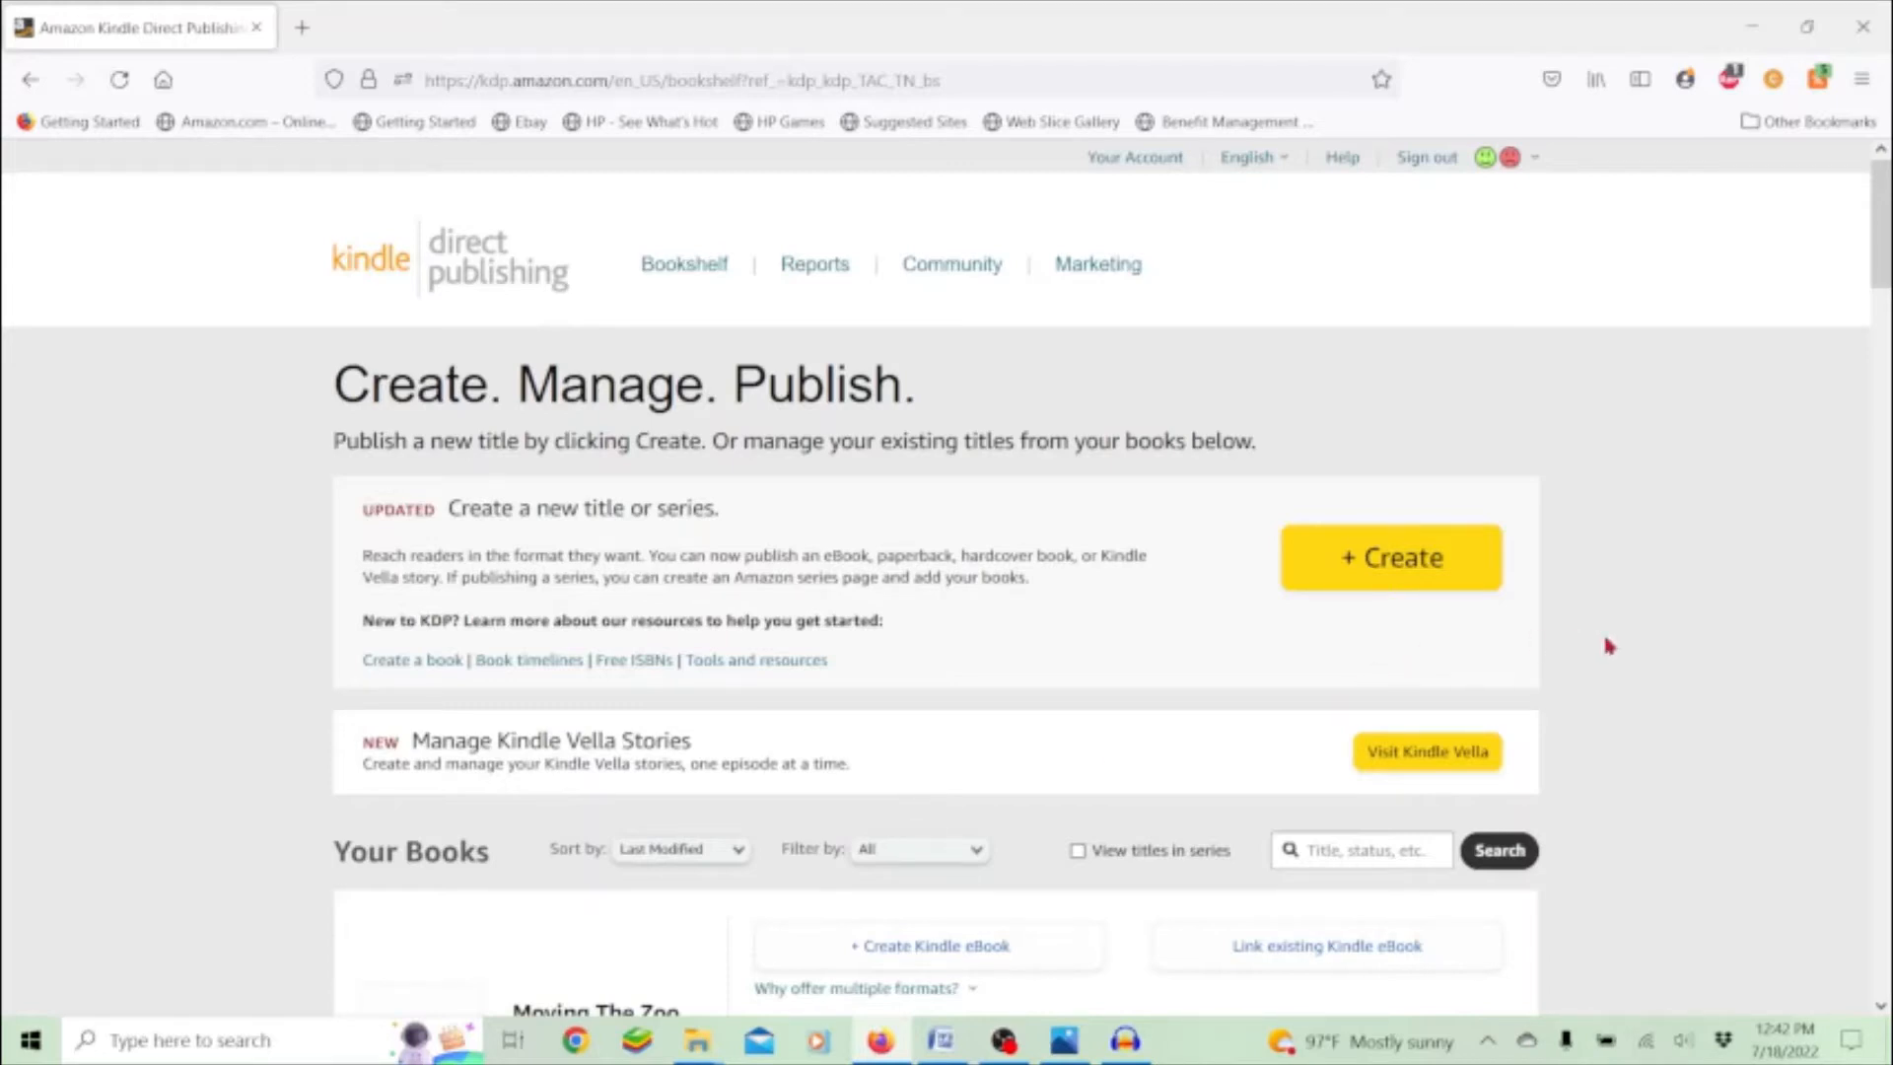
- Open the Tarragon Kindle eBook's setup from the bookshelf and go to its eBook details, saving the pending pricing changes
scroll(1609, 646, "down", 10)
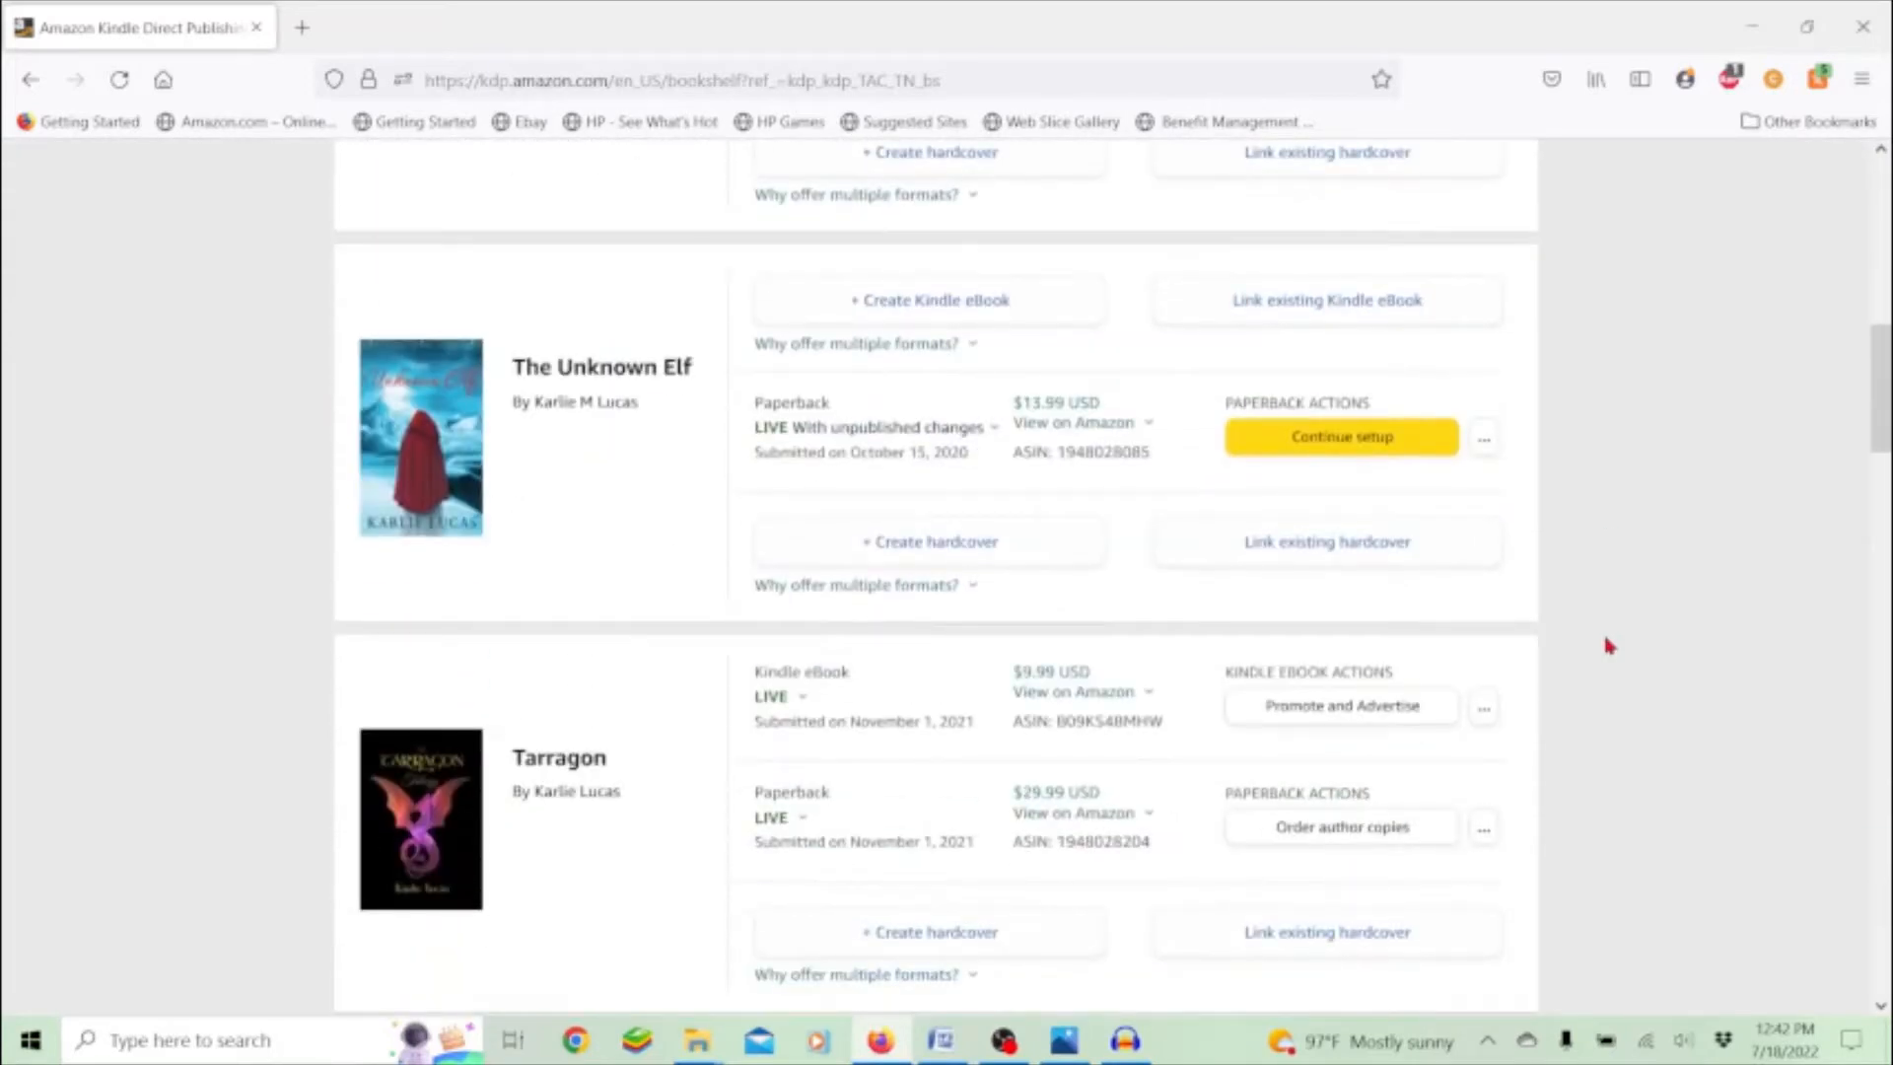
scroll(1609, 646, "down", 3)
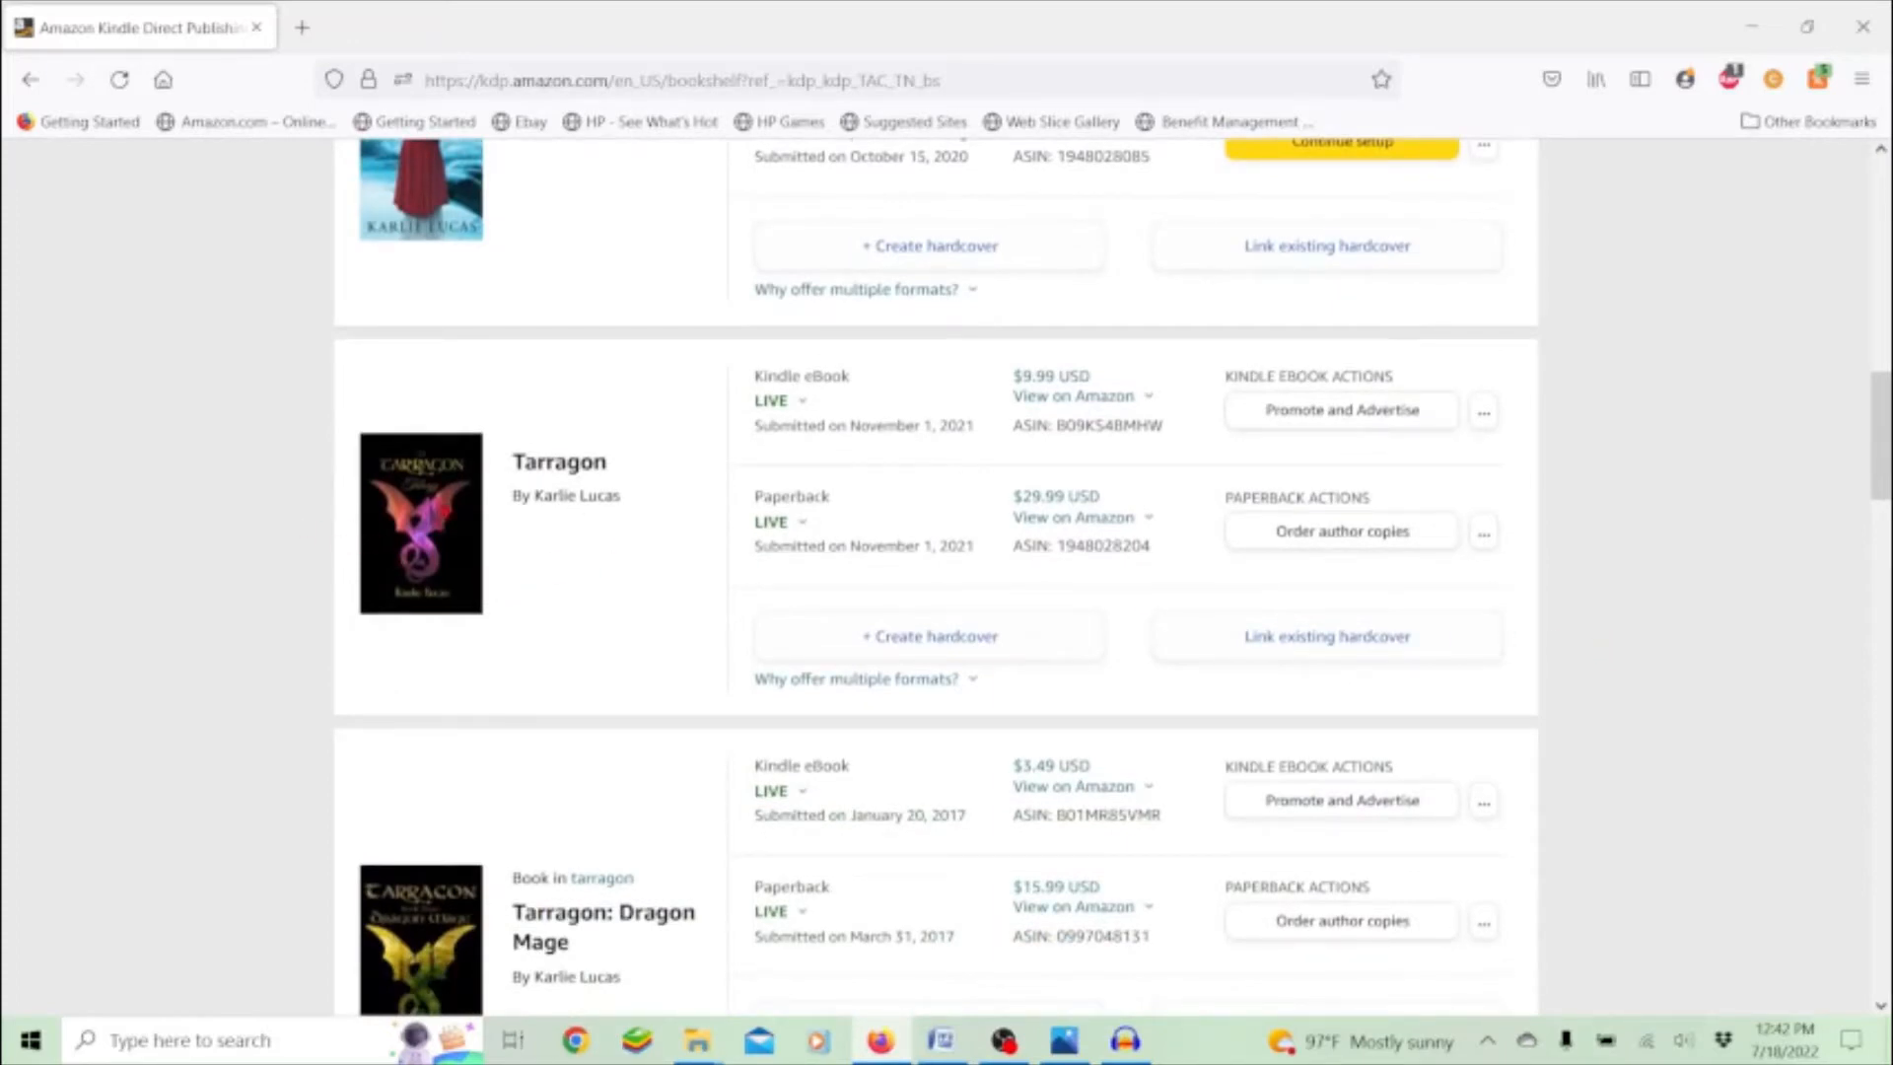
left_click(1042, 385)
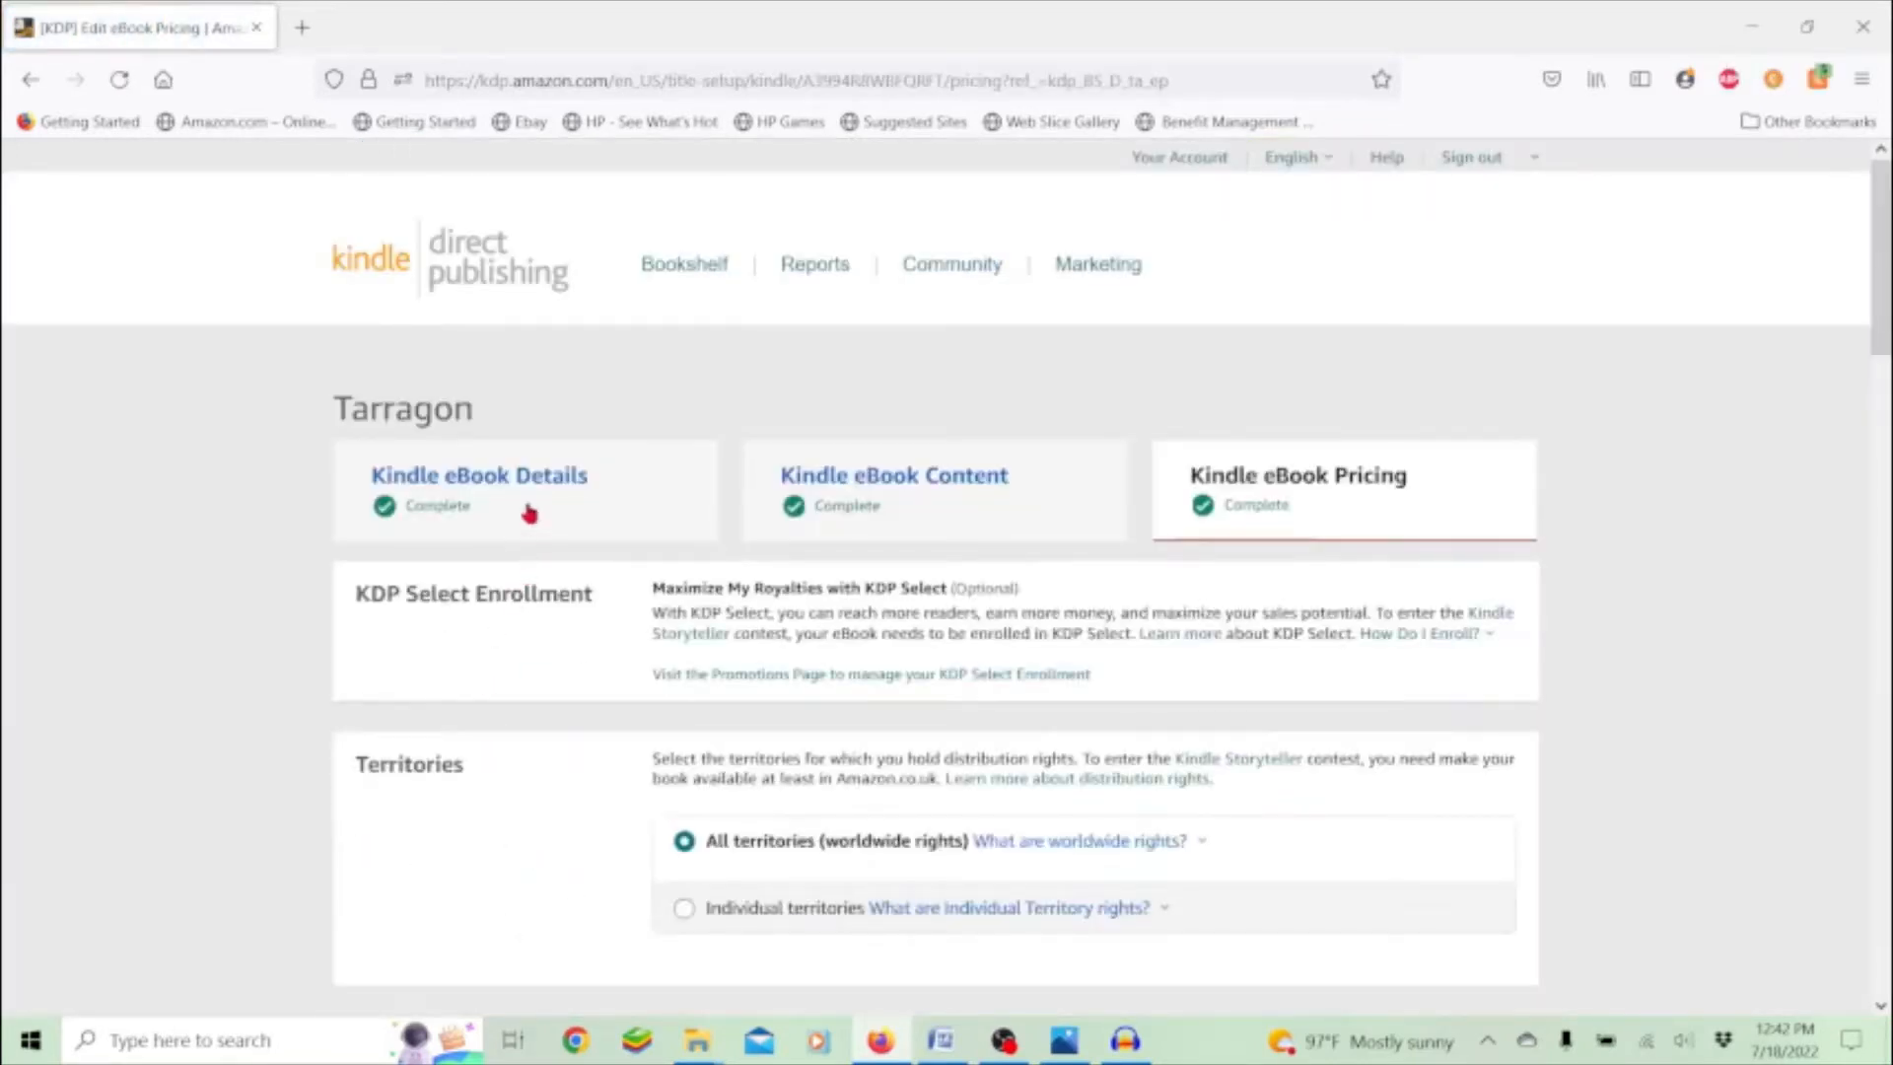
left_click(528, 475)
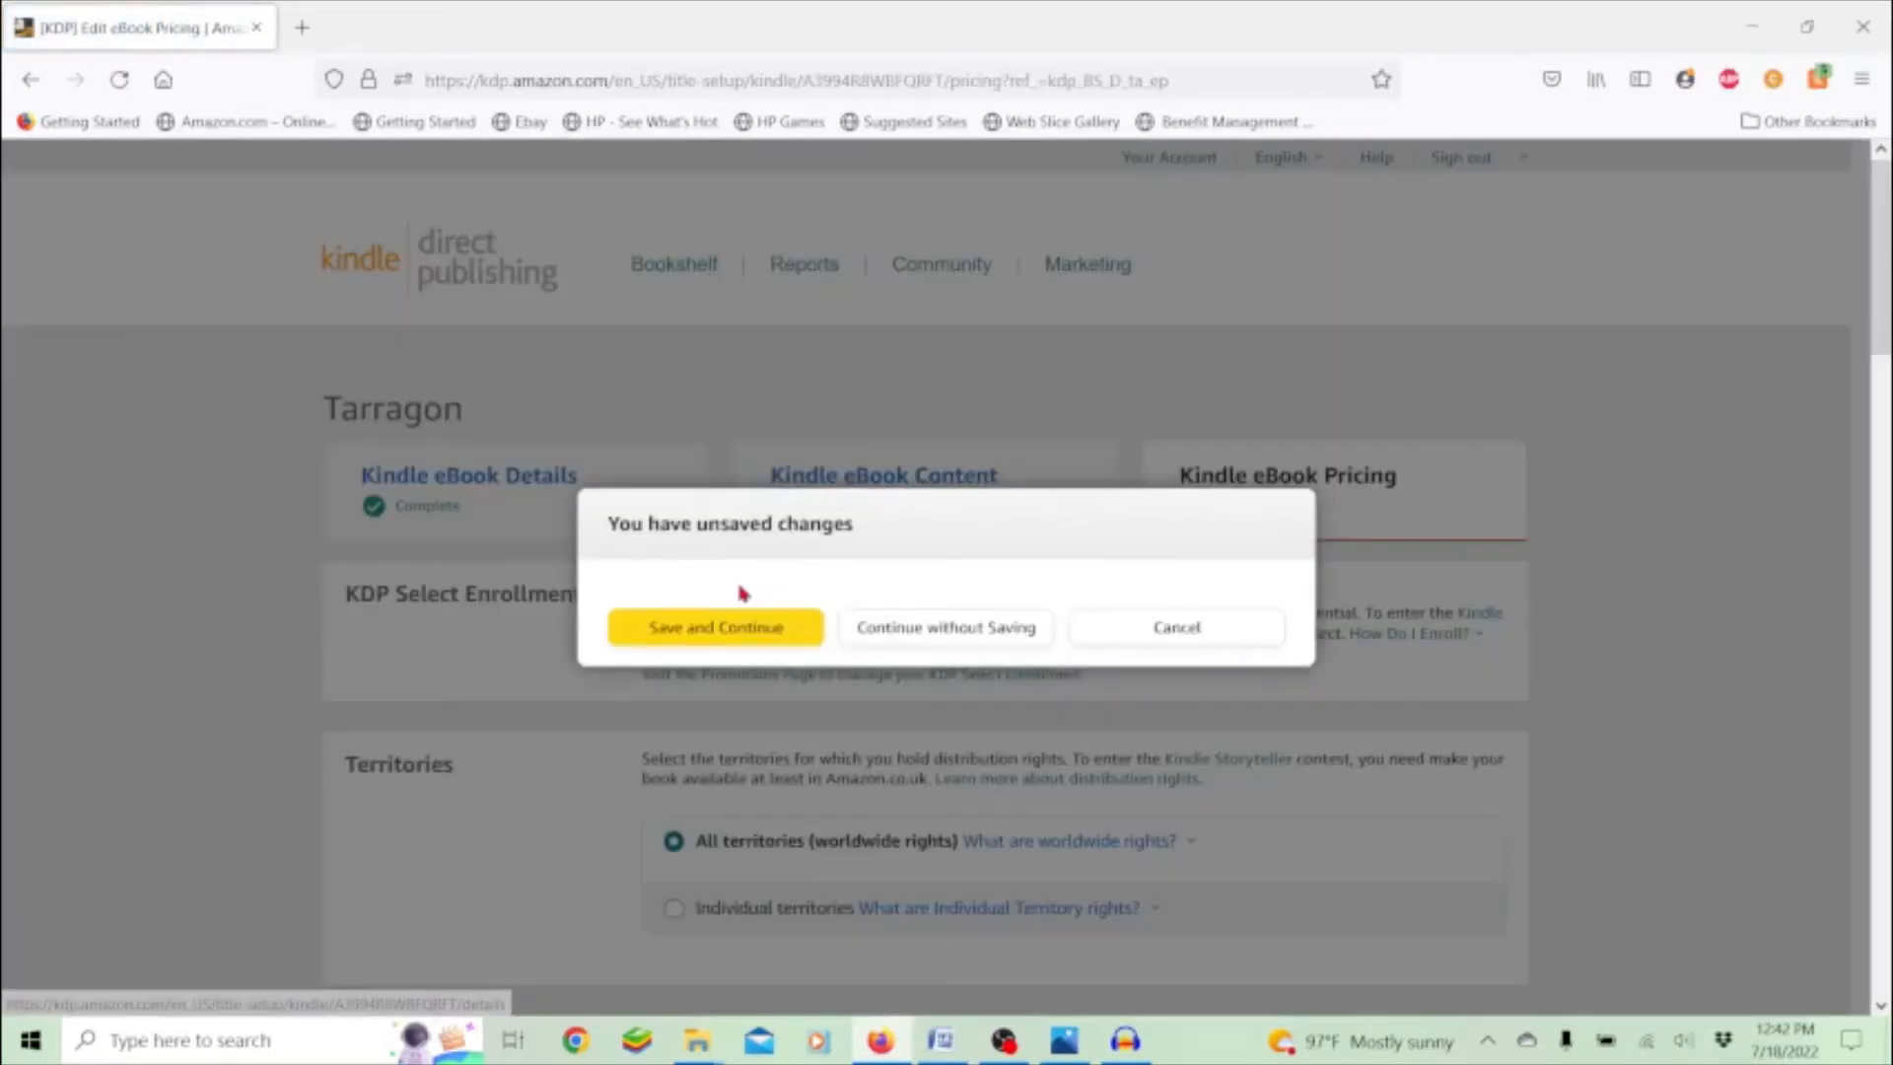
left_click(767, 636)
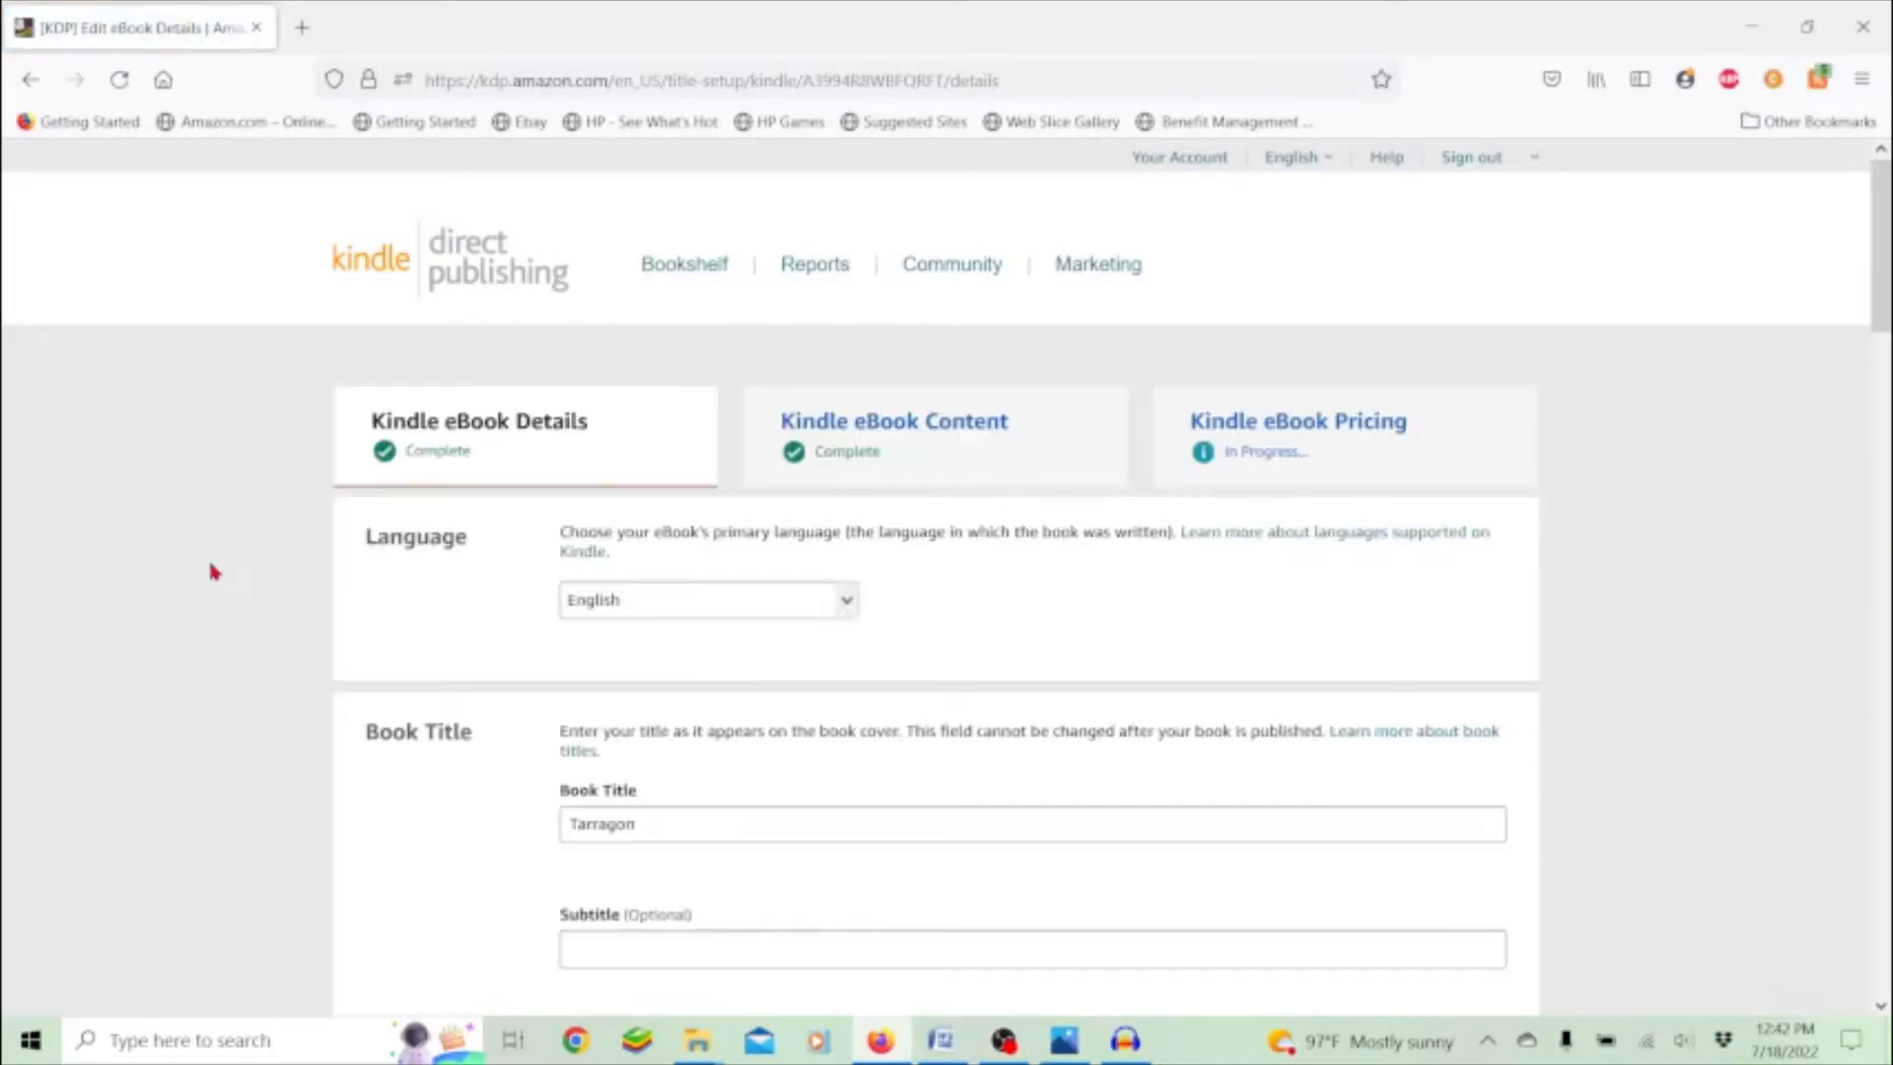
- Examine the primary language choices available for the eBook without changing the selection
scroll(214, 572, "down", 2)
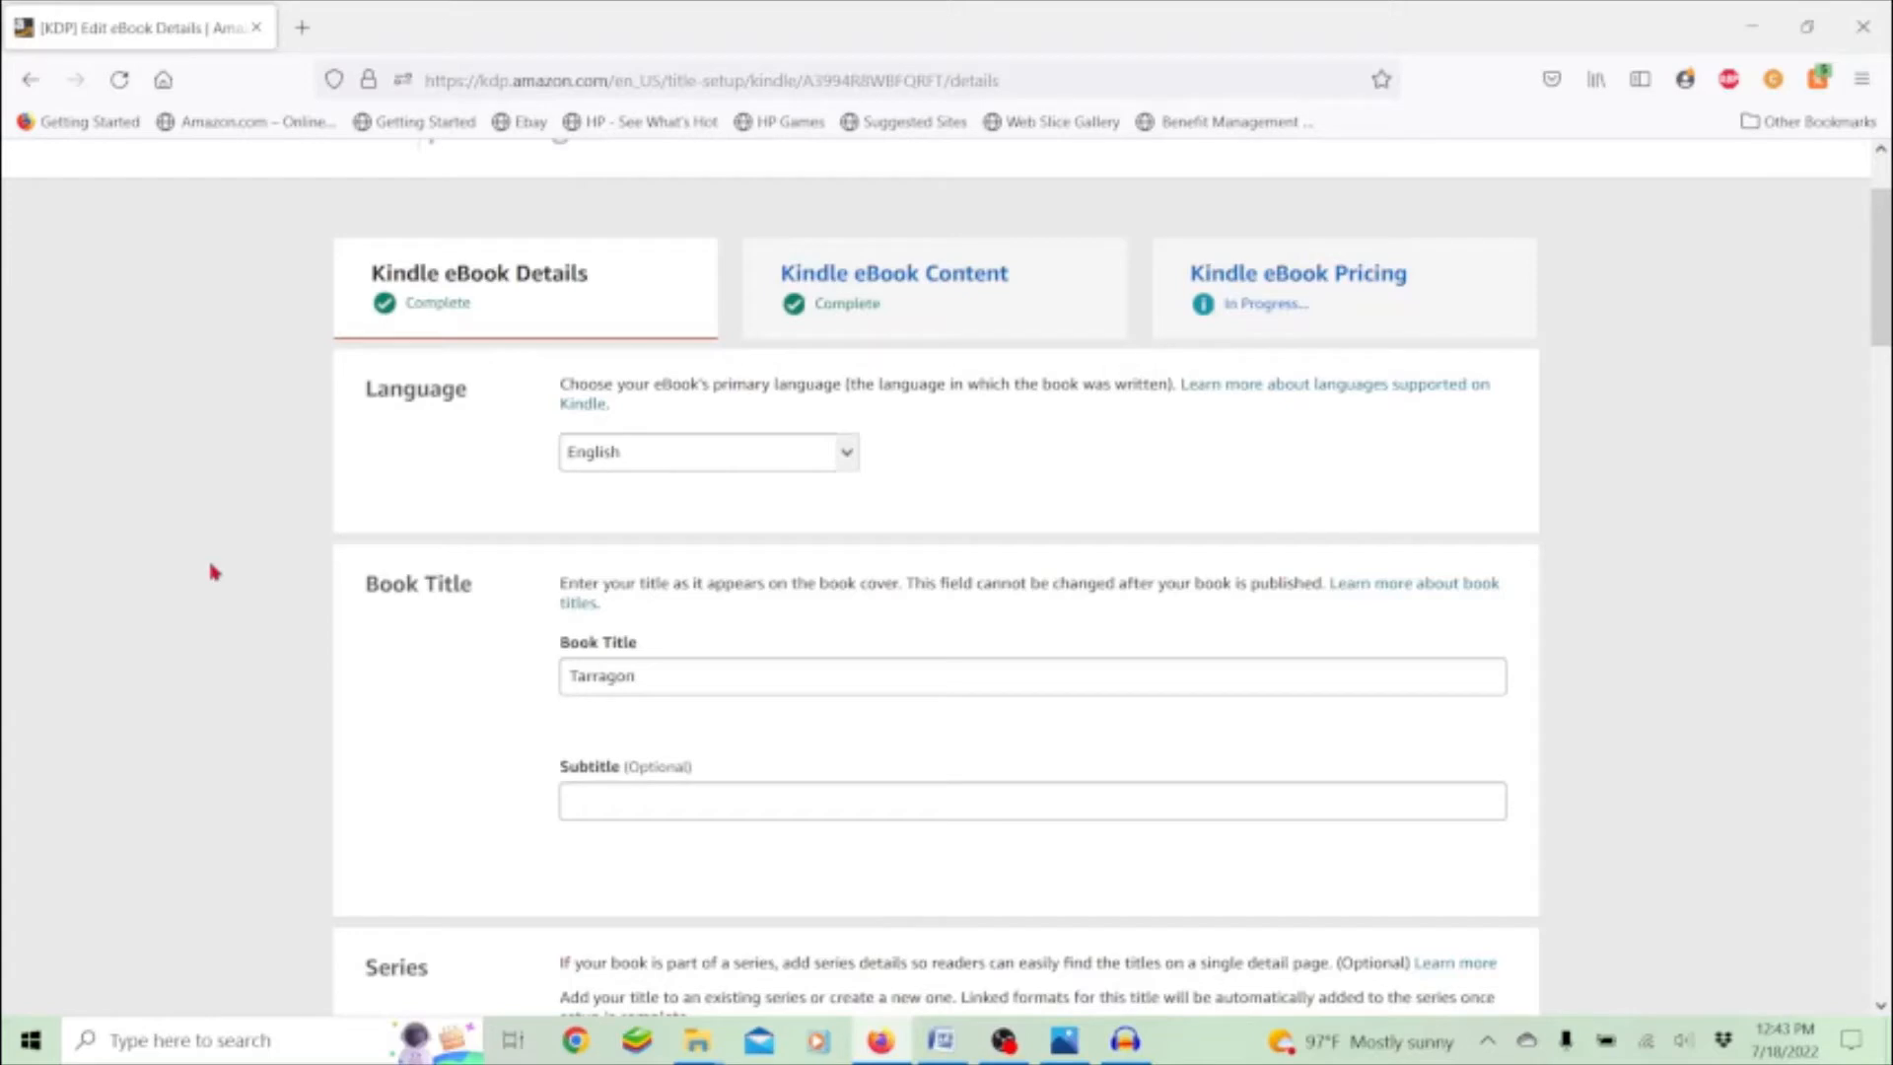
scroll(219, 568, "down", 2)
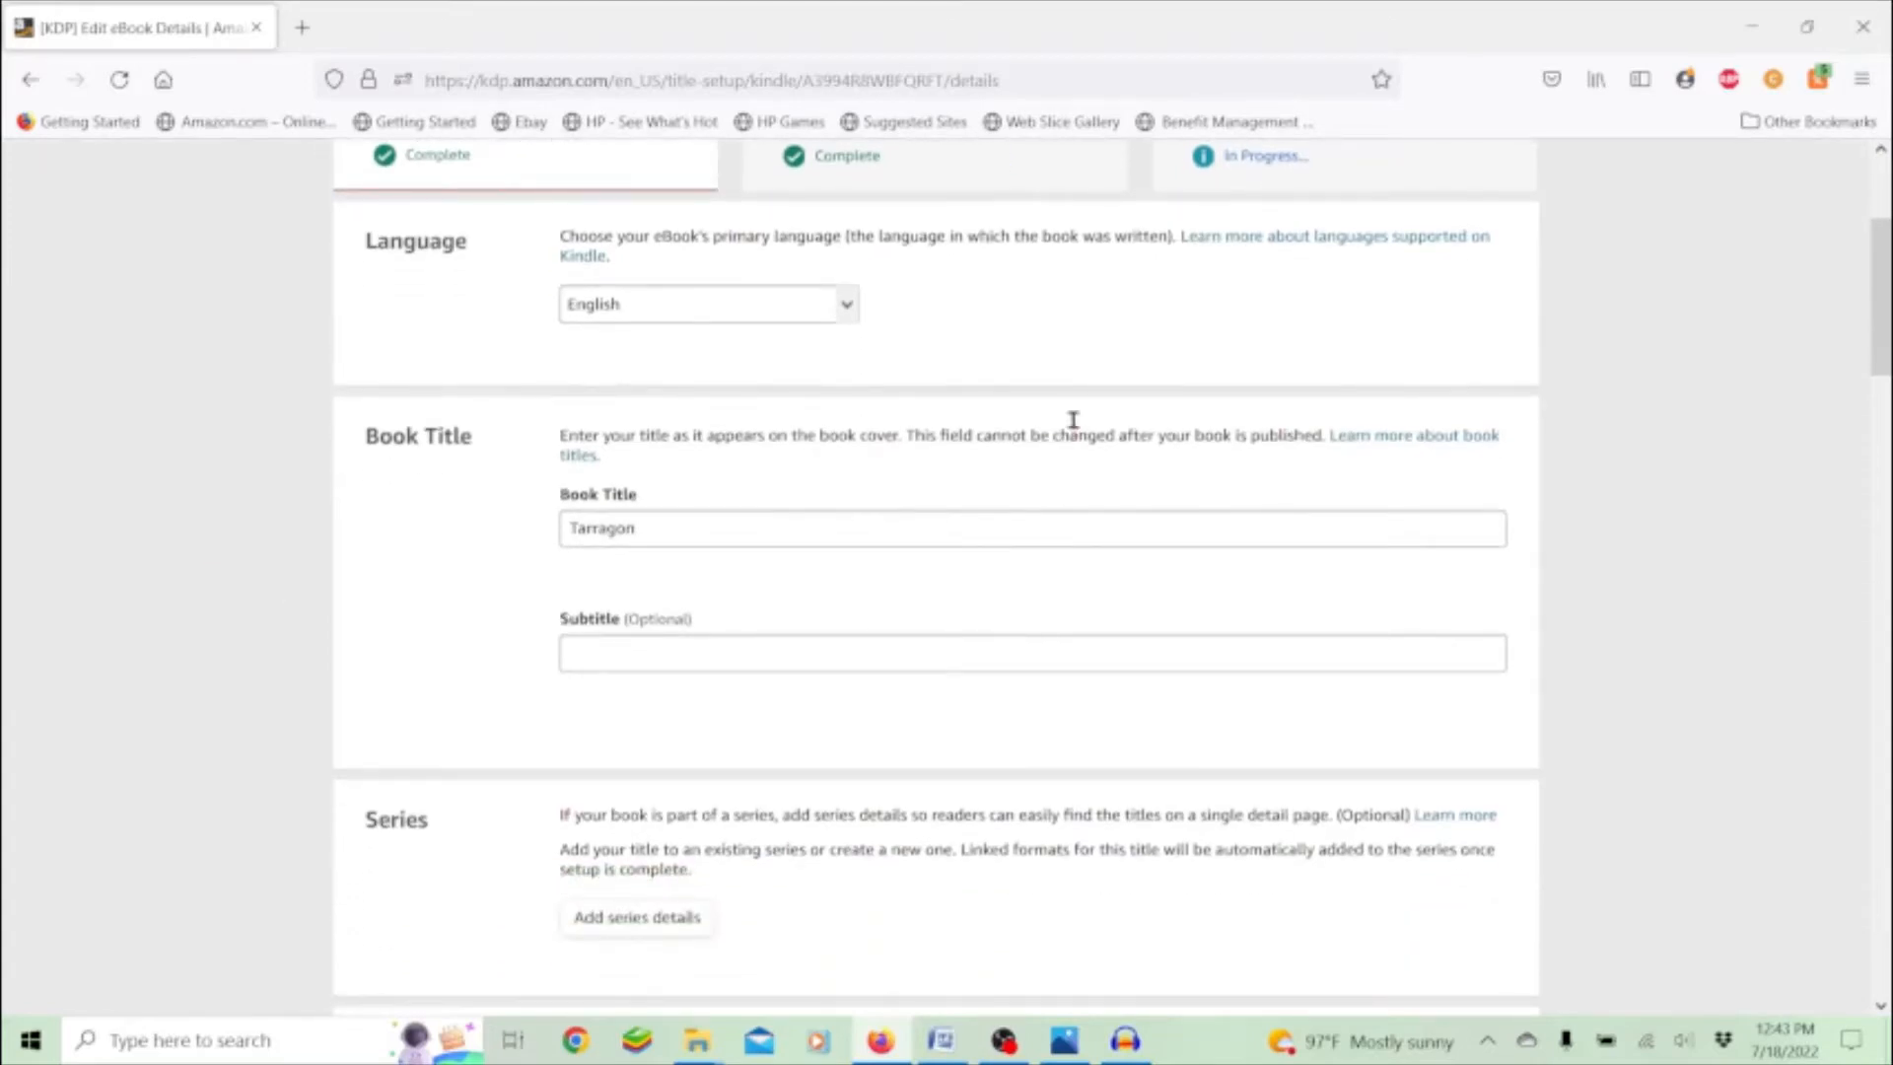
left_click(848, 310)
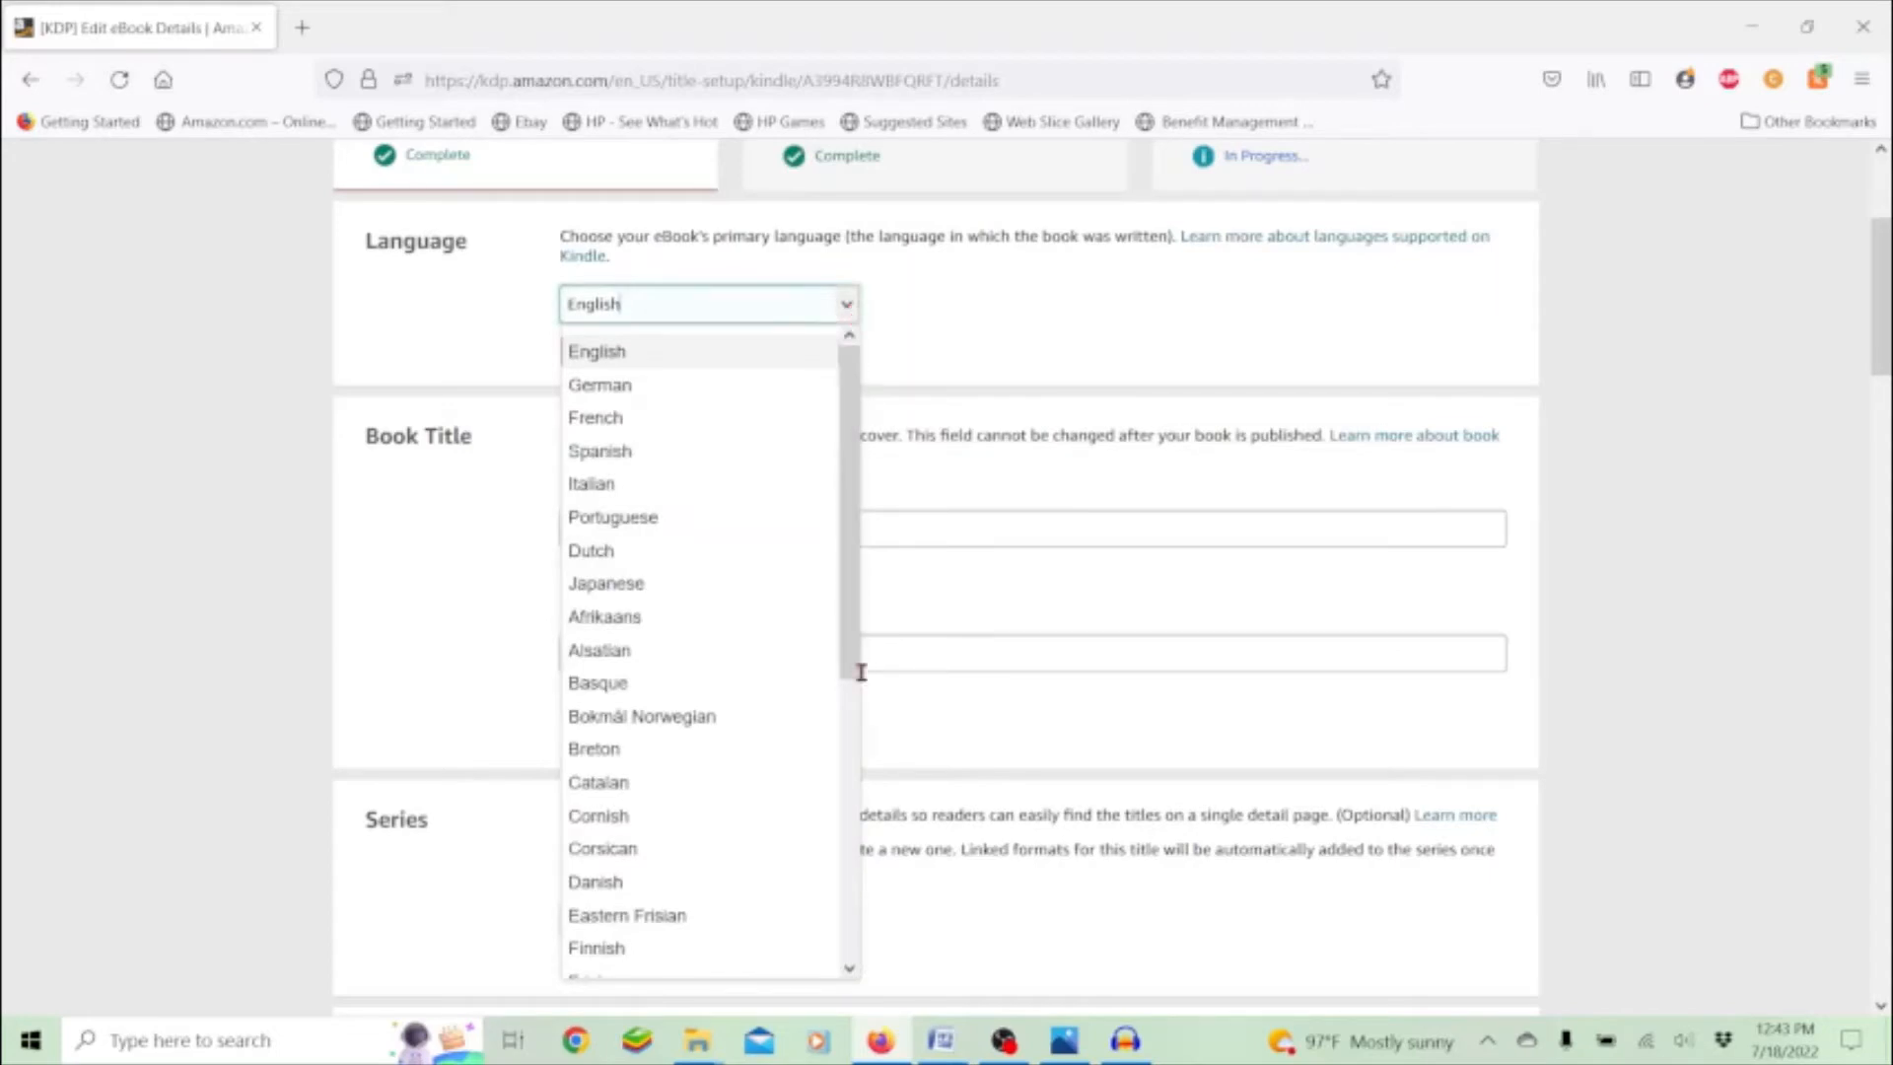
left_click_drag(858, 634, 850, 950)
left_click(975, 317)
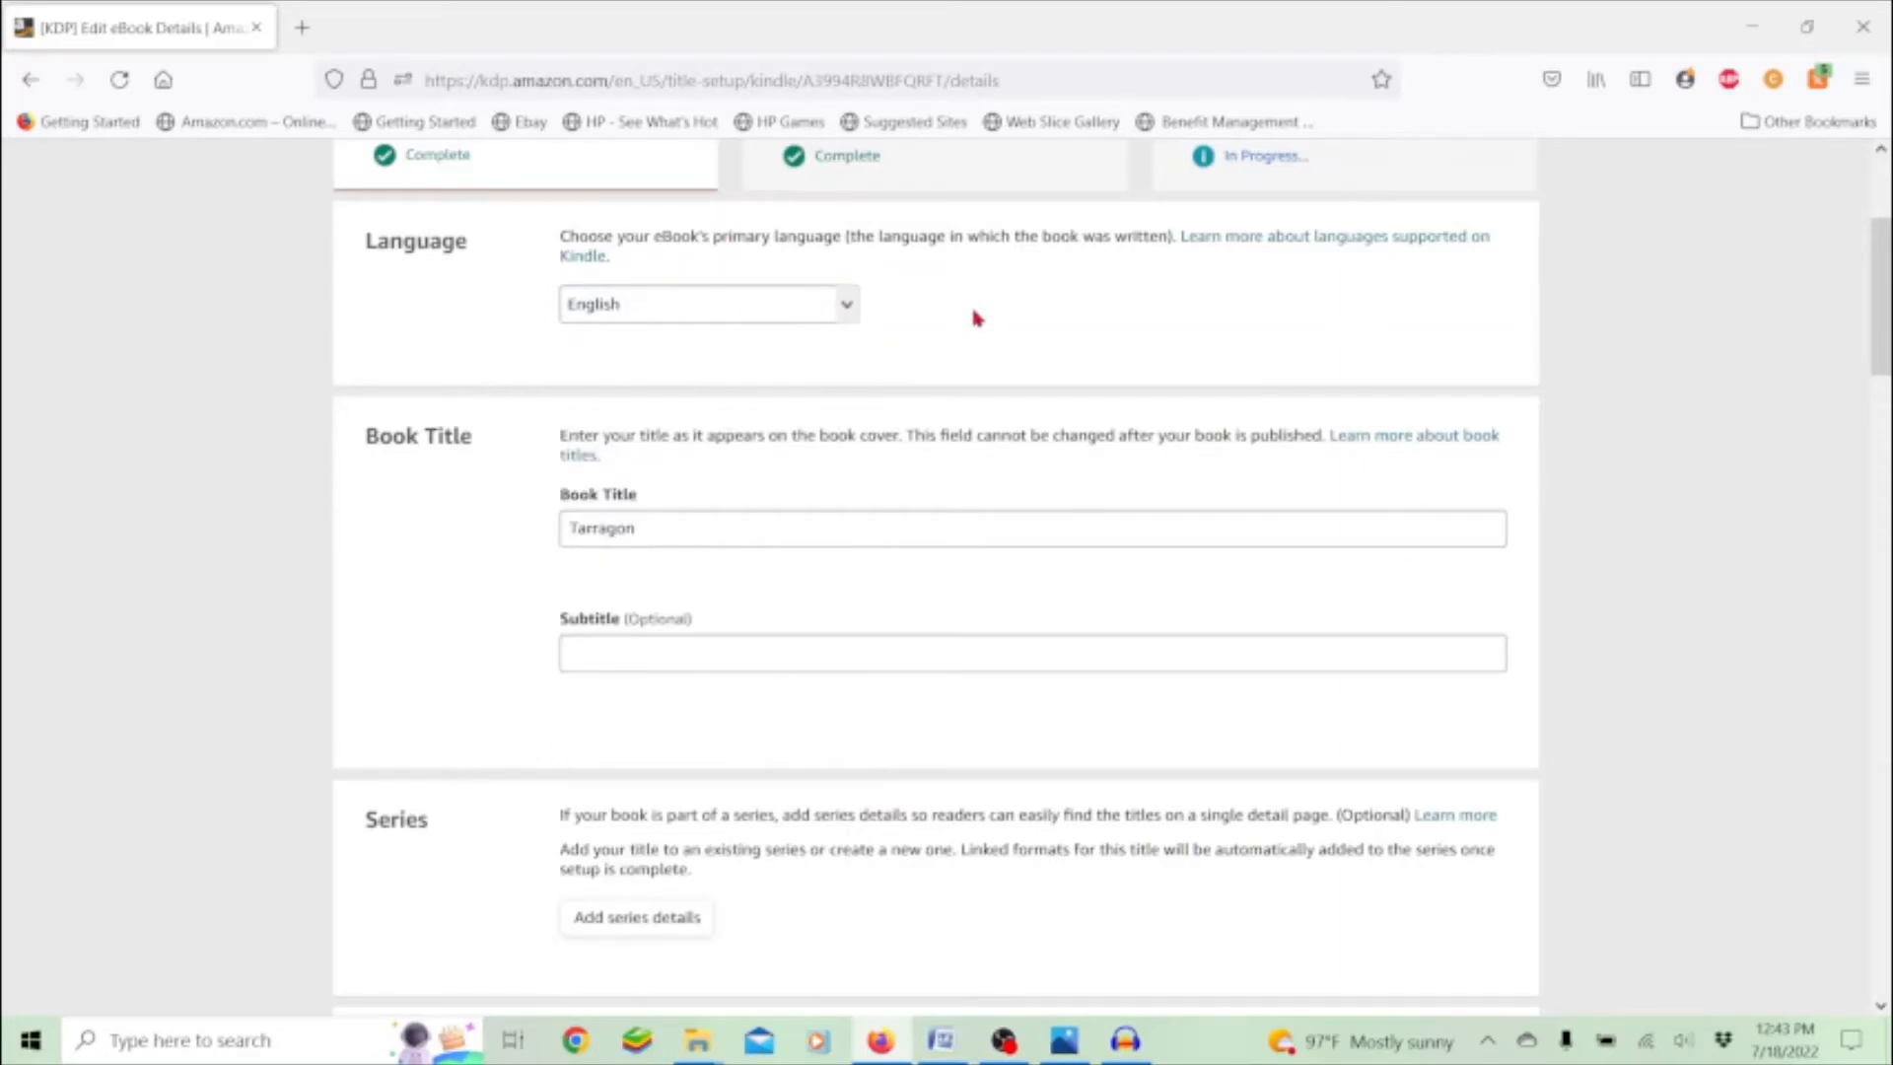
- Review the title, series, edition, author and contributor sections, including the available contributor roles
scroll(974, 318, "down", 2)
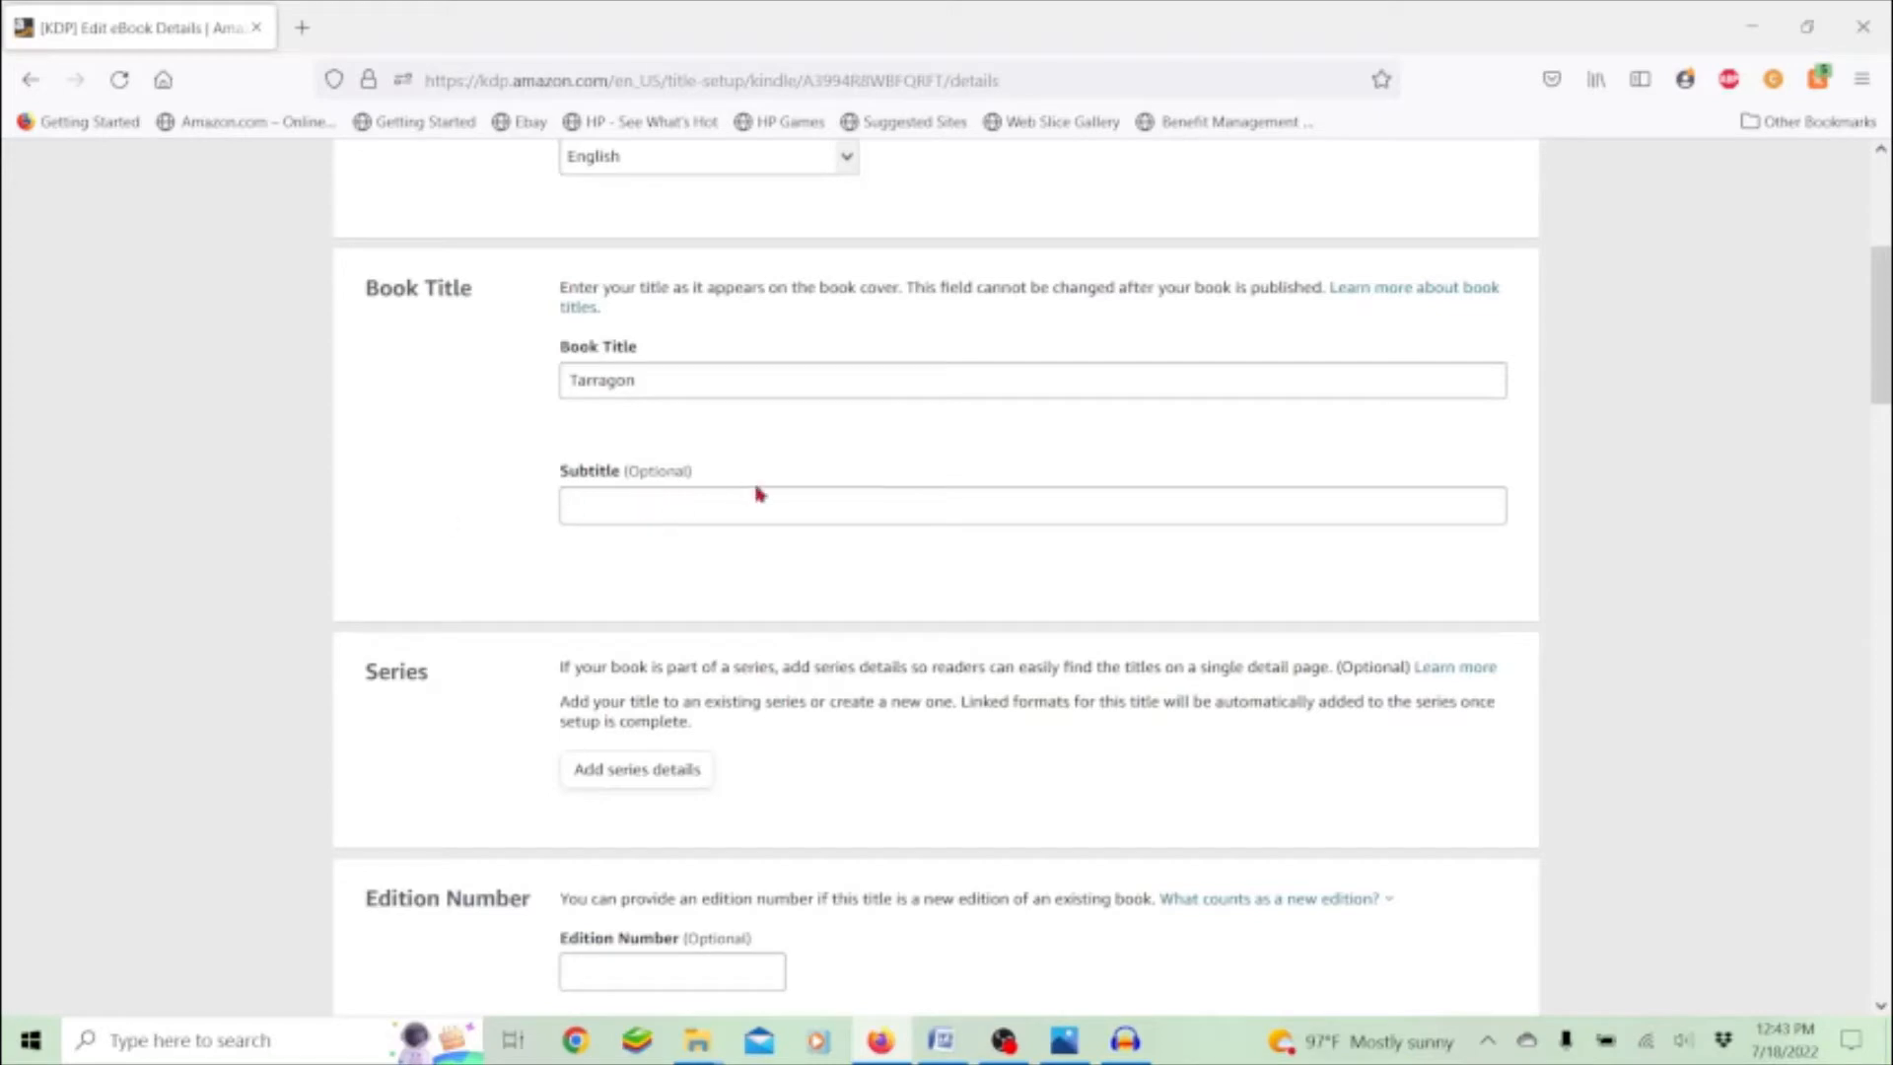
scroll(386, 548, "down", 5)
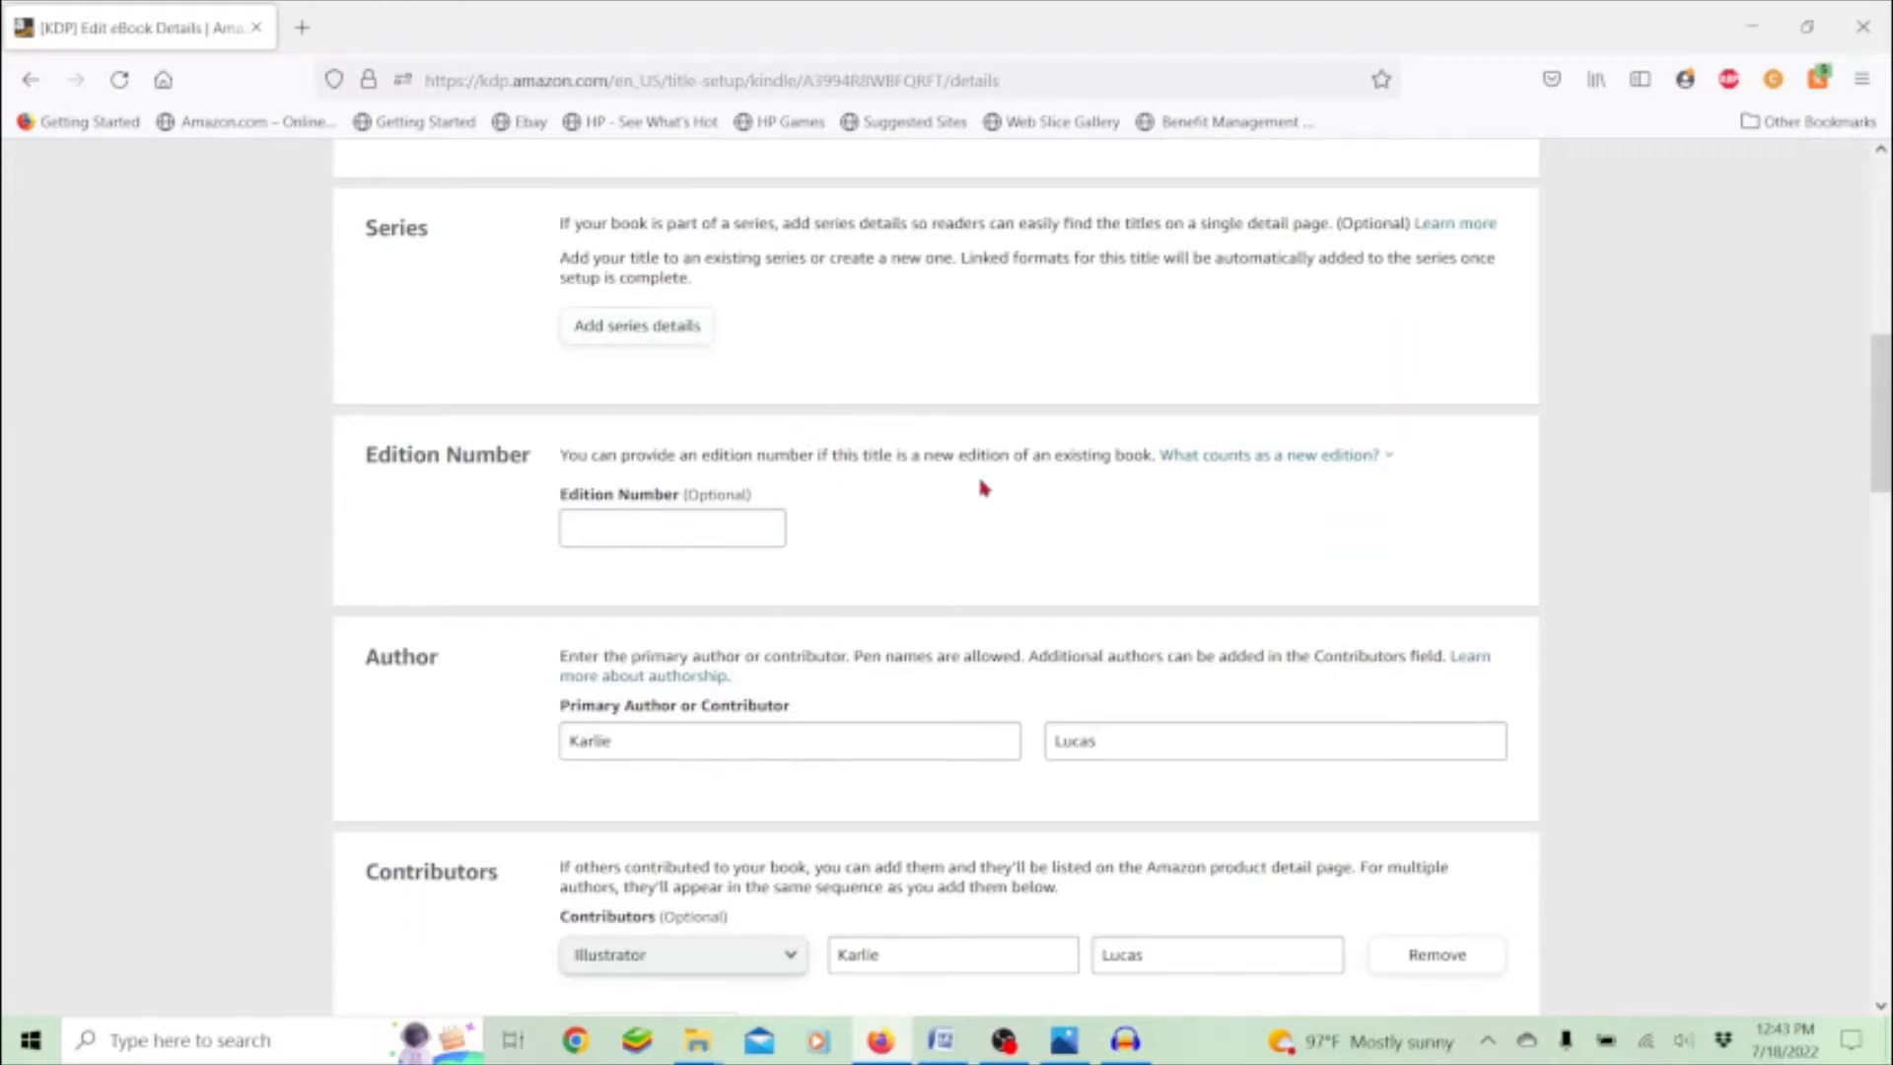
scroll(983, 487, "down", 3)
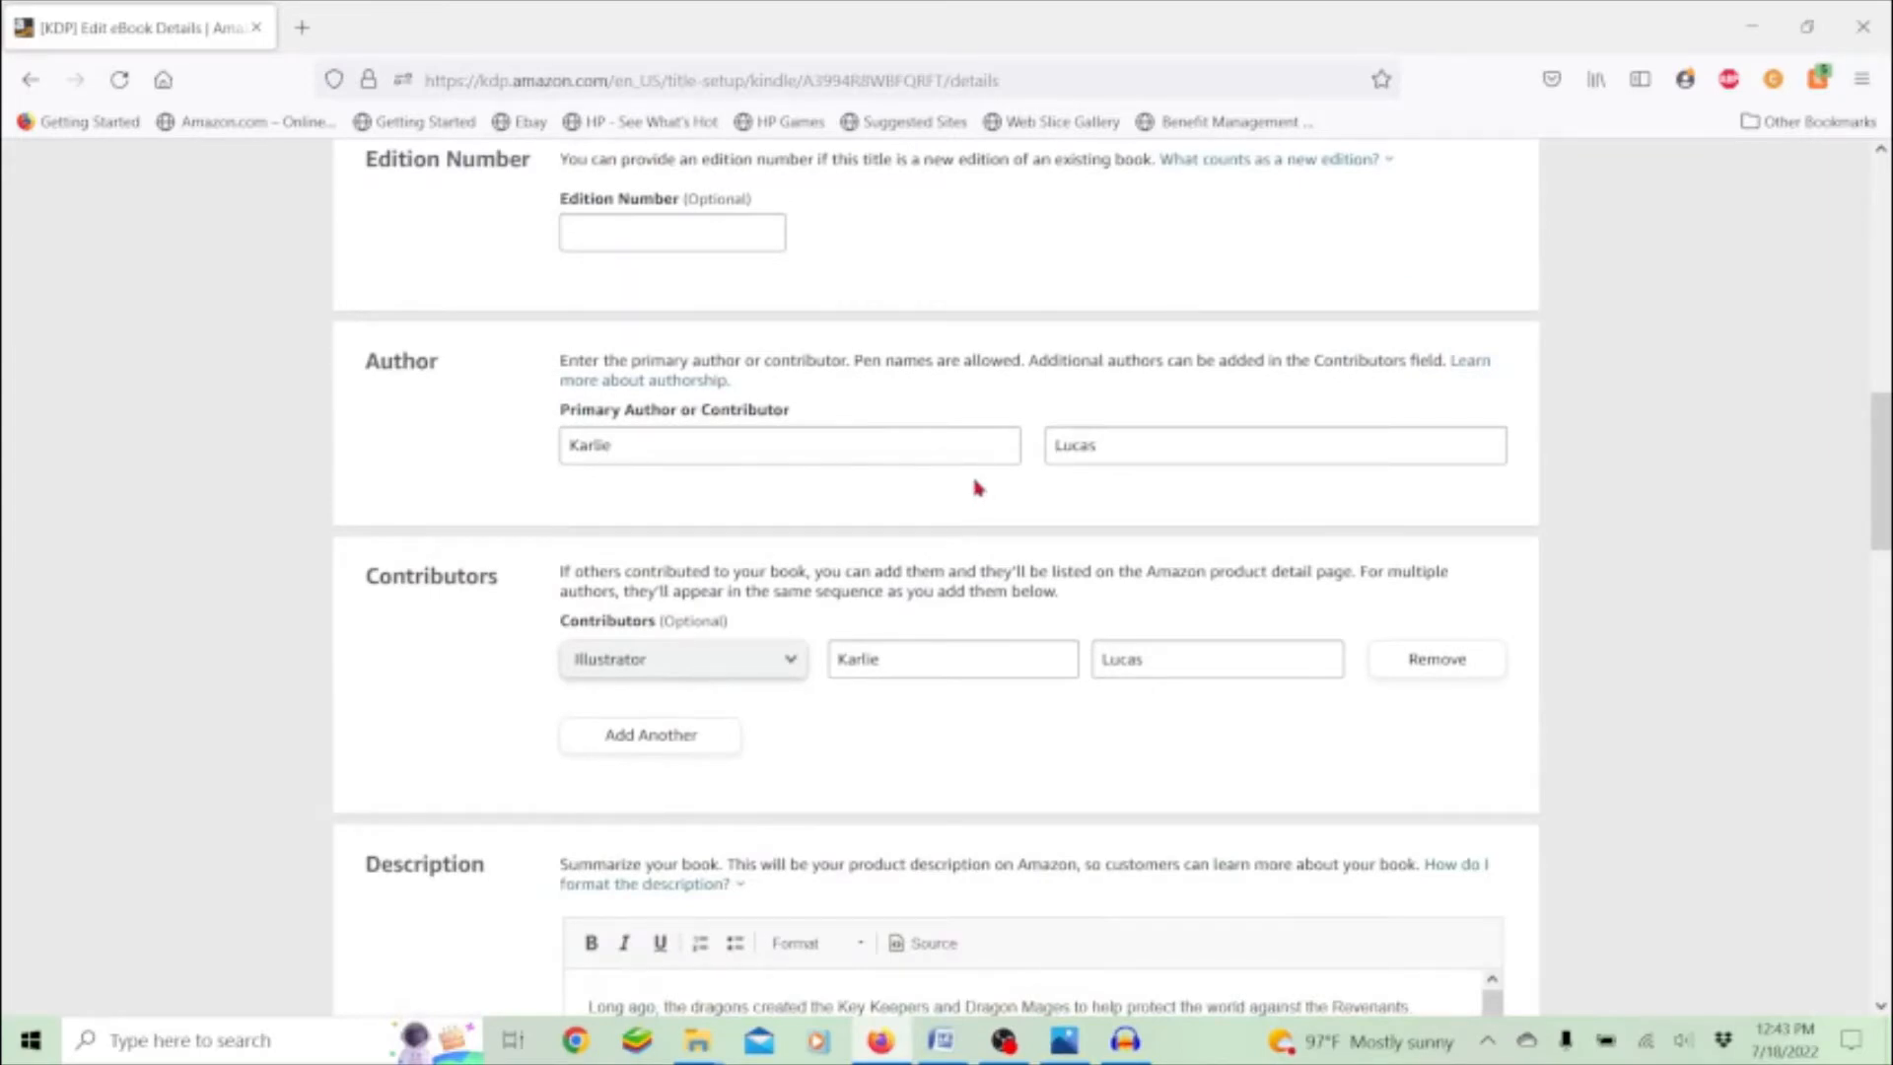
scroll(978, 487, "down", 2)
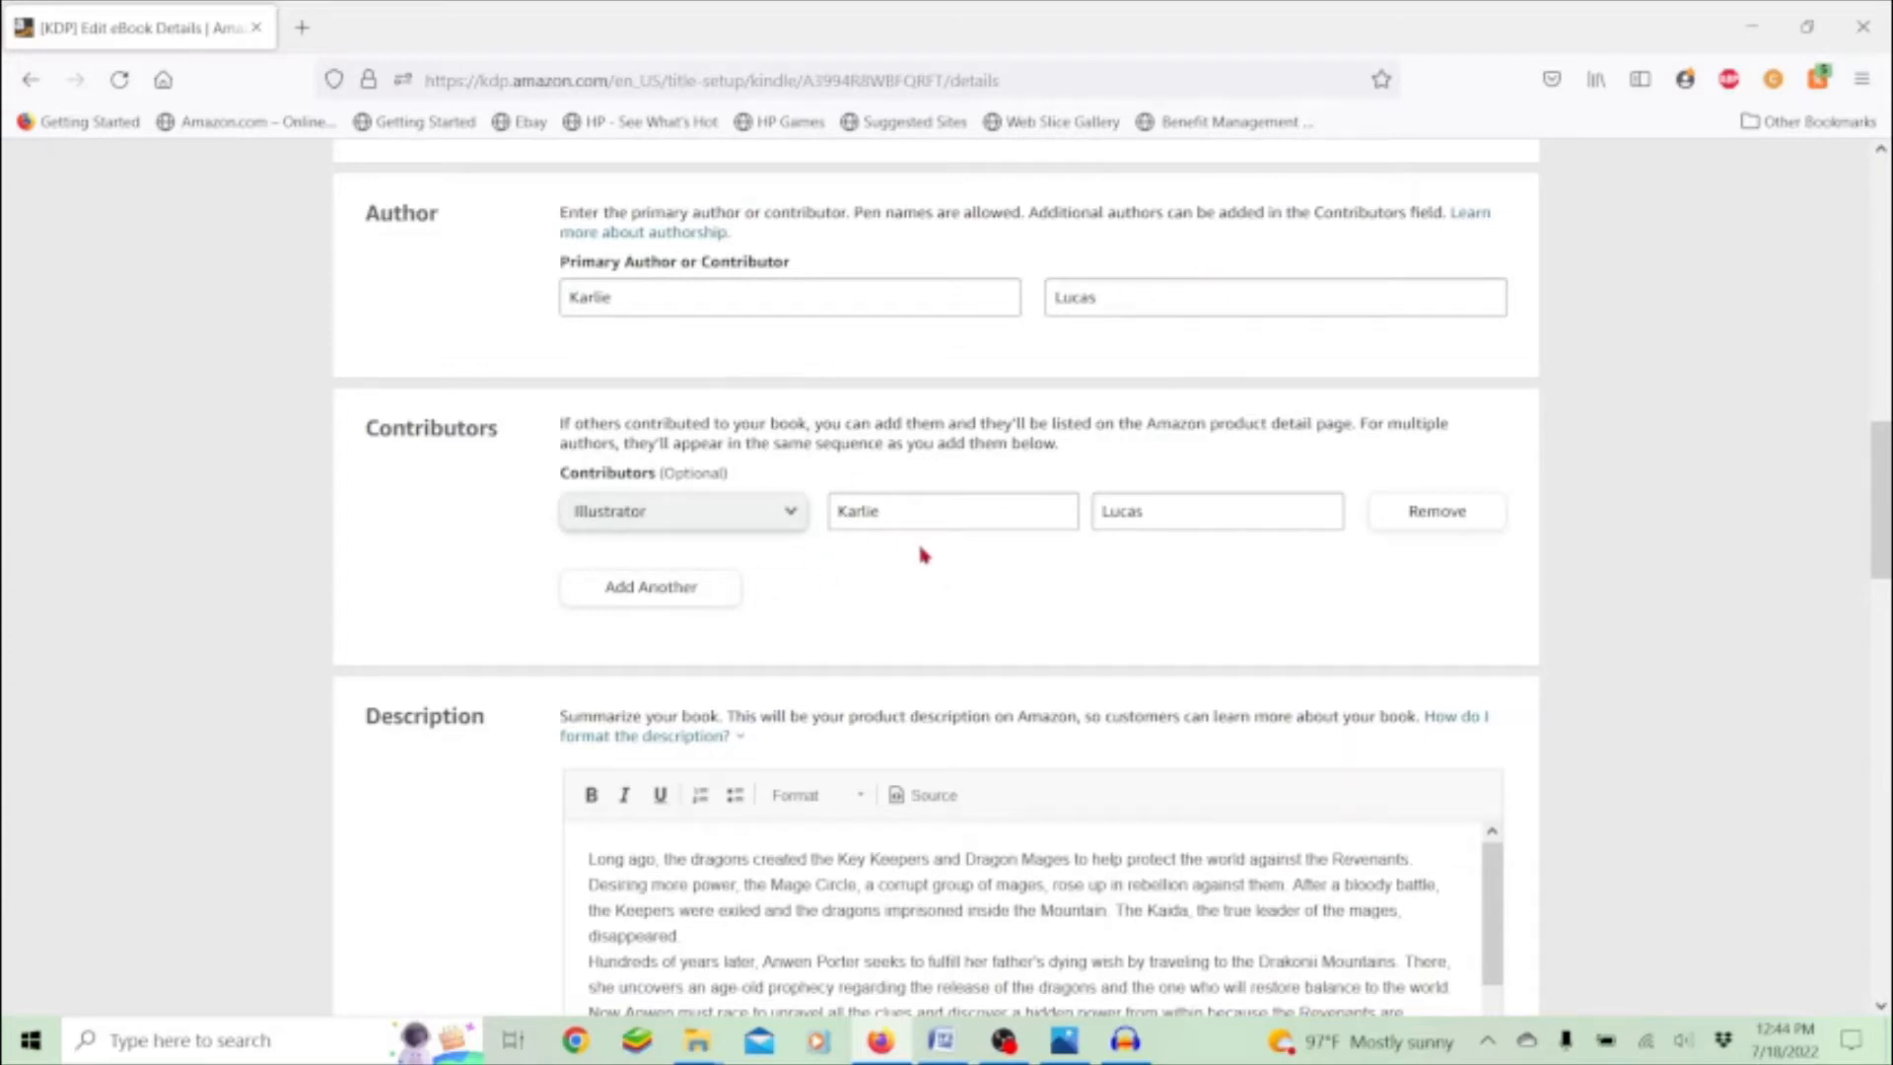
scroll(922, 552, "down", 3)
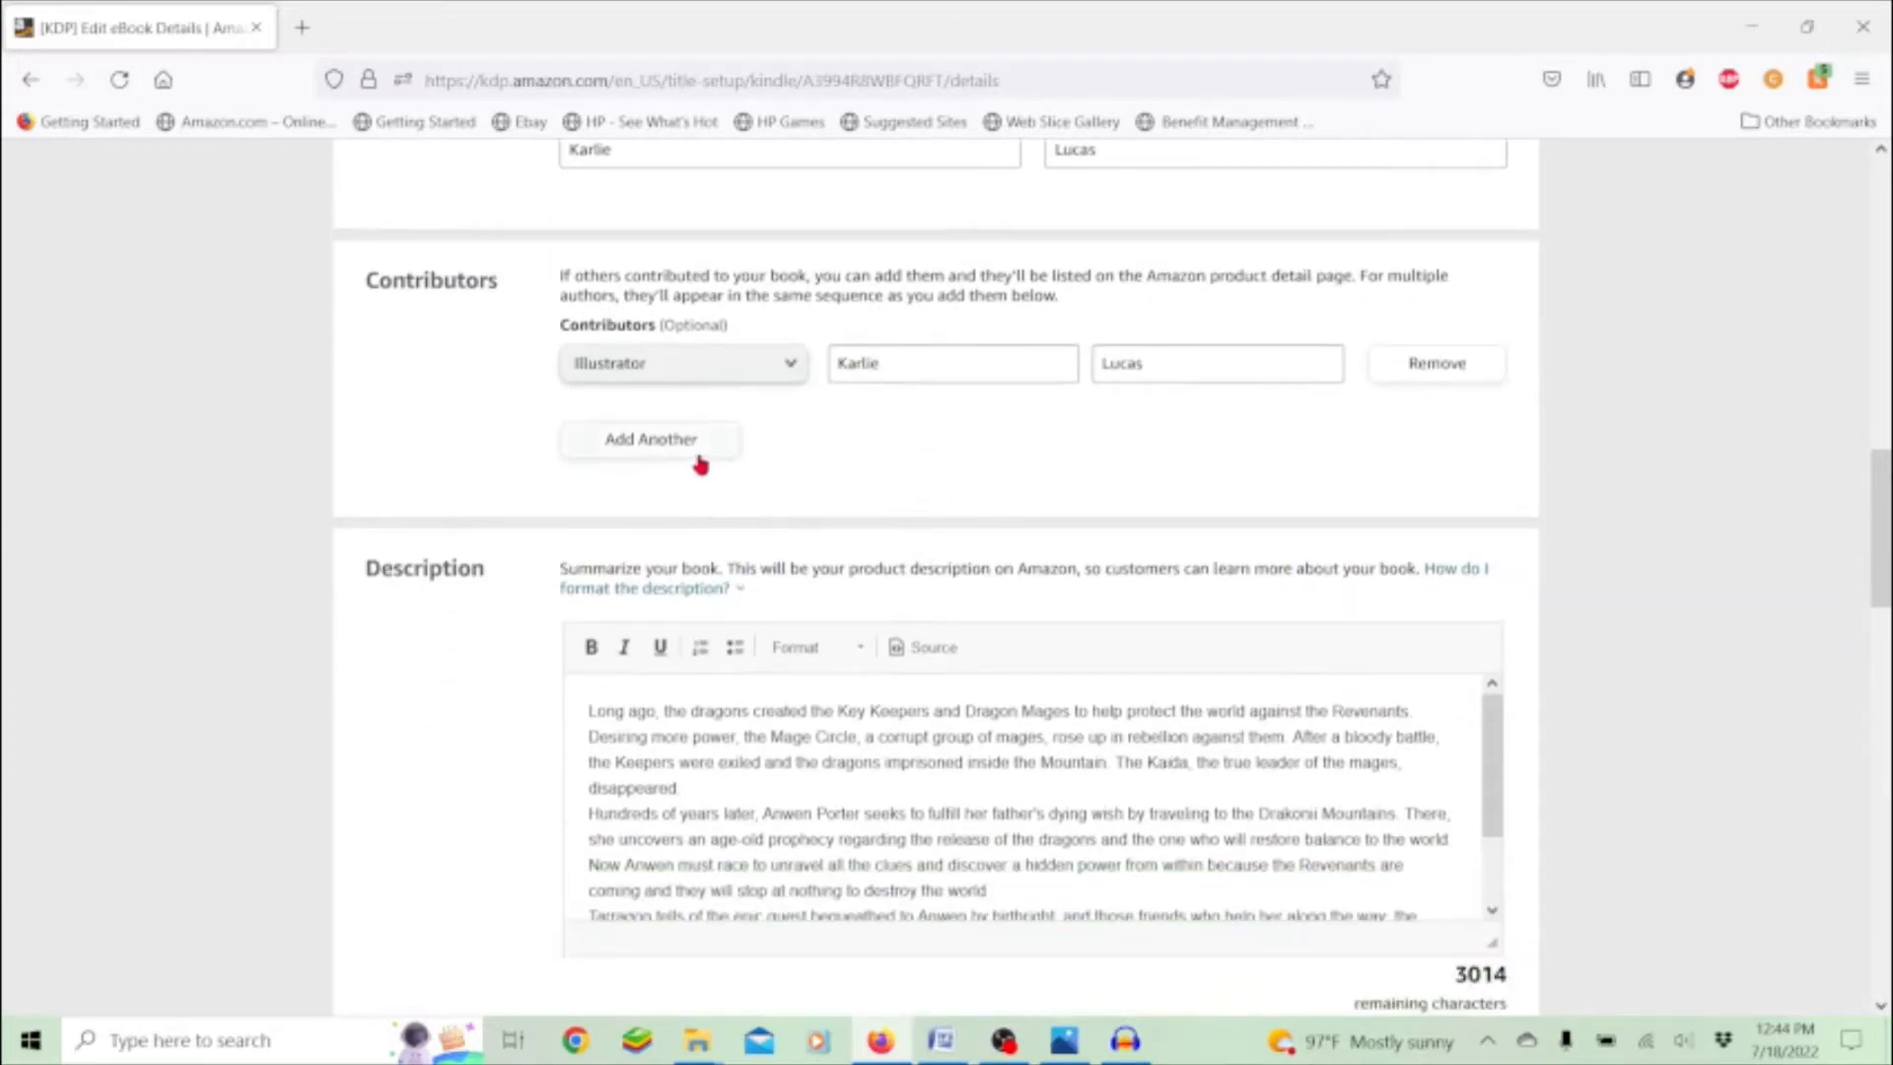
left_click(796, 368)
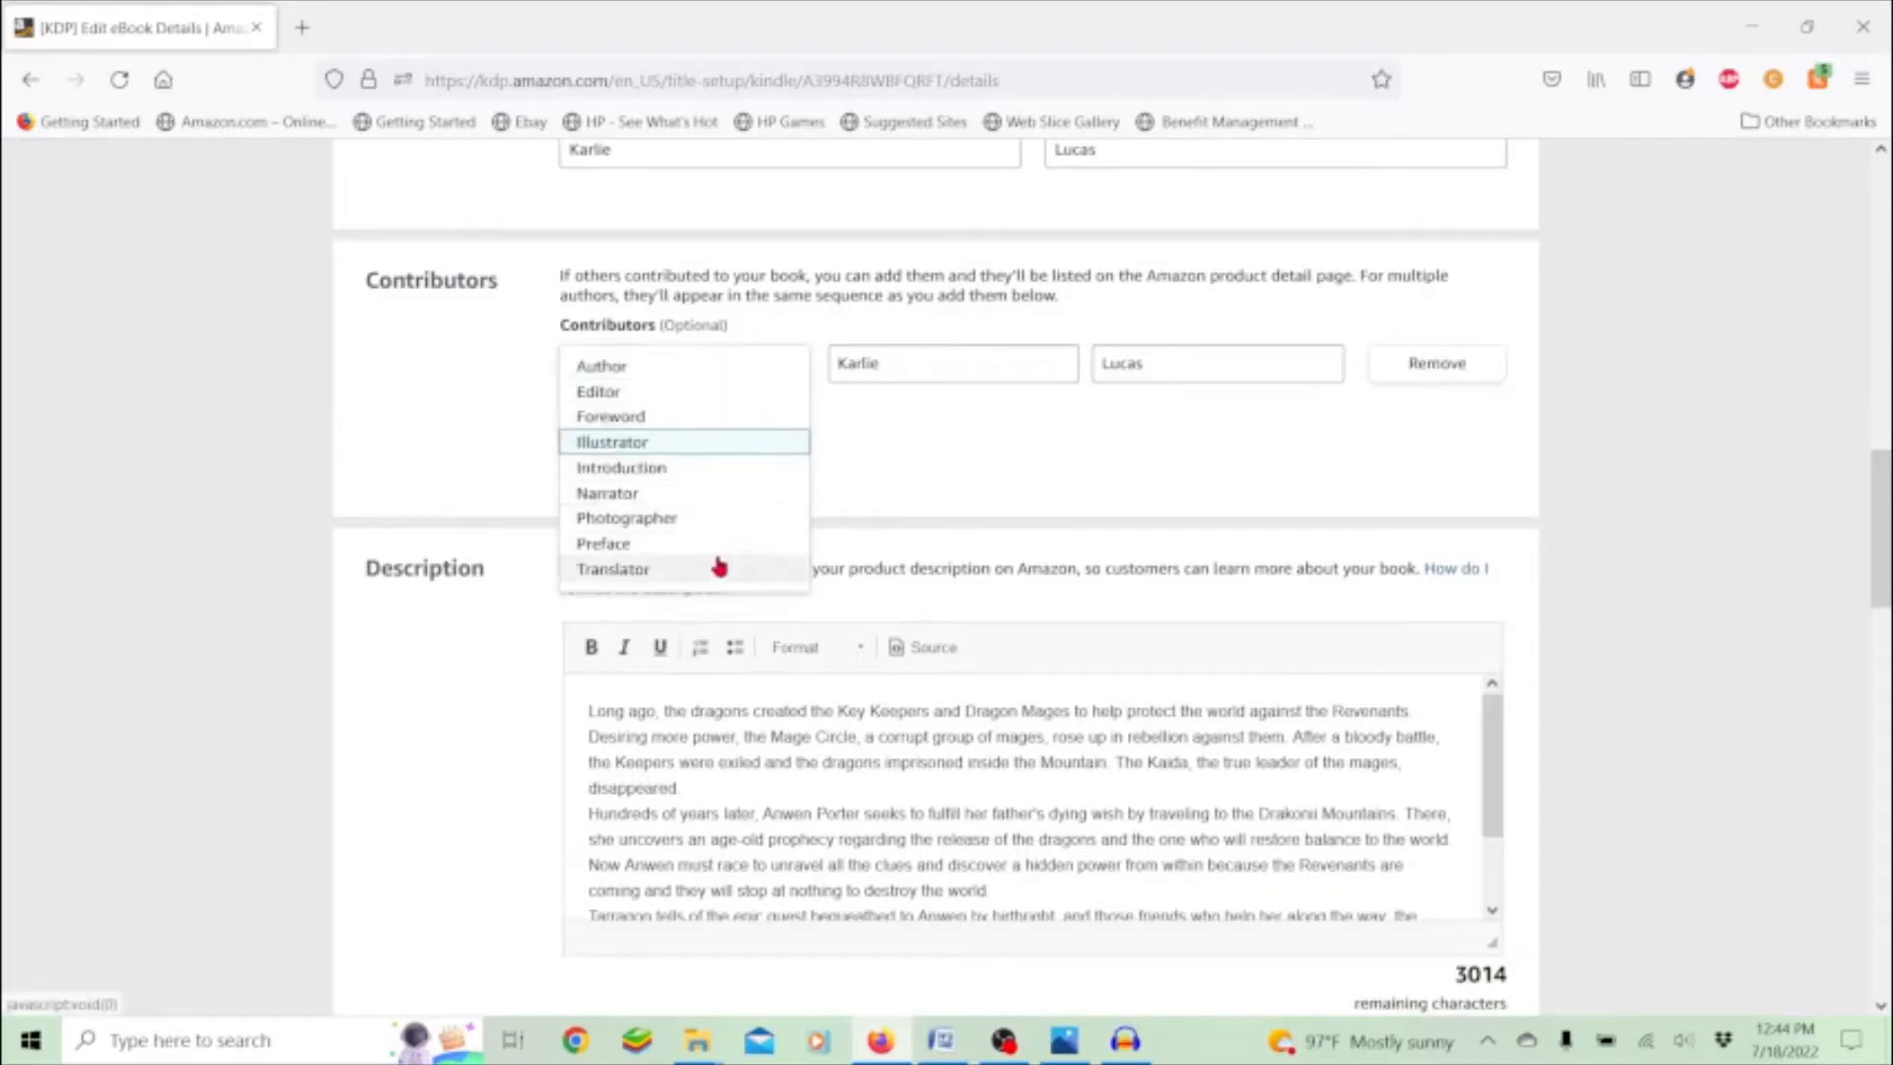
left_click(937, 488)
- Read through the book description and the explanation of what publishing rights are
scroll(941, 485, "down", 2)
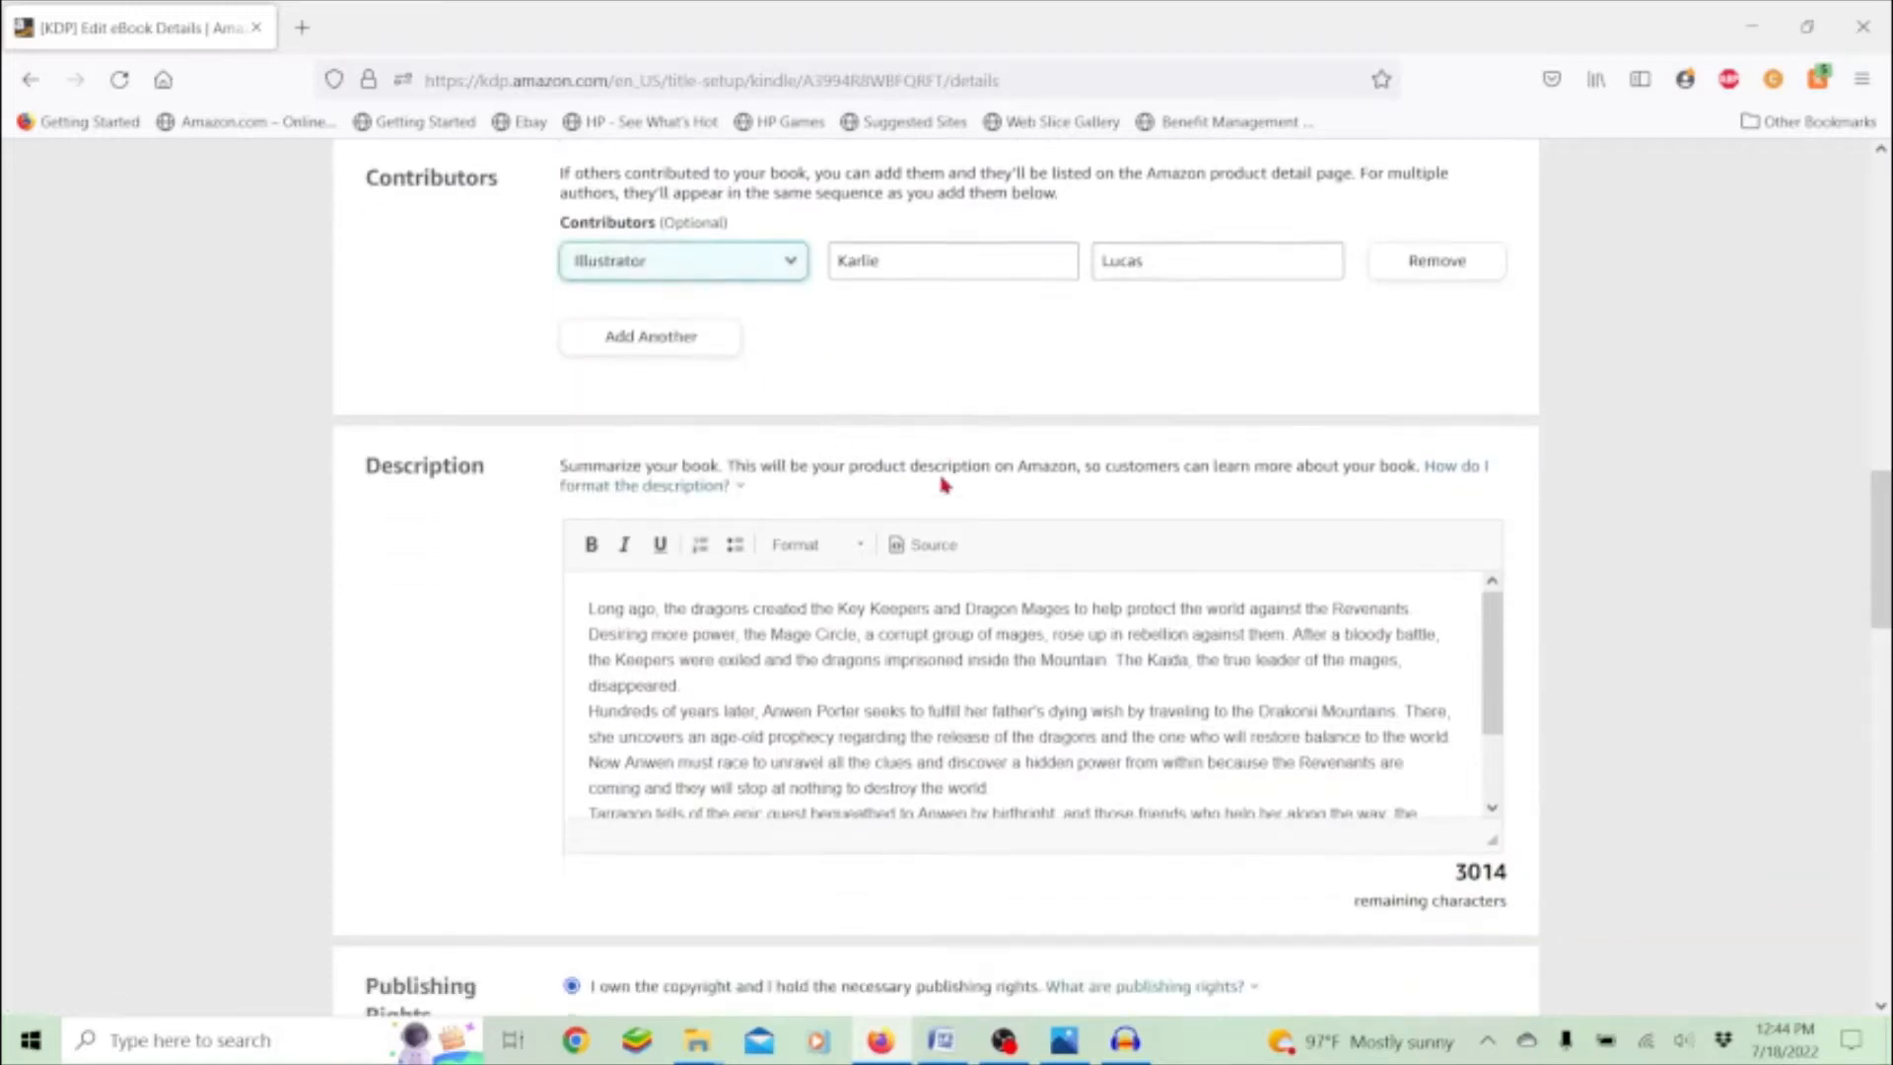
scroll(942, 485, "down", 2)
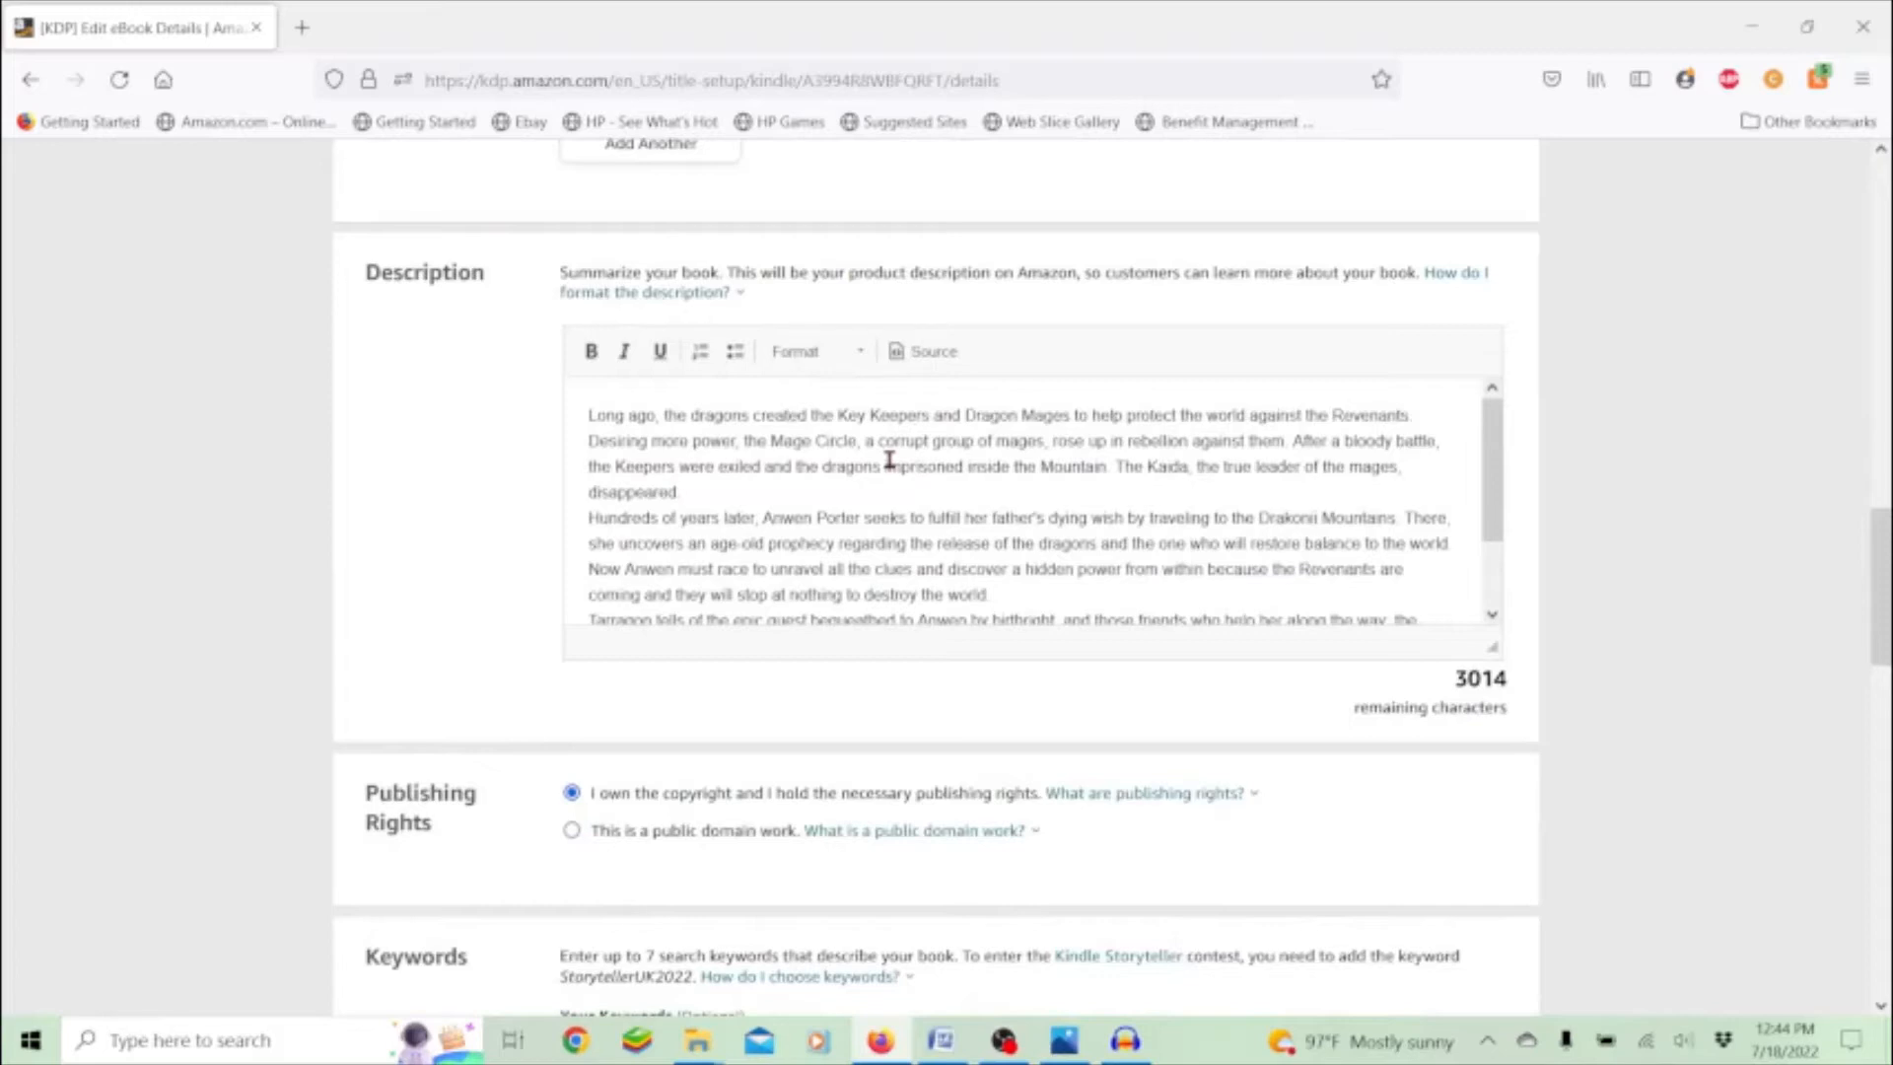
scroll(889, 460, "down", 1)
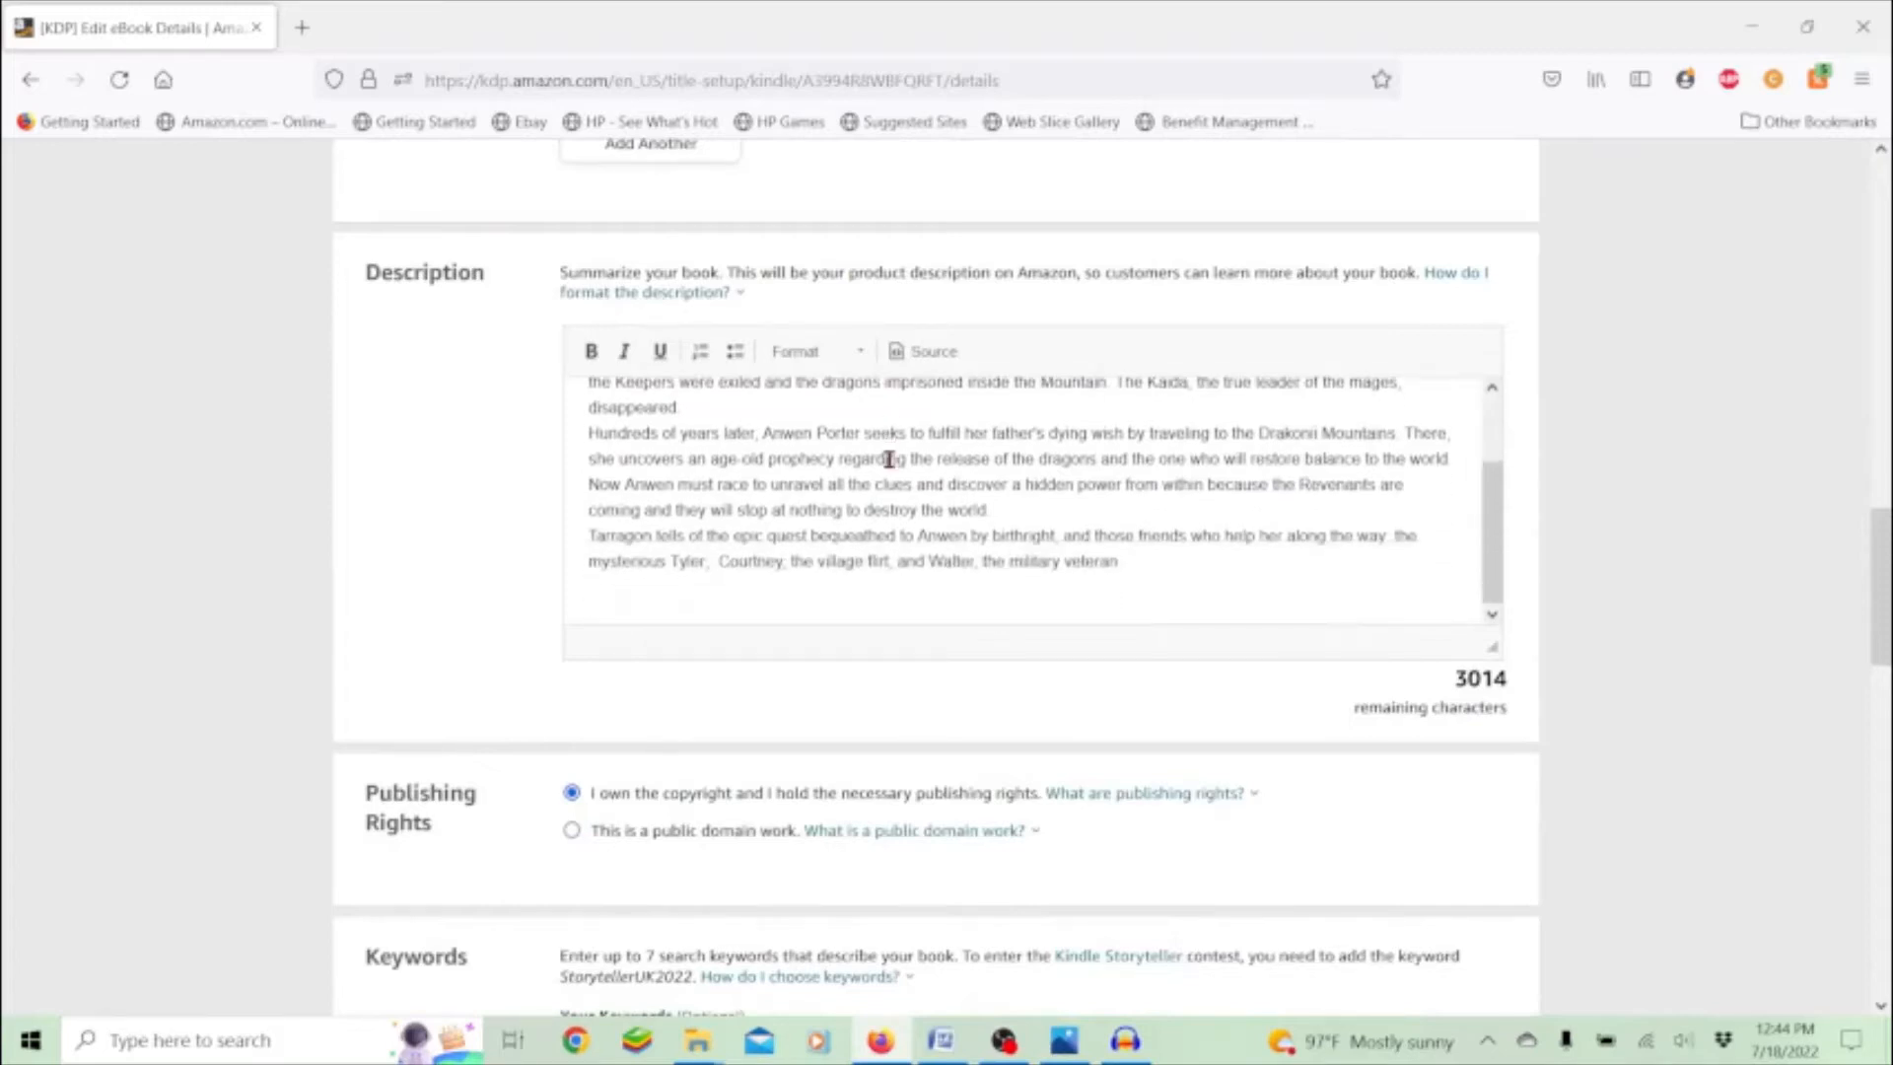
scroll(498, 532, "down", 5)
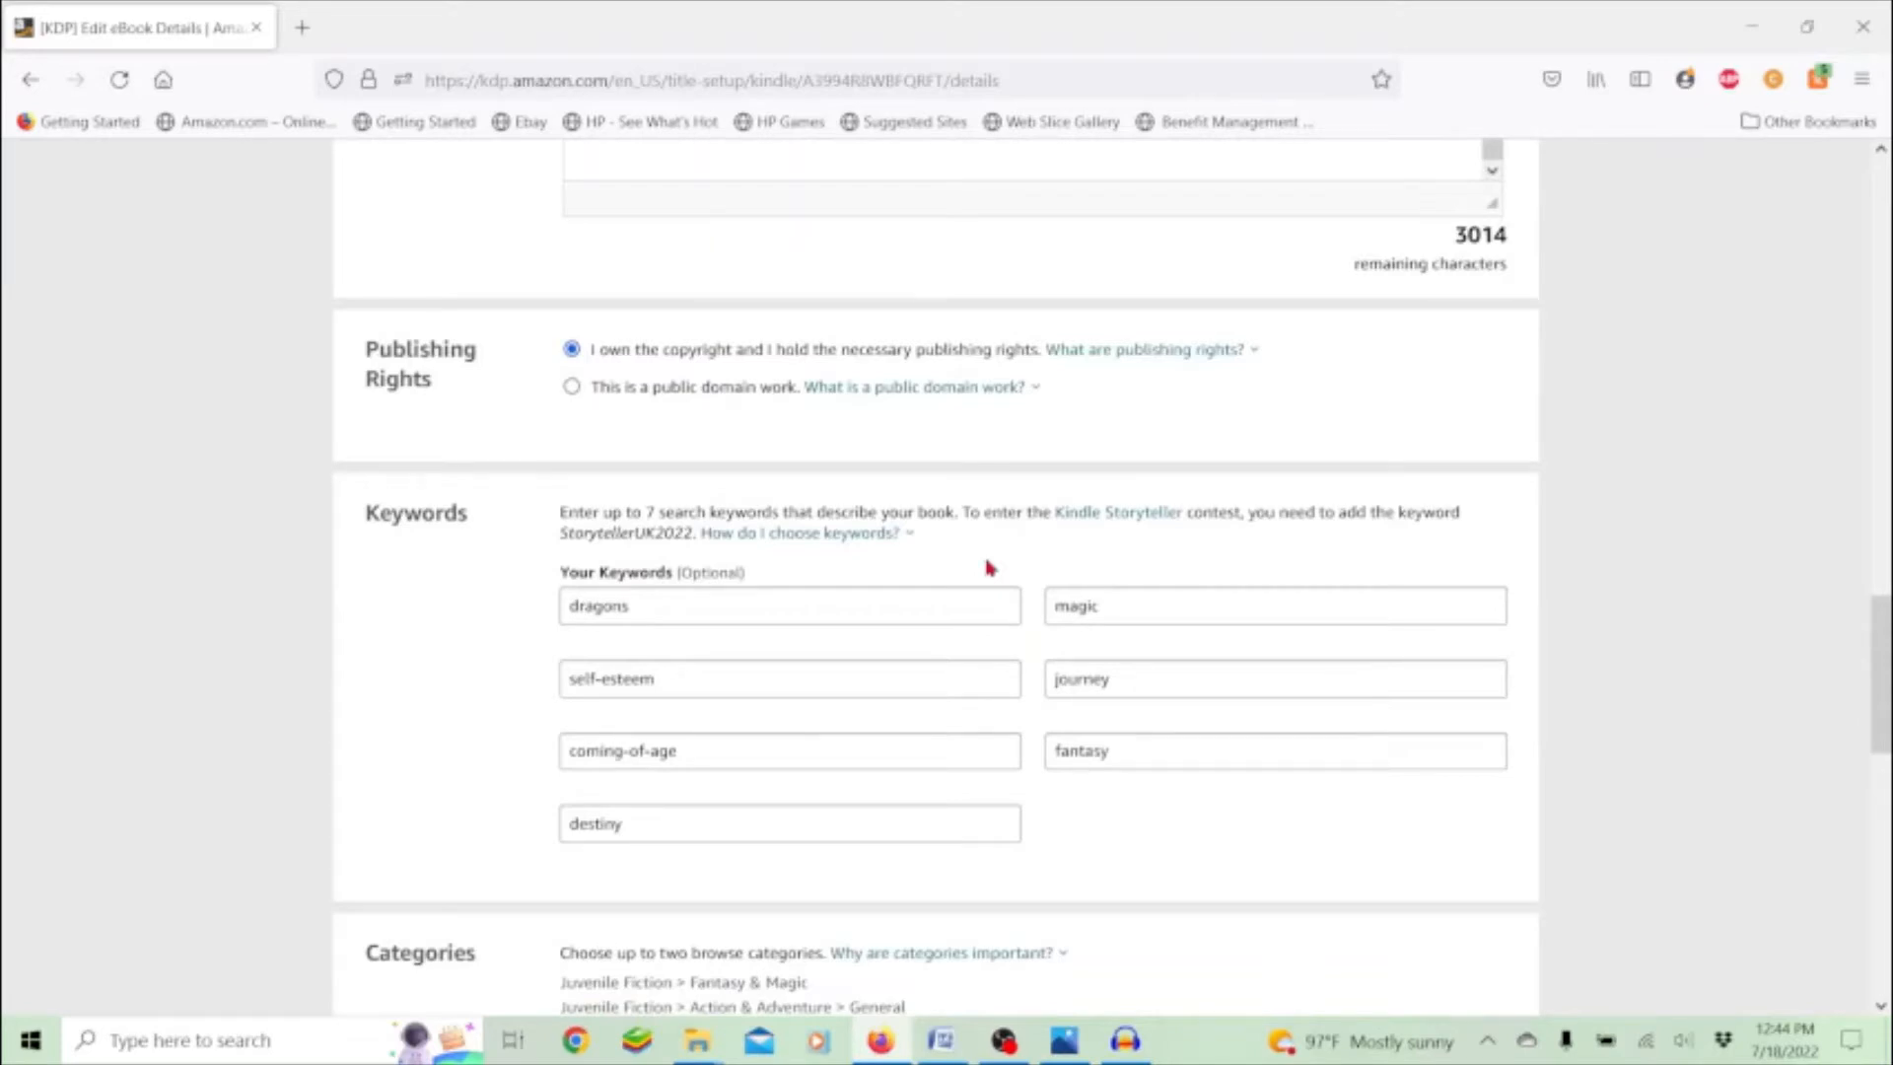
left_click(1153, 351)
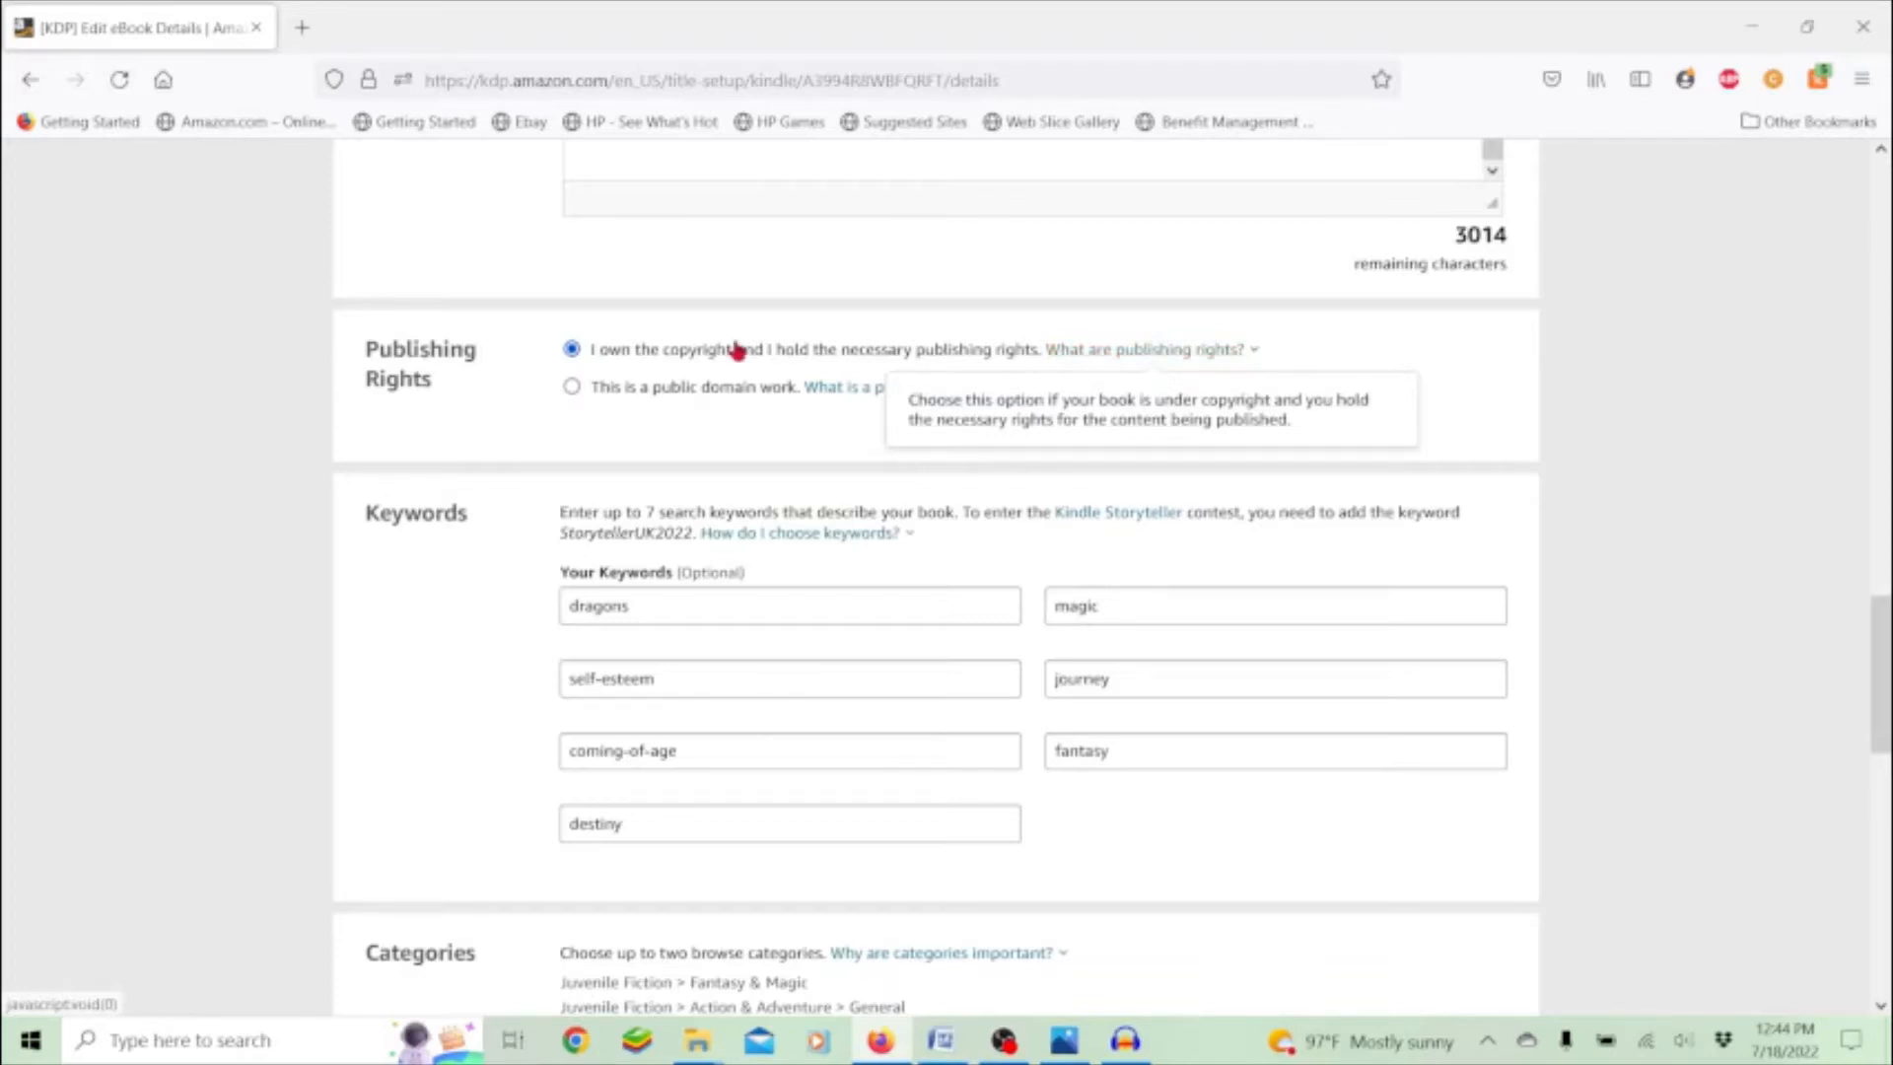
left_click(415, 313)
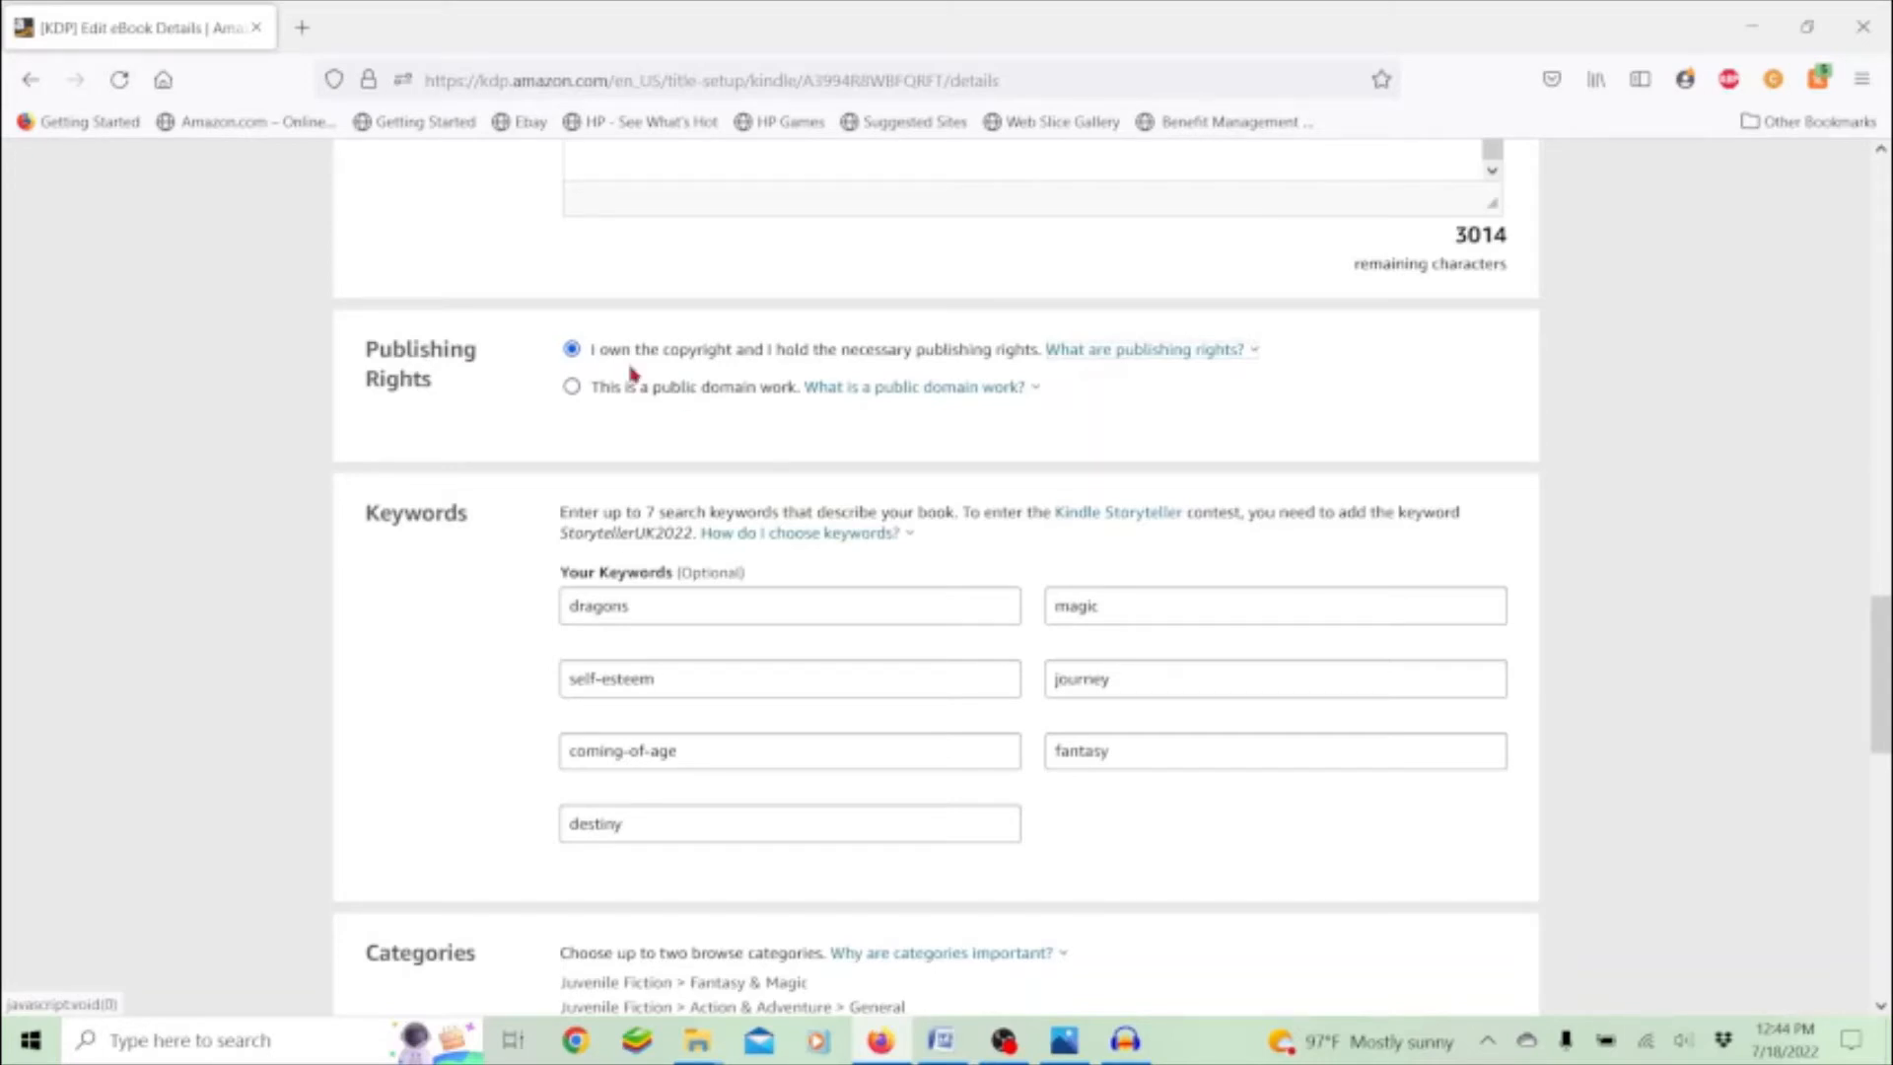
- Review the keywords and browse the Nonfiction subcategories in the category chooser, leaving it without saving
scroll(495, 552, "down", 3)
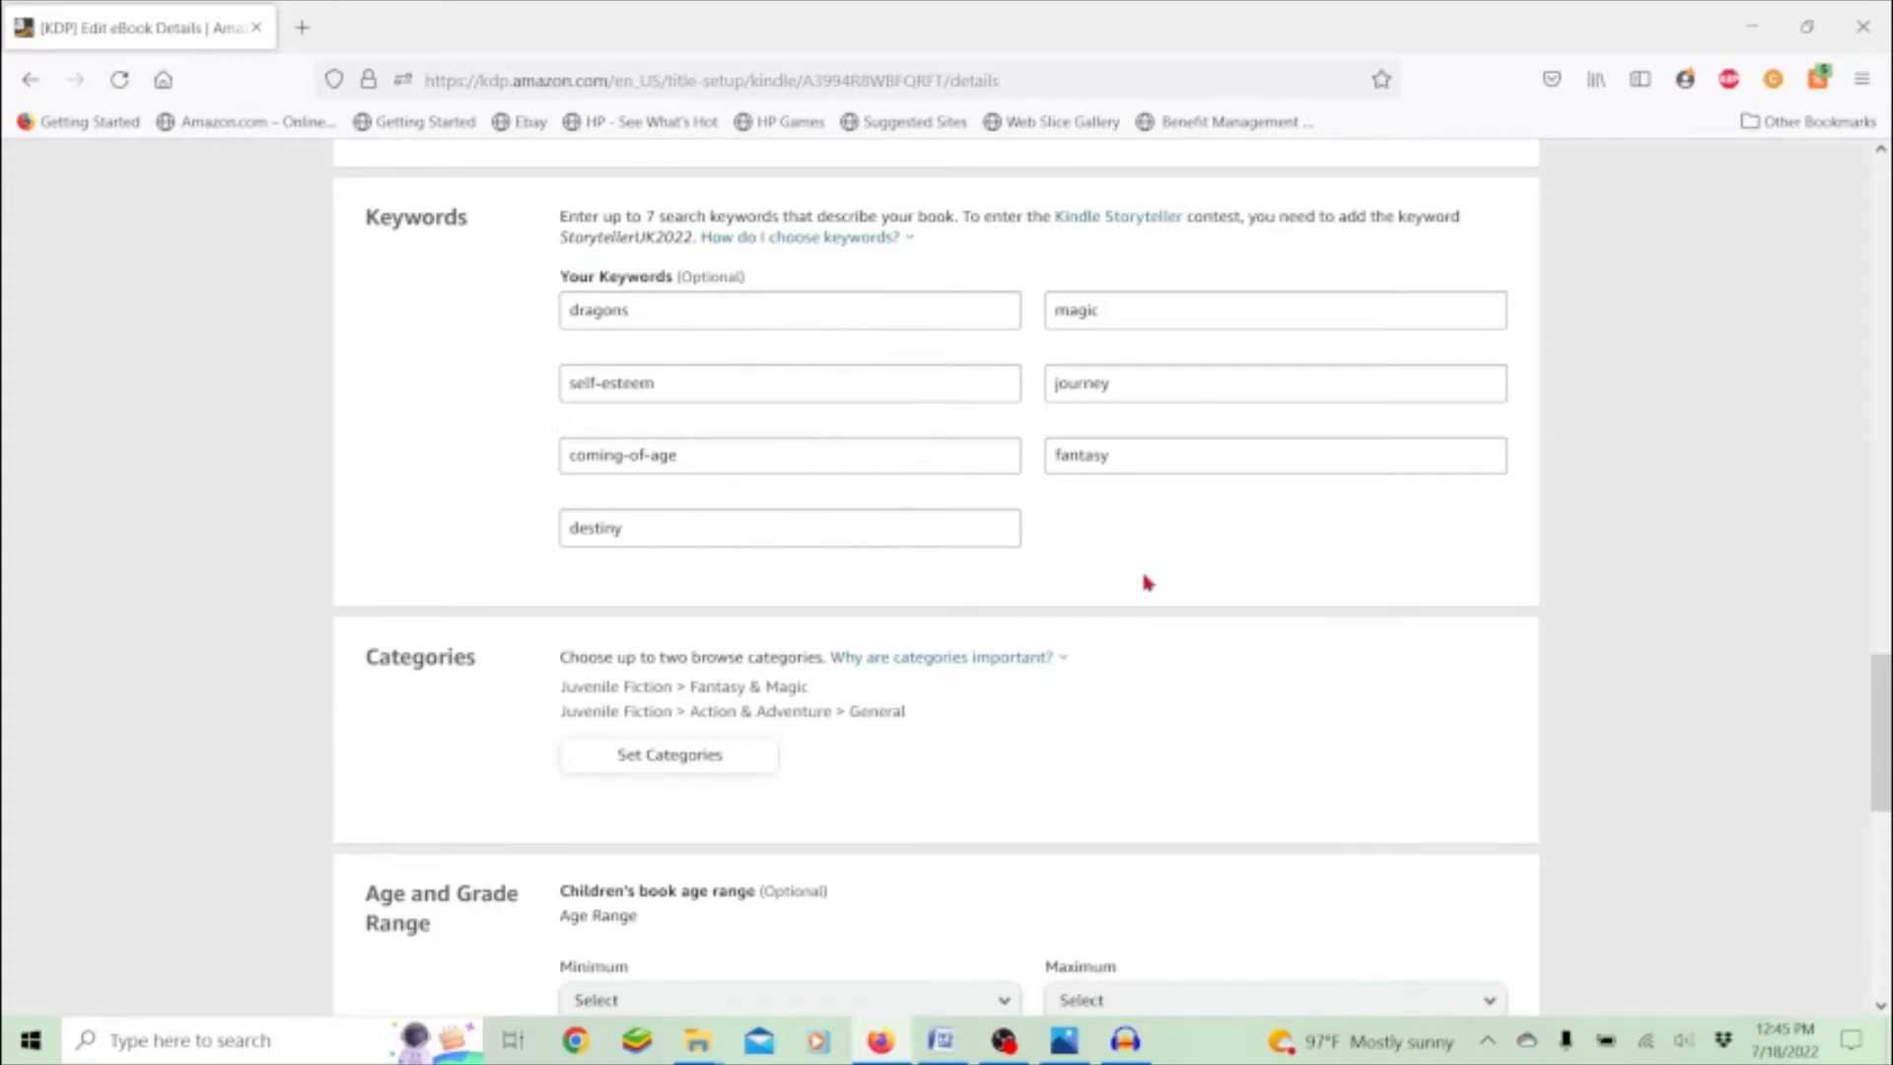
scroll(1141, 579, "down", 5)
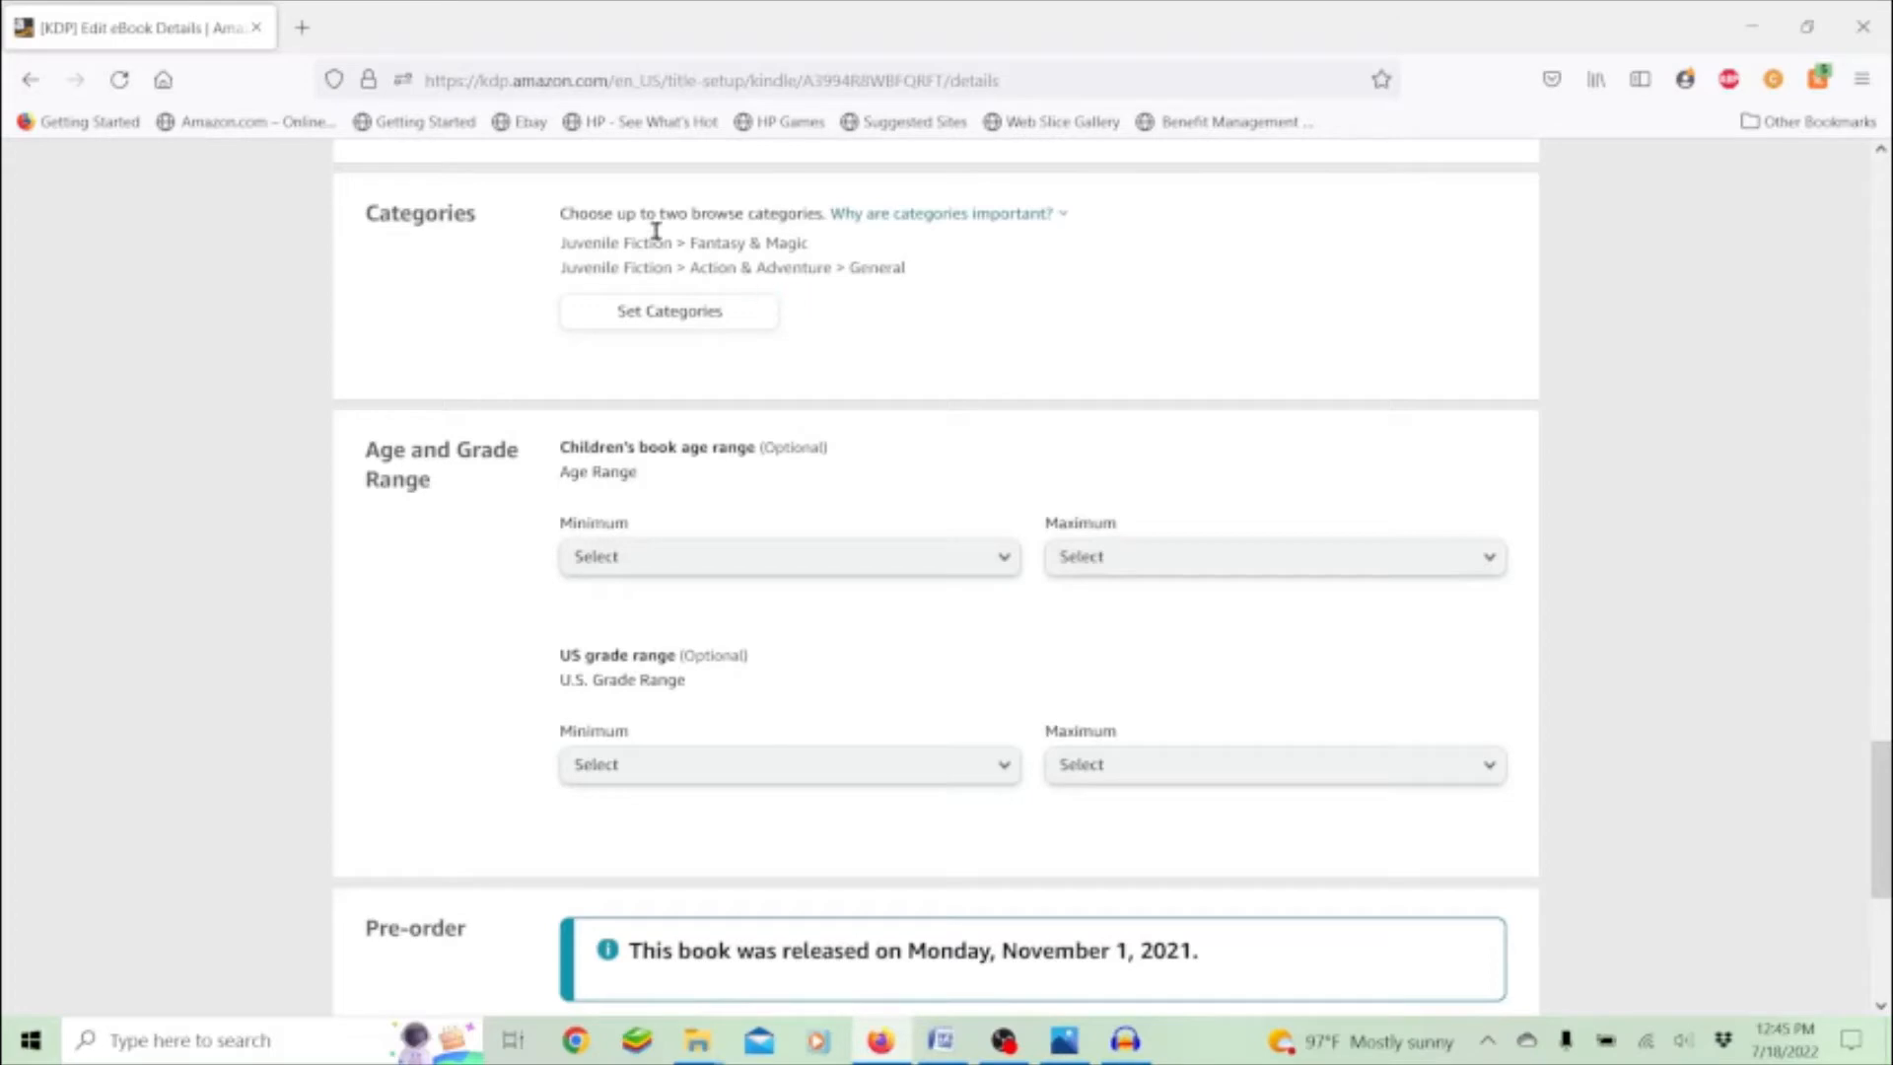
left_click(699, 318)
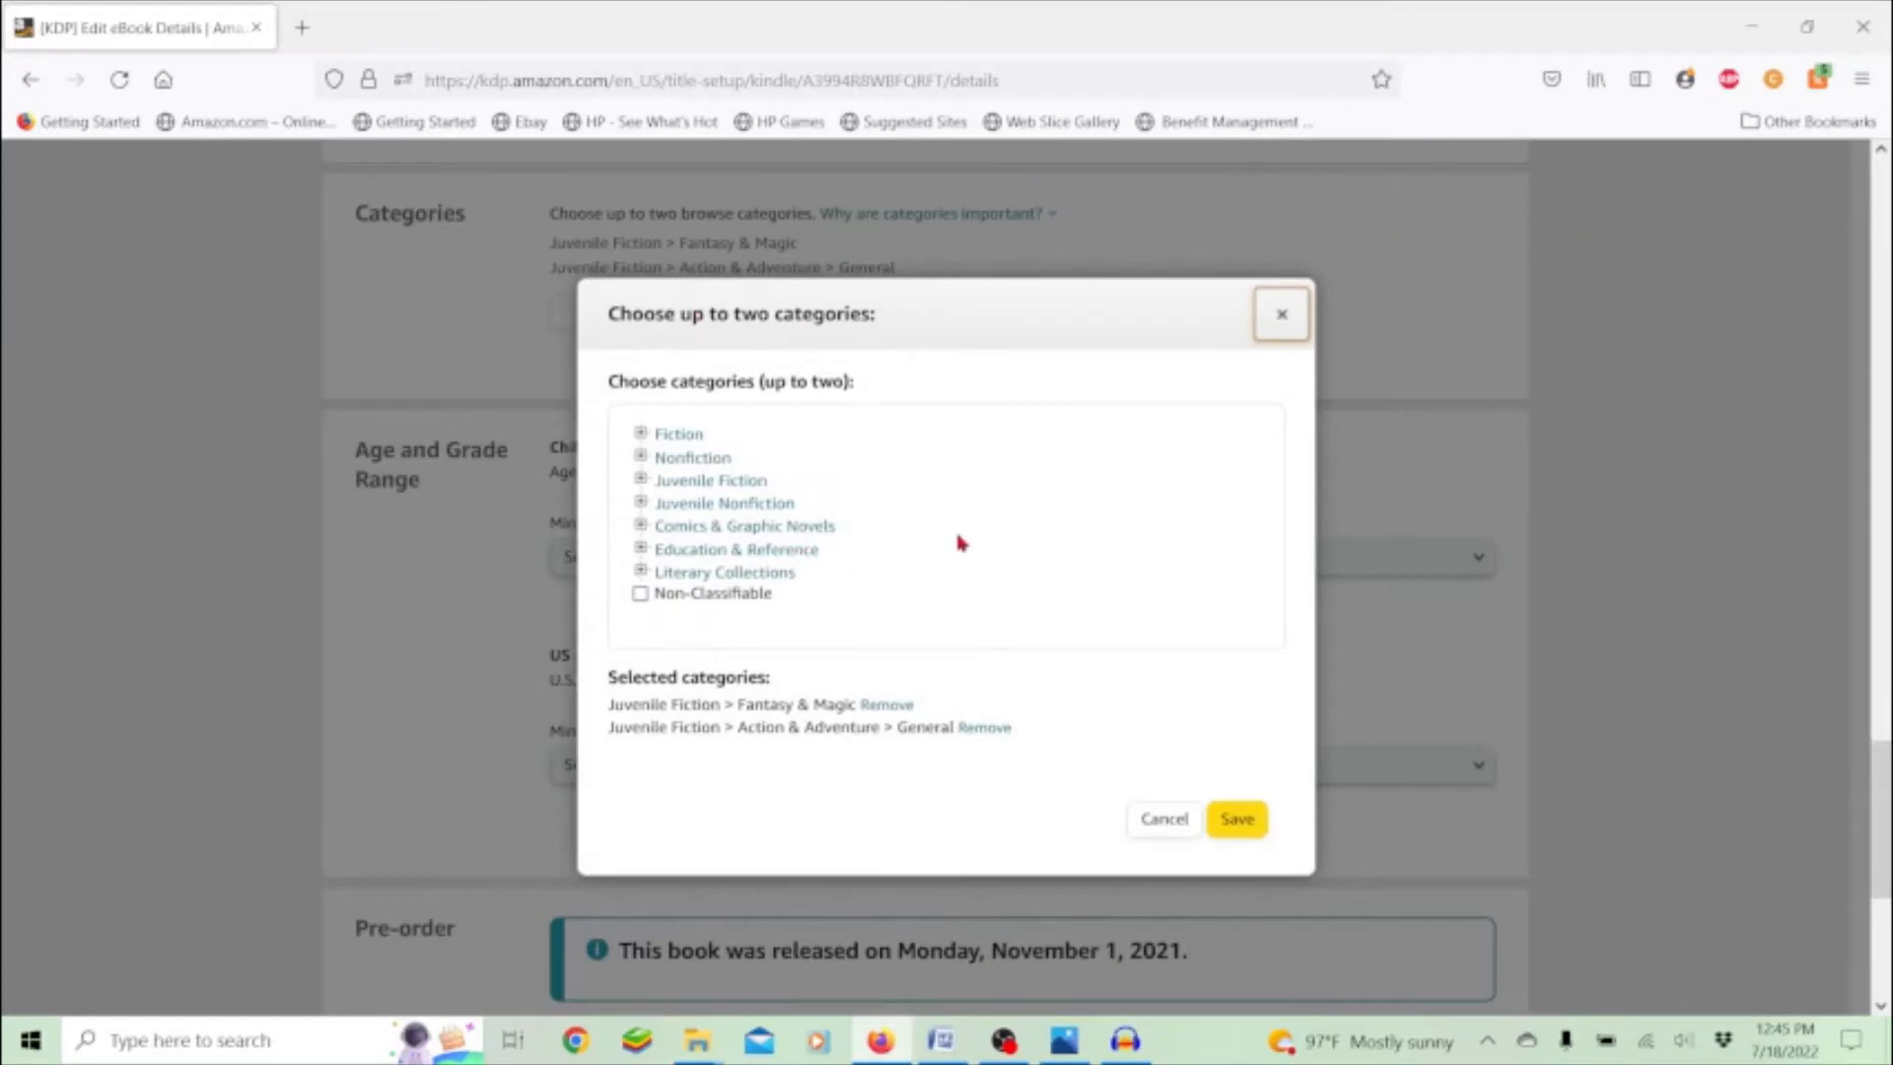
left_click(642, 457)
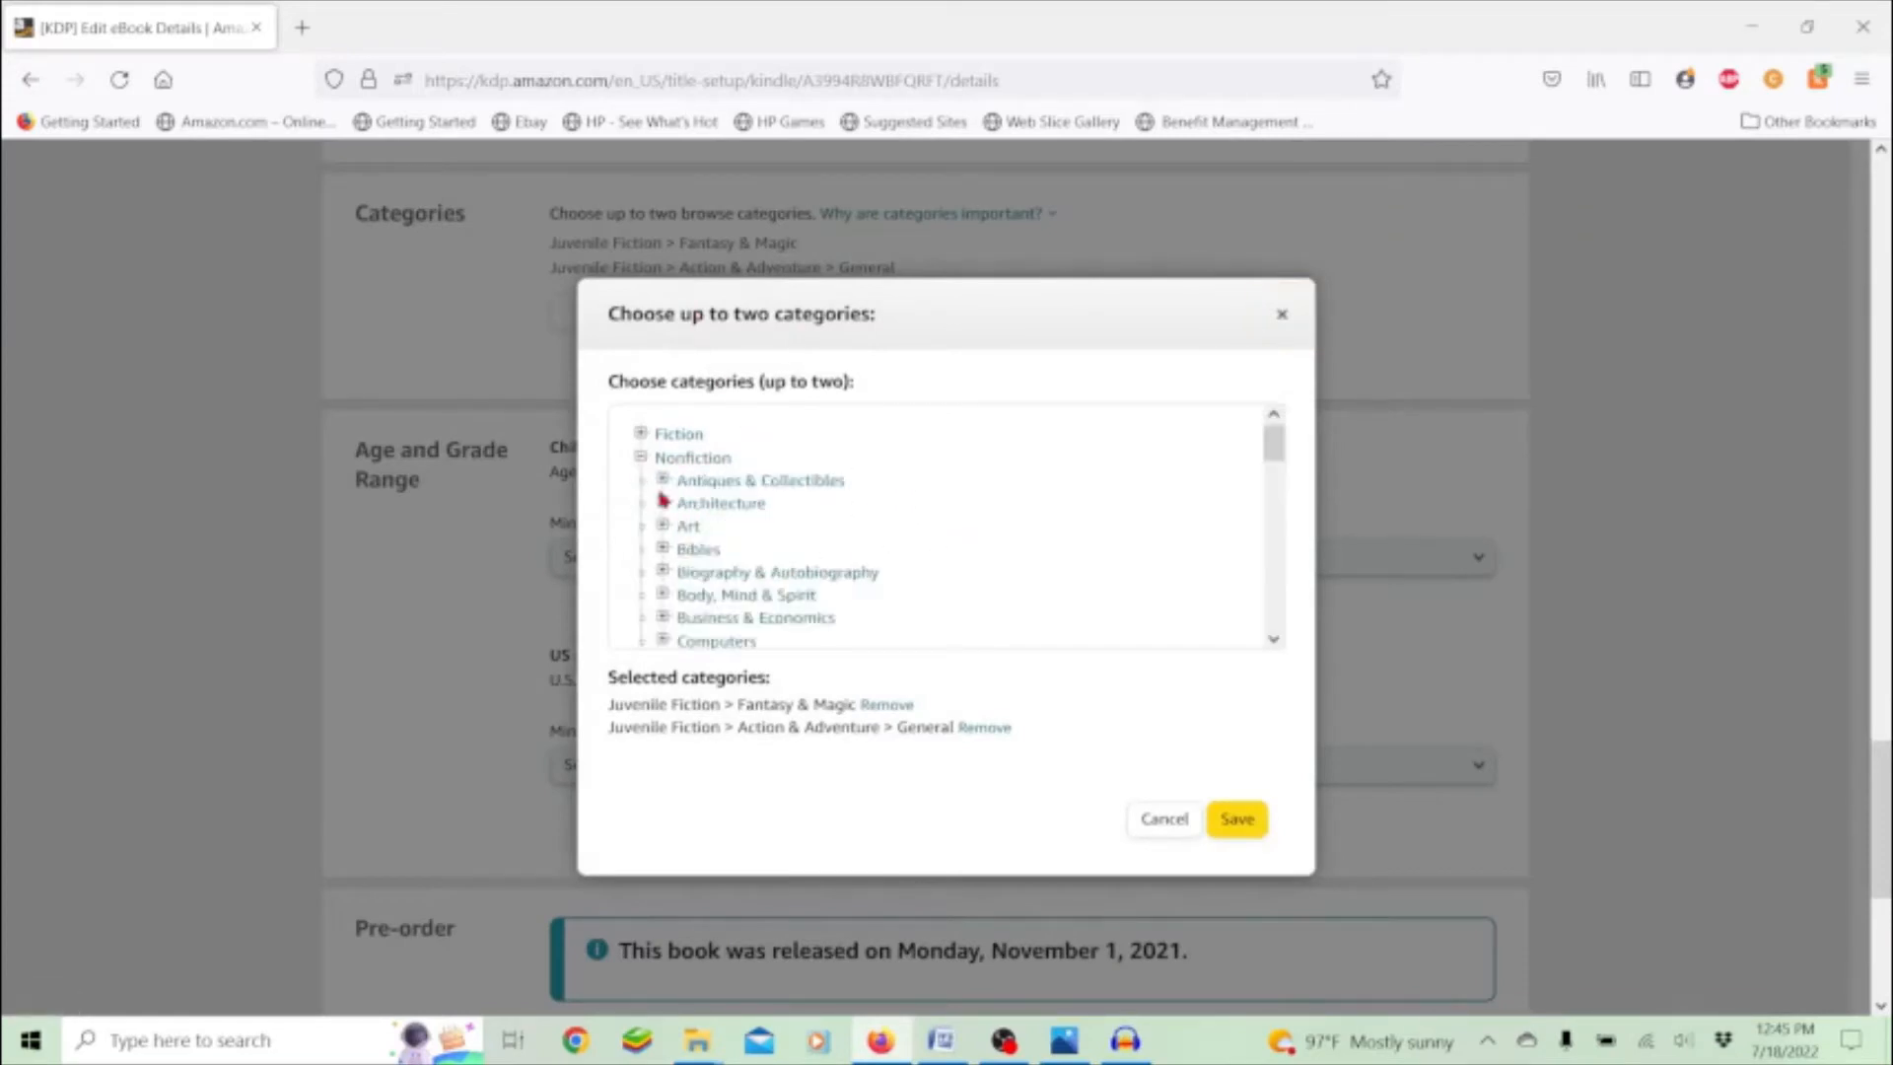
scroll(741, 518, "down", 5)
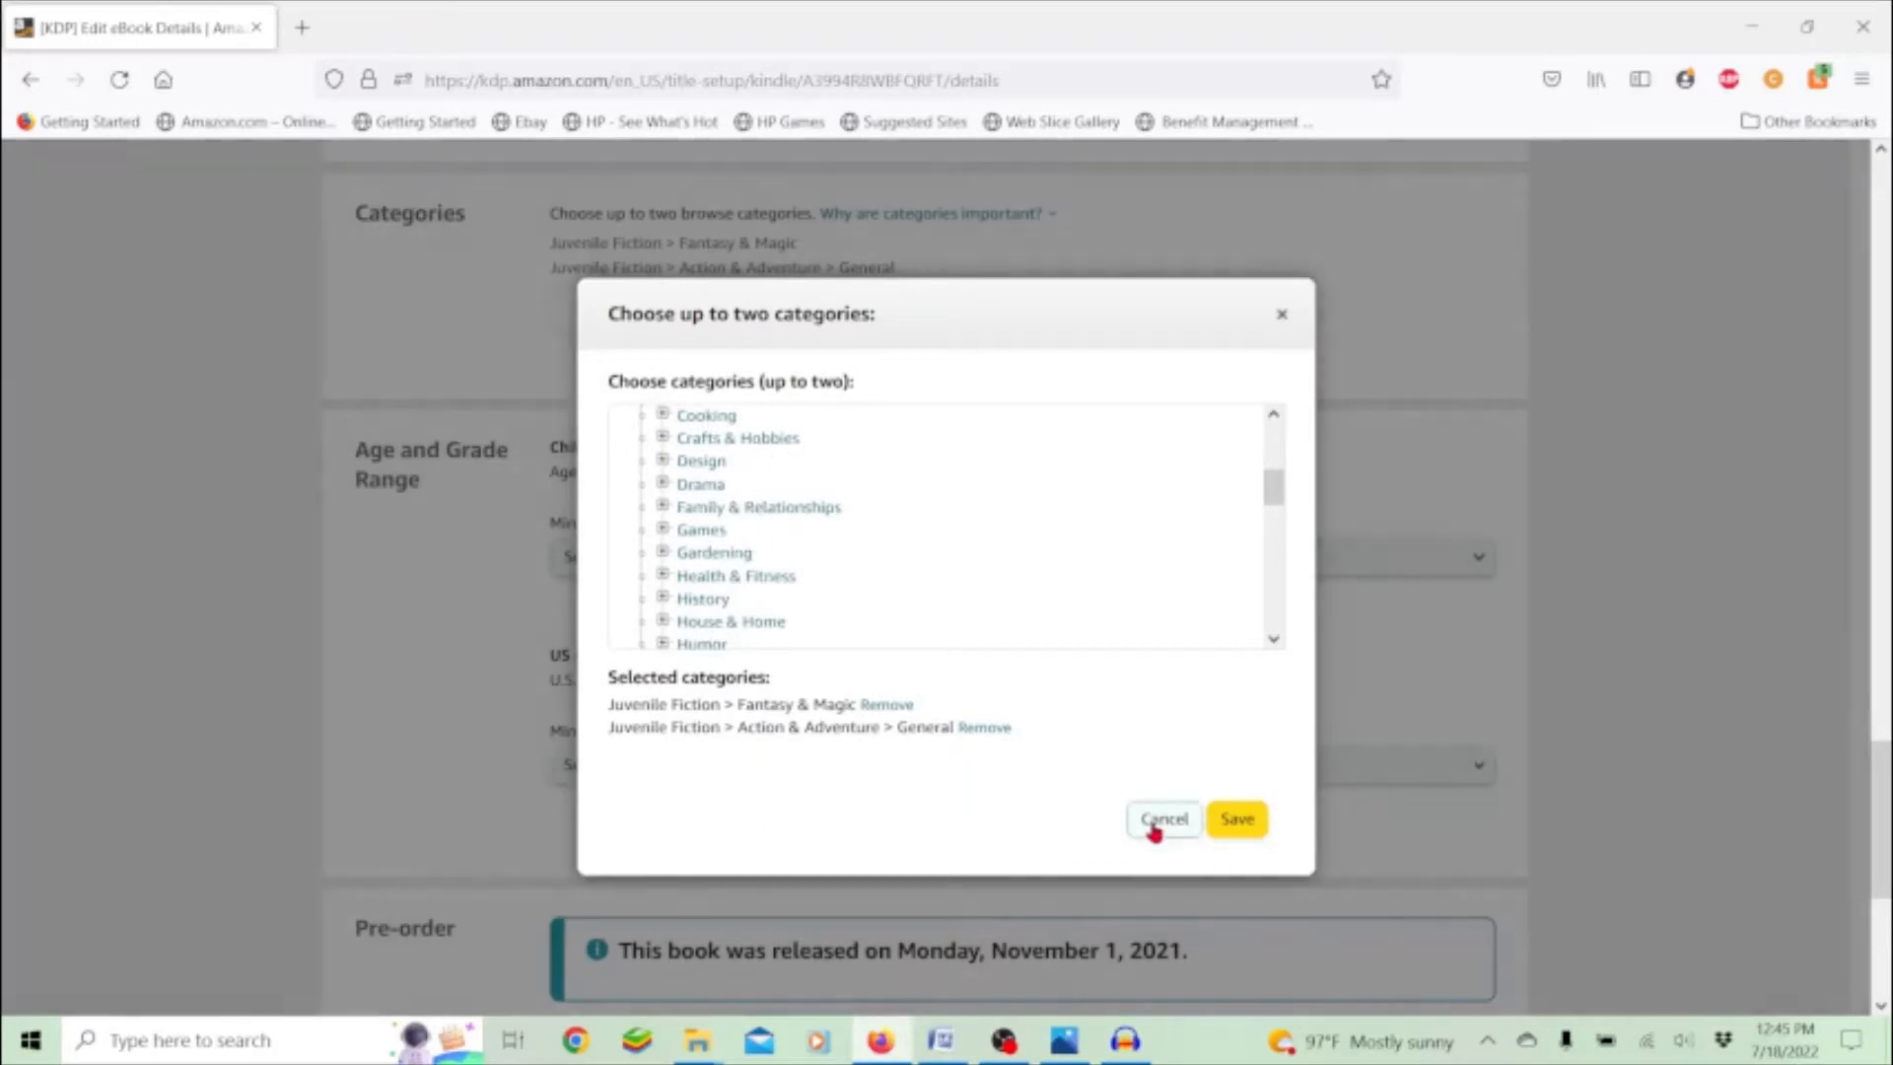
left_click(1155, 831)
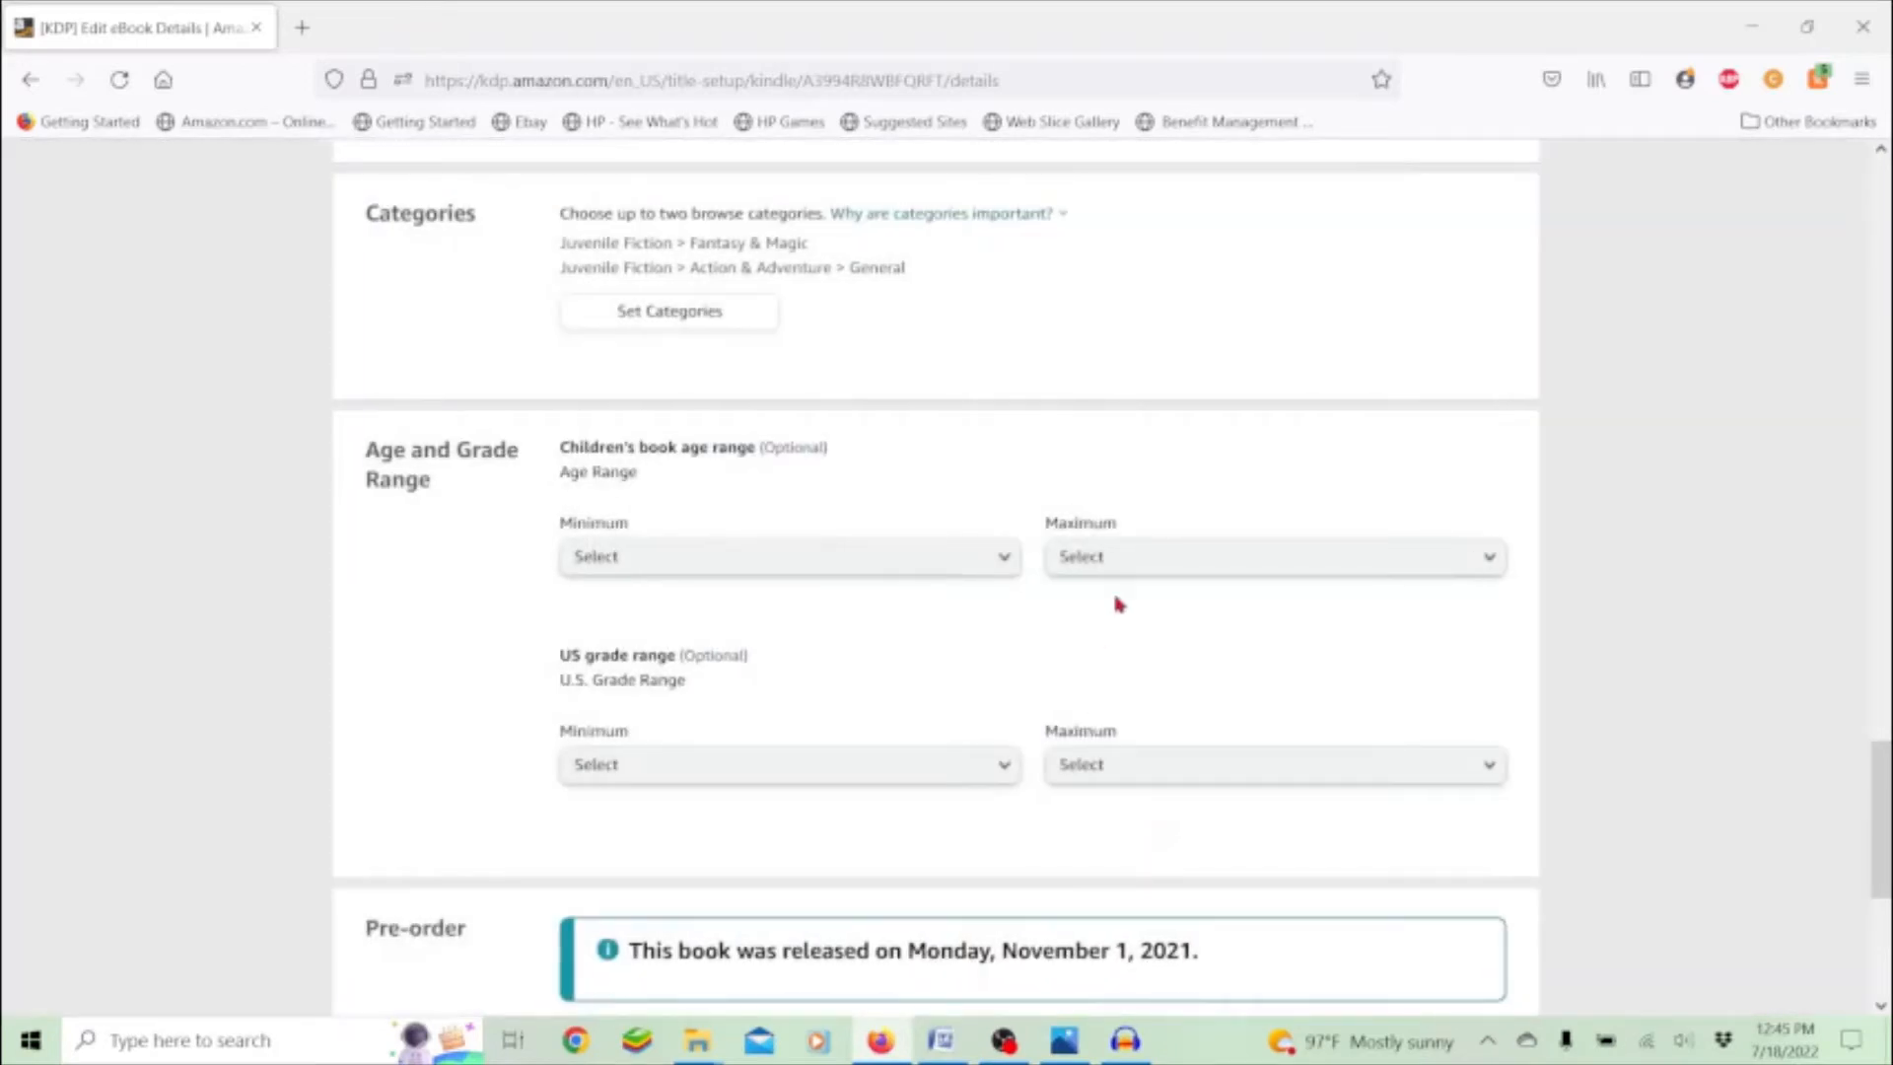
- Set the children's book age range to a minimum of 12 and a maximum of 18+
scroll(1115, 604, "down", 2)
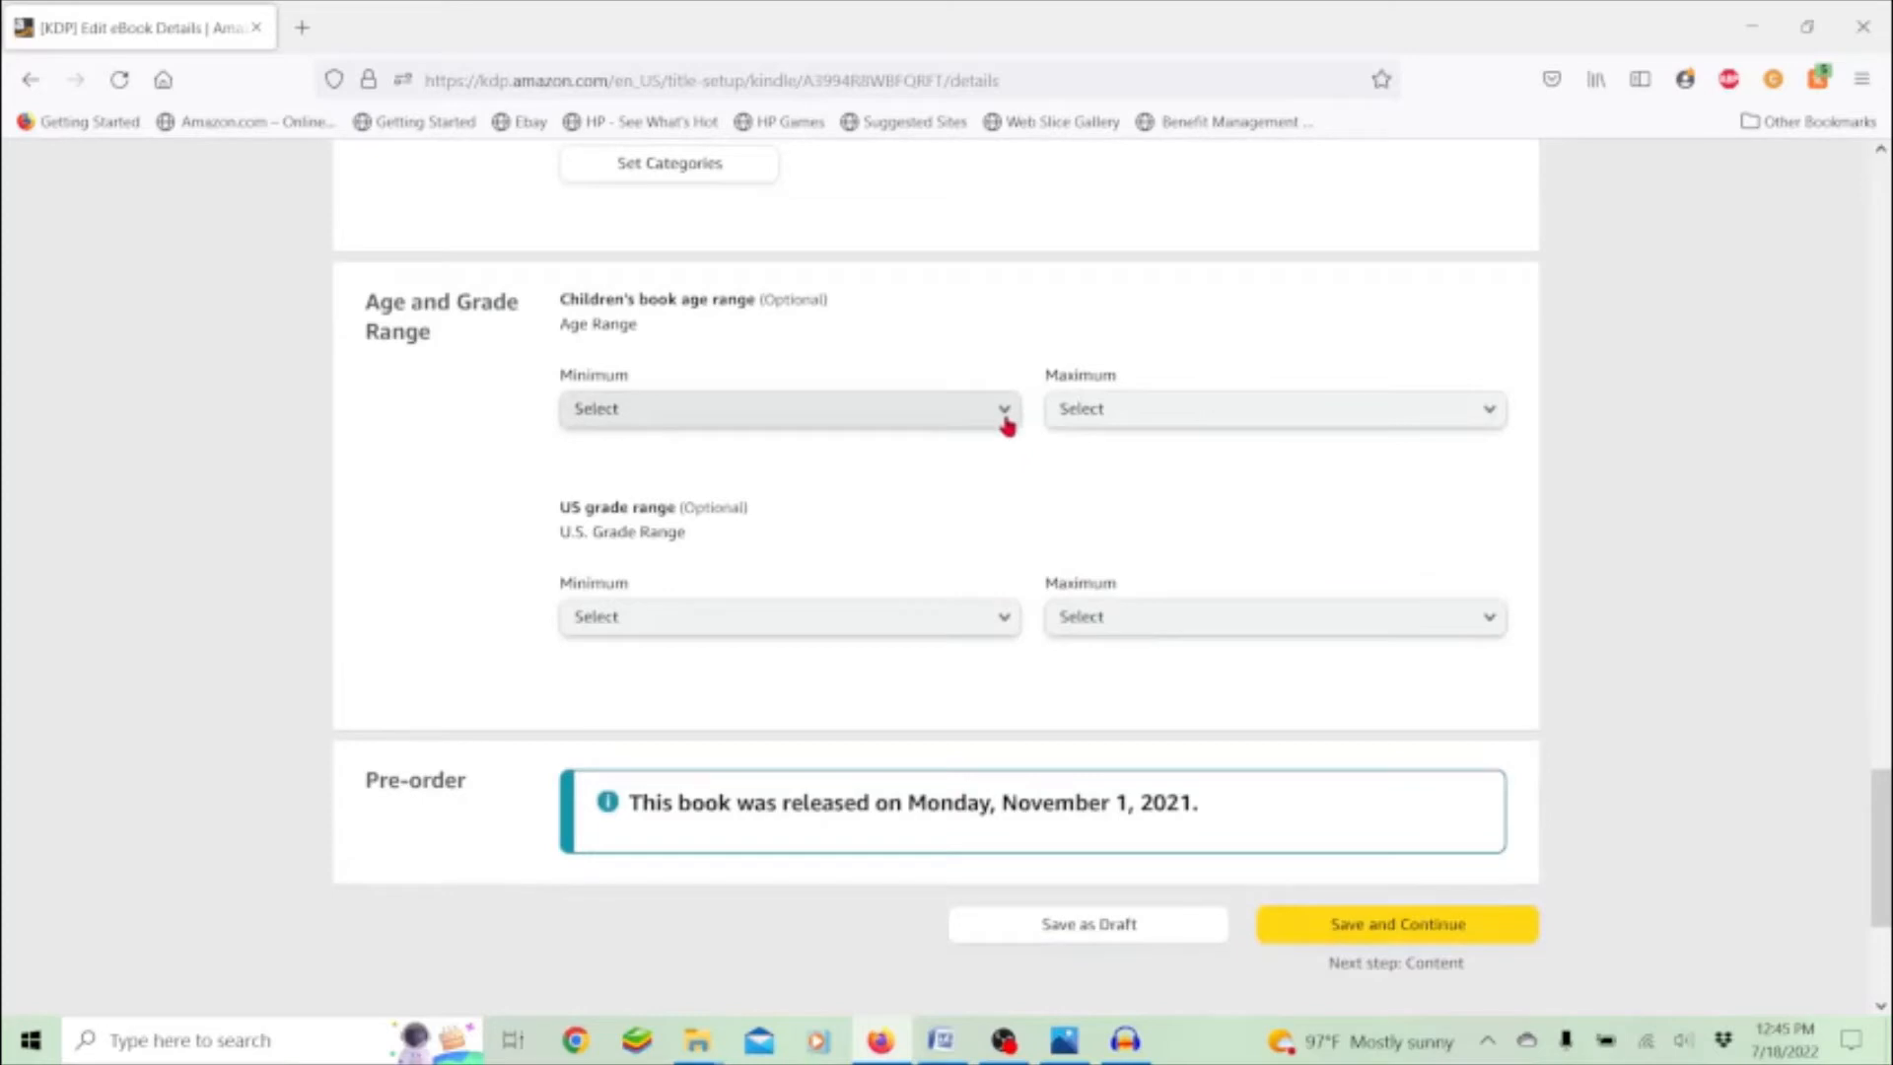
left_click(1487, 412)
scroll(1325, 728, "down", 2)
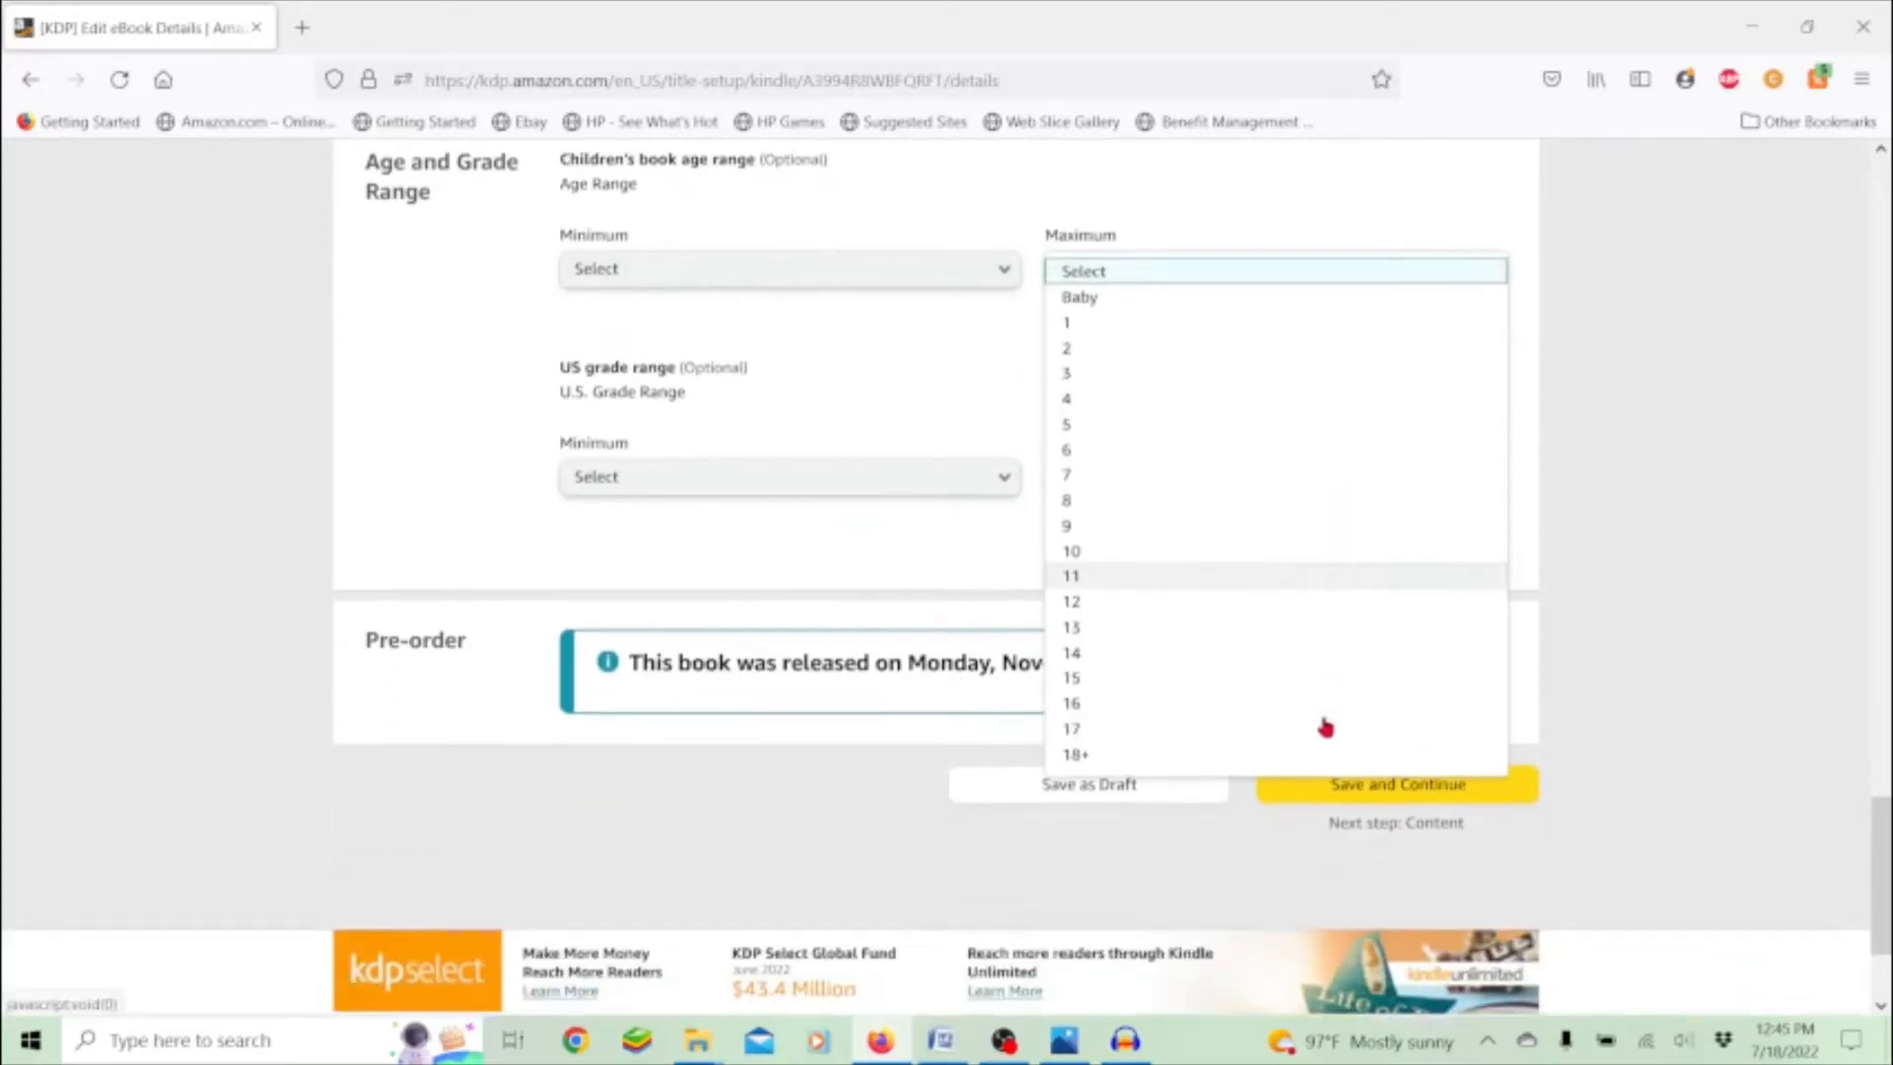
left_click(1115, 747)
left_click(991, 265)
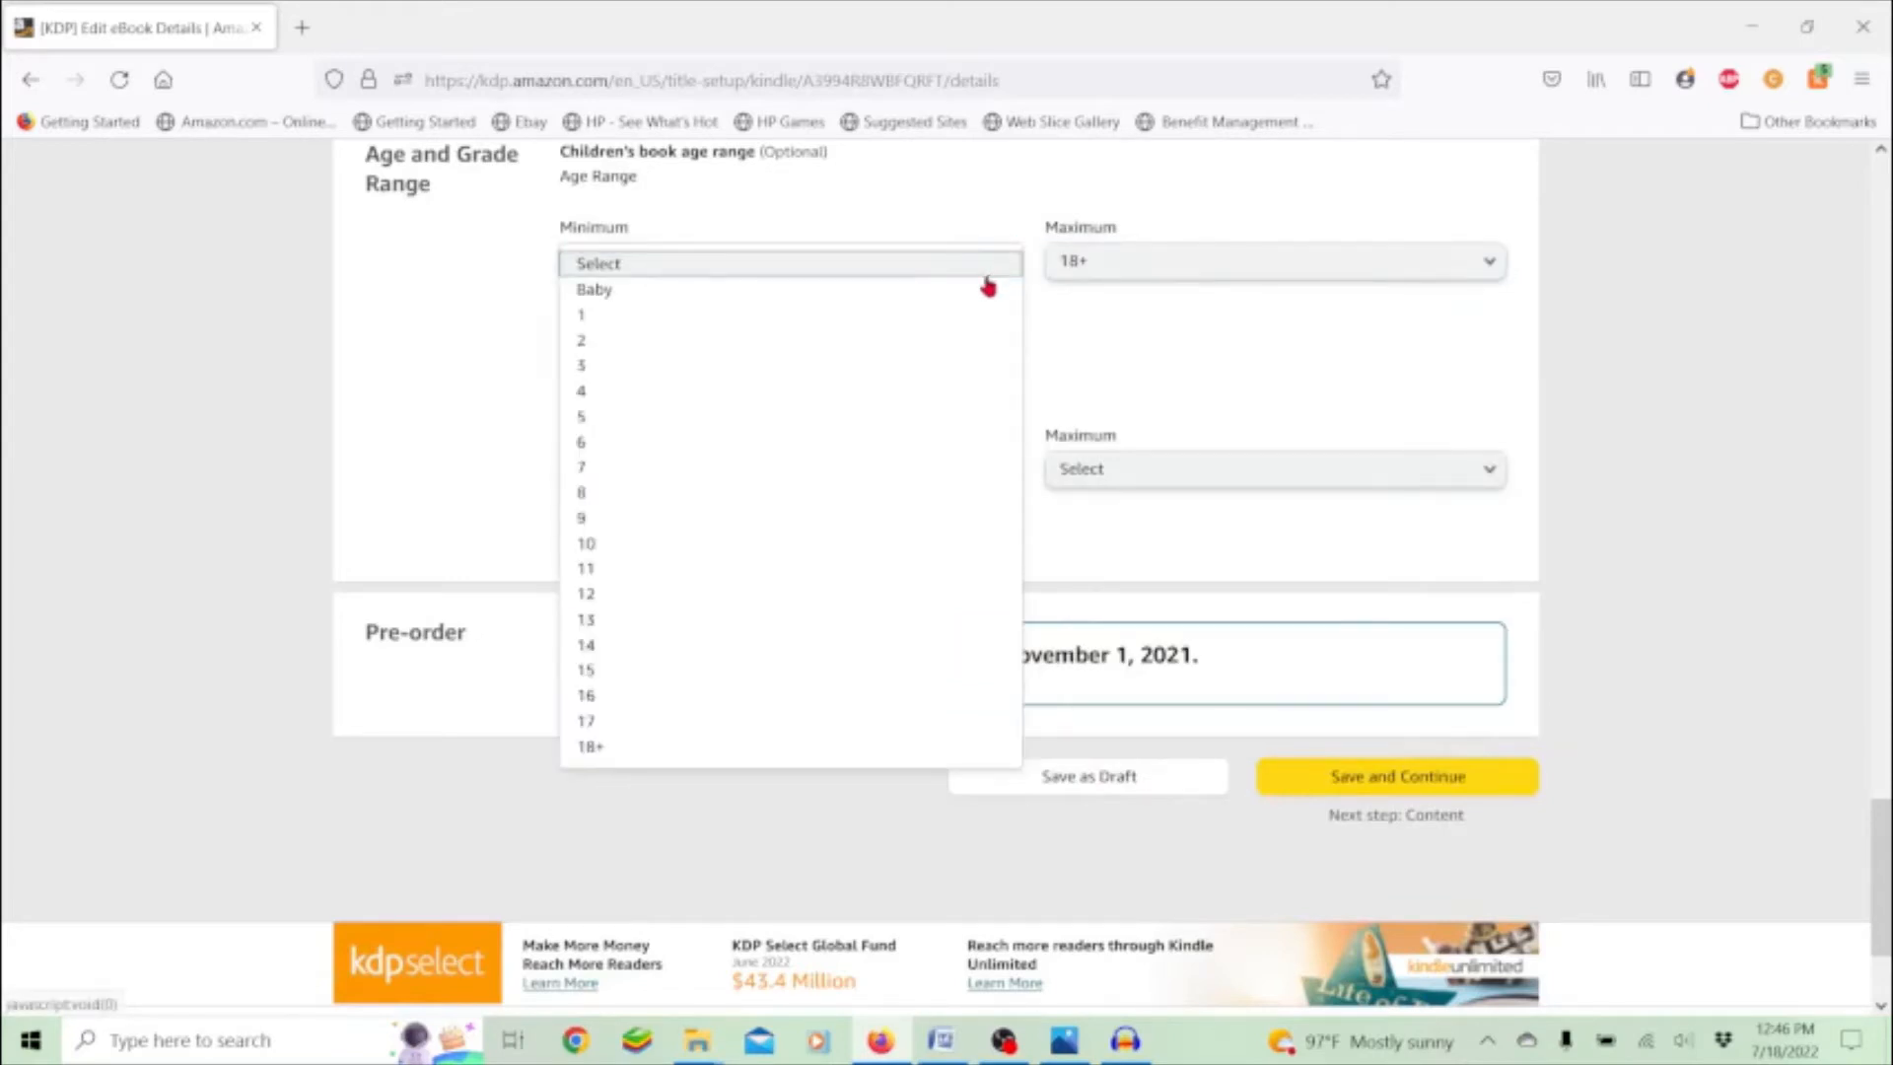
left_click(841, 596)
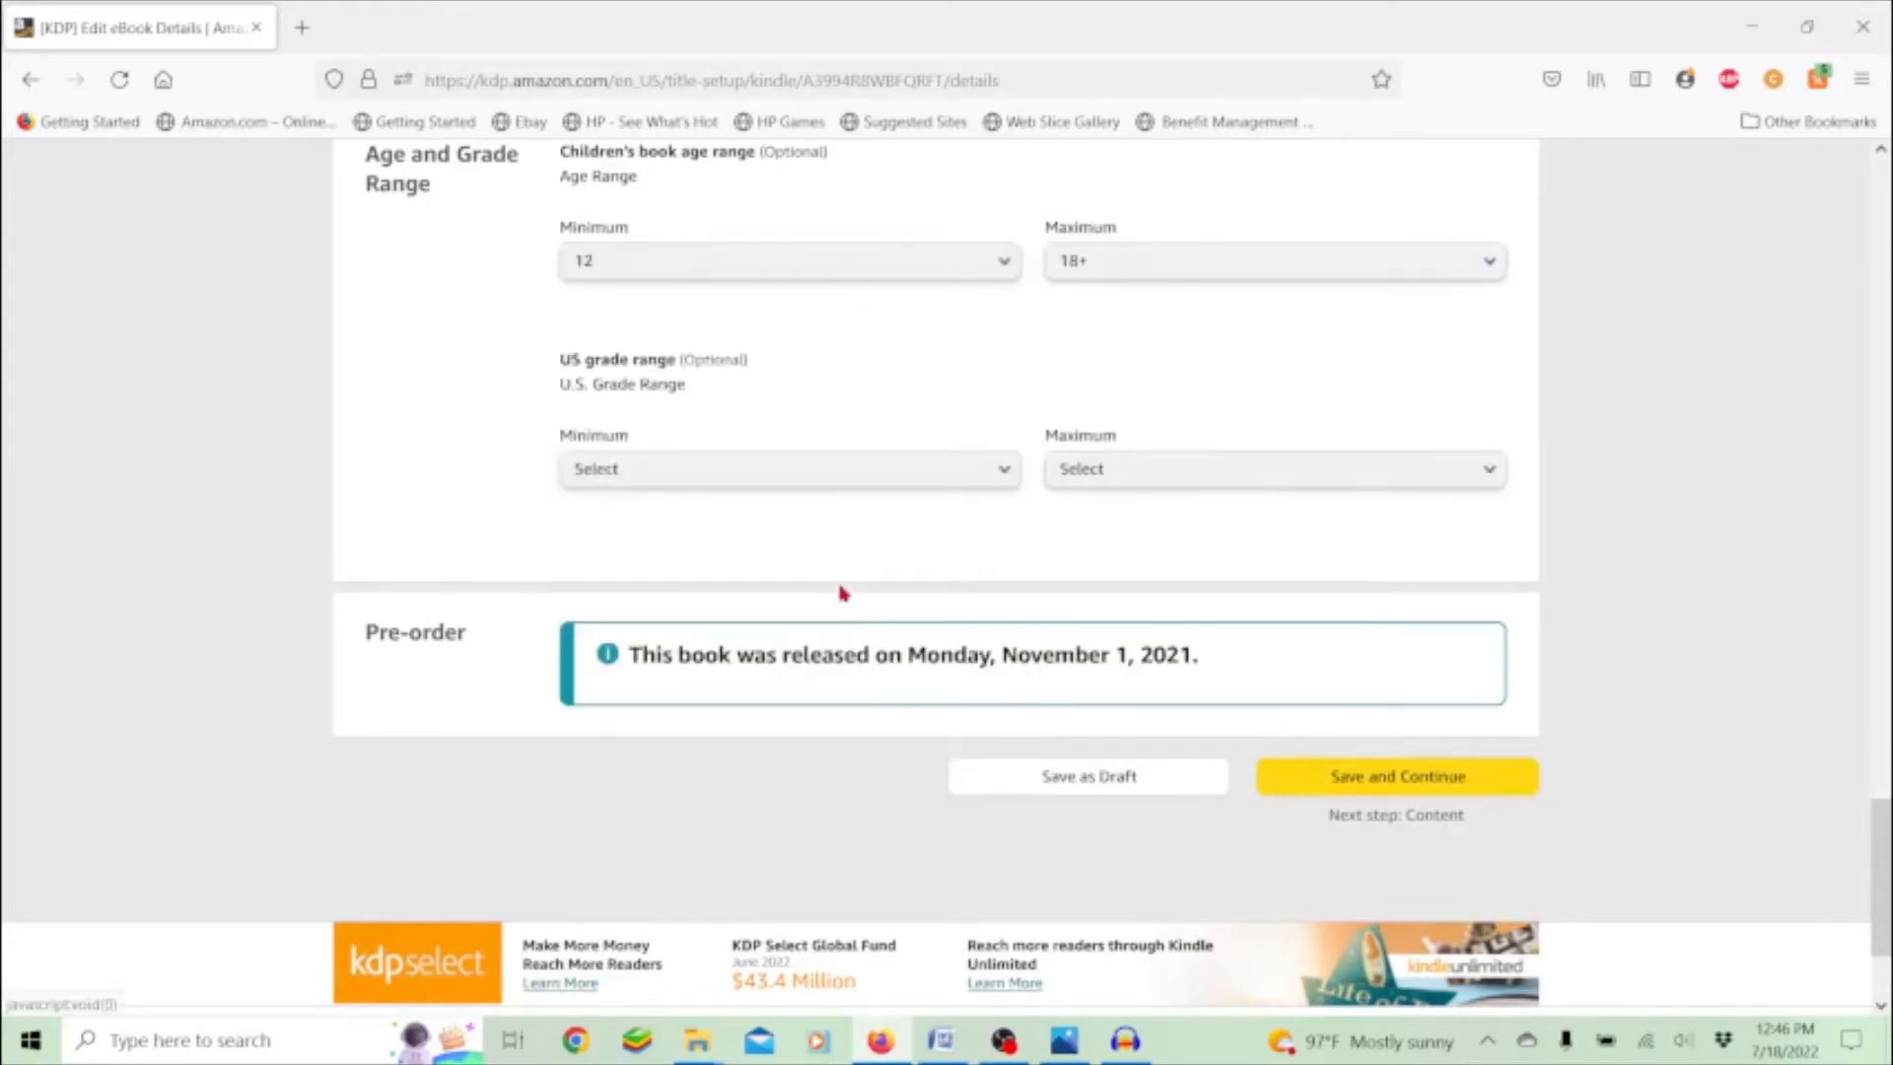
- Set the US grade range from 3rd grade to 12th grade, and save the details to continue to the eBook content
left_click(1008, 472)
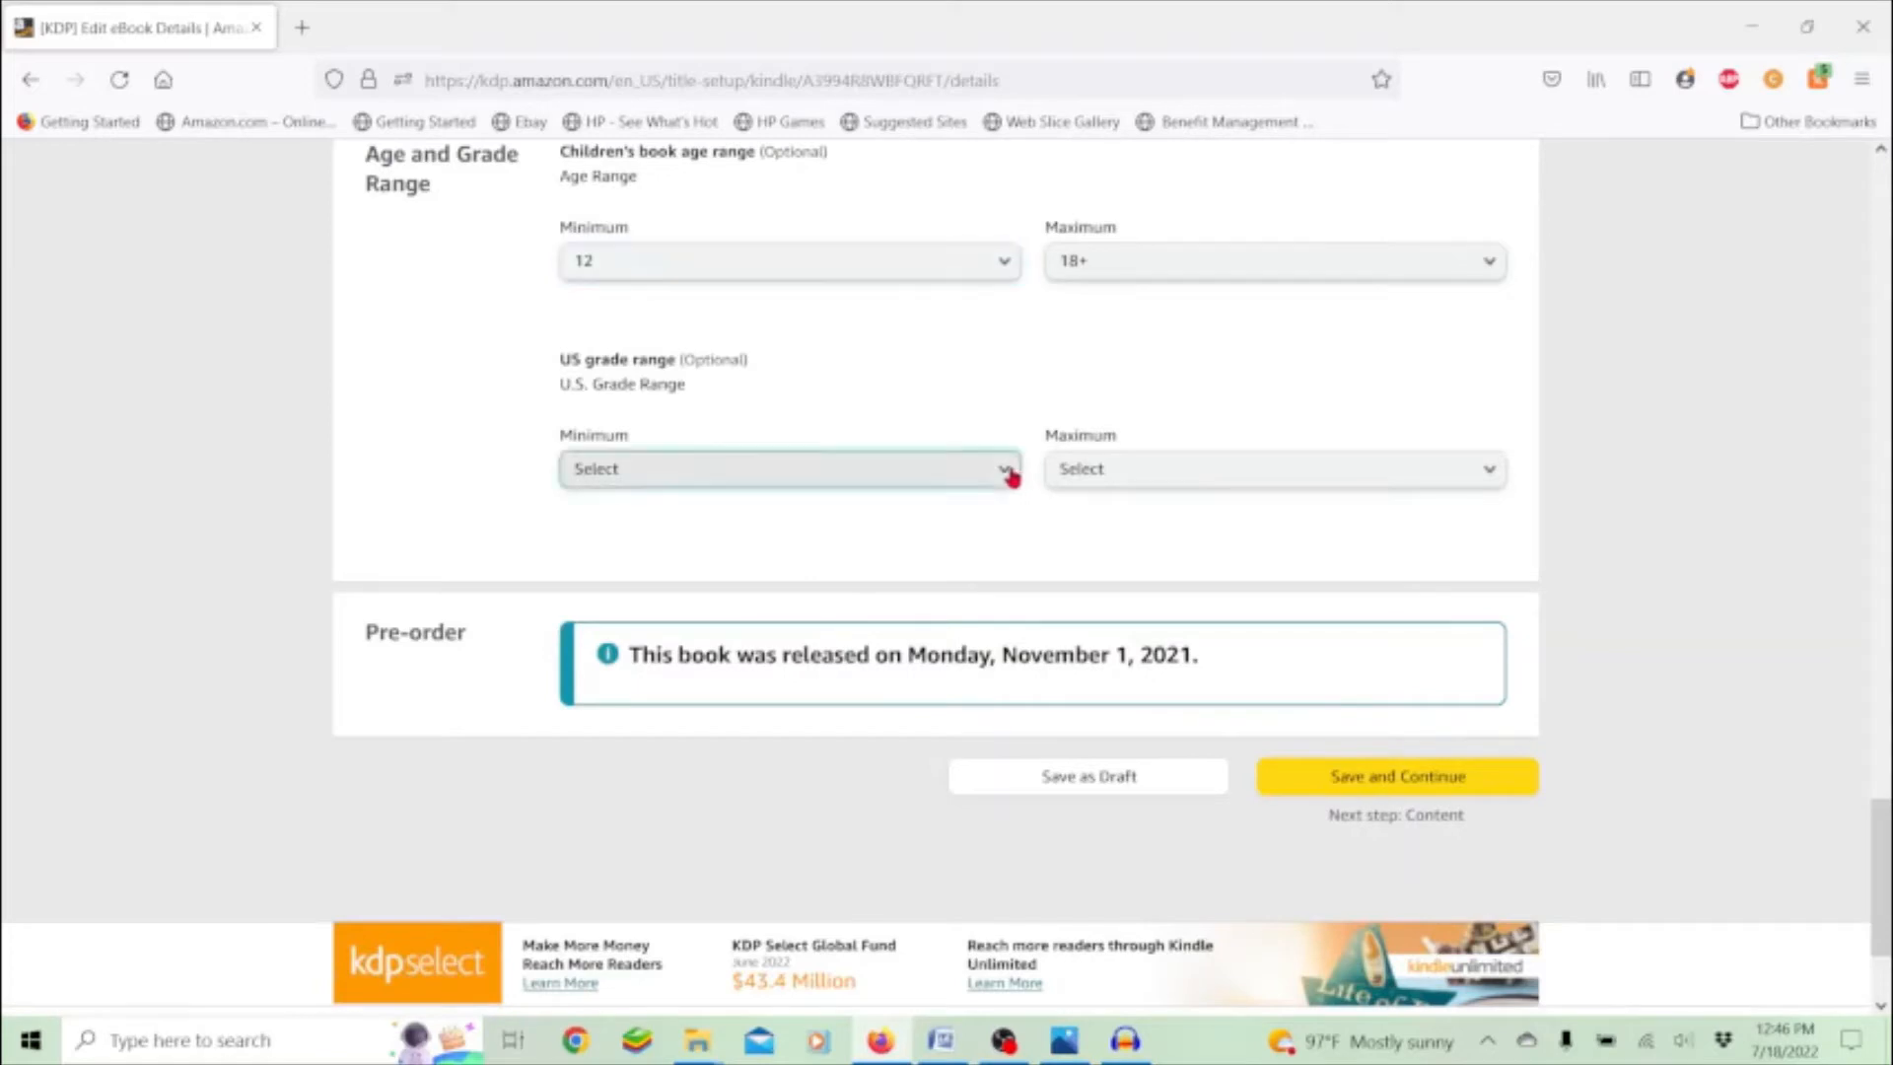
left_click(841, 599)
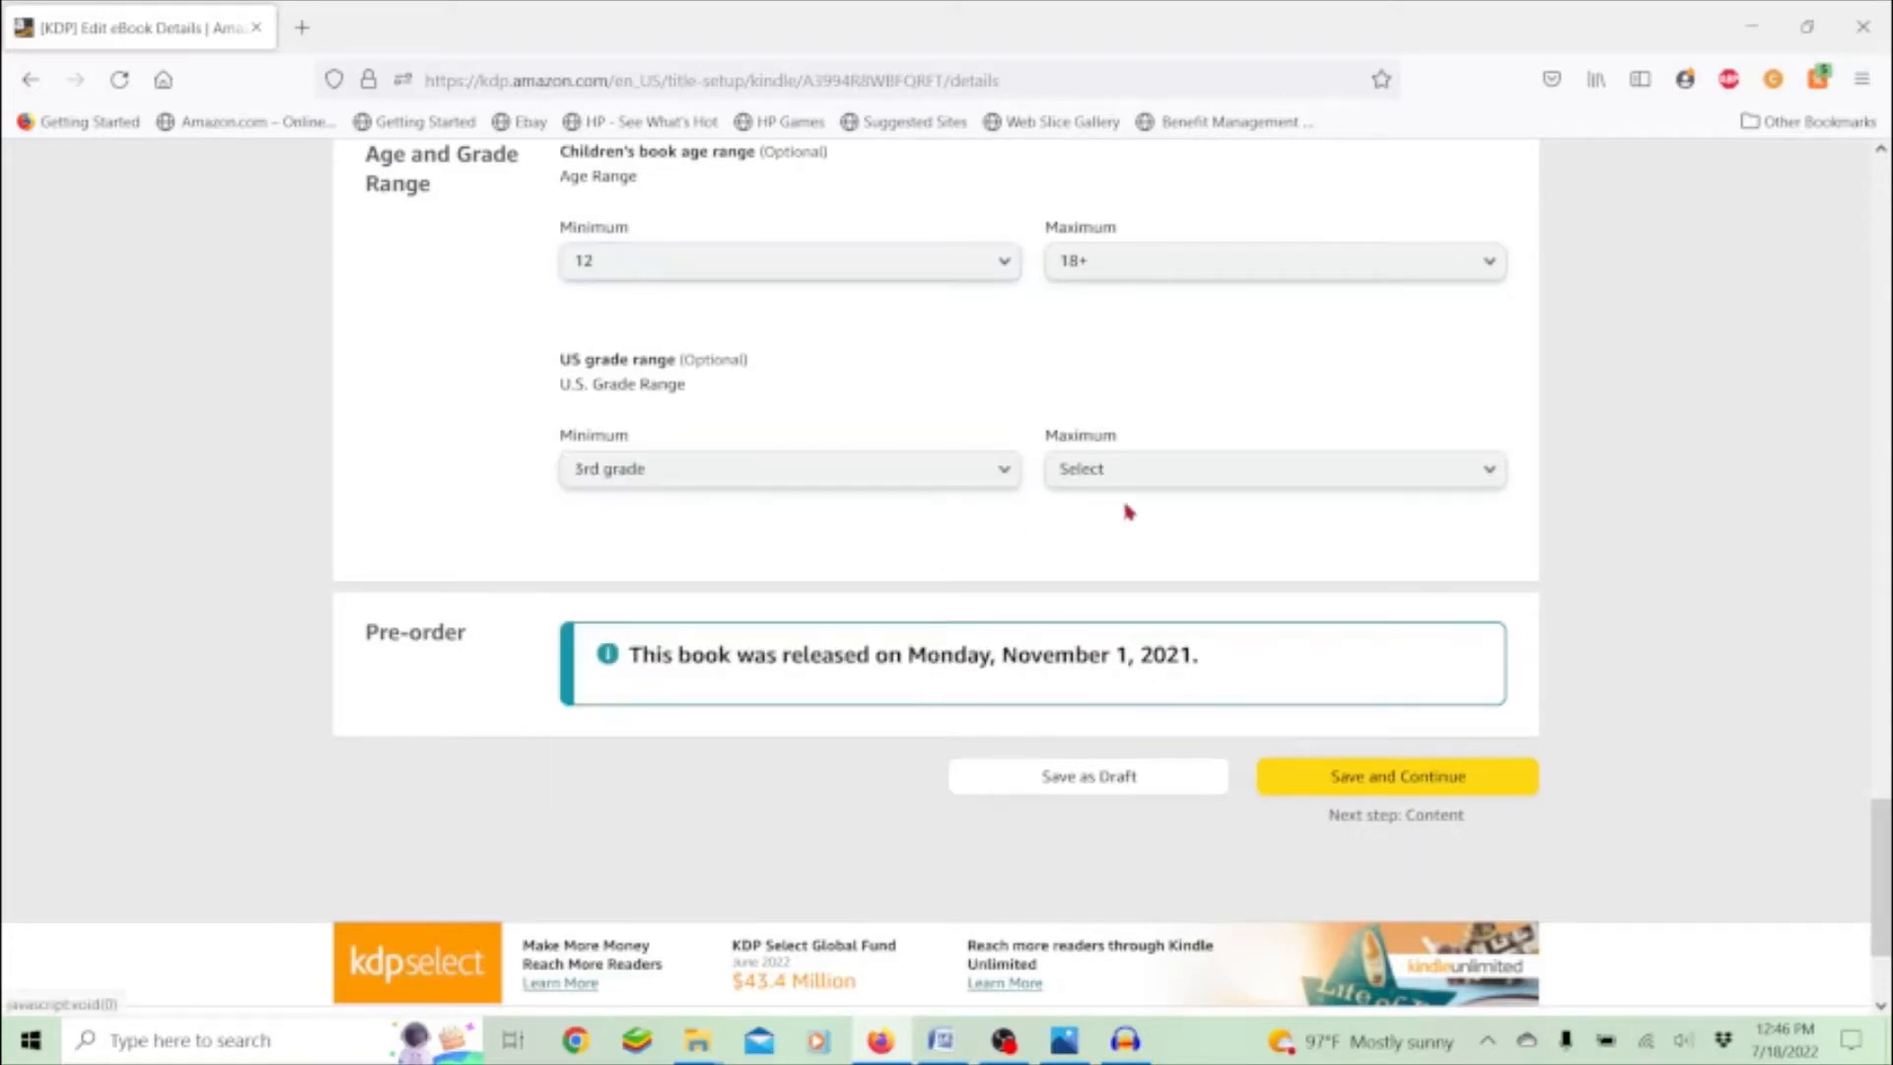
left_click(1183, 463)
left_click(1134, 728)
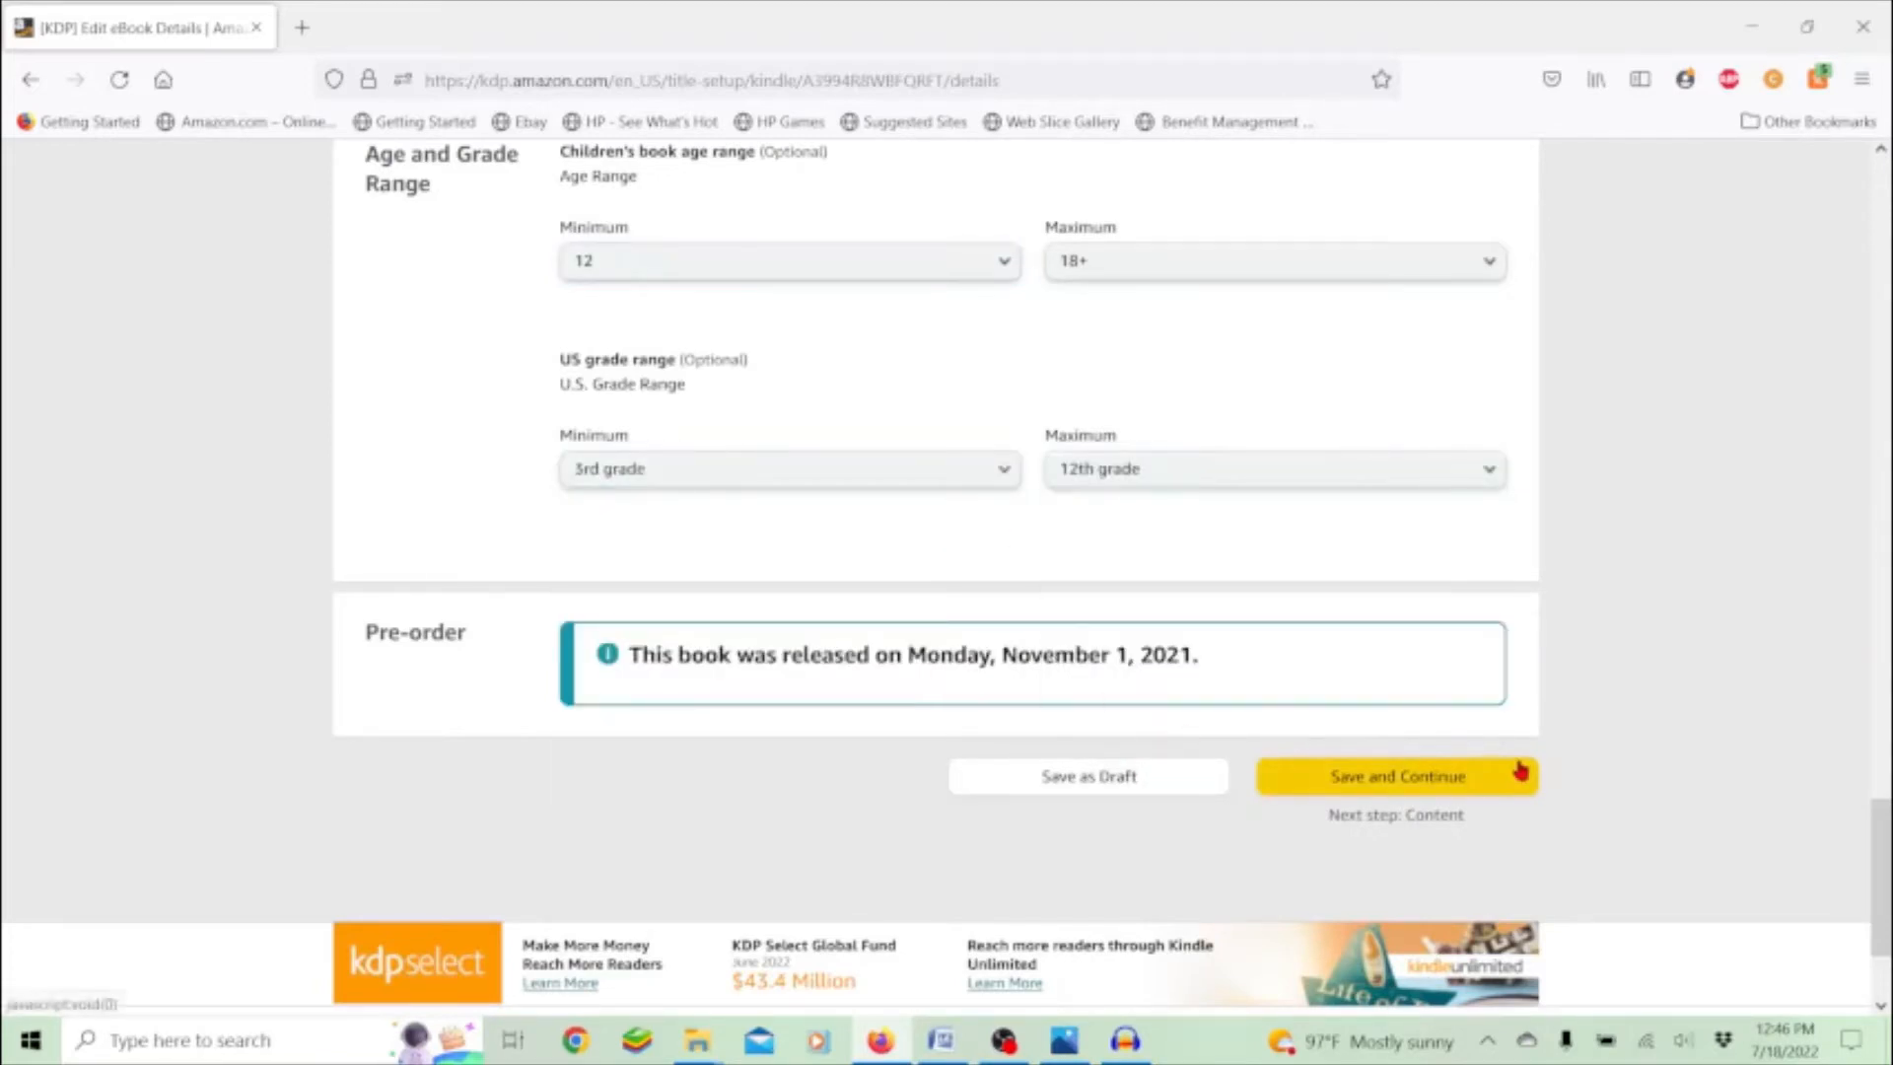
left_click(1459, 778)
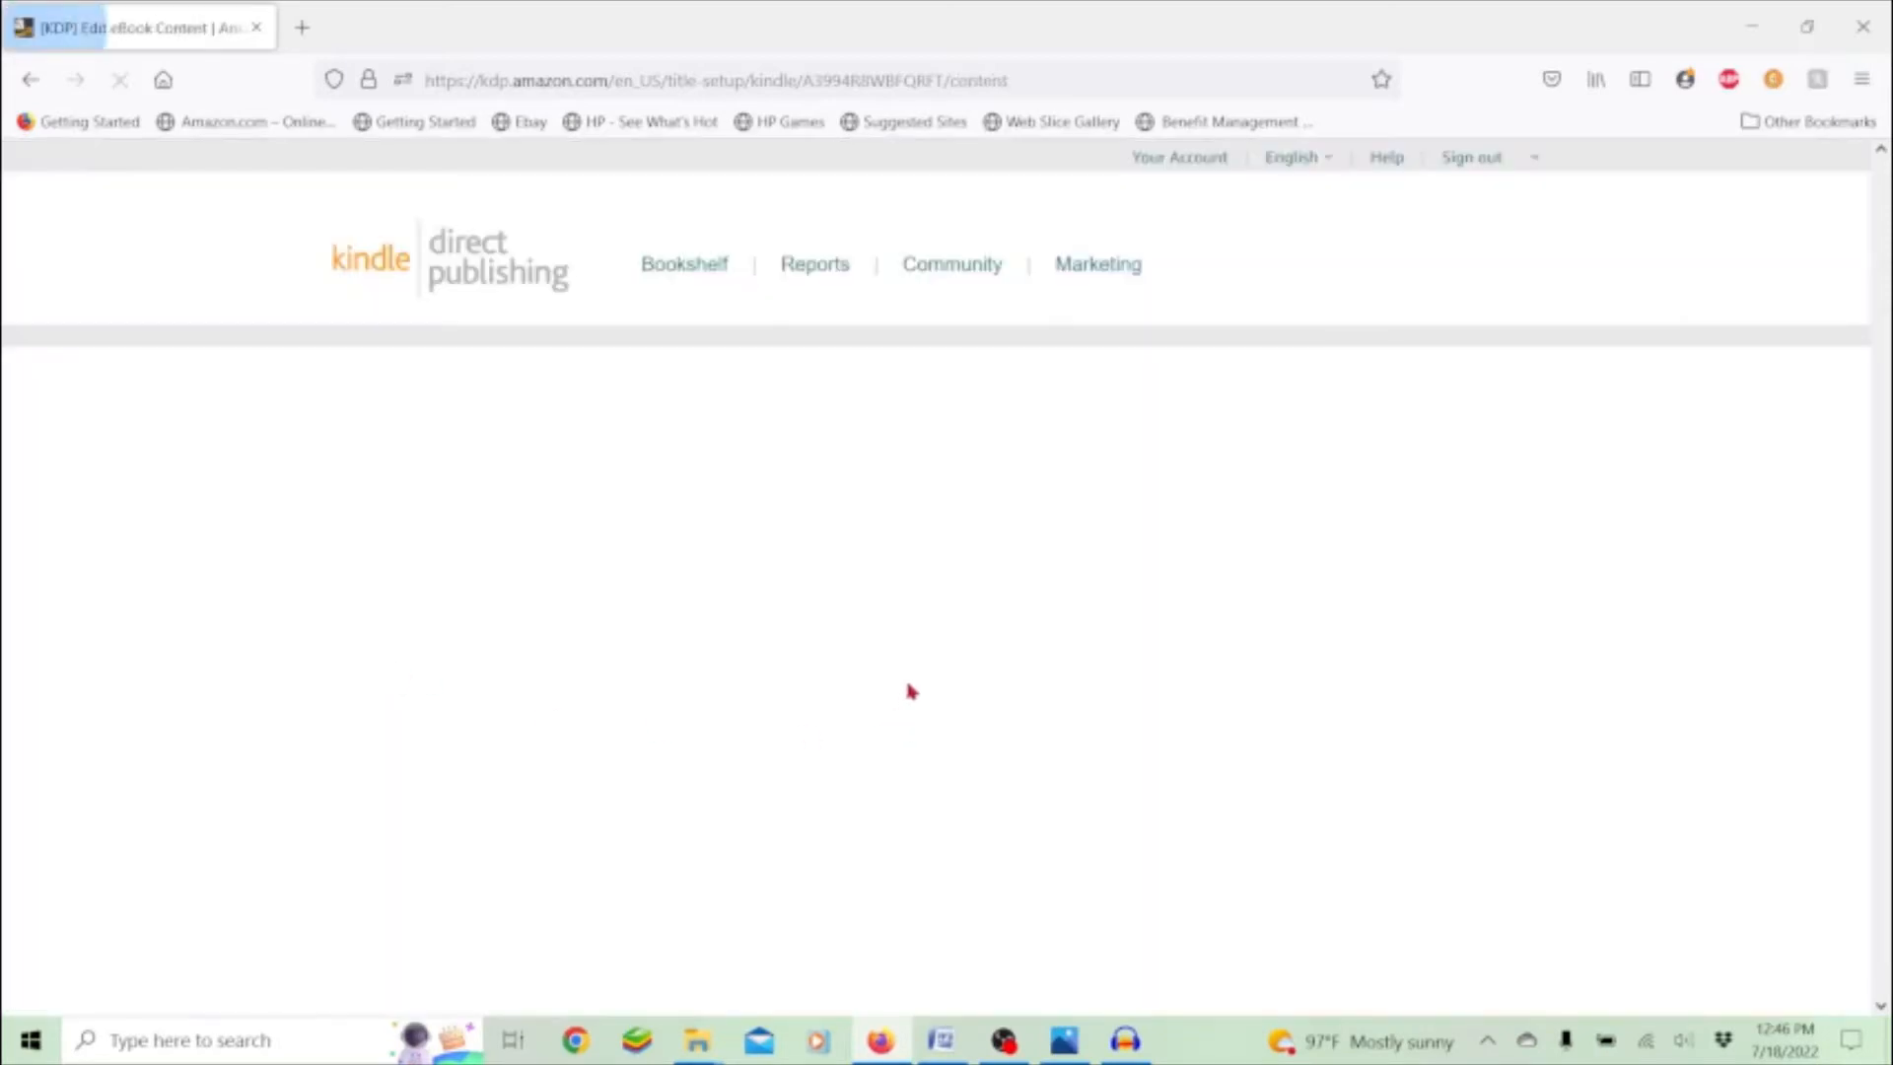
- Review the manuscript section's Digital Rights Management setting and the explanation of how DRM affects the Kindle eBook
scroll(970, 597, "down", 2)
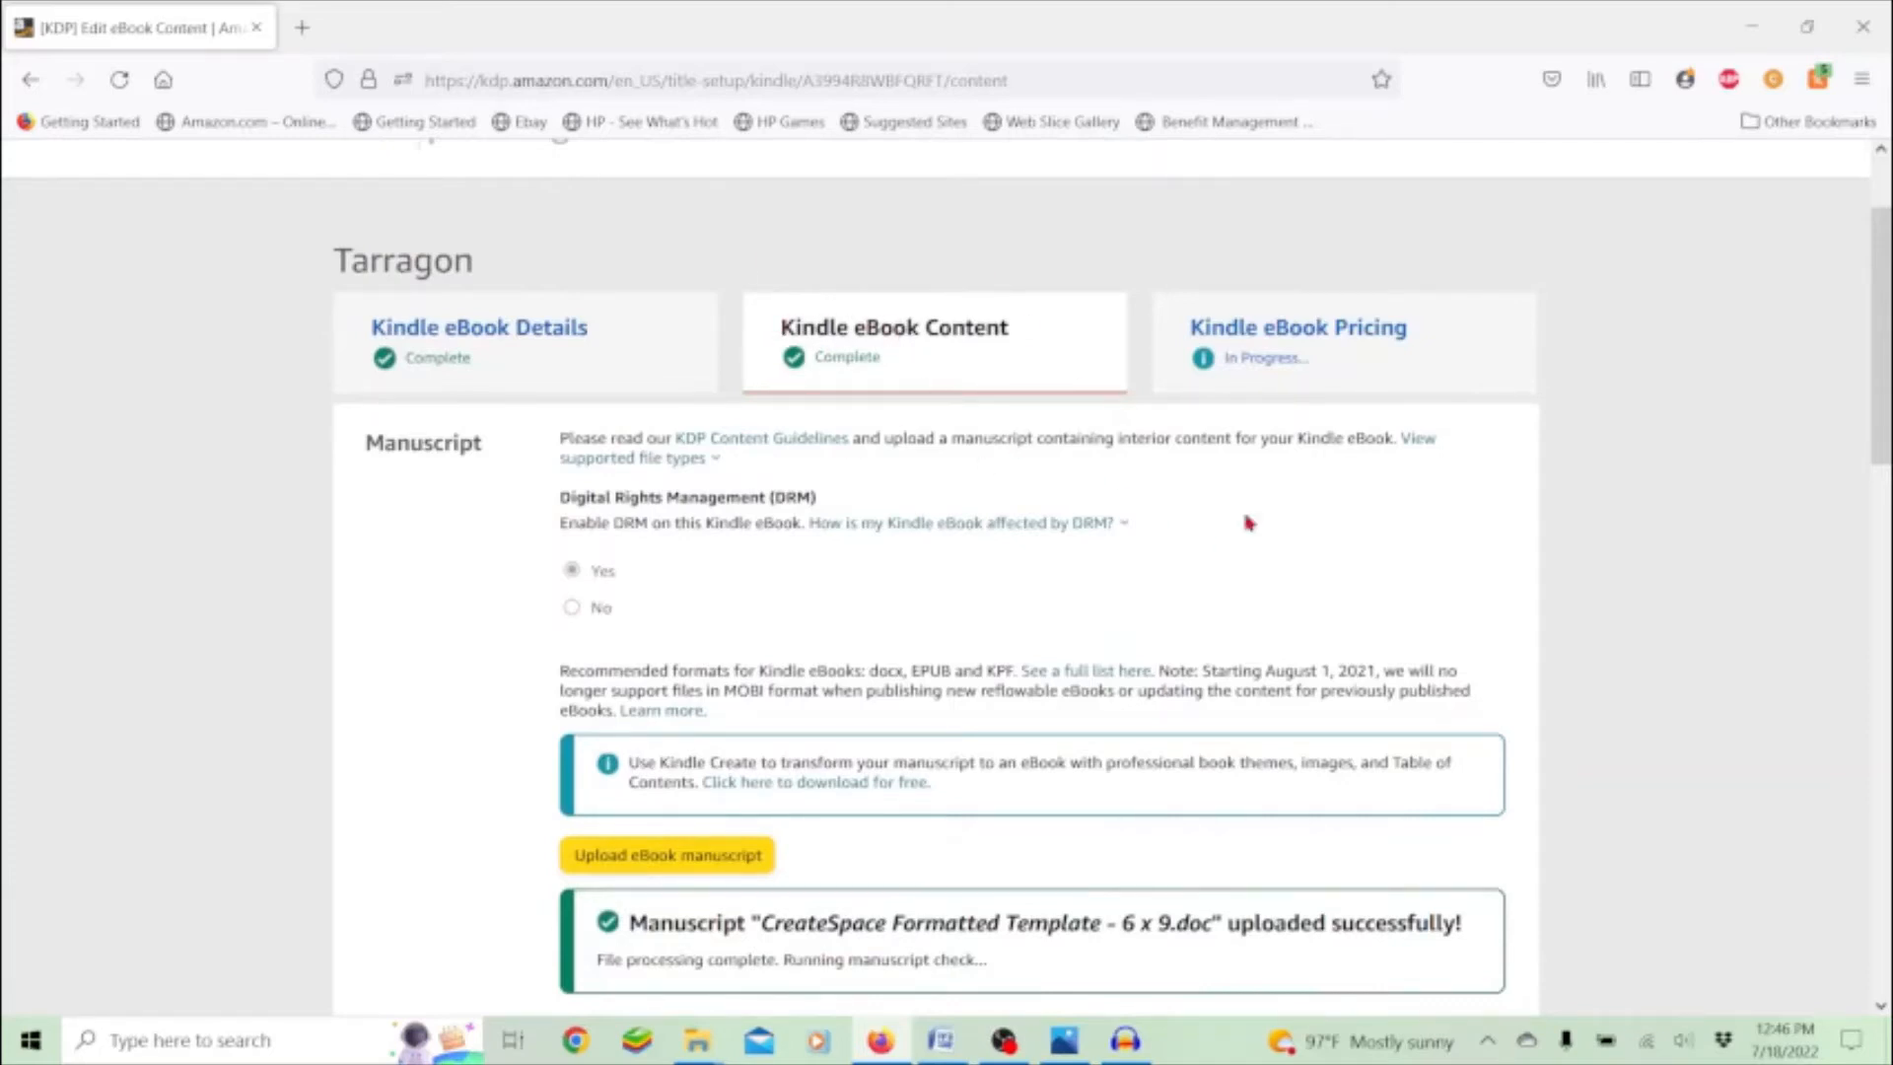
scroll(1432, 550, "down", 3)
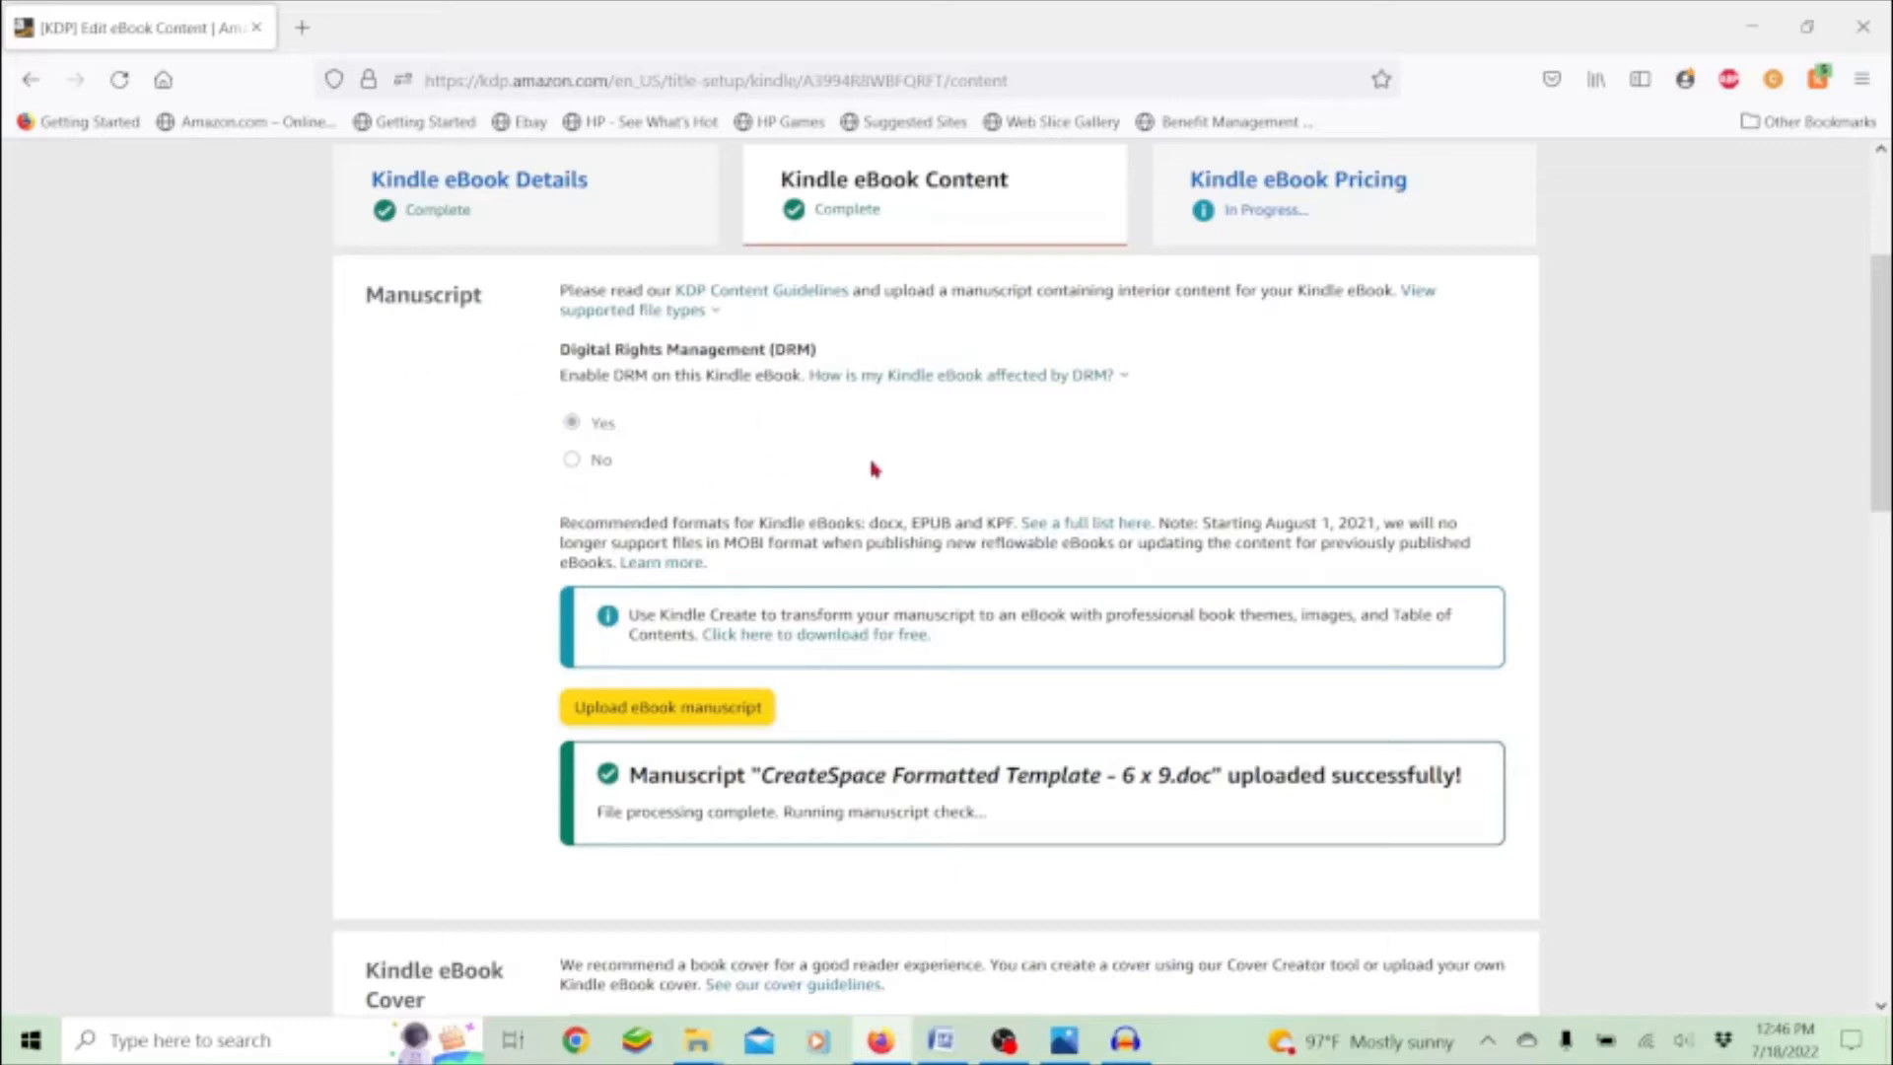
scroll(739, 499, "down", 2)
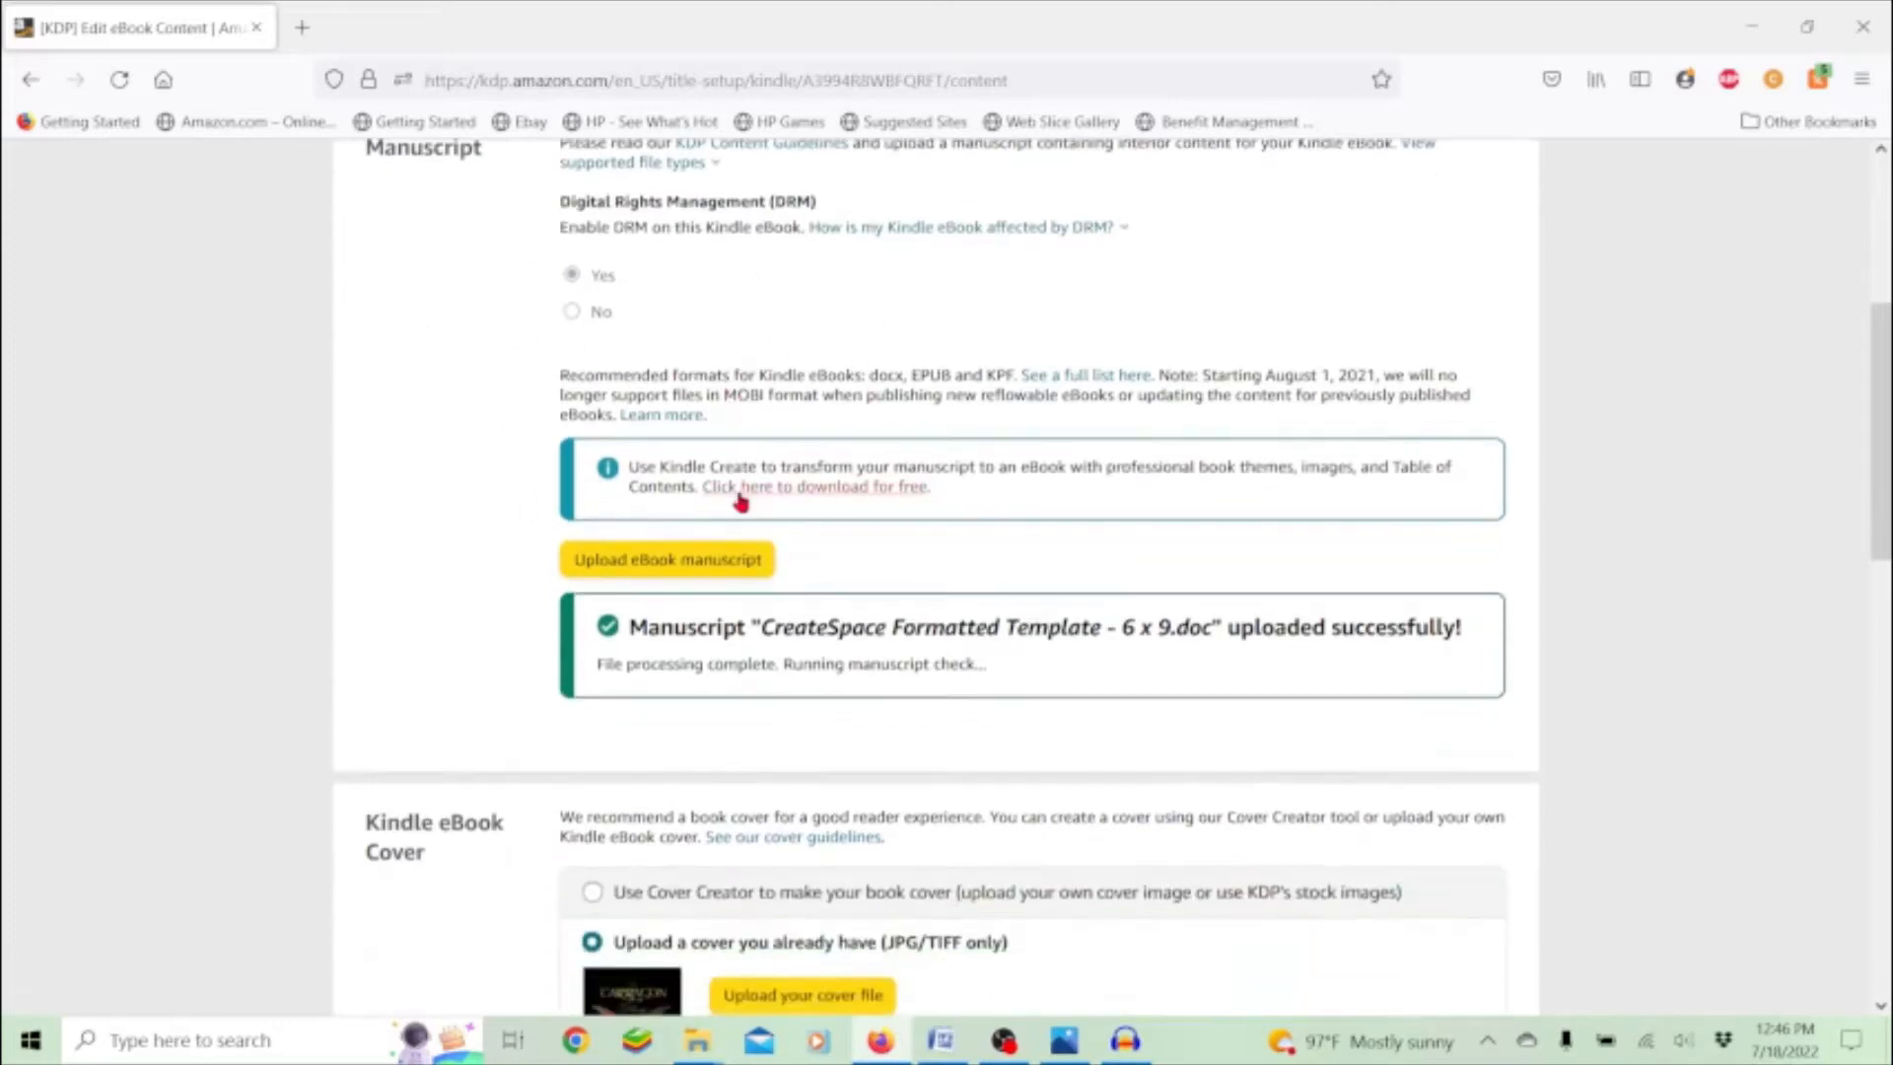
left_click(993, 229)
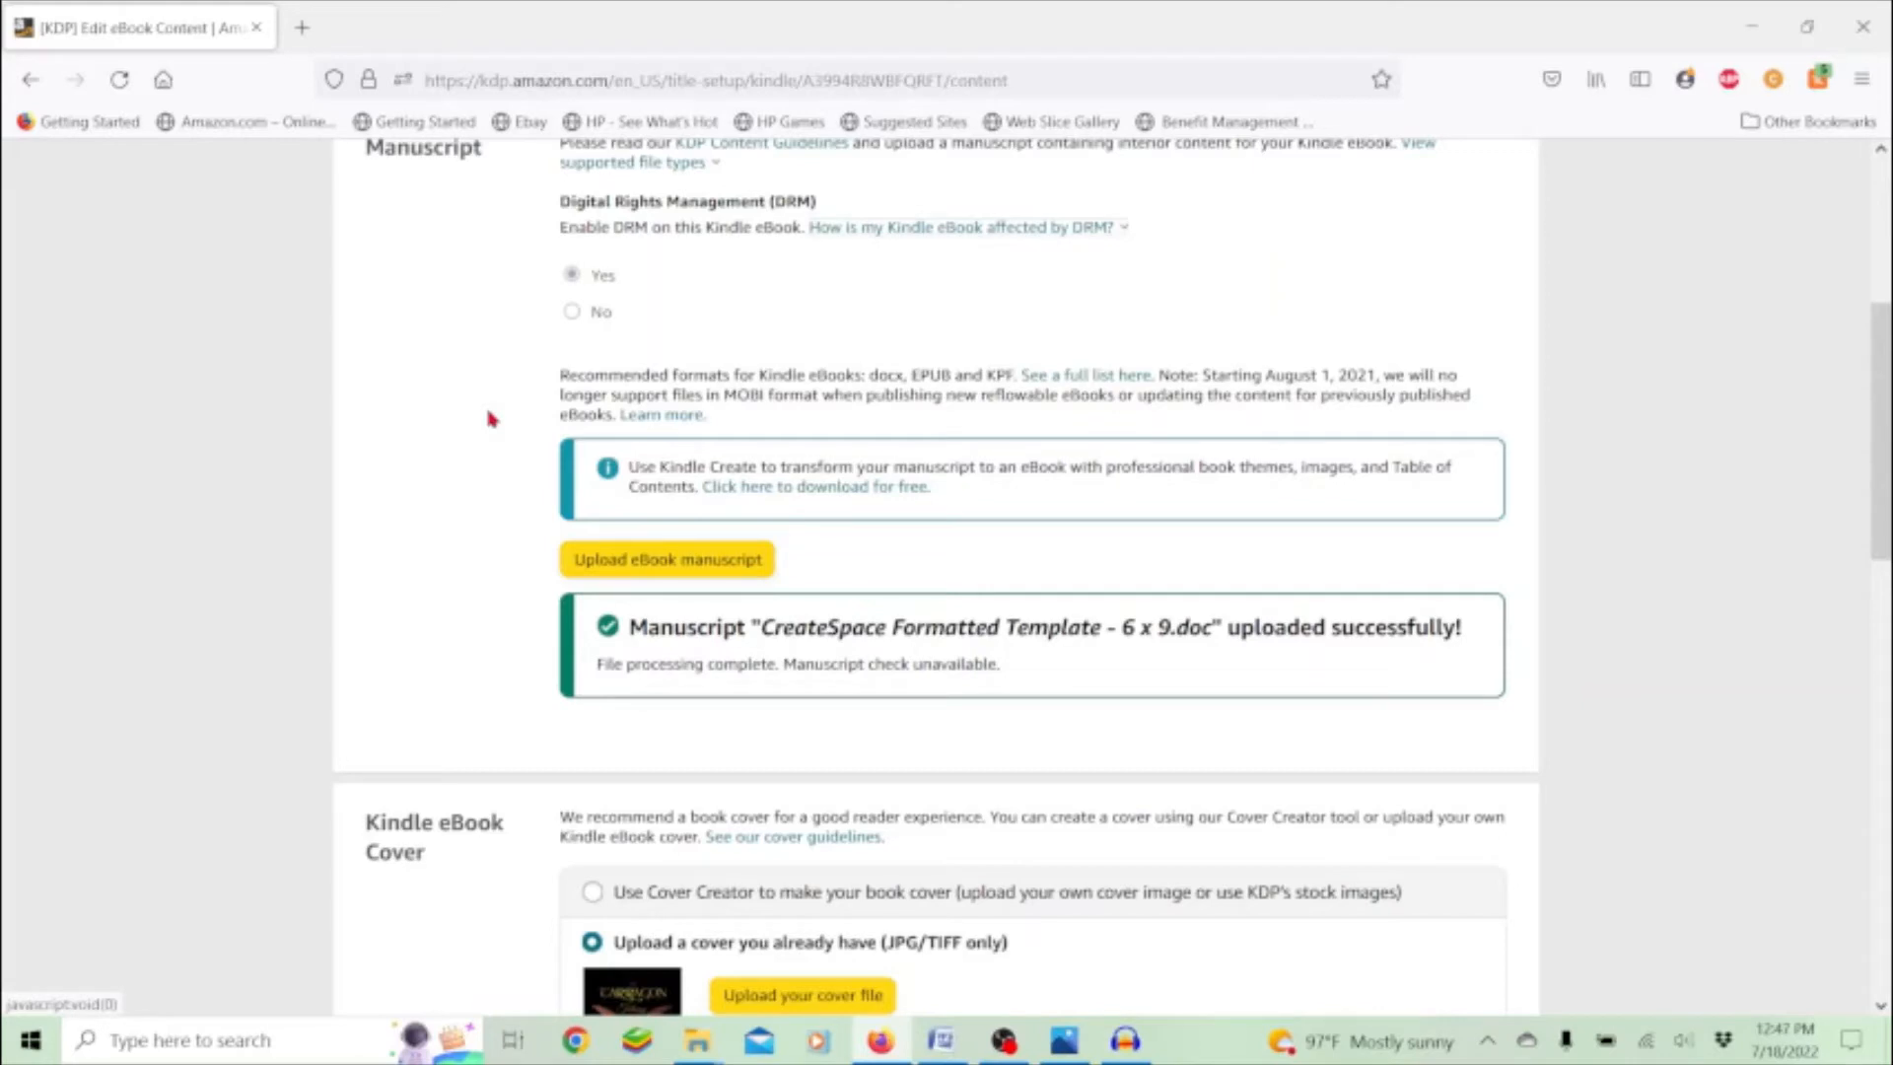
- Read the recommended manuscript formats, highlighting "docx, EPUB and KPF" and the mention of MOBI
scroll(490, 418, "down", 2)
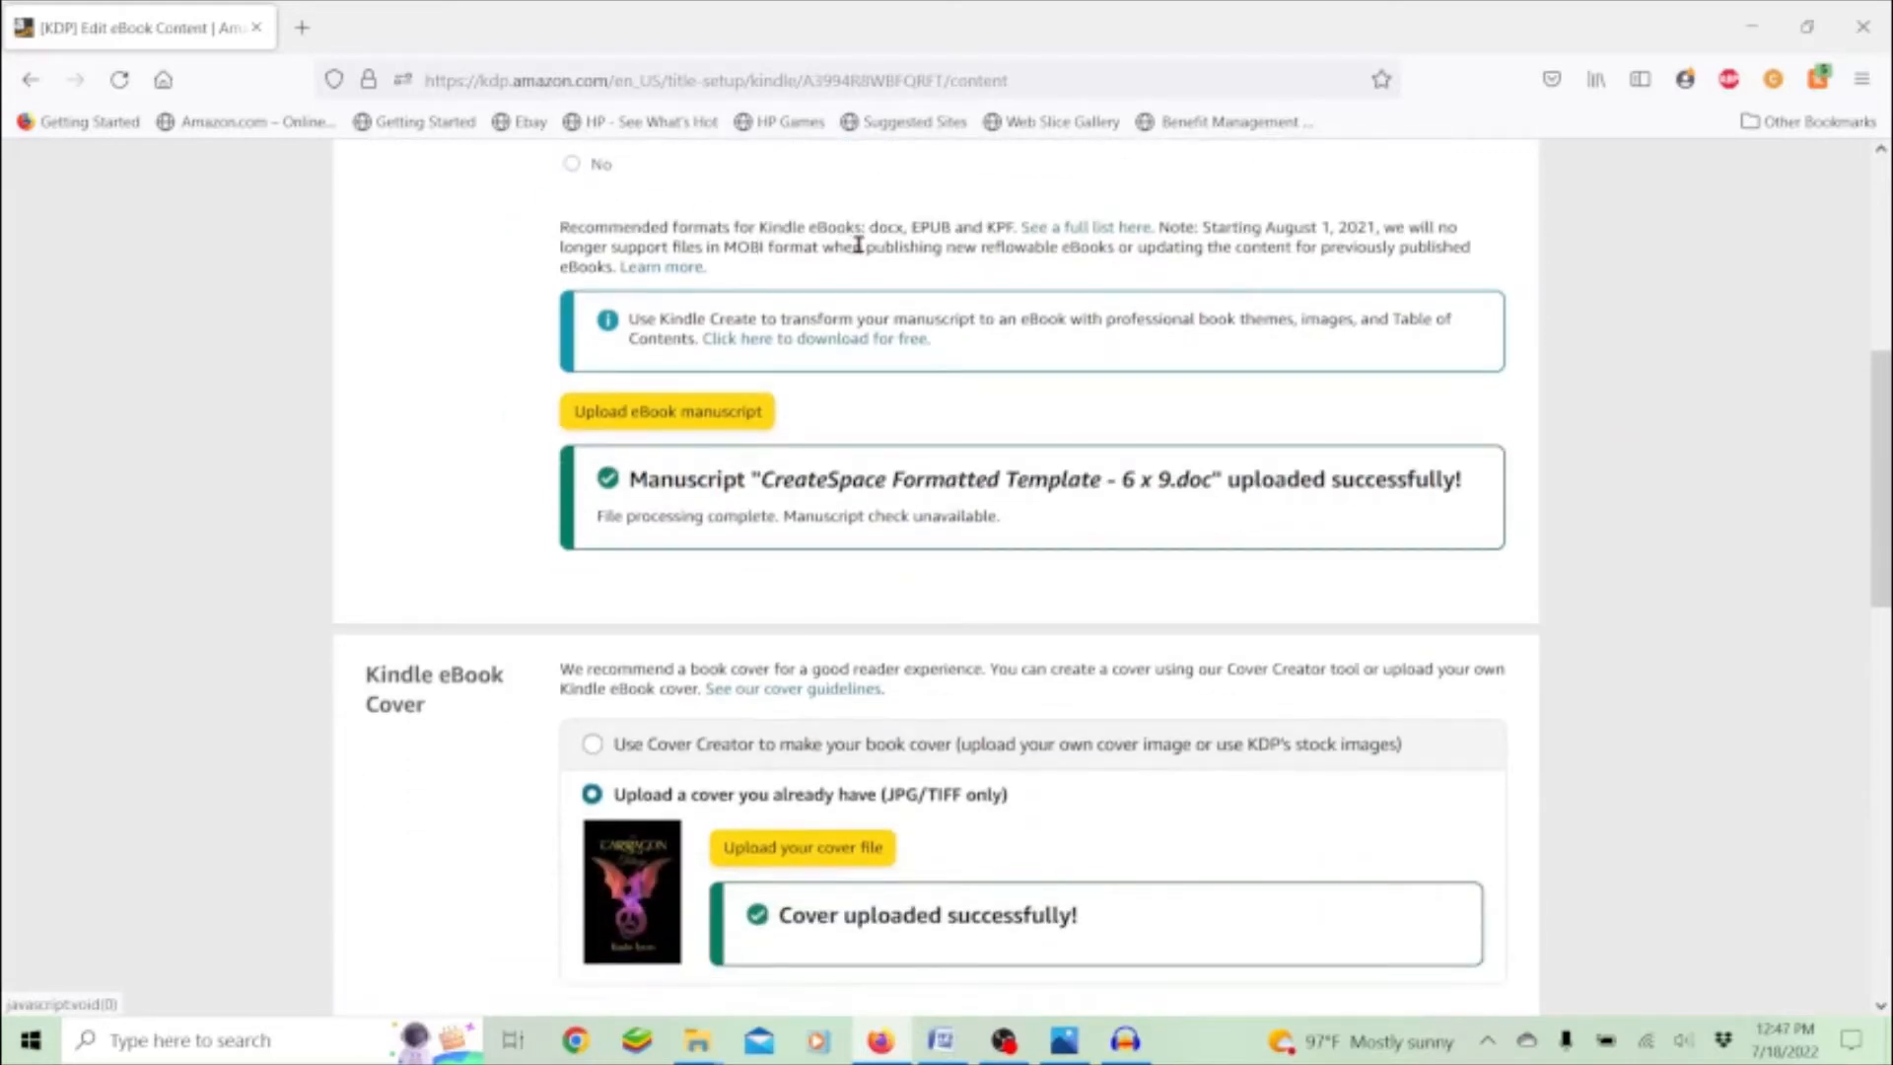
left_click_drag(1017, 230, 868, 231)
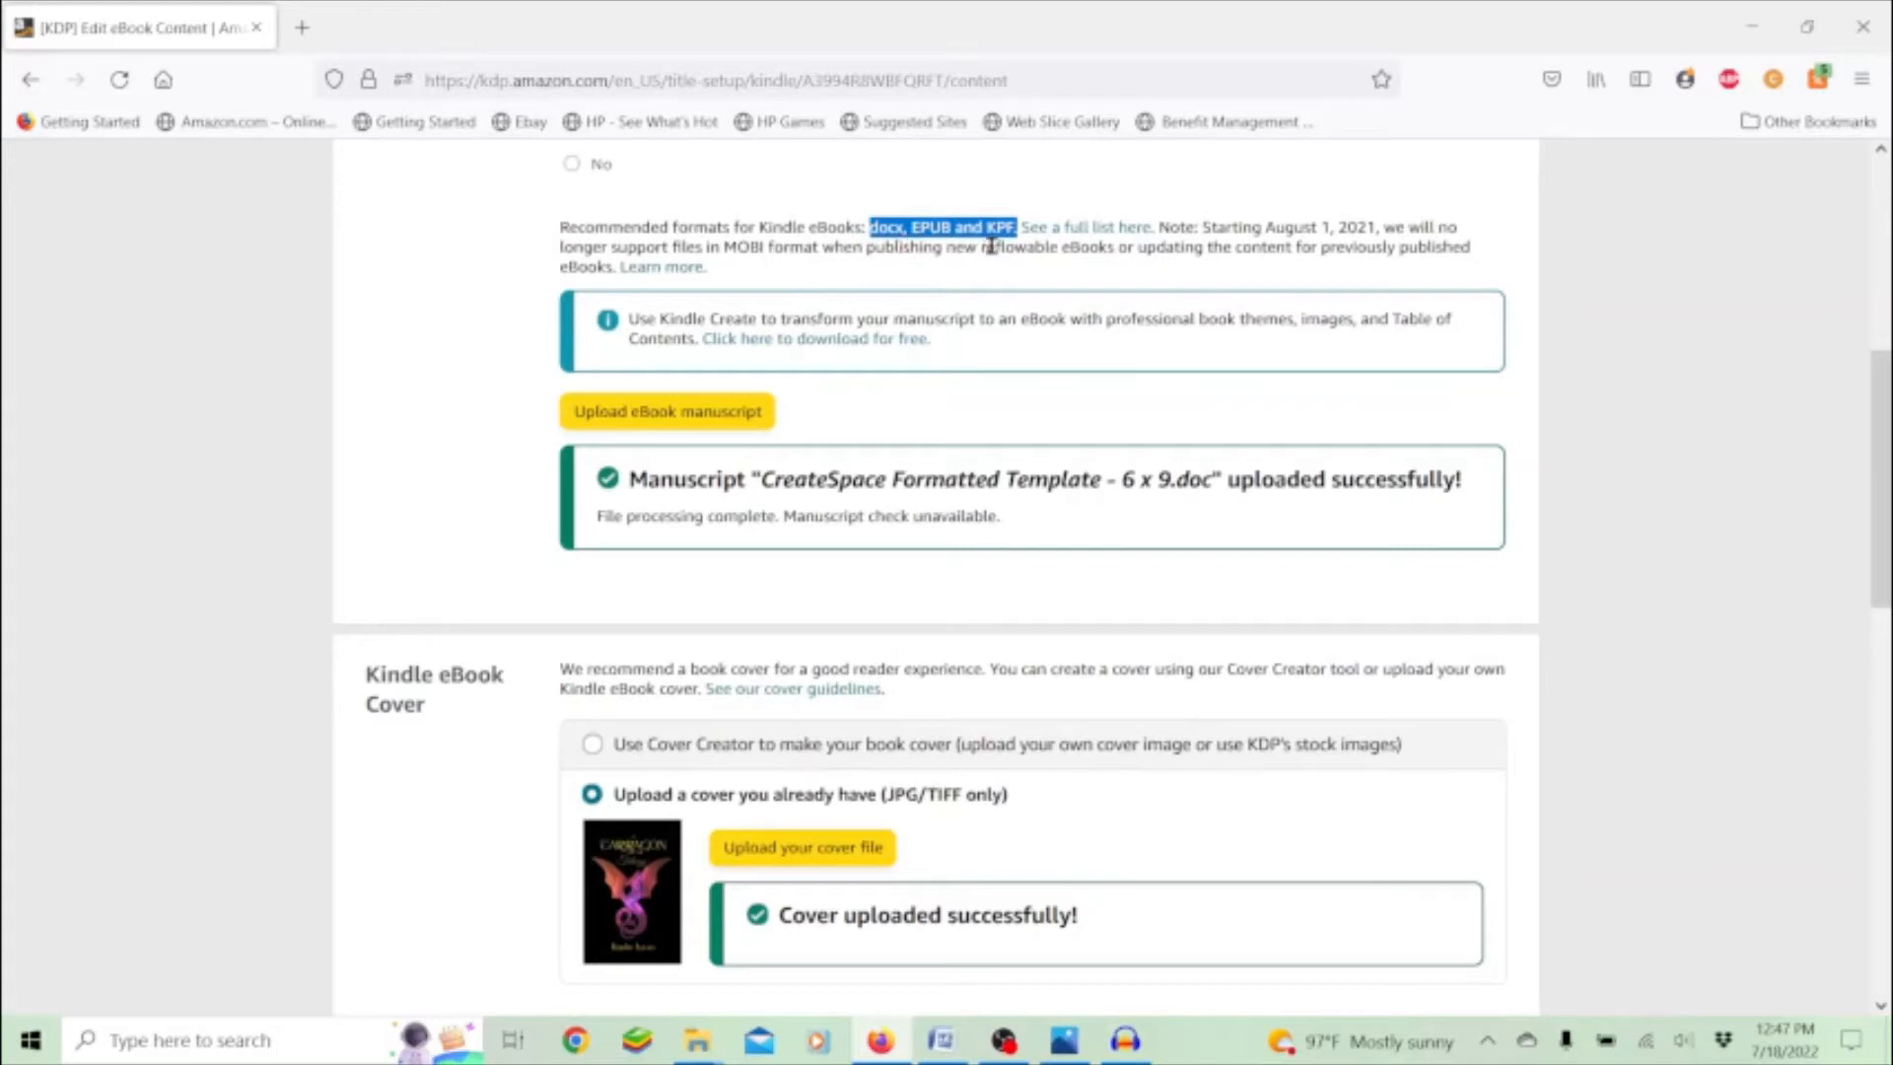
left_click(1013, 286)
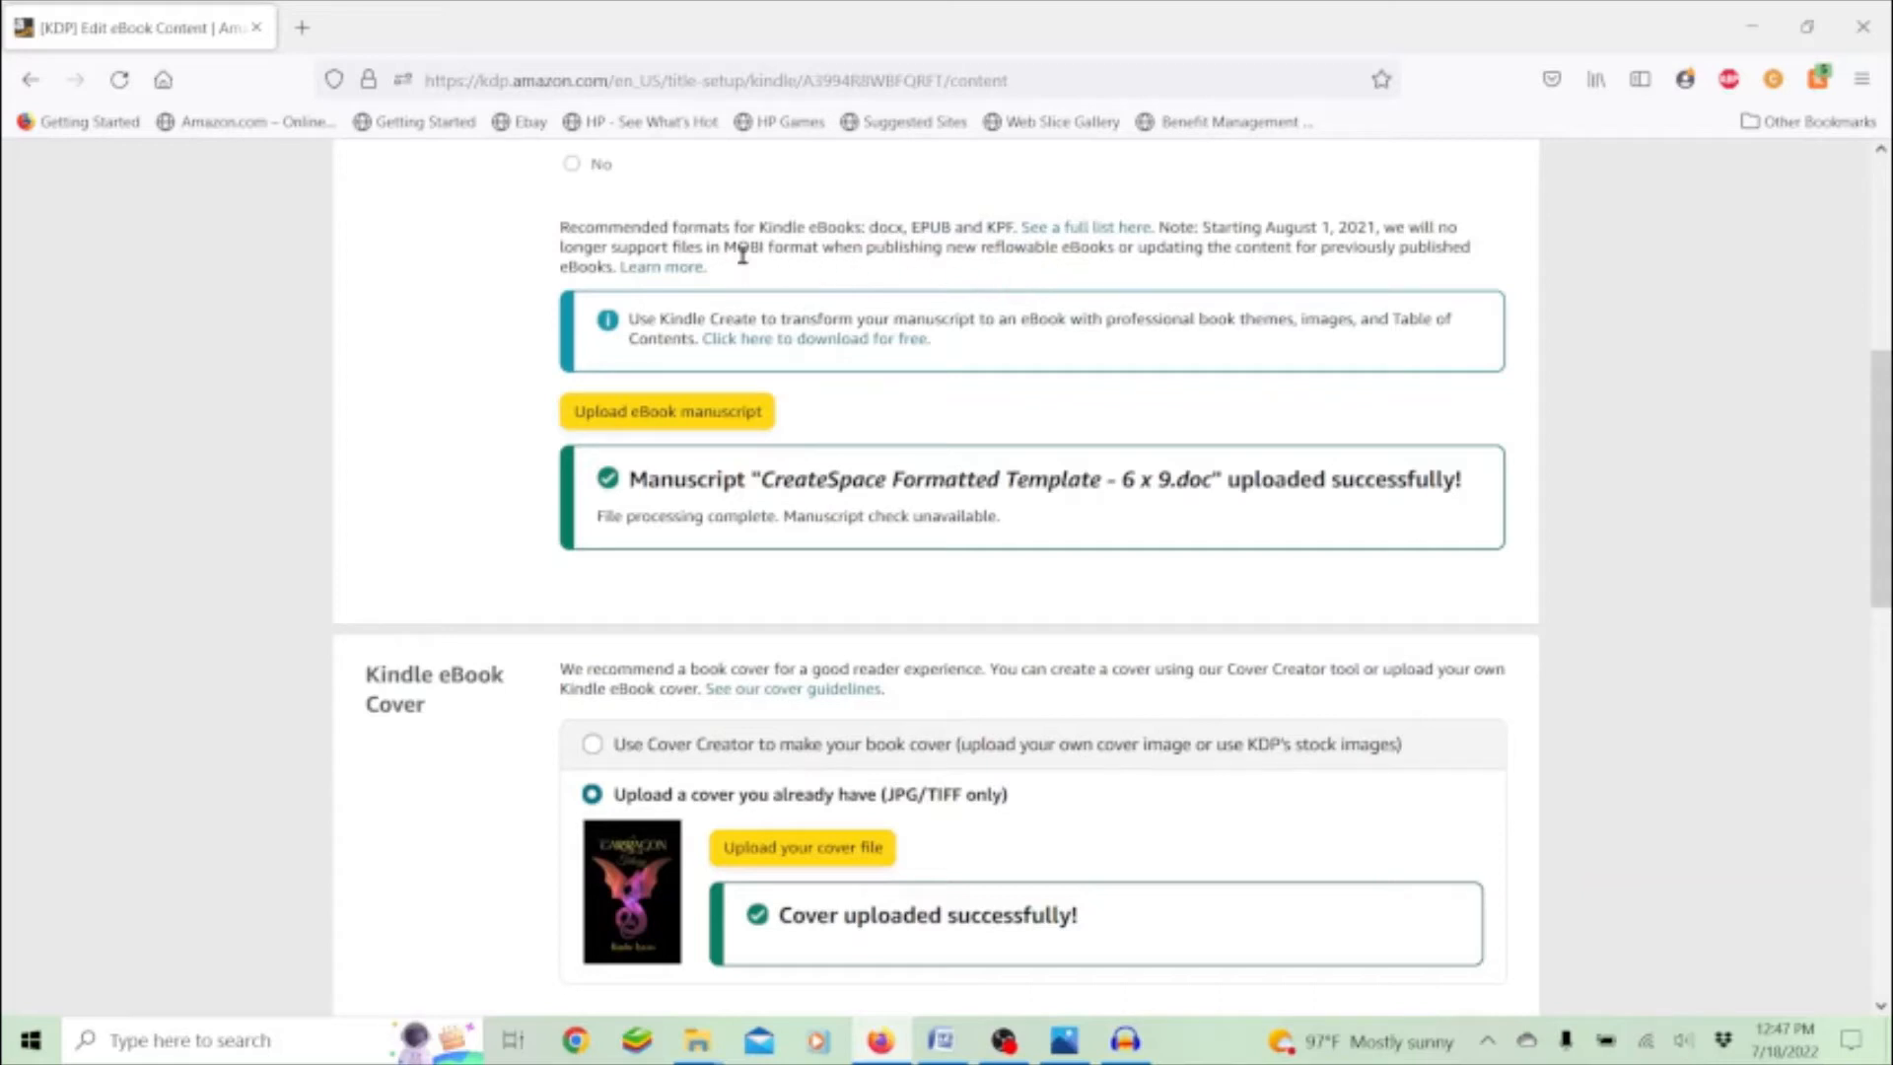
left_click_drag(717, 246, 766, 247)
left_click(940, 408)
scroll(927, 540, "down", 2)
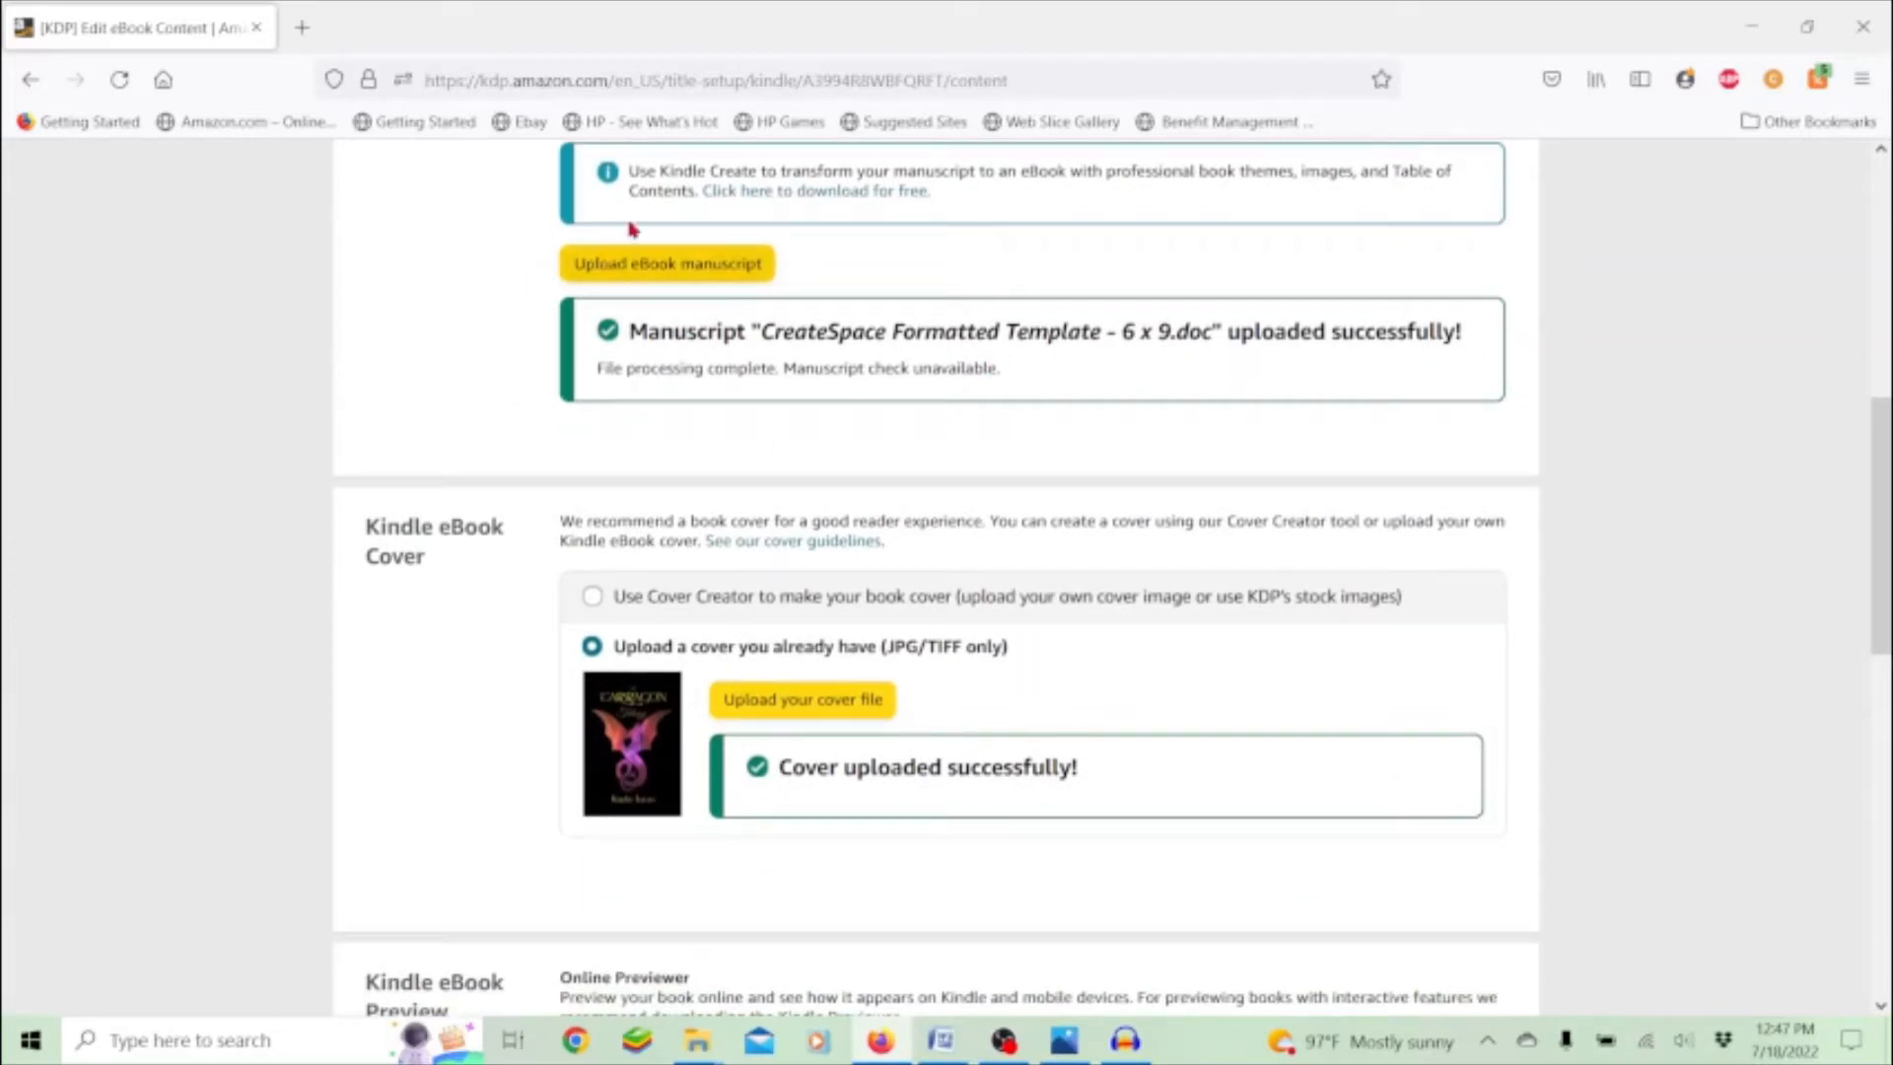
- Look over the eBook content page from the DRM options and manuscript upload down to the cover and preview sections
scroll(410, 434, "down", 2)
scroll(413, 436, "up", 8)
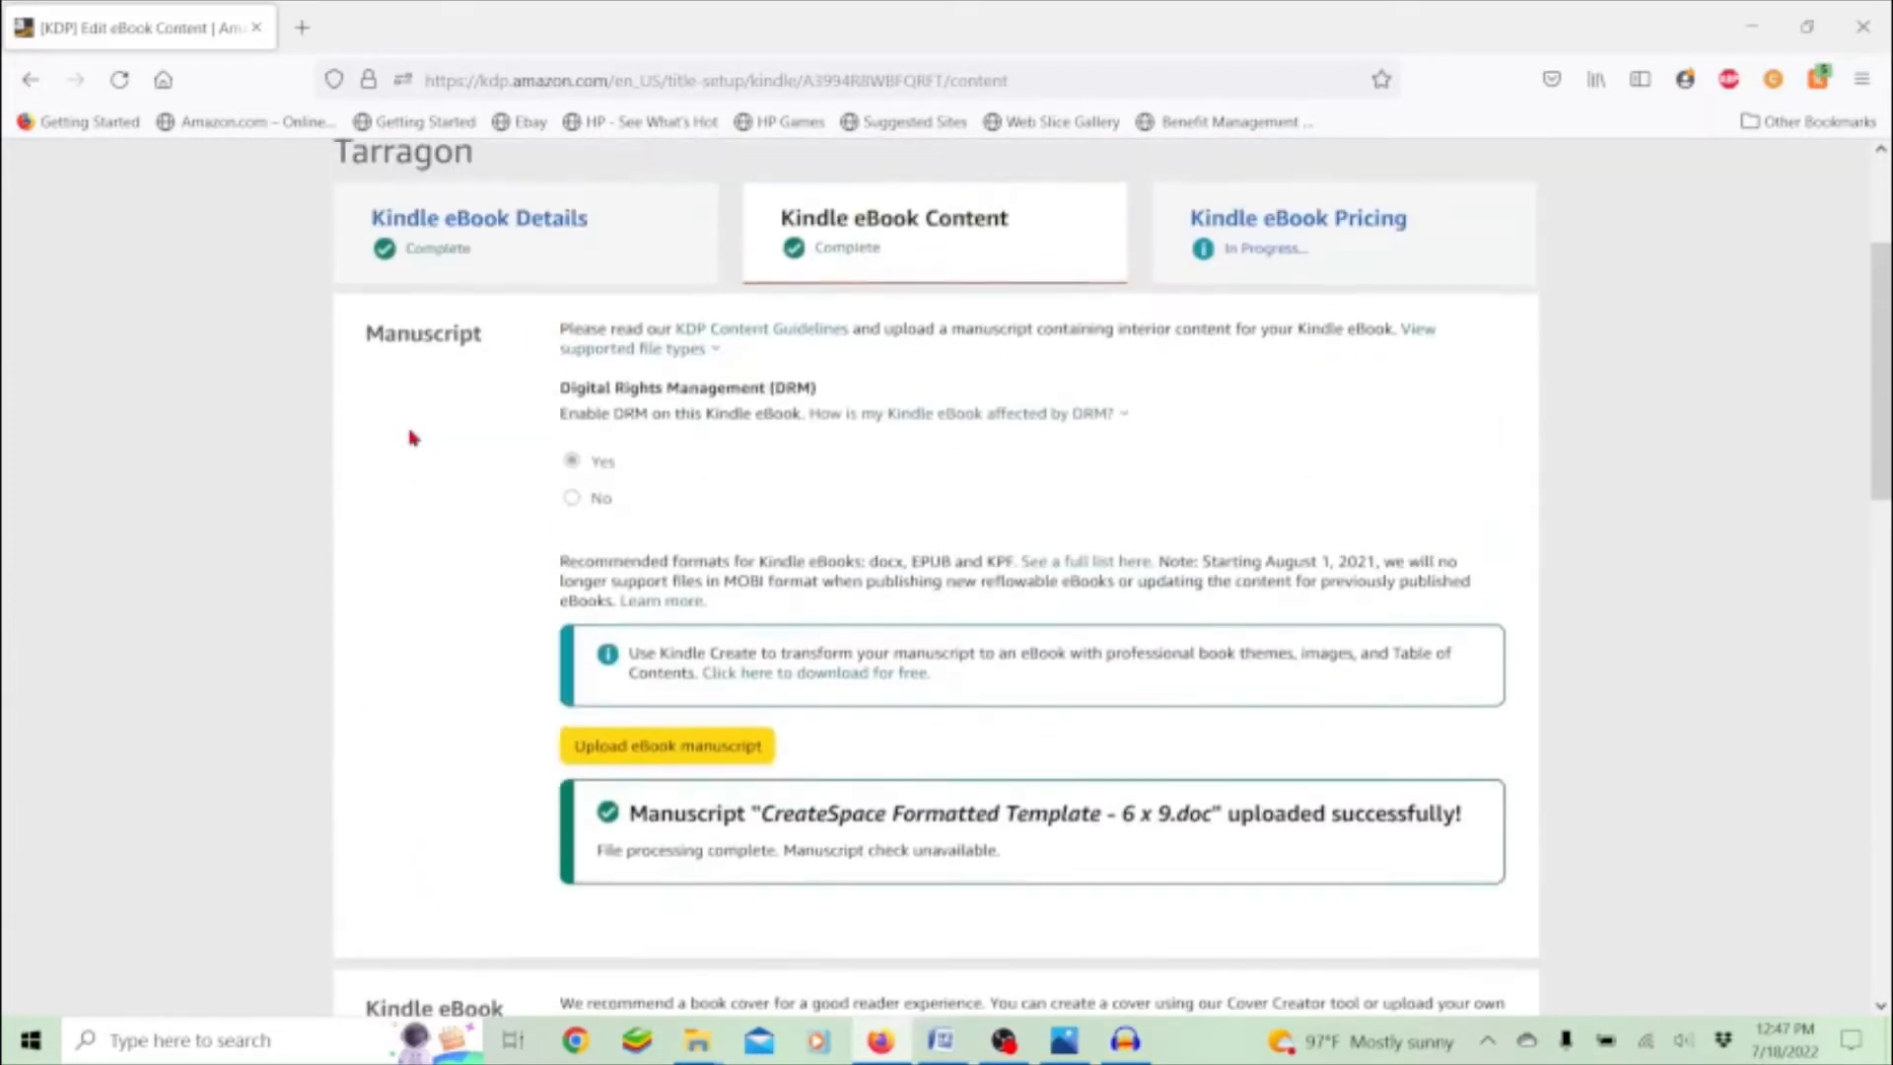
scroll(410, 437, "up", 3)
scroll(412, 437, "down", 2)
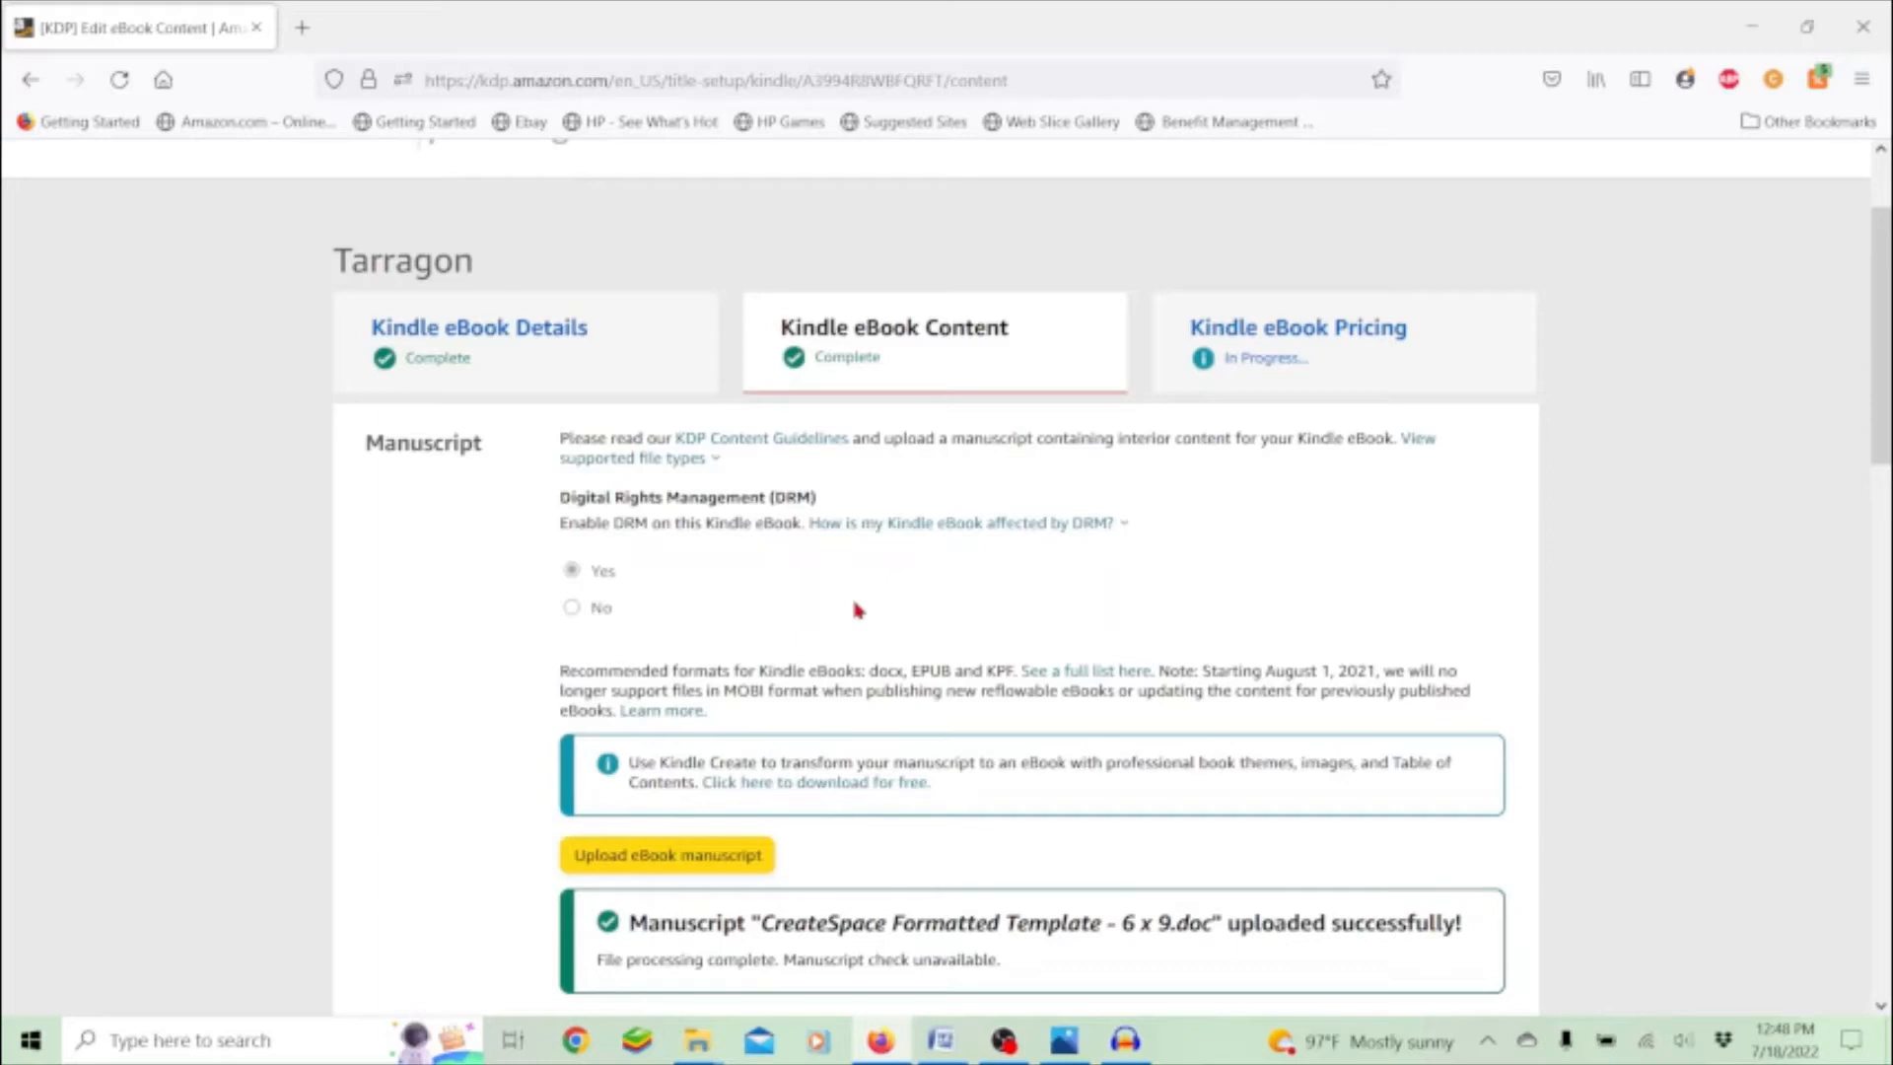
scroll(453, 659, "down", 5)
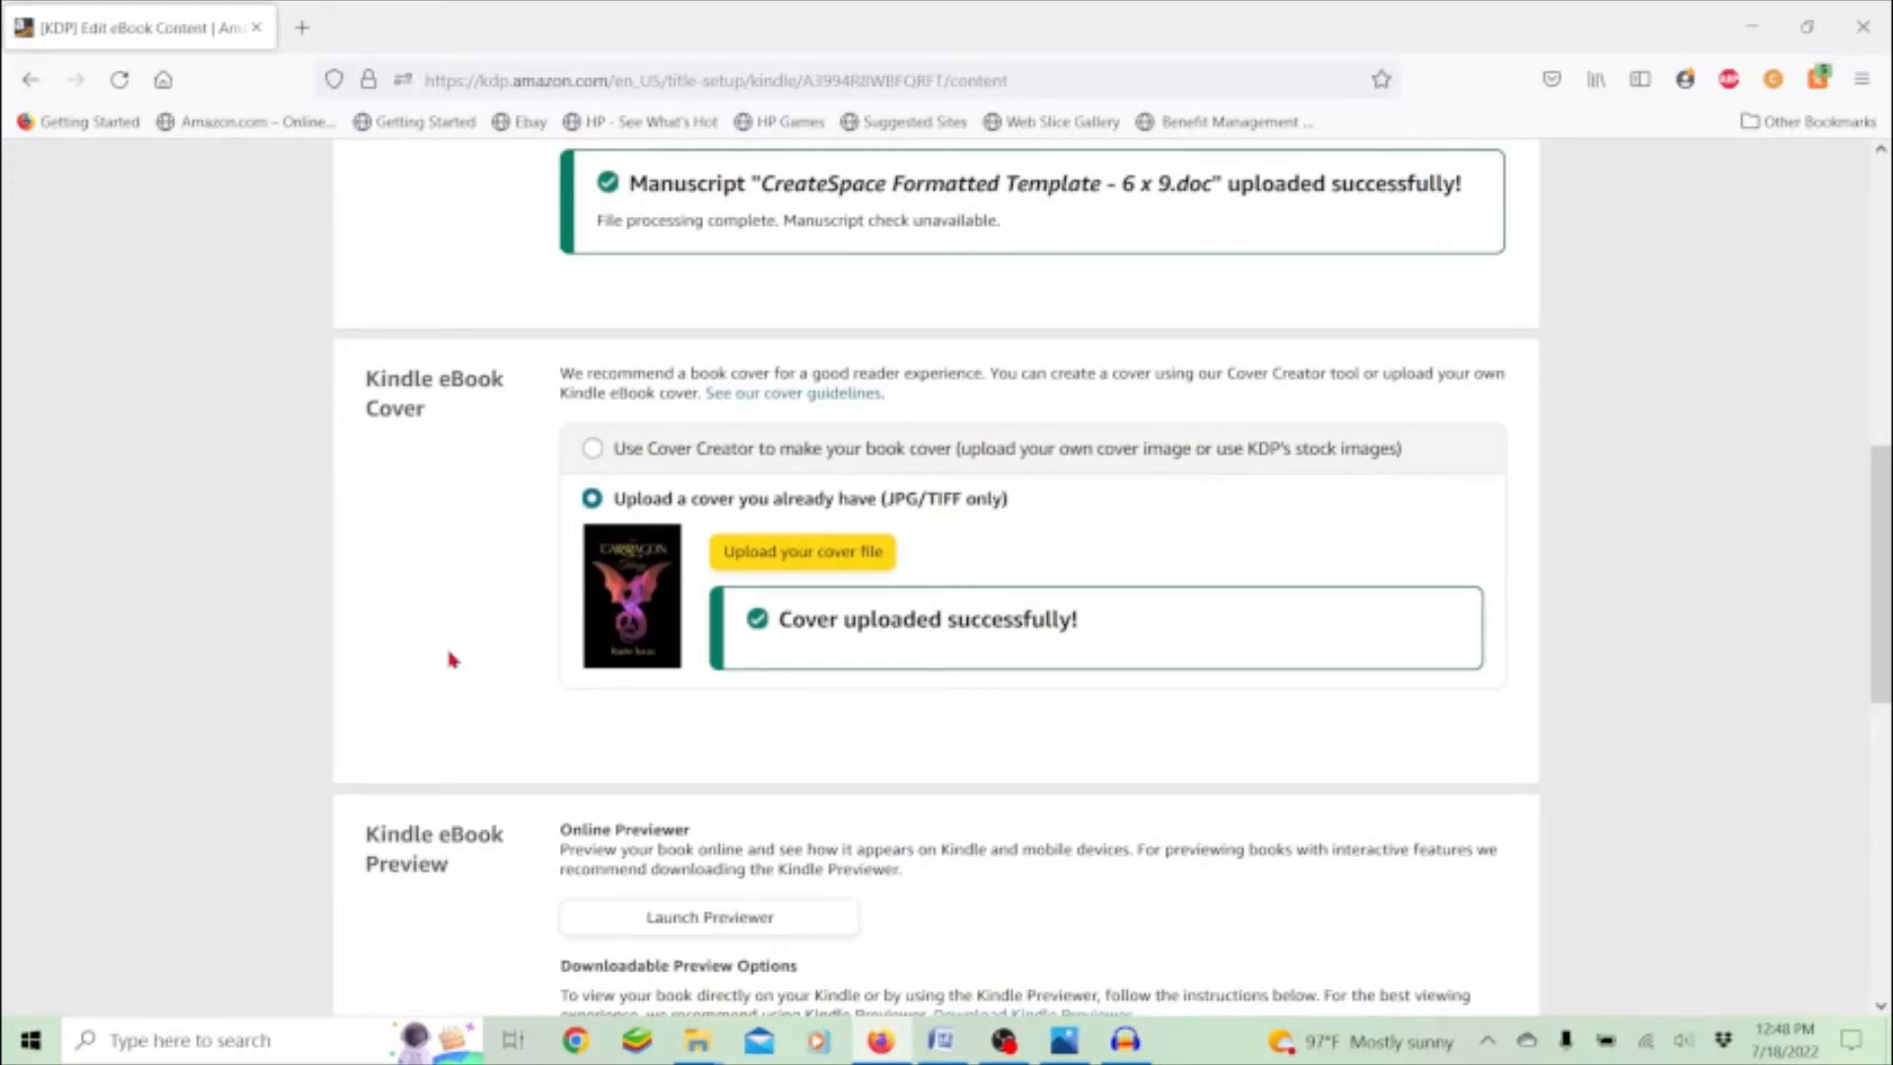
scroll(452, 660, "down", 4)
scroll(452, 660, "up", 4)
scroll(631, 514, "up", 4)
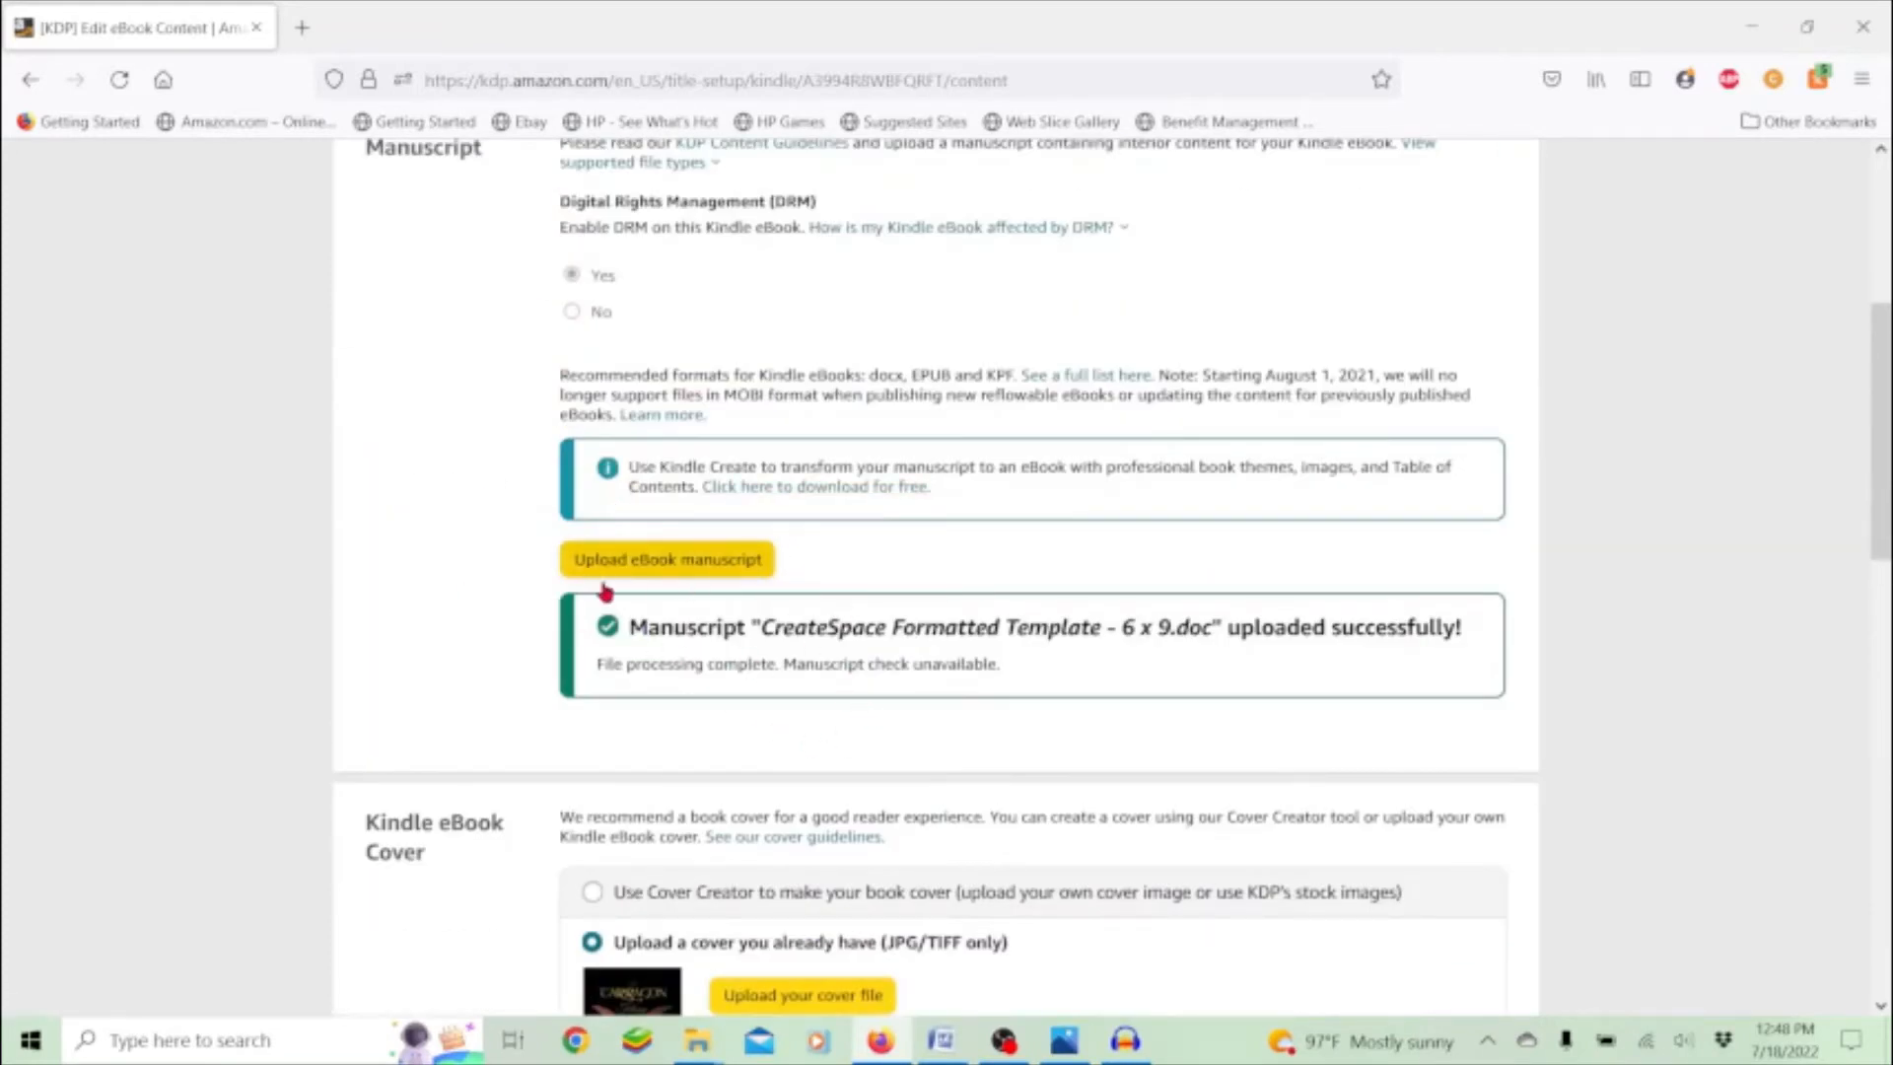
- Check the manuscript upload status, the uploaded cover, and the preview and ISBN sections
scroll(605, 589, "down", 2)
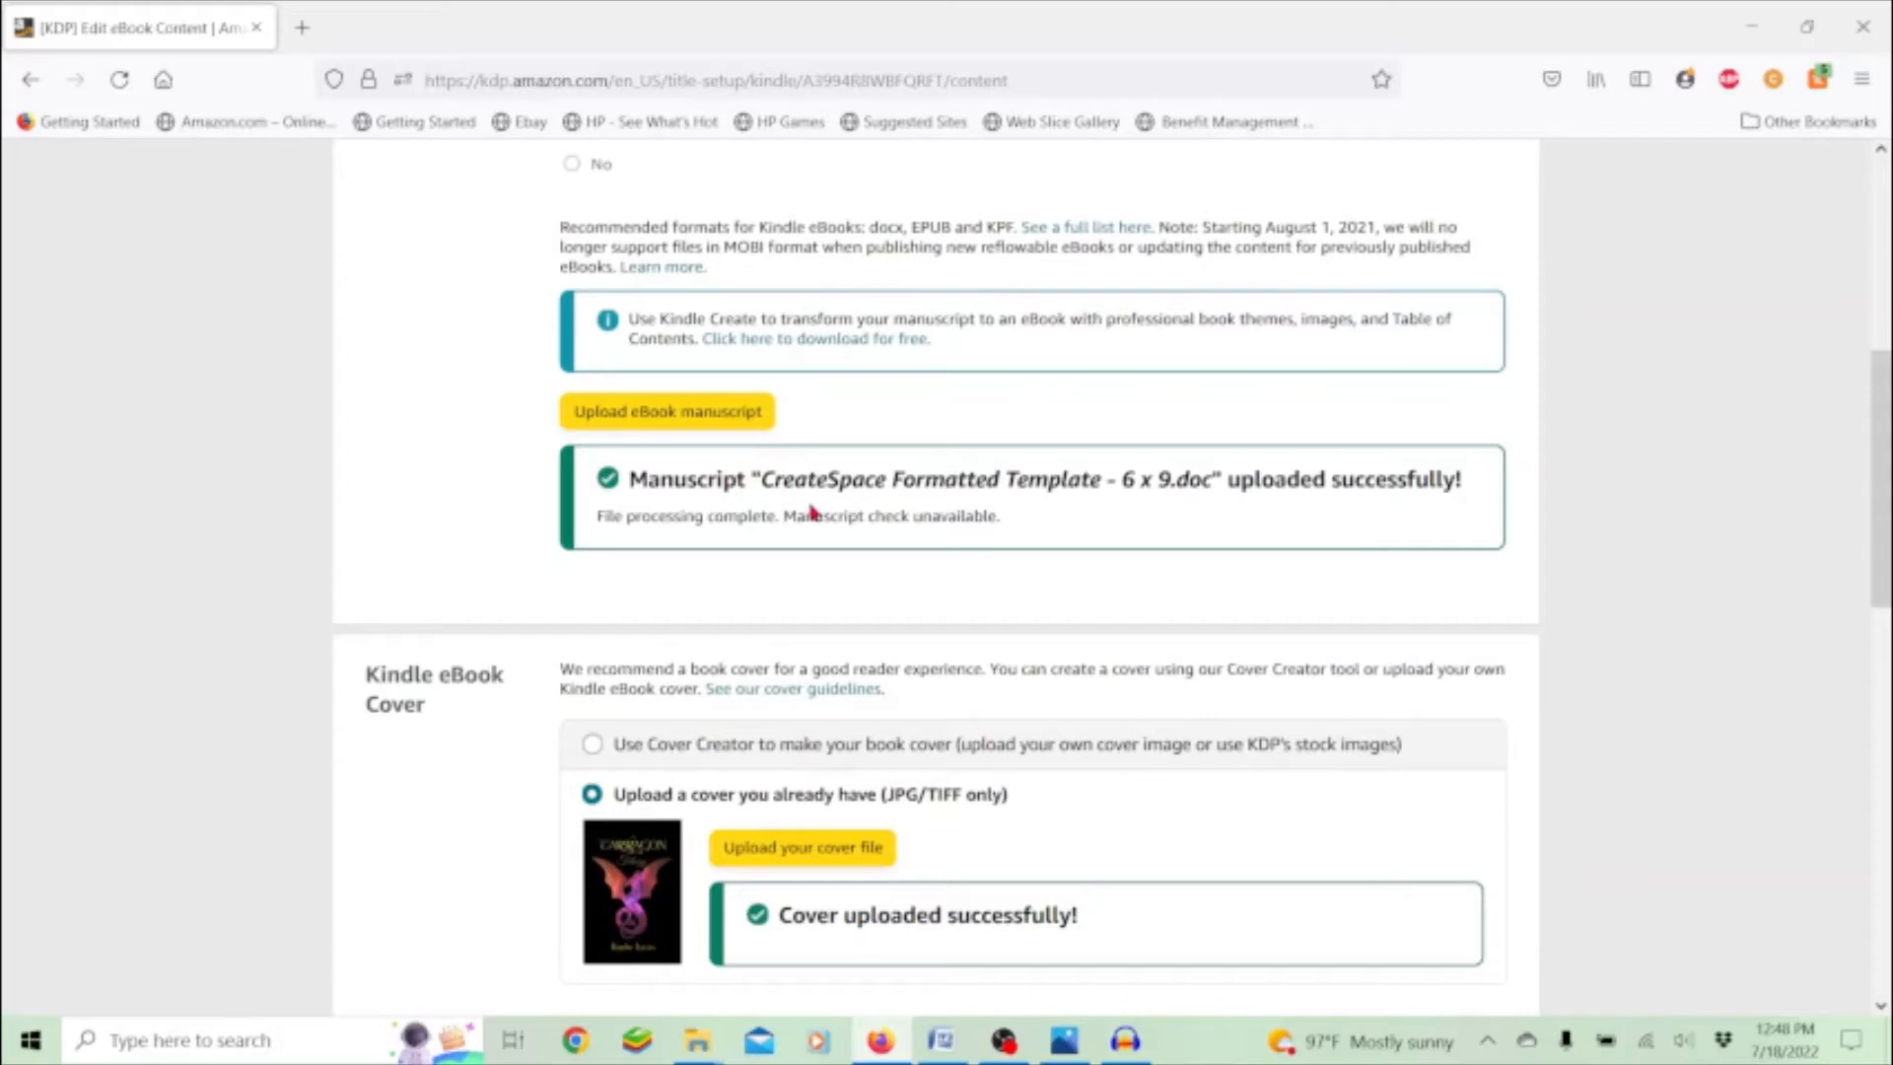
scroll(843, 604, "down", 3)
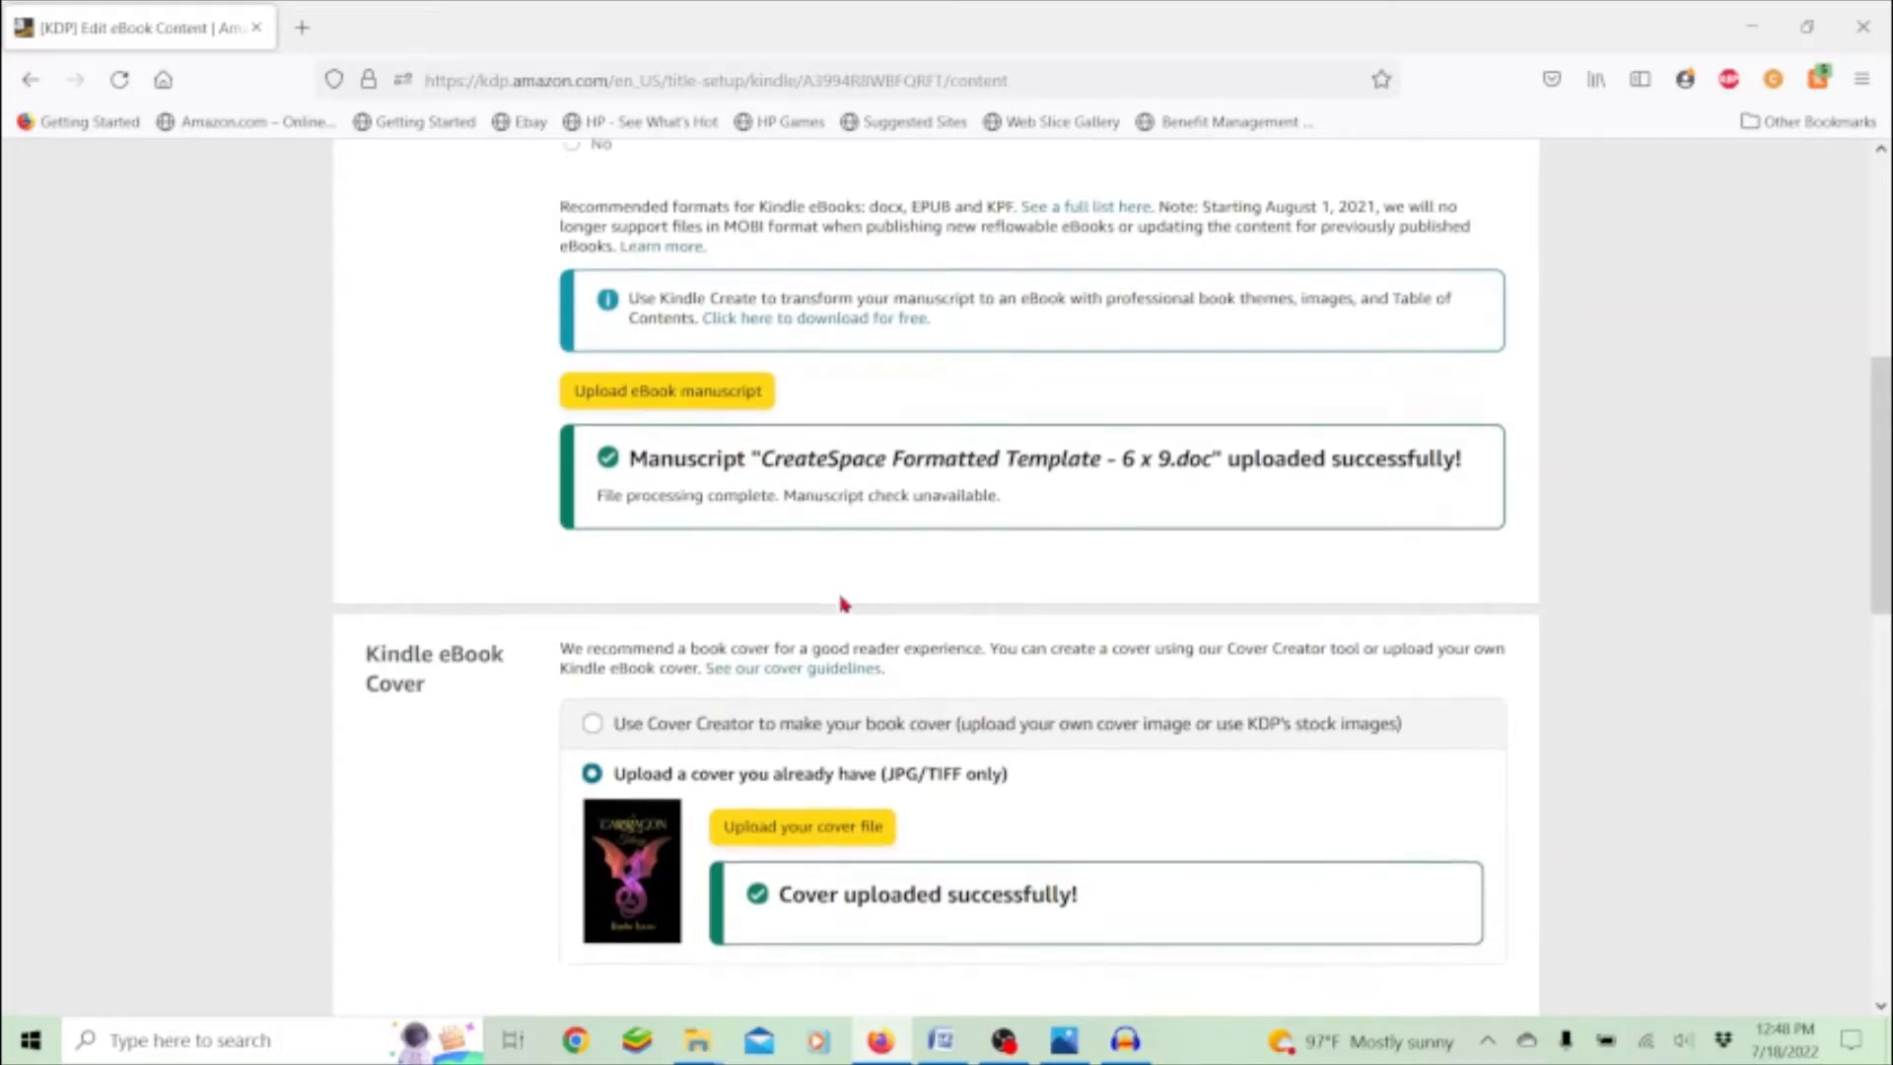
scroll(664, 788, "down", 3)
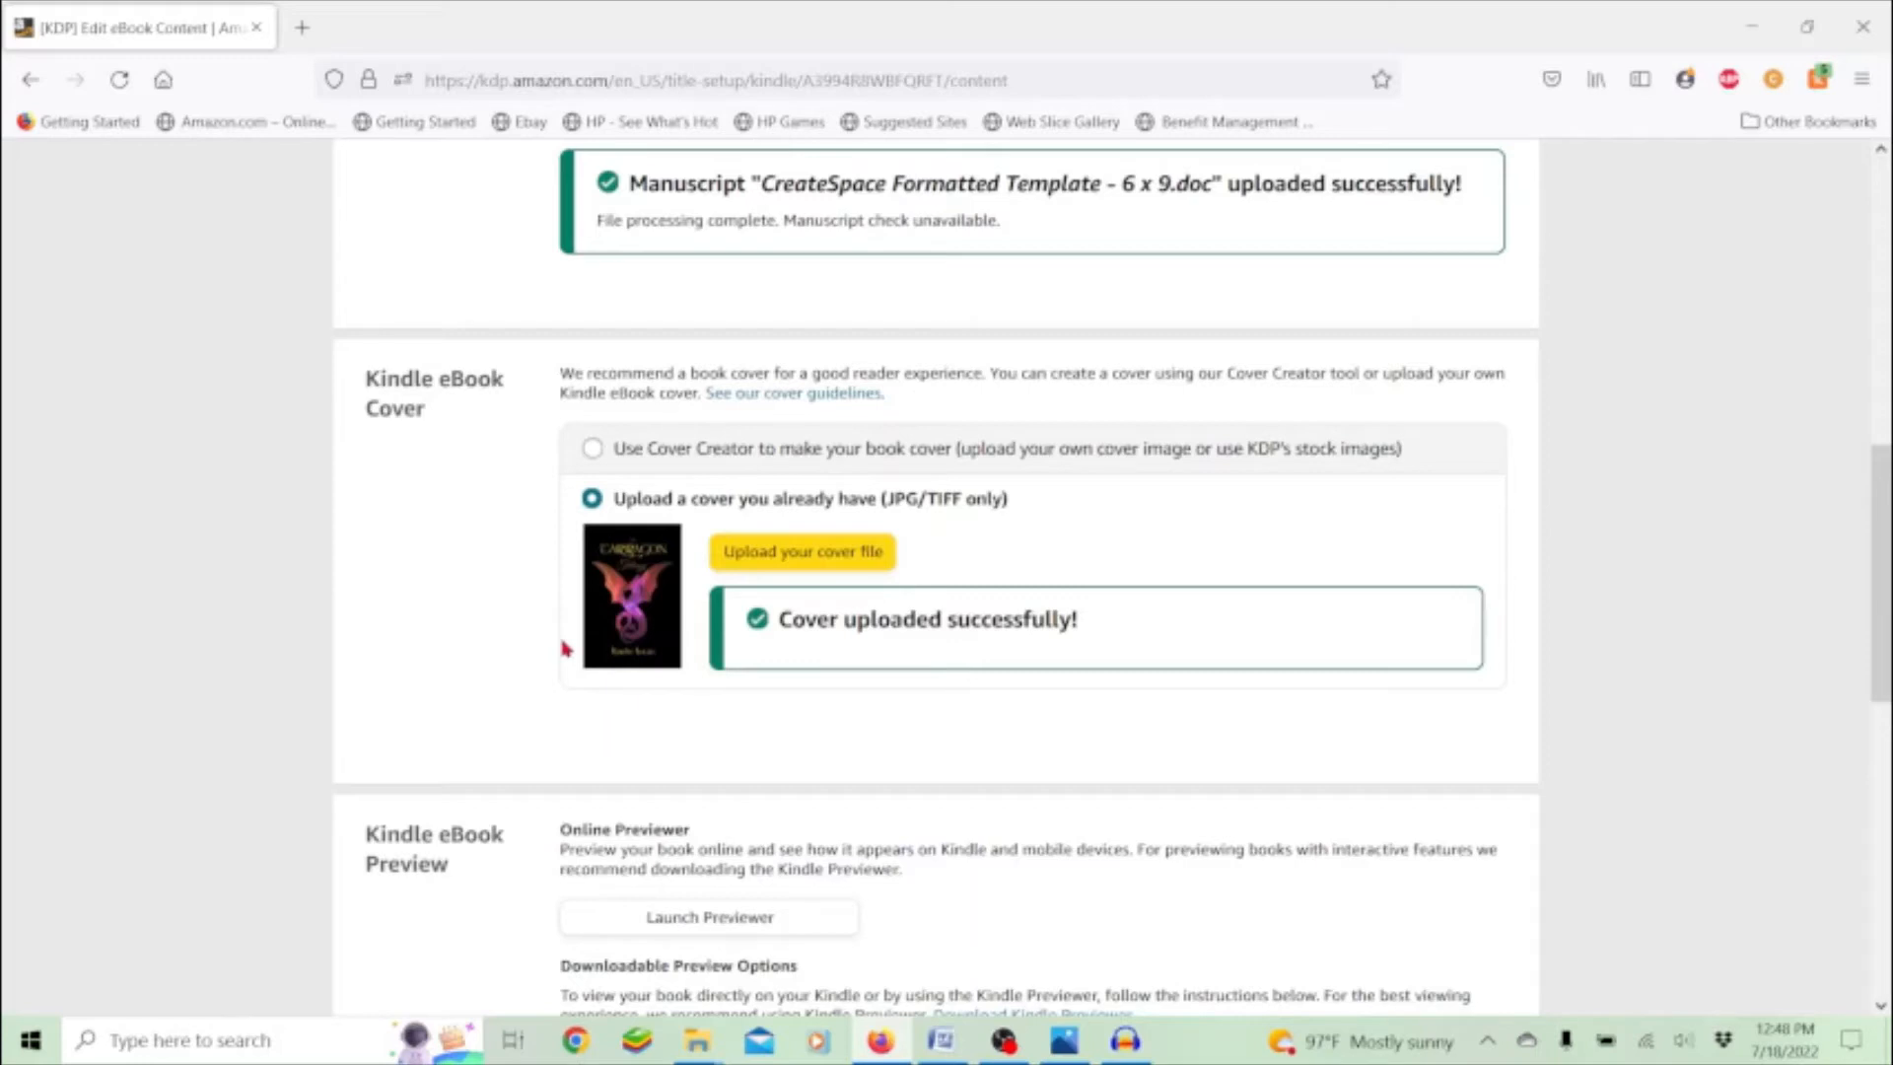
scroll(565, 648, "down", 2)
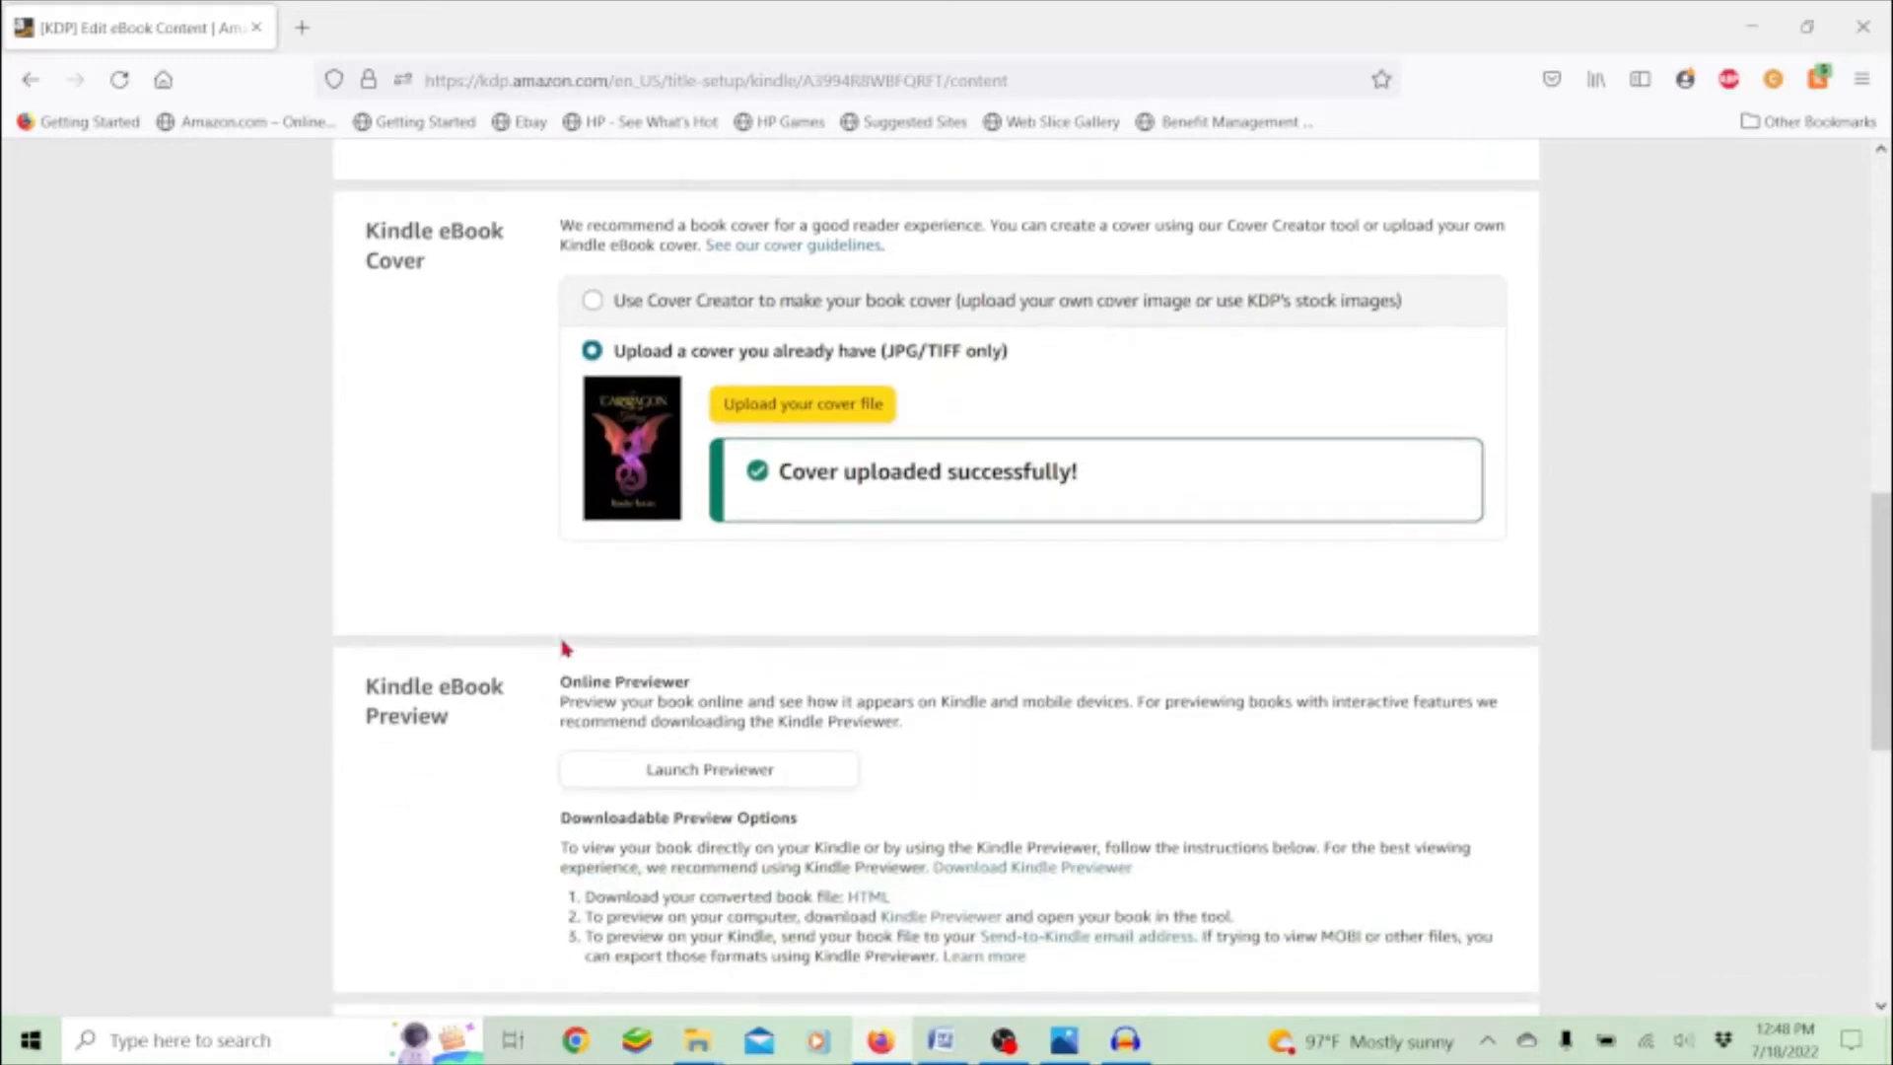
scroll(565, 648, "down", 3)
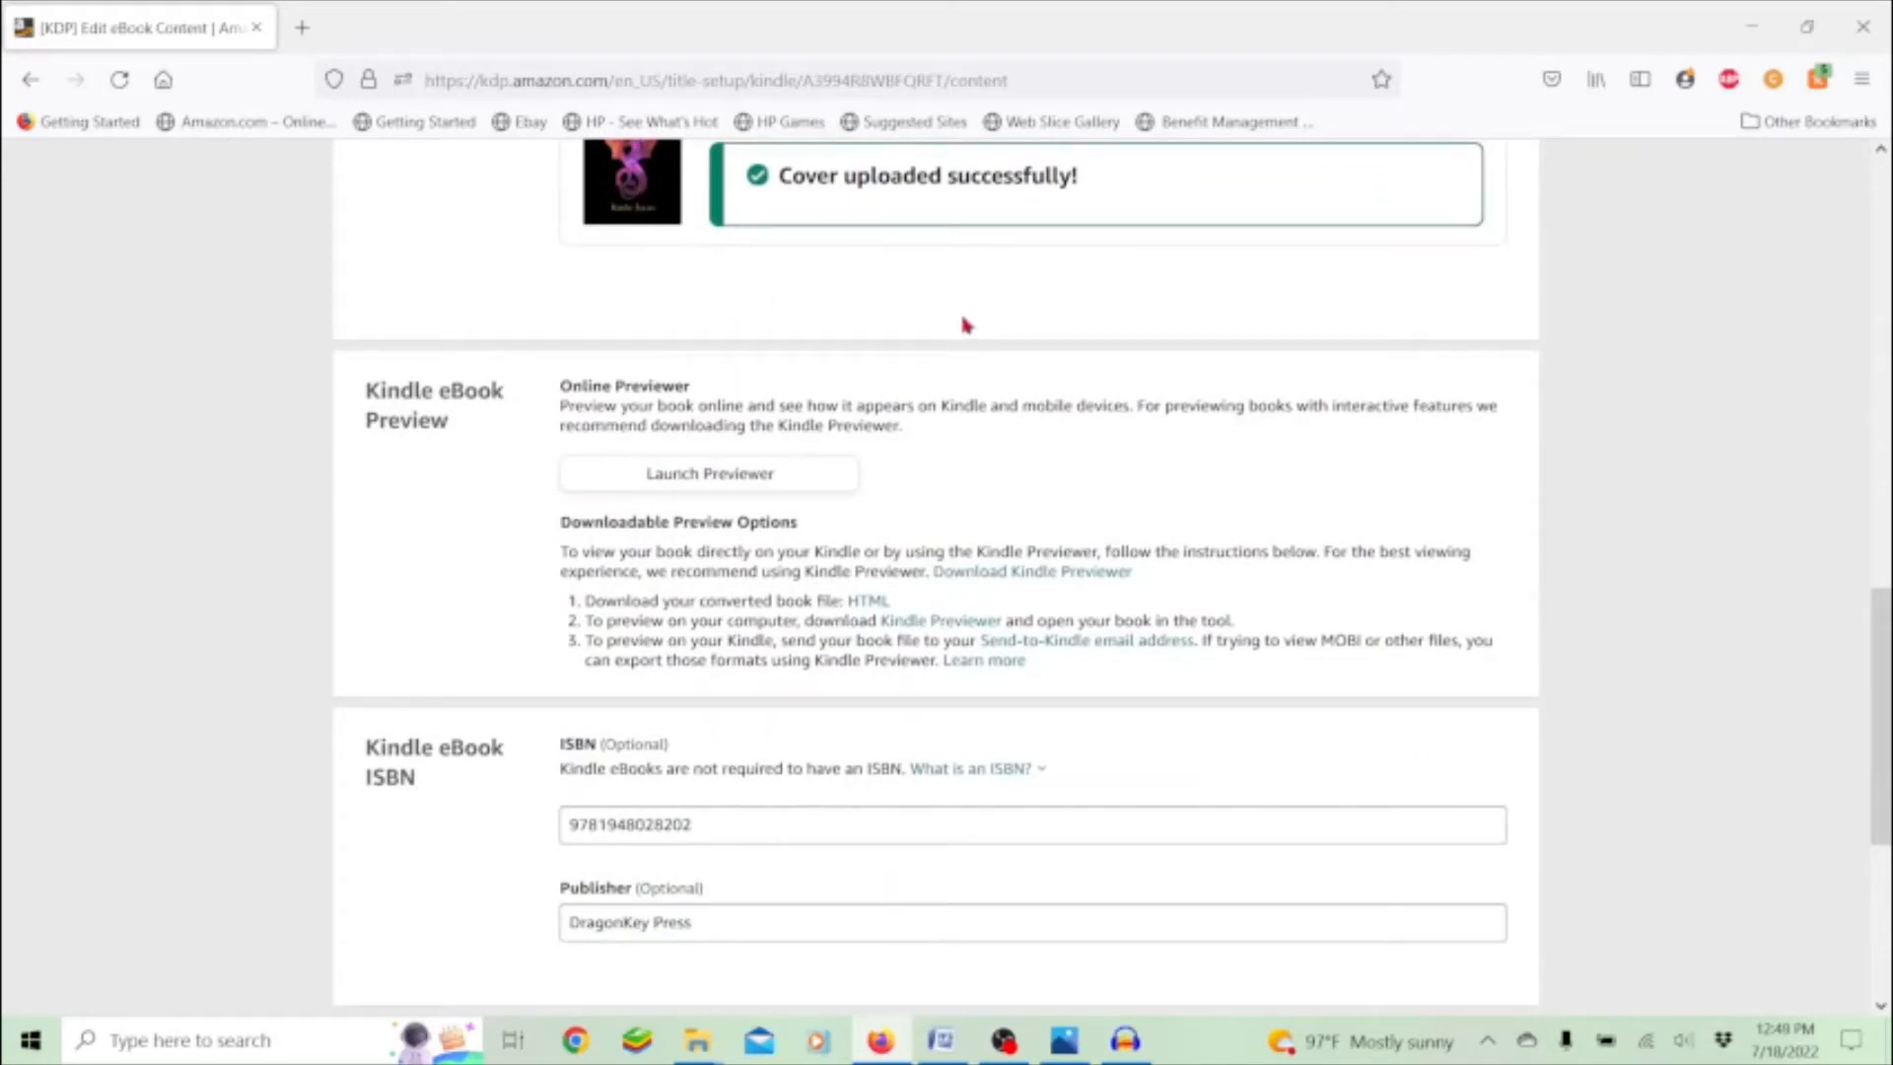
- Launch the online previewer and page through the book from the cover to its contents page
left_click(765, 477)
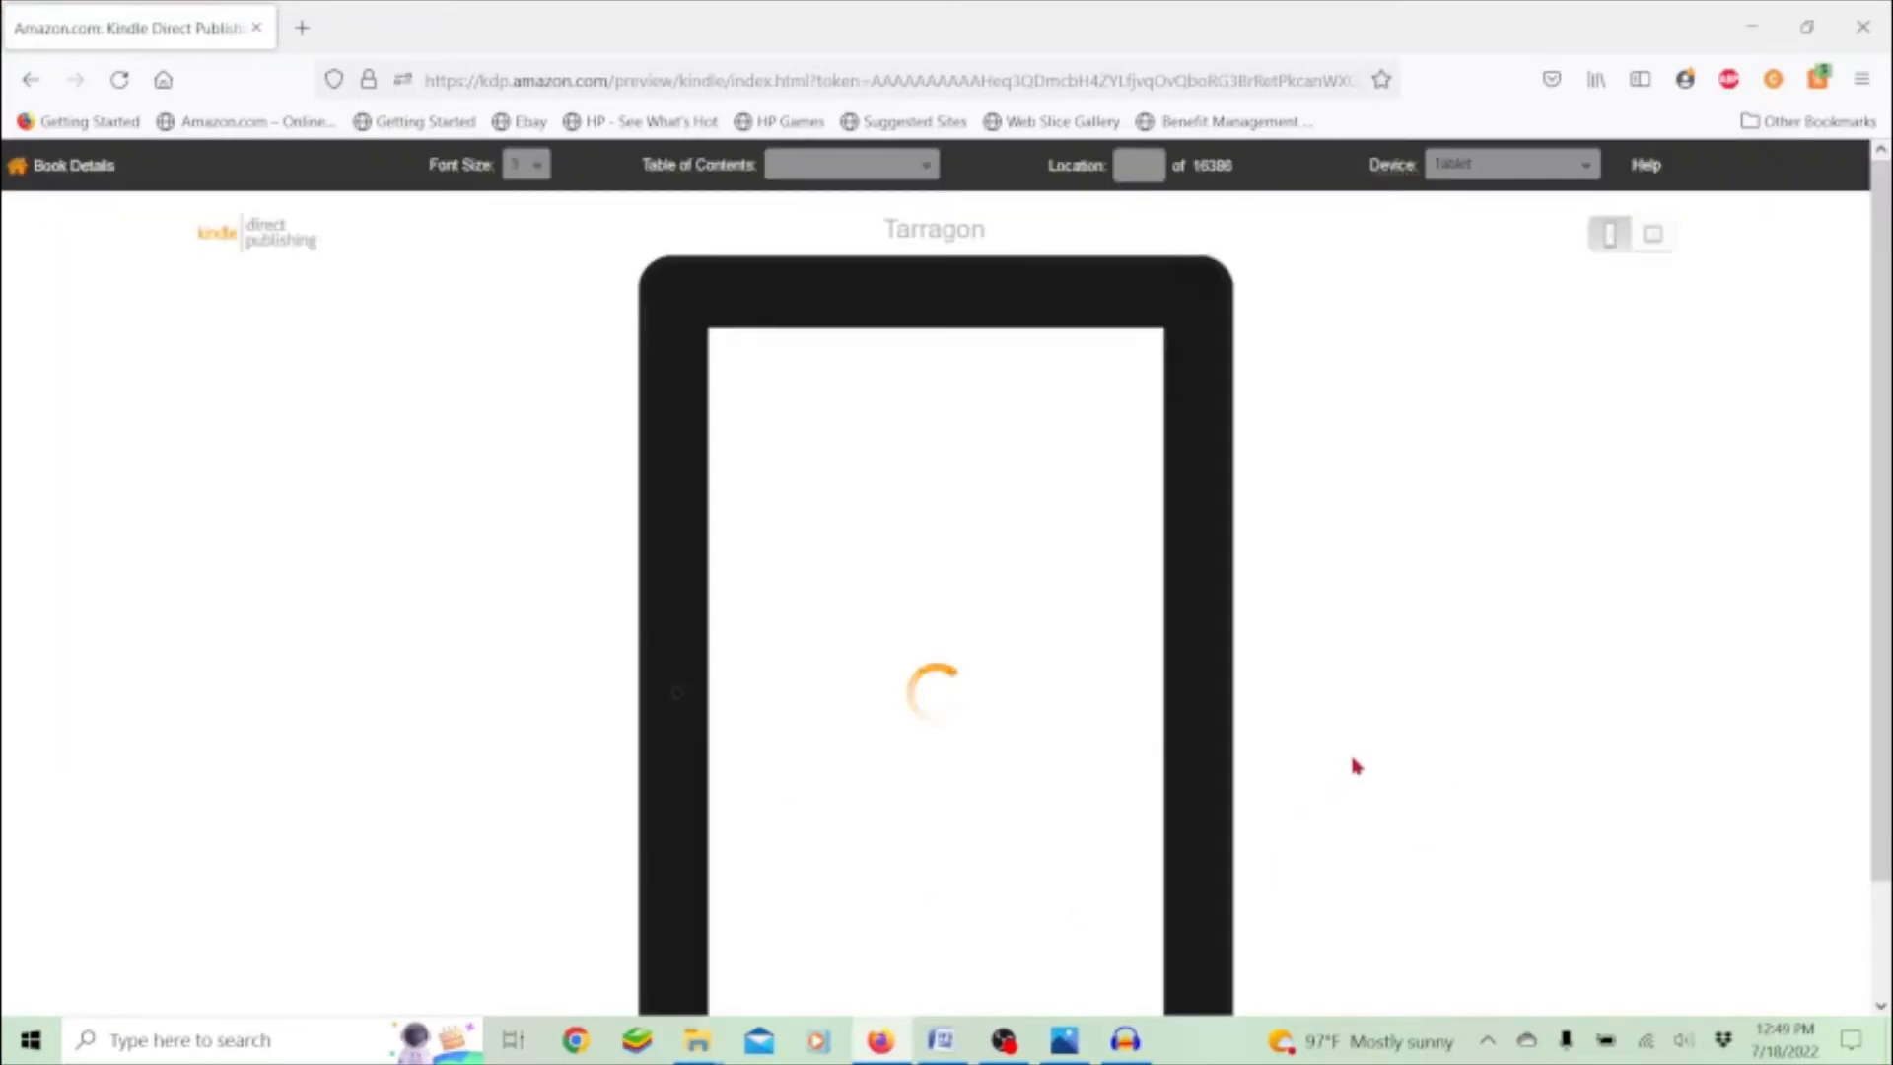
scroll(1545, 738, "down", 2)
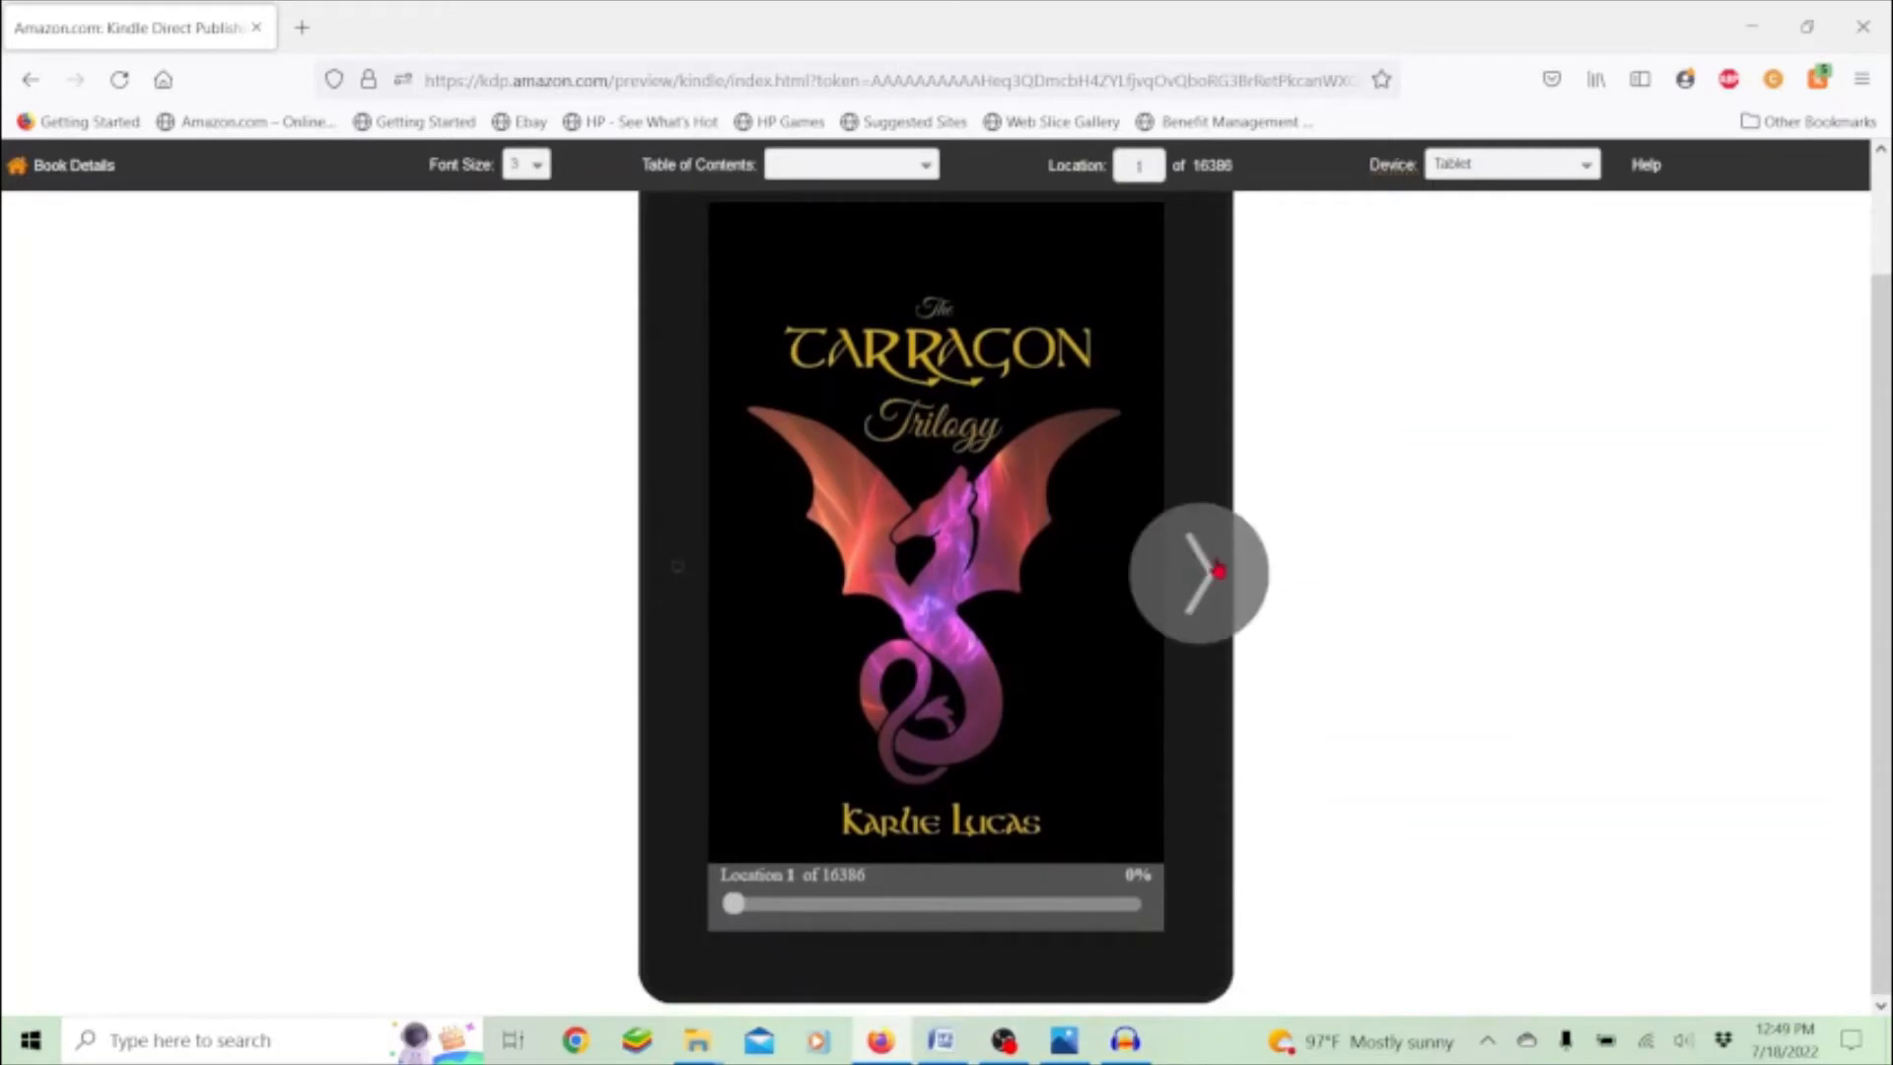
left_click(1219, 571)
left_click(1219, 571)
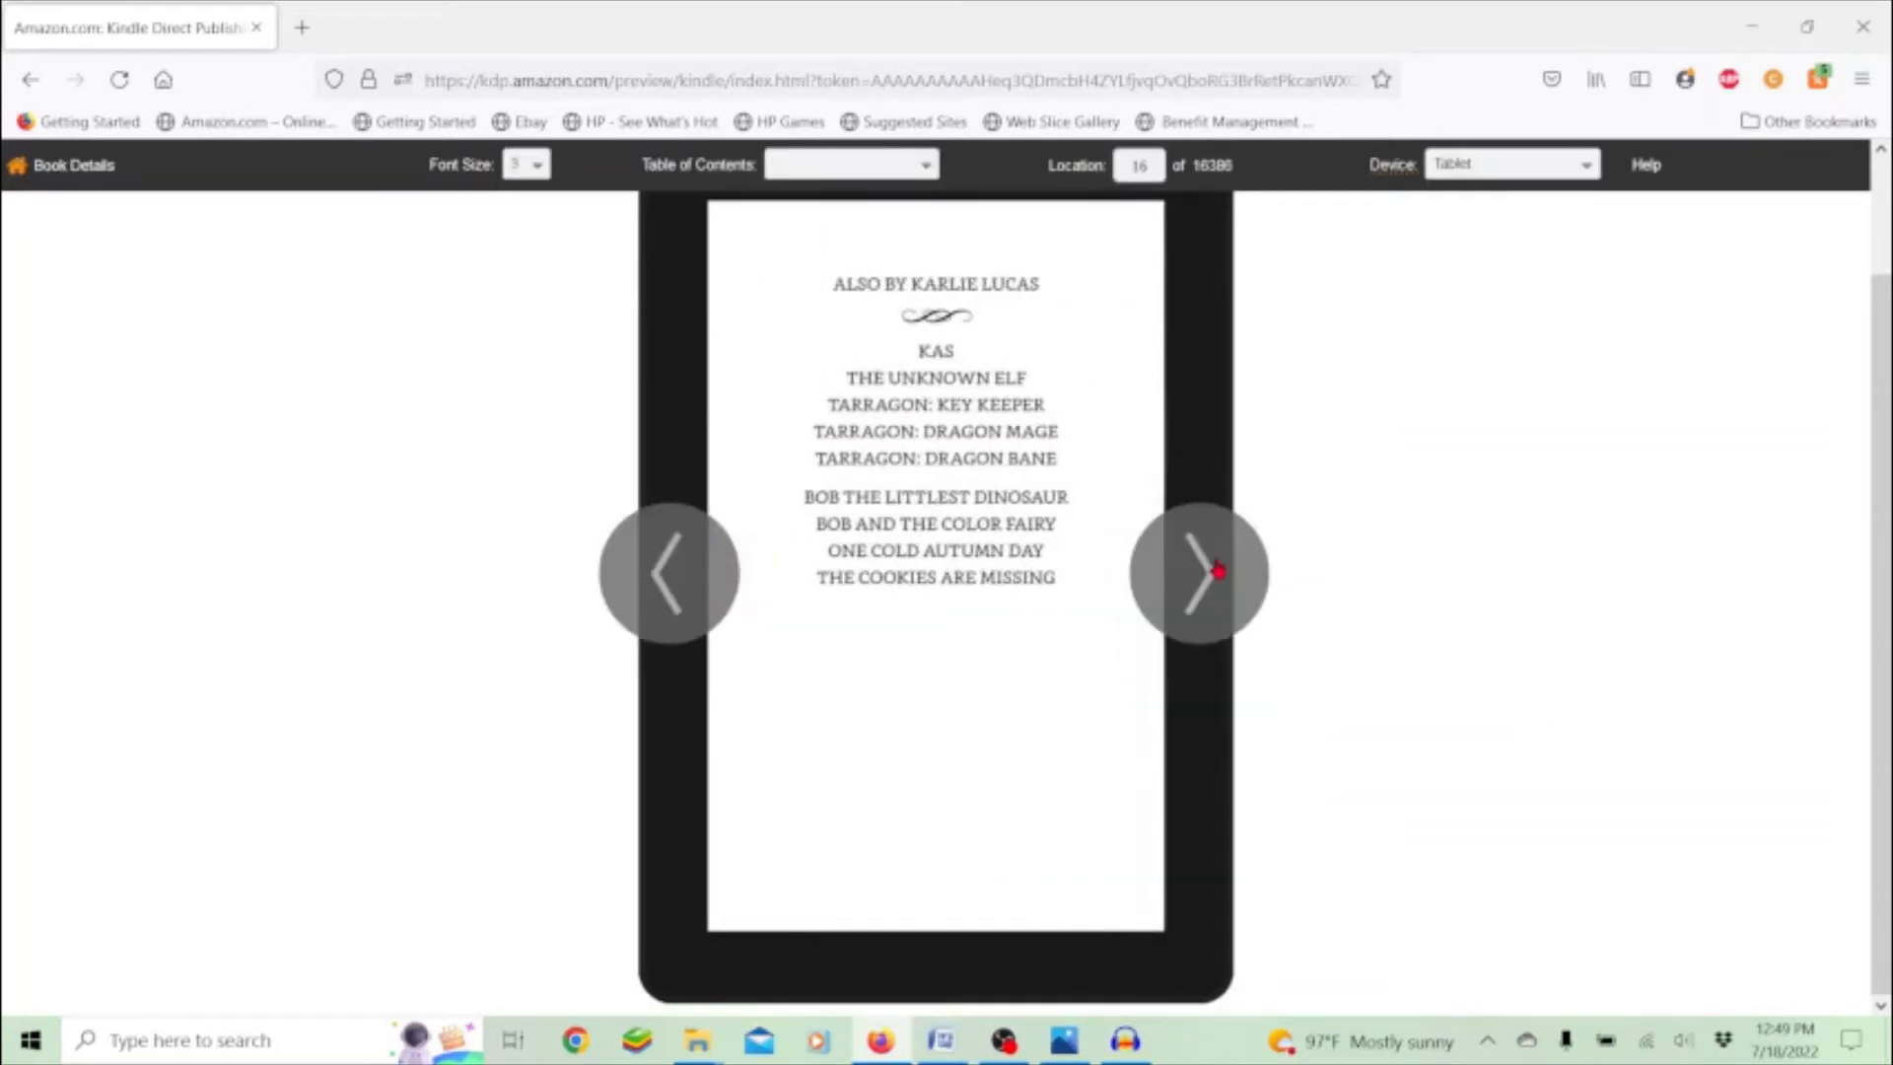
left_click(1219, 571)
left_click(1219, 571)
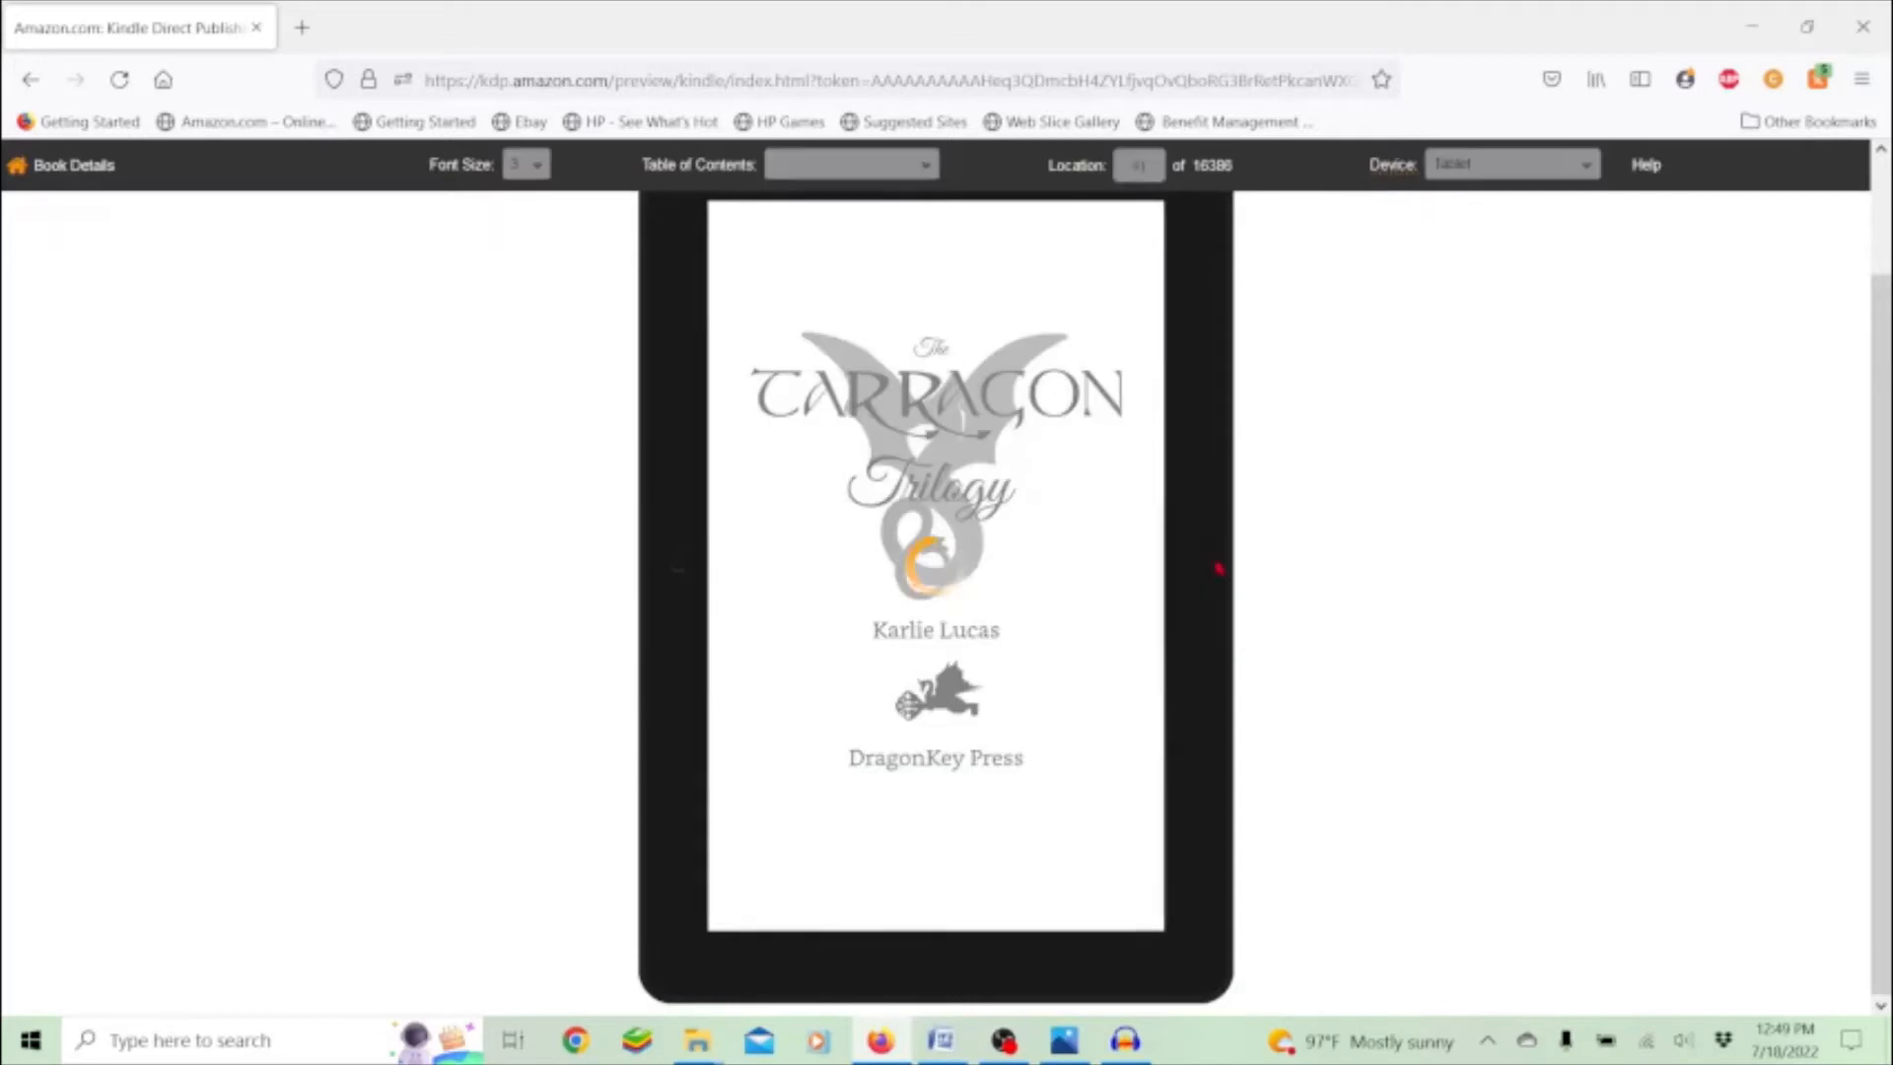
left_click(1219, 571)
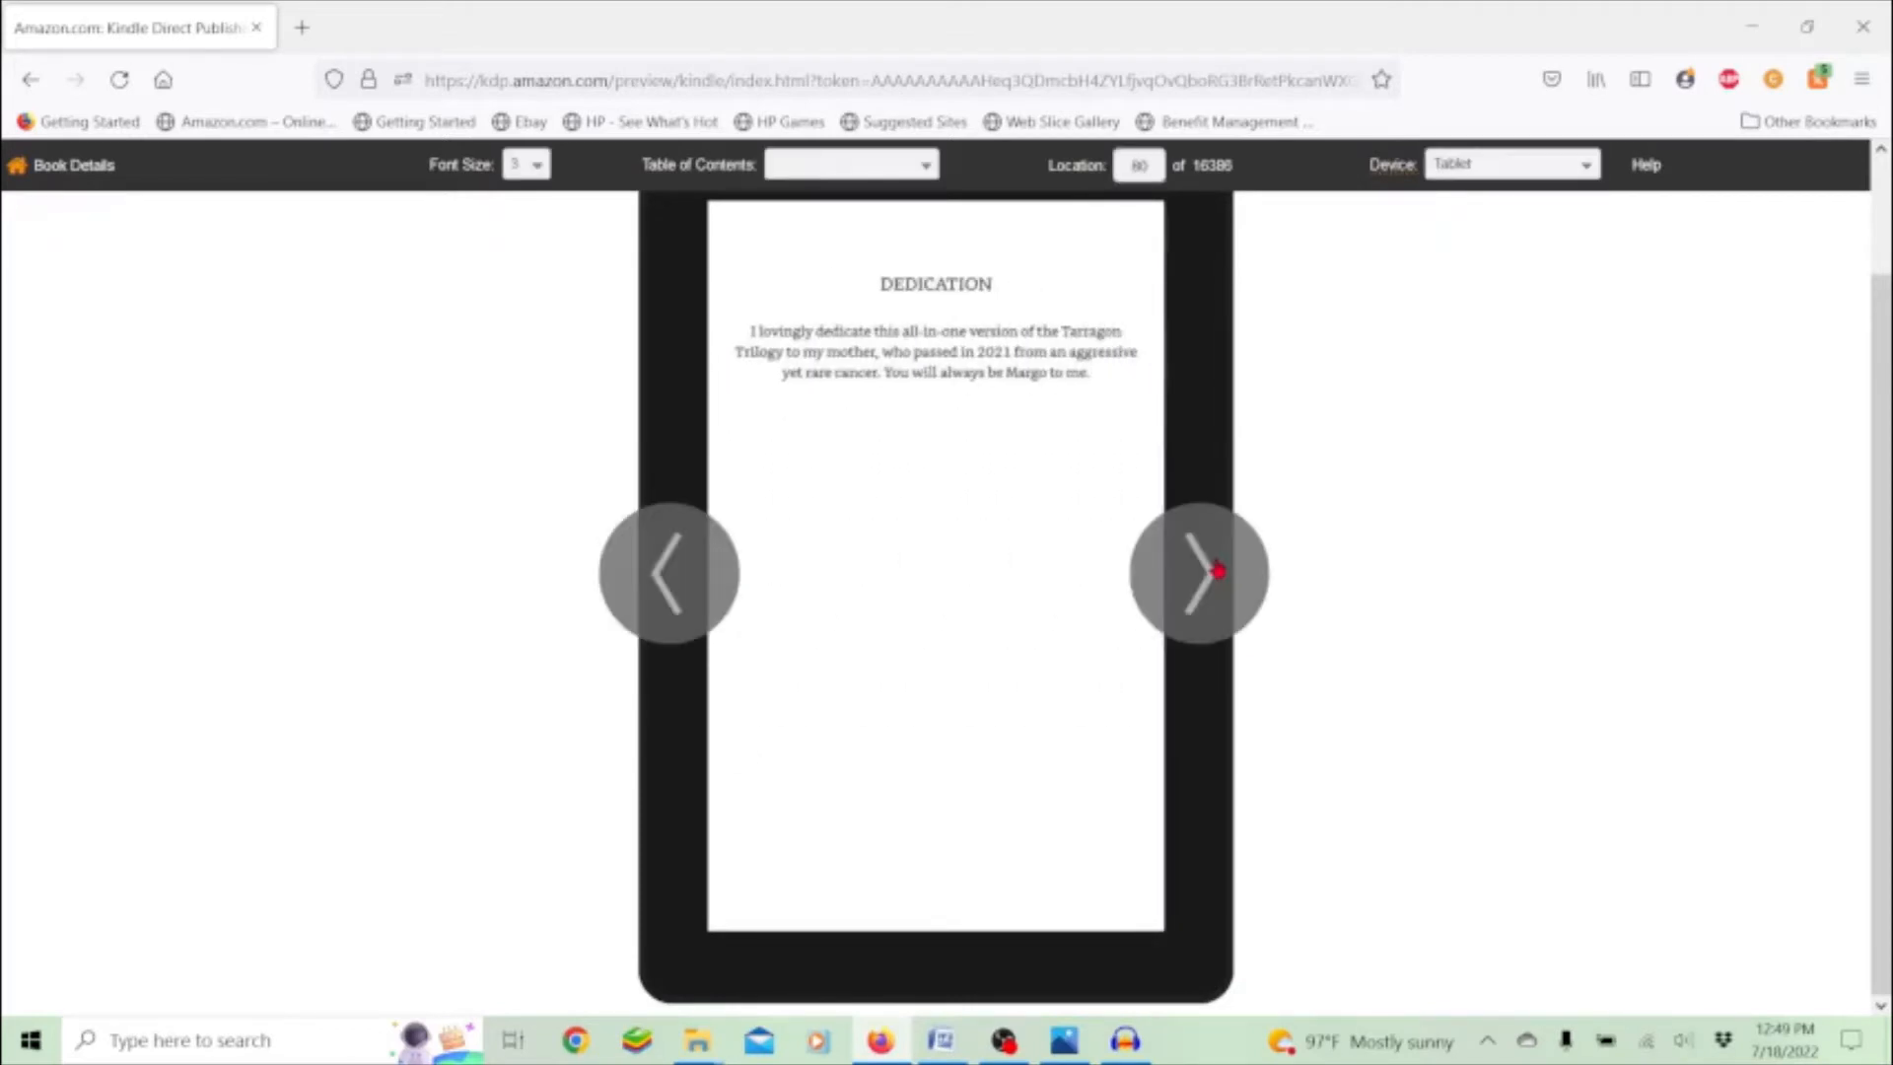
left_click(1218, 570)
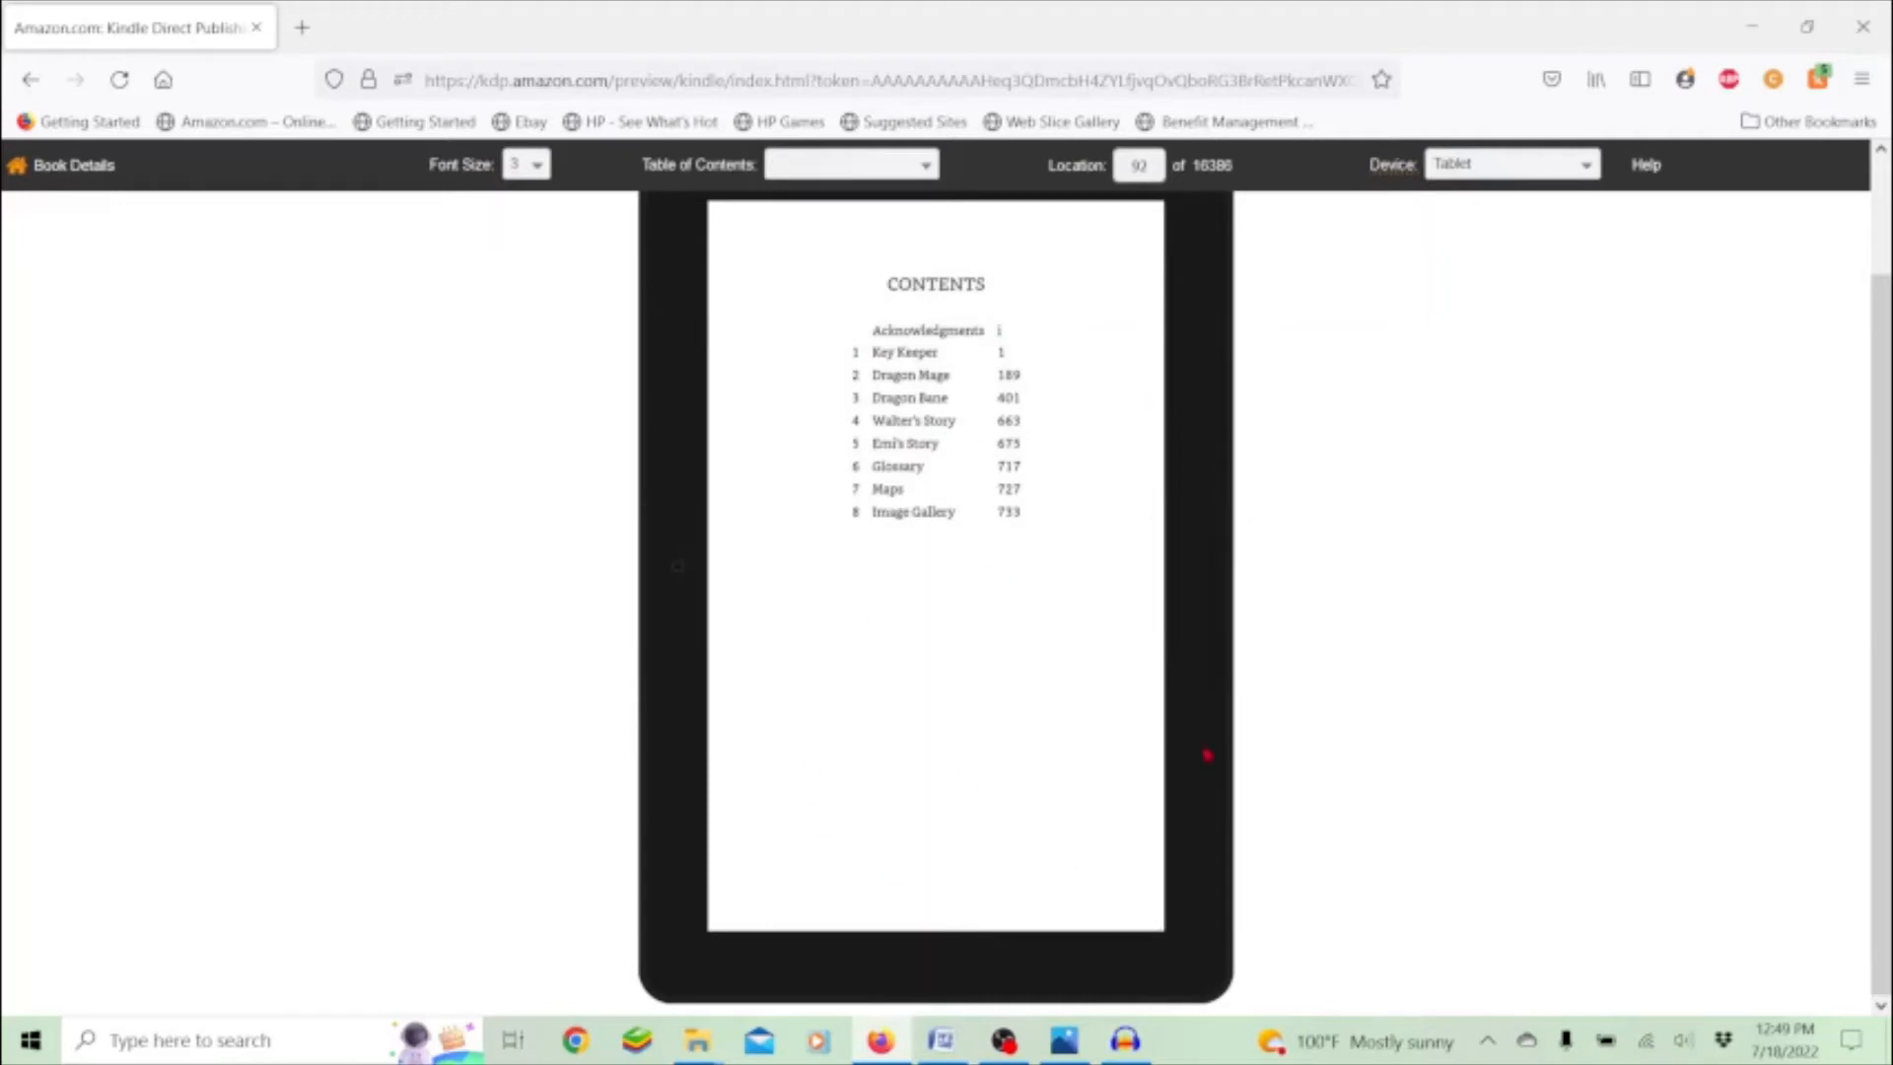
- Examine the contents page and use the previewer's table of contents to jump back to the cover
scroll(779, 508, "up", 2)
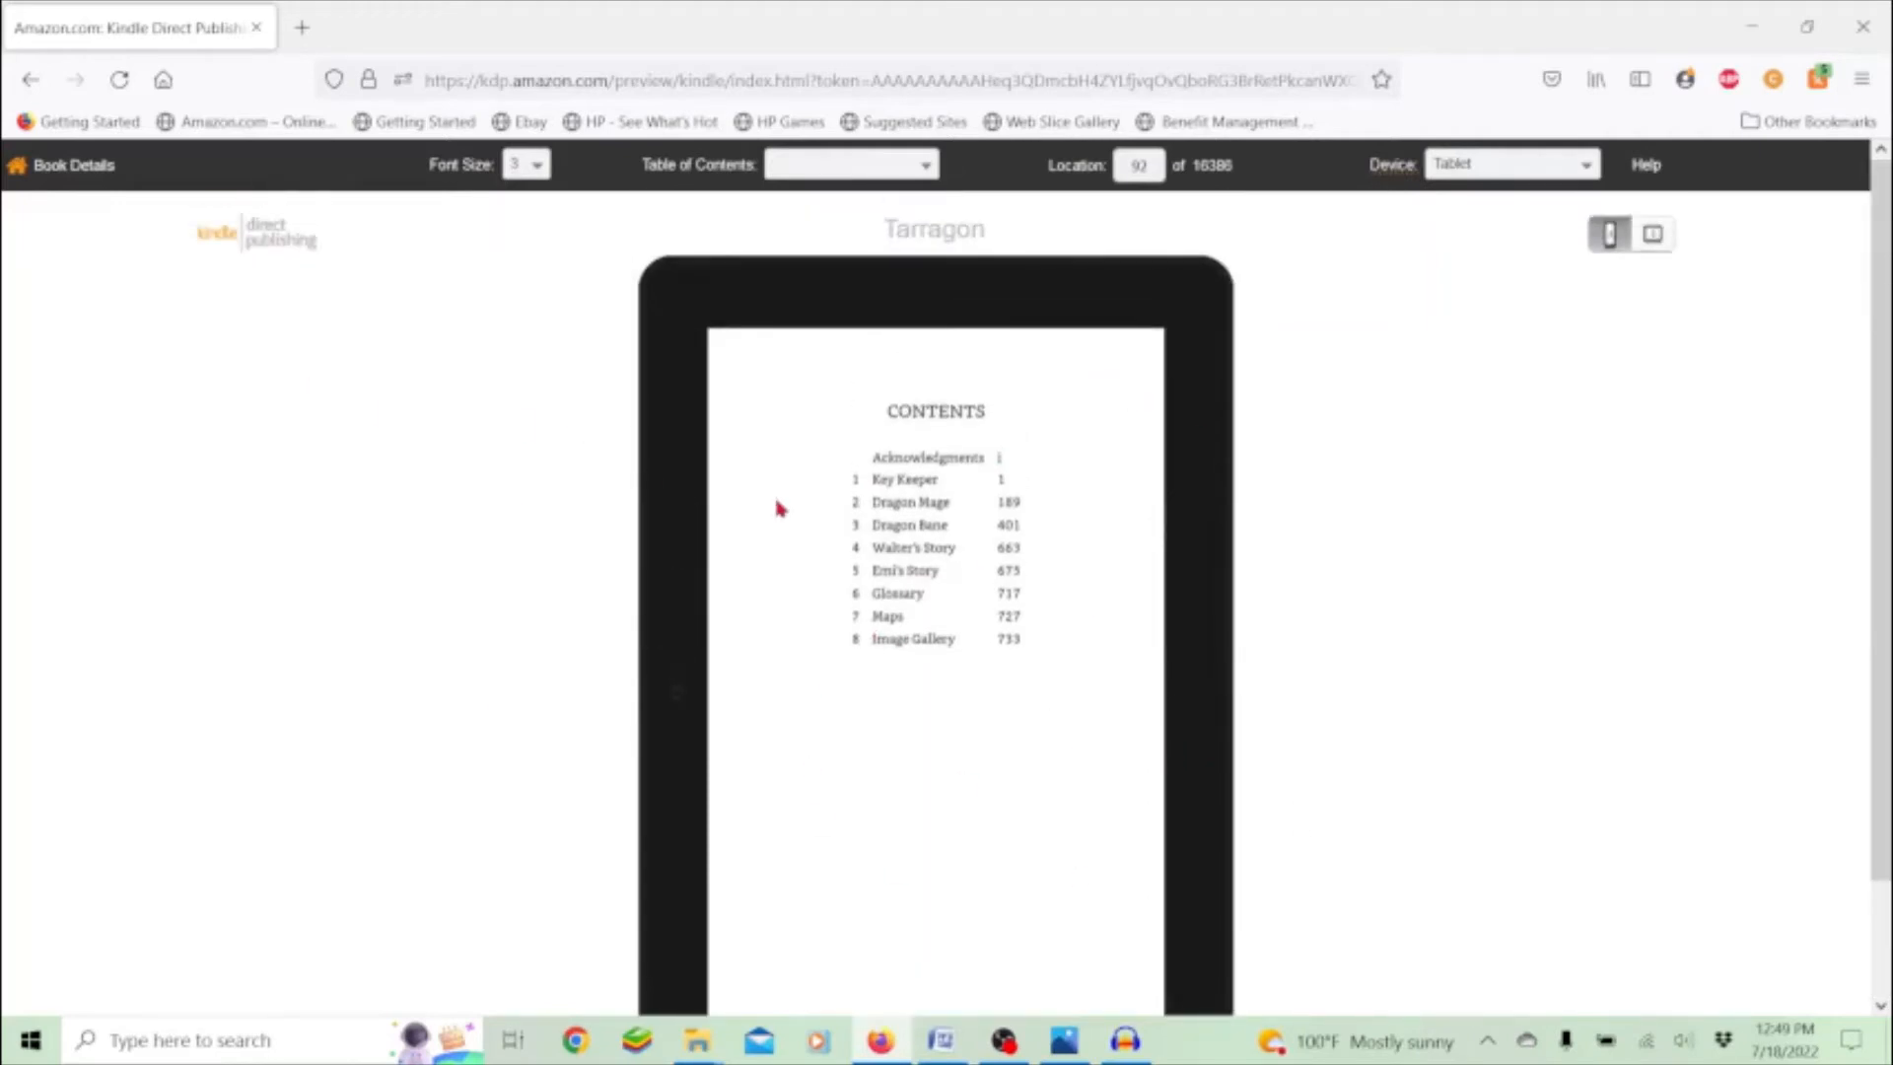
scroll(779, 507, "down", 2)
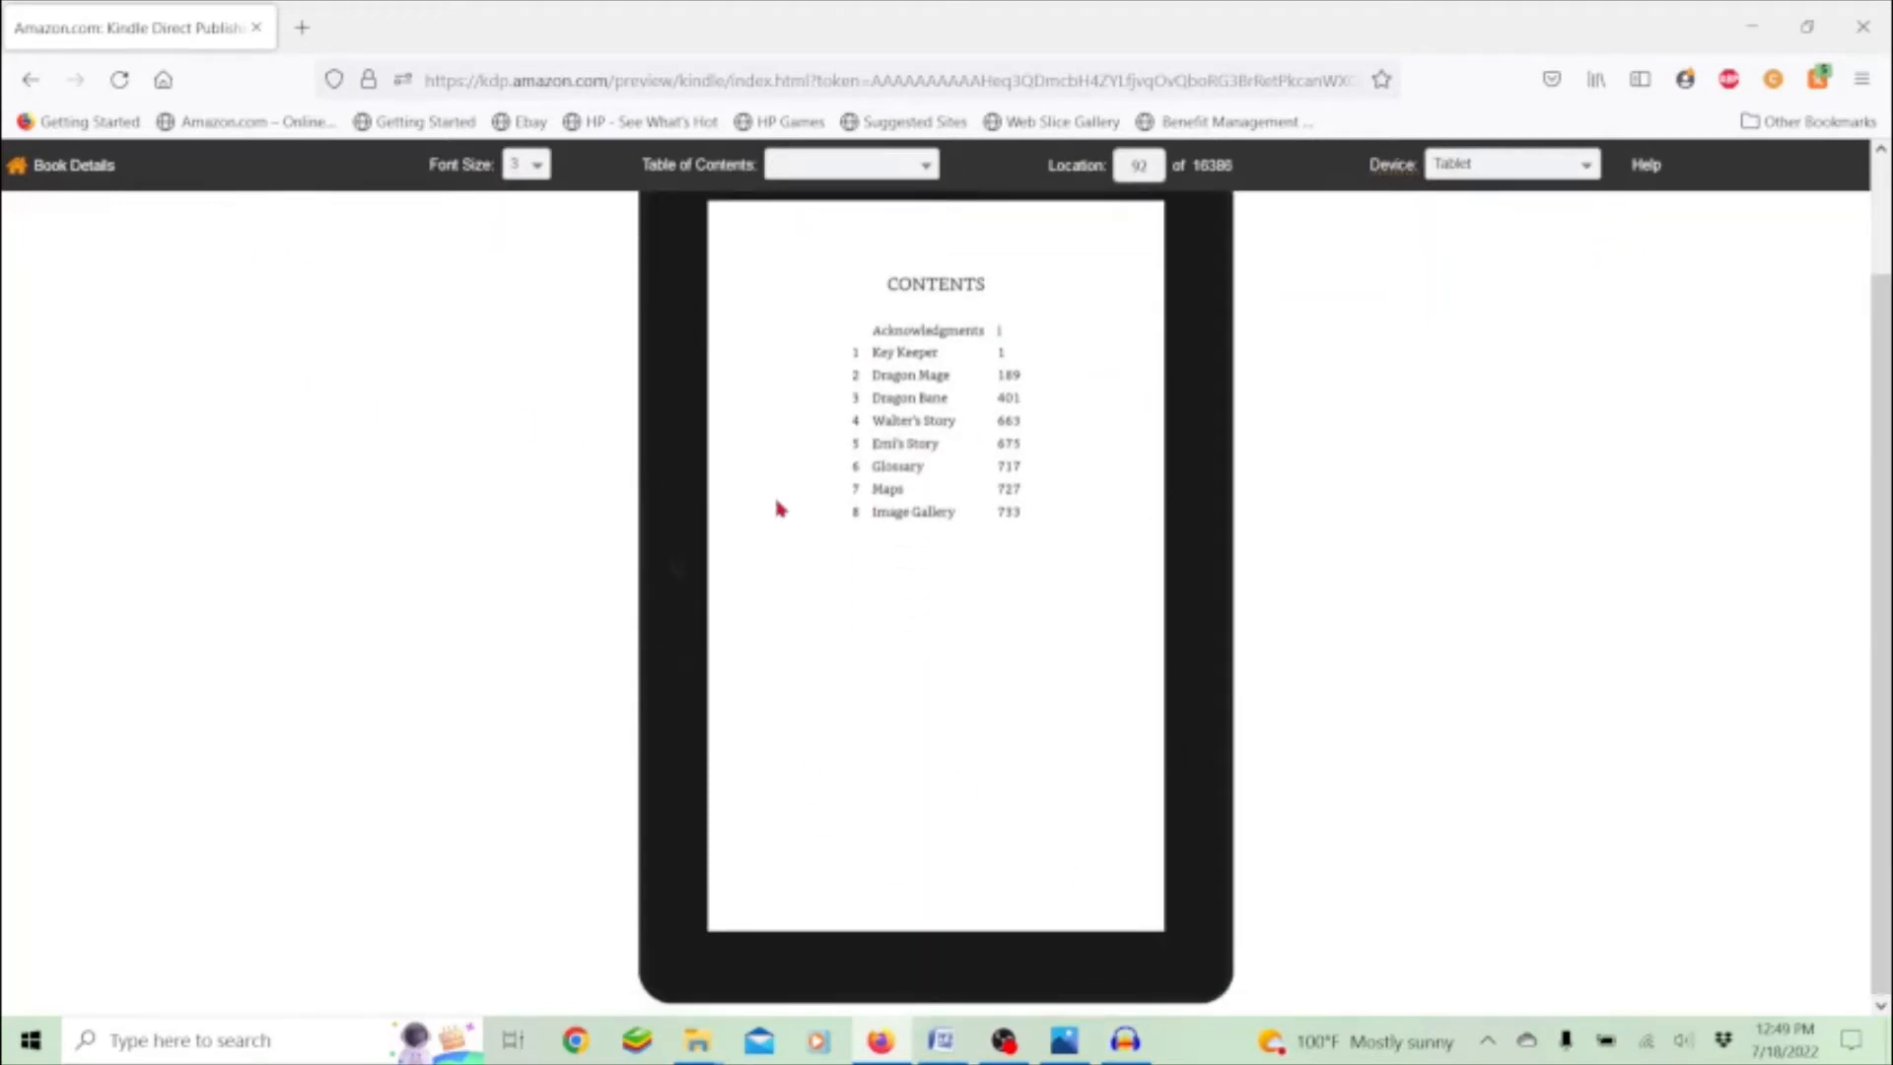
scroll(1615, 524, "up", 2)
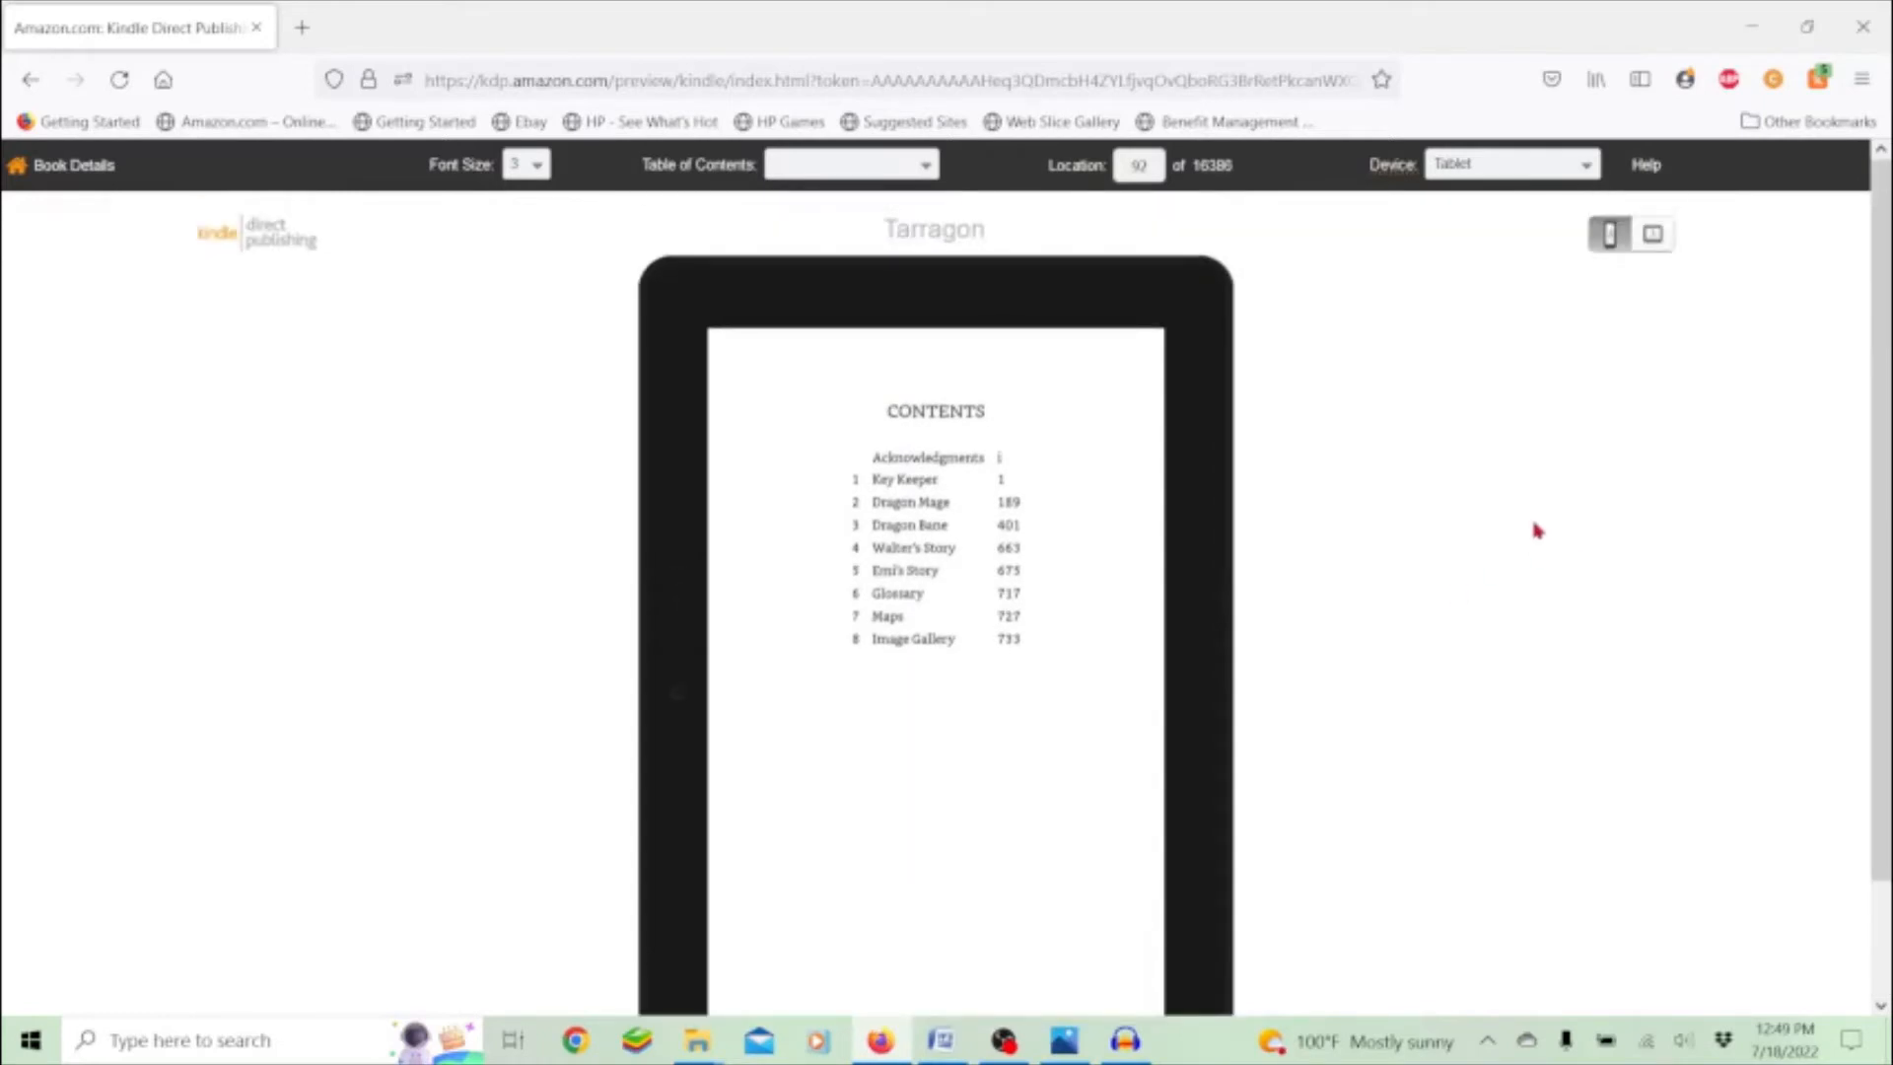
left_click(922, 167)
left_click(919, 194)
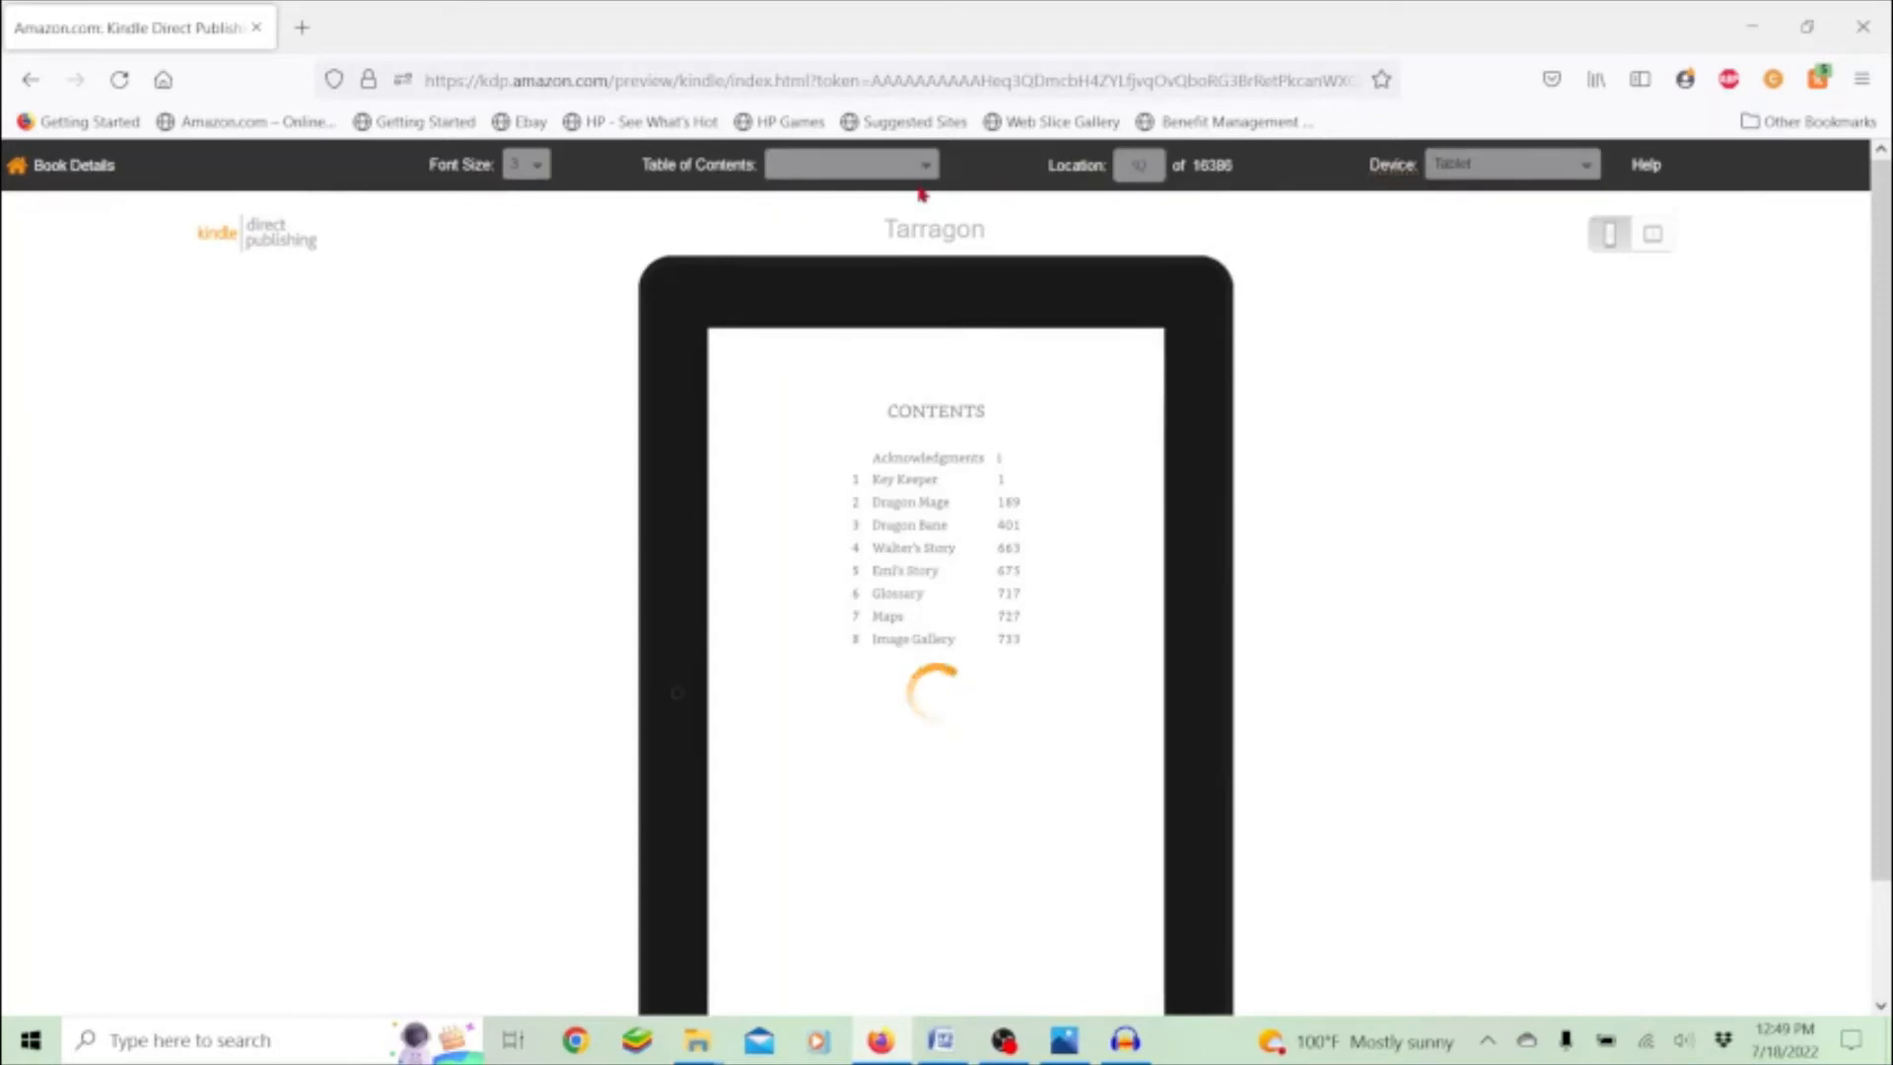
- Preview the book on the Phone device and on the Kindle E-reader
left_click(1535, 165)
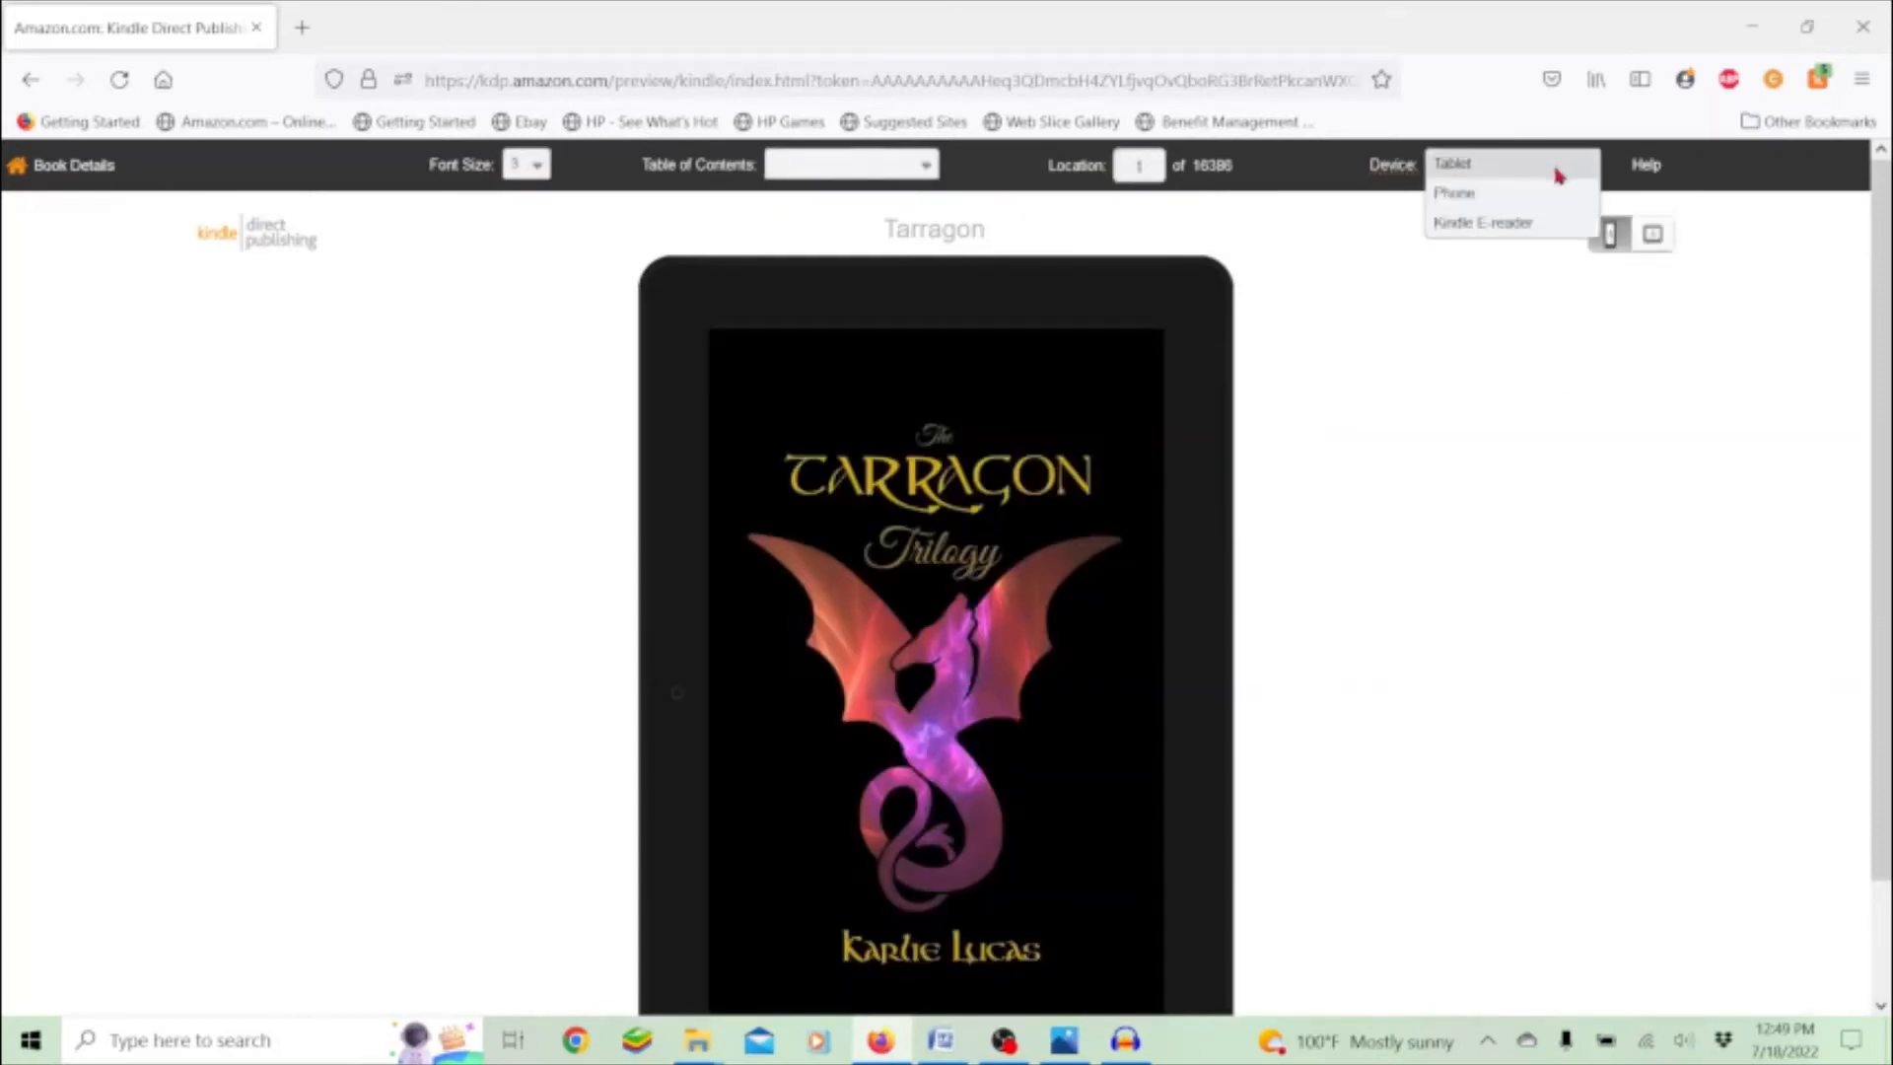
left_click(1501, 192)
scroll(1239, 587, "down", 3)
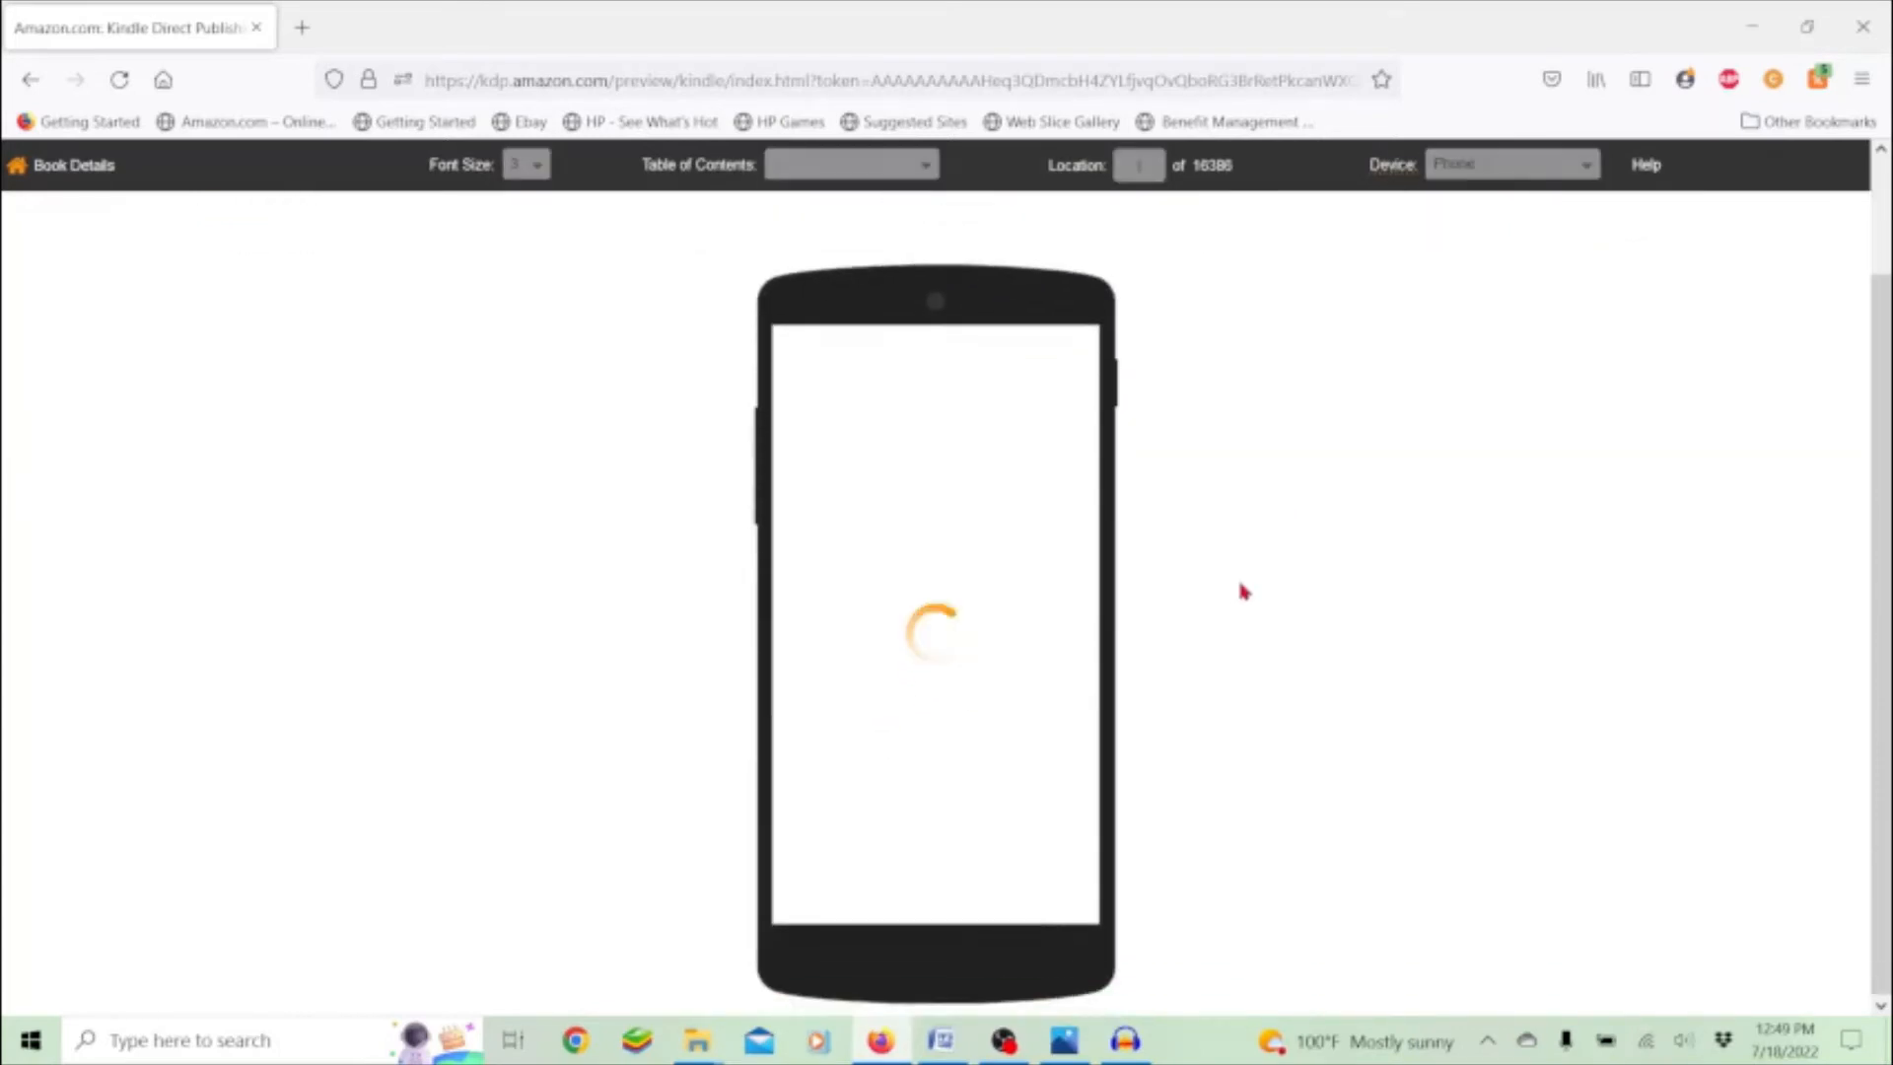
left_click(1572, 165)
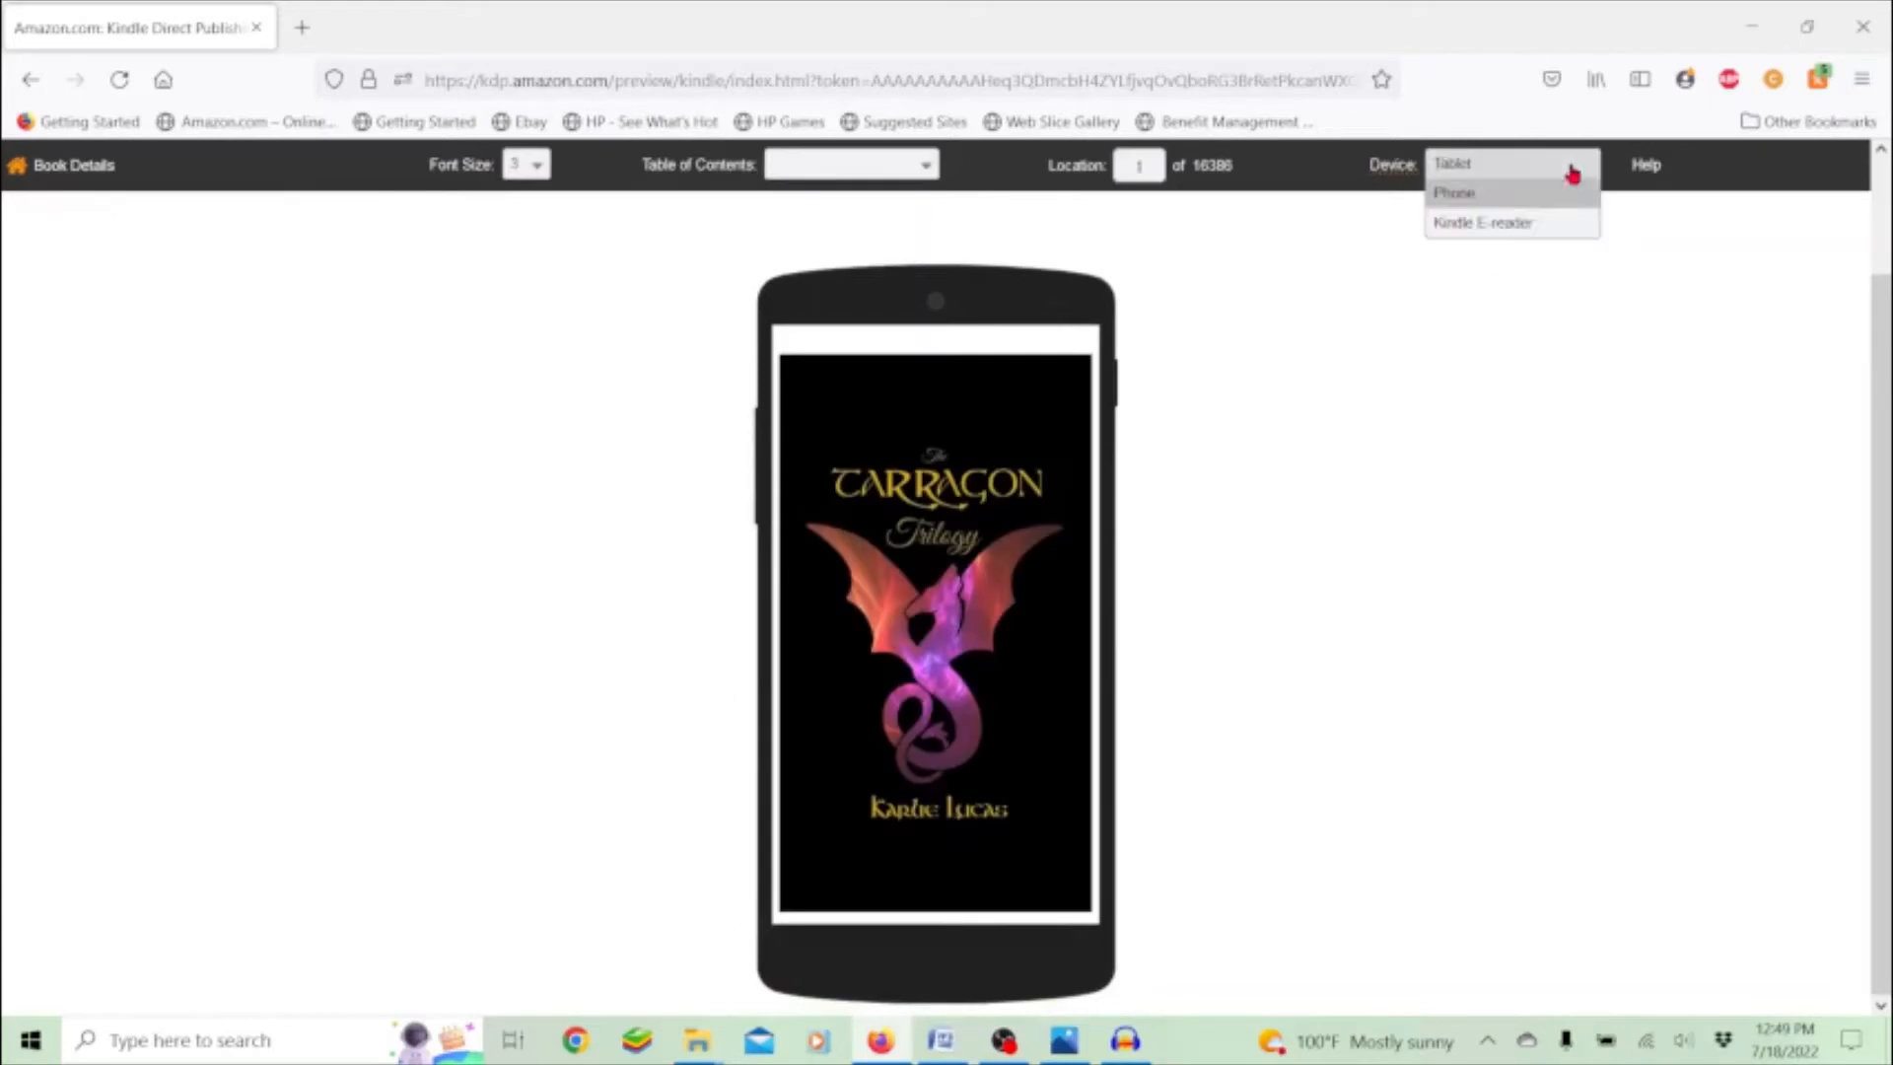
left_click(1521, 228)
scroll(1442, 616, "up", 3)
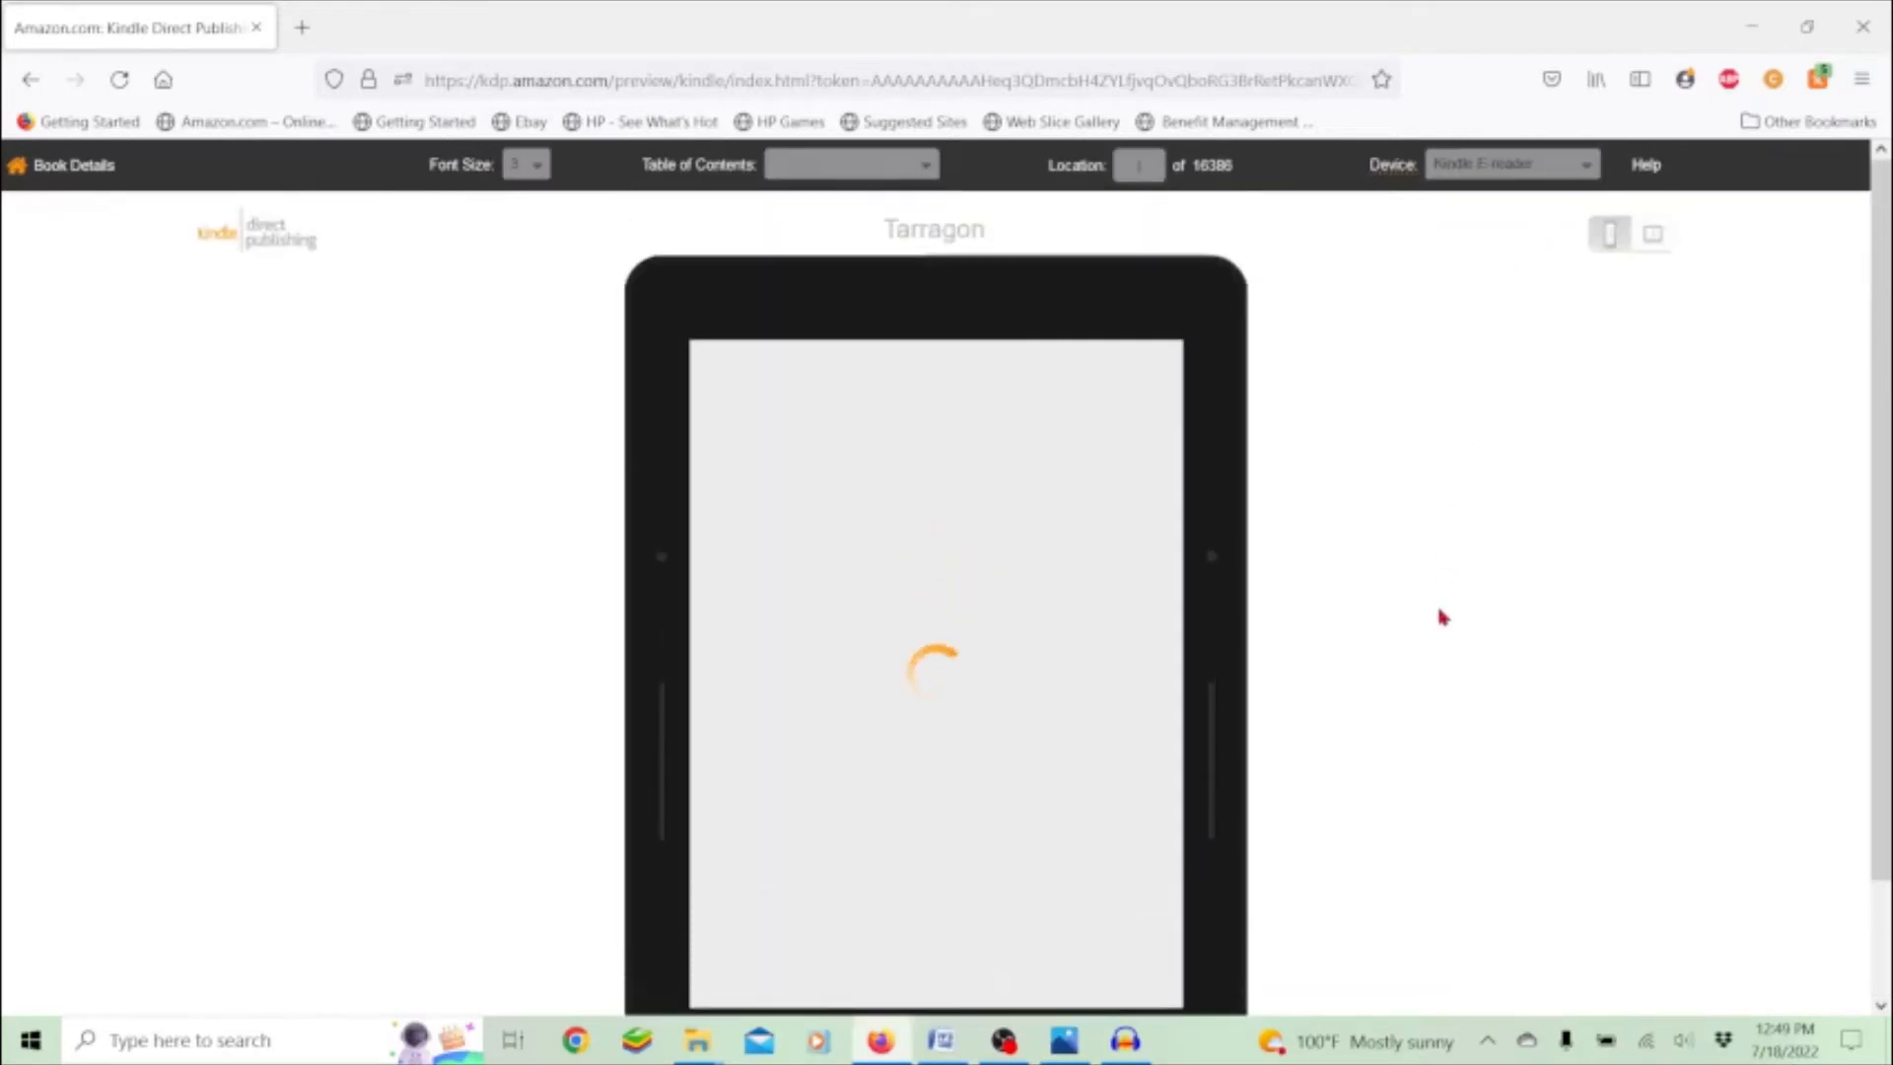
- View the Kindle E-reader preview in landscape orientation, and return to the book's content setup page
left_click(1654, 236)
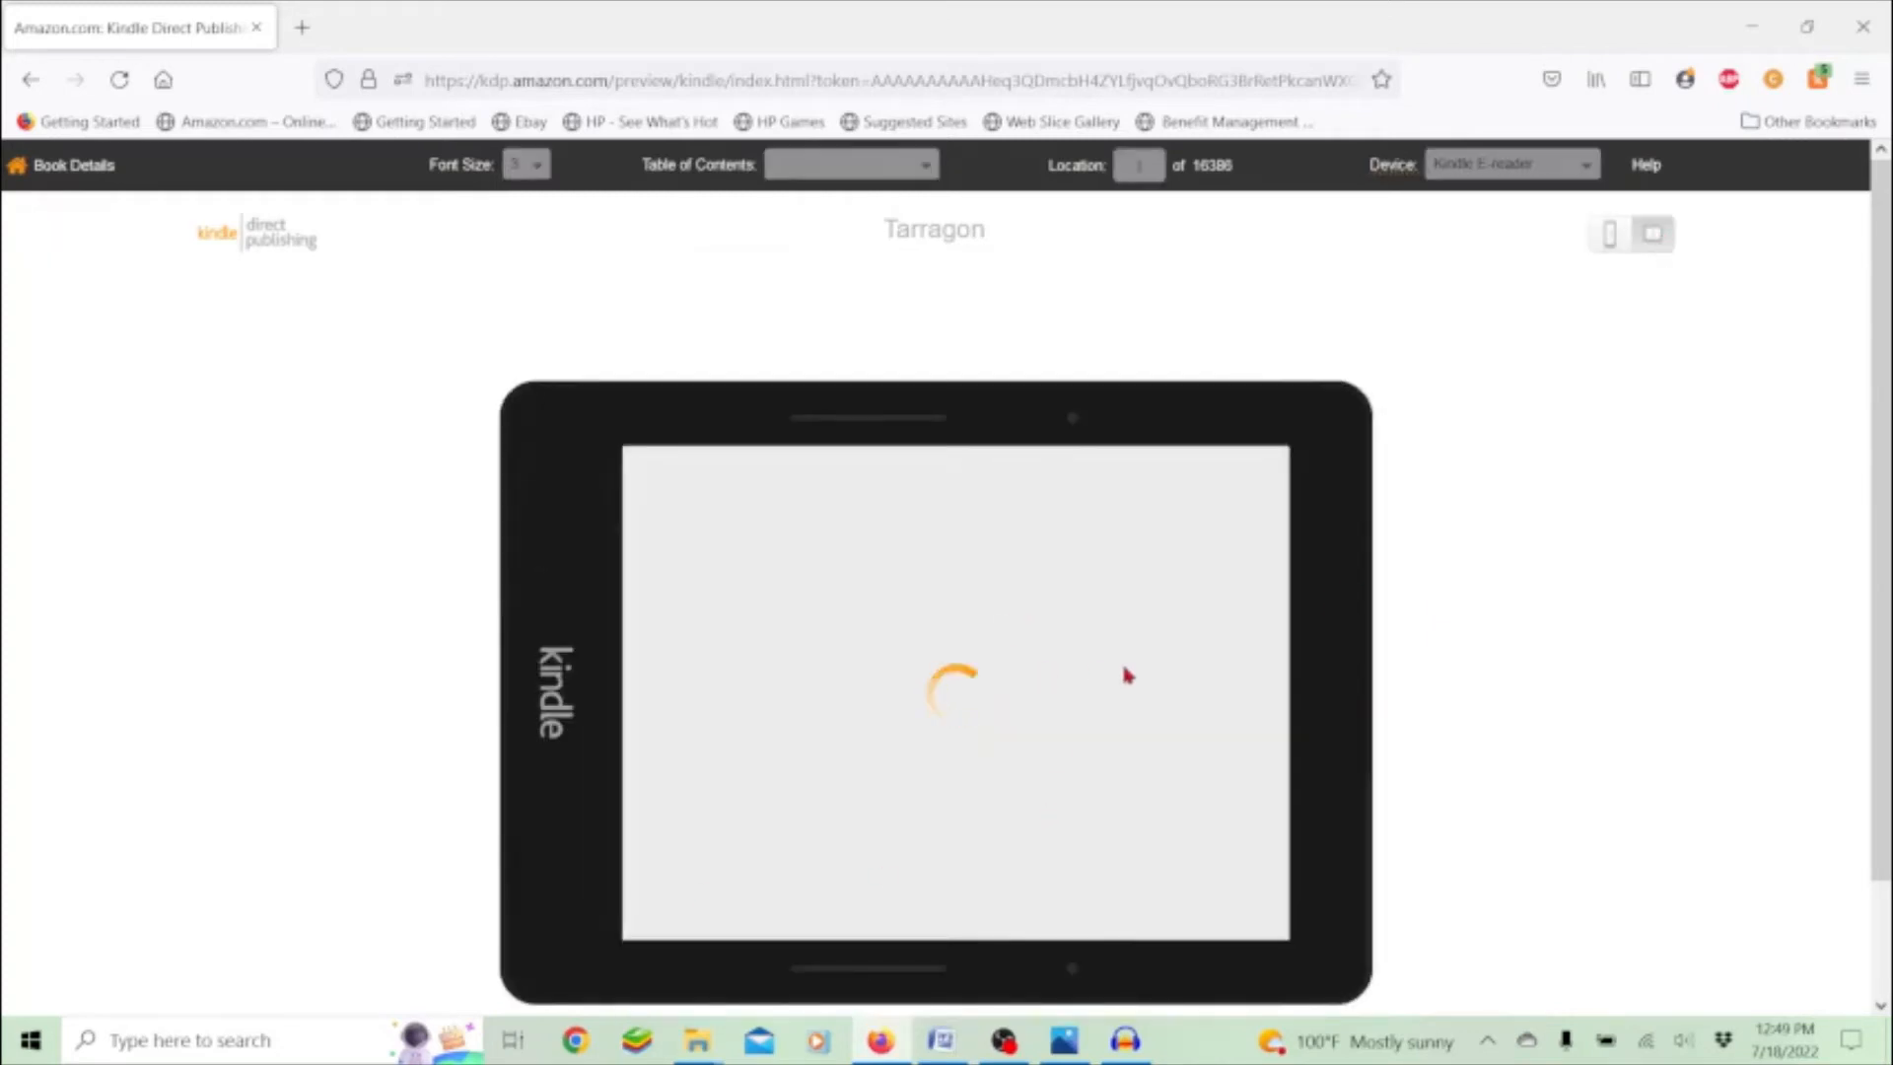
scroll(1170, 657, "down", 1)
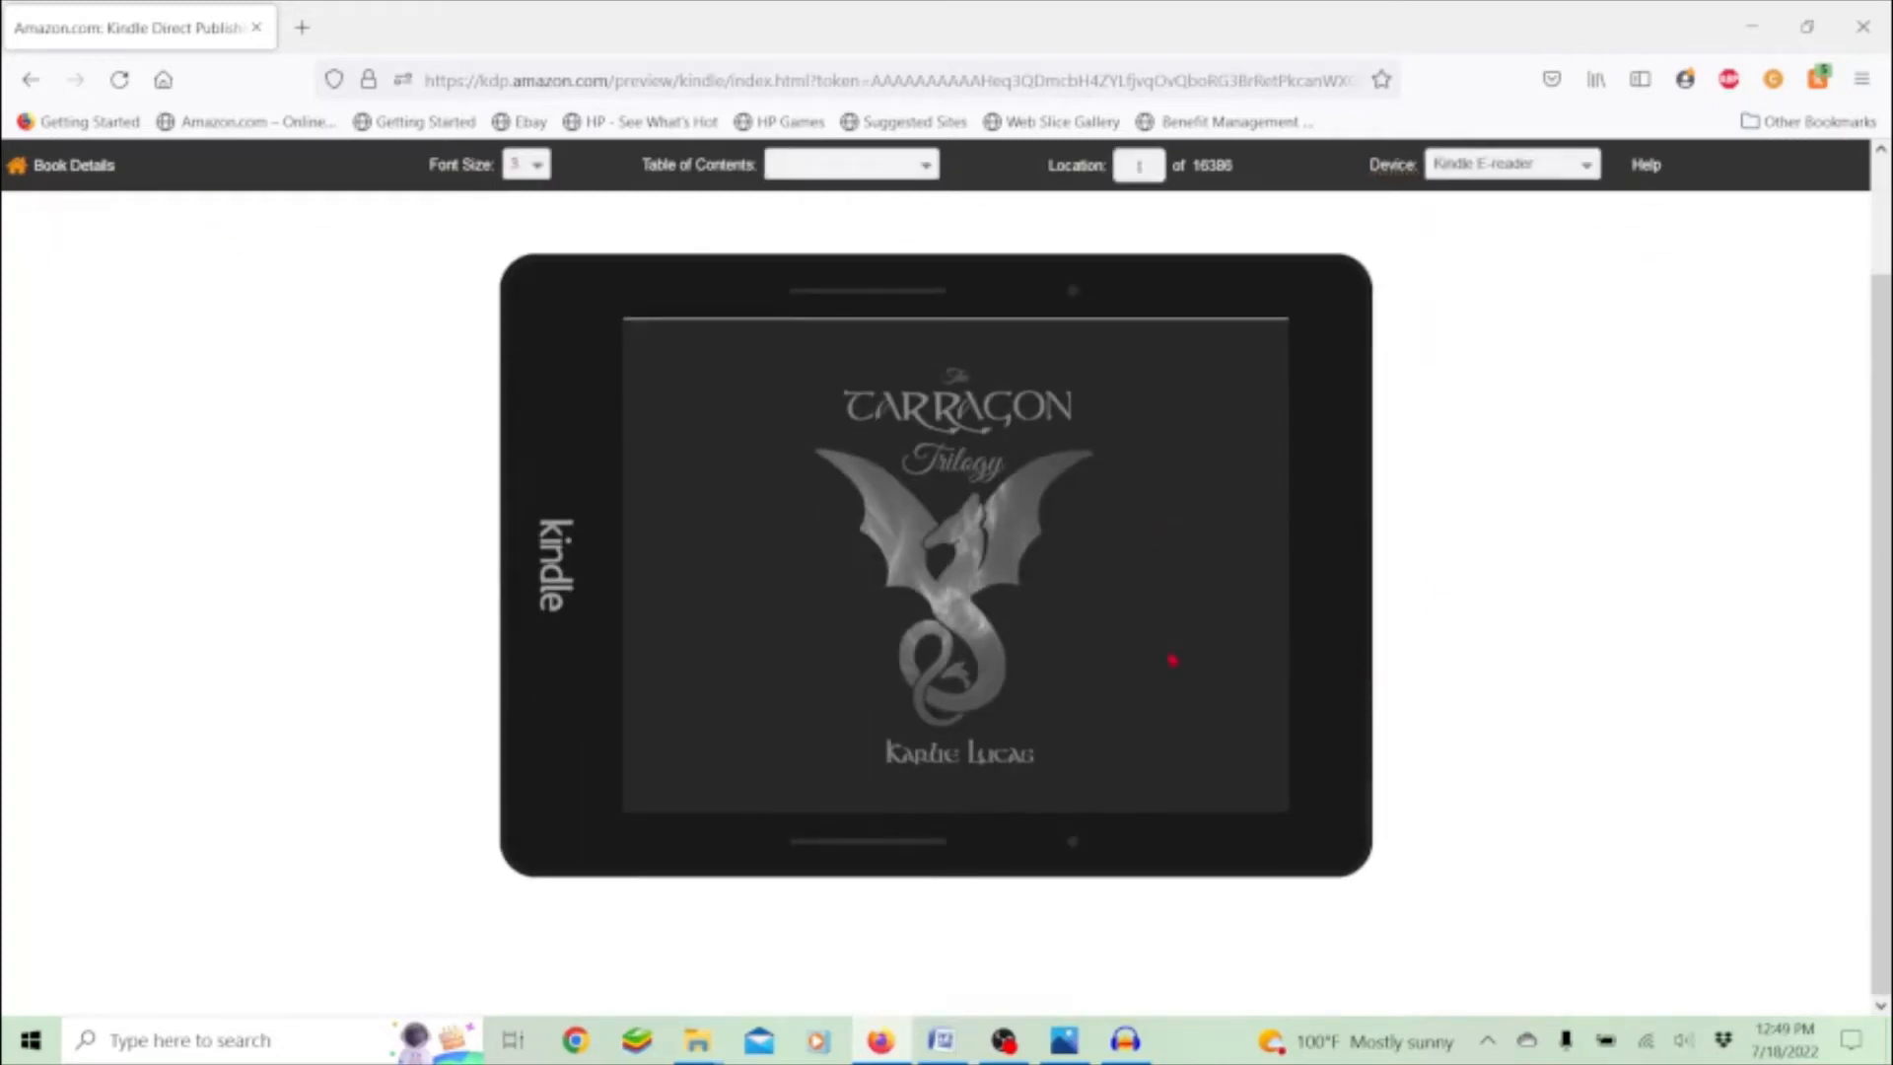
scroll(281, 331, "up", 3)
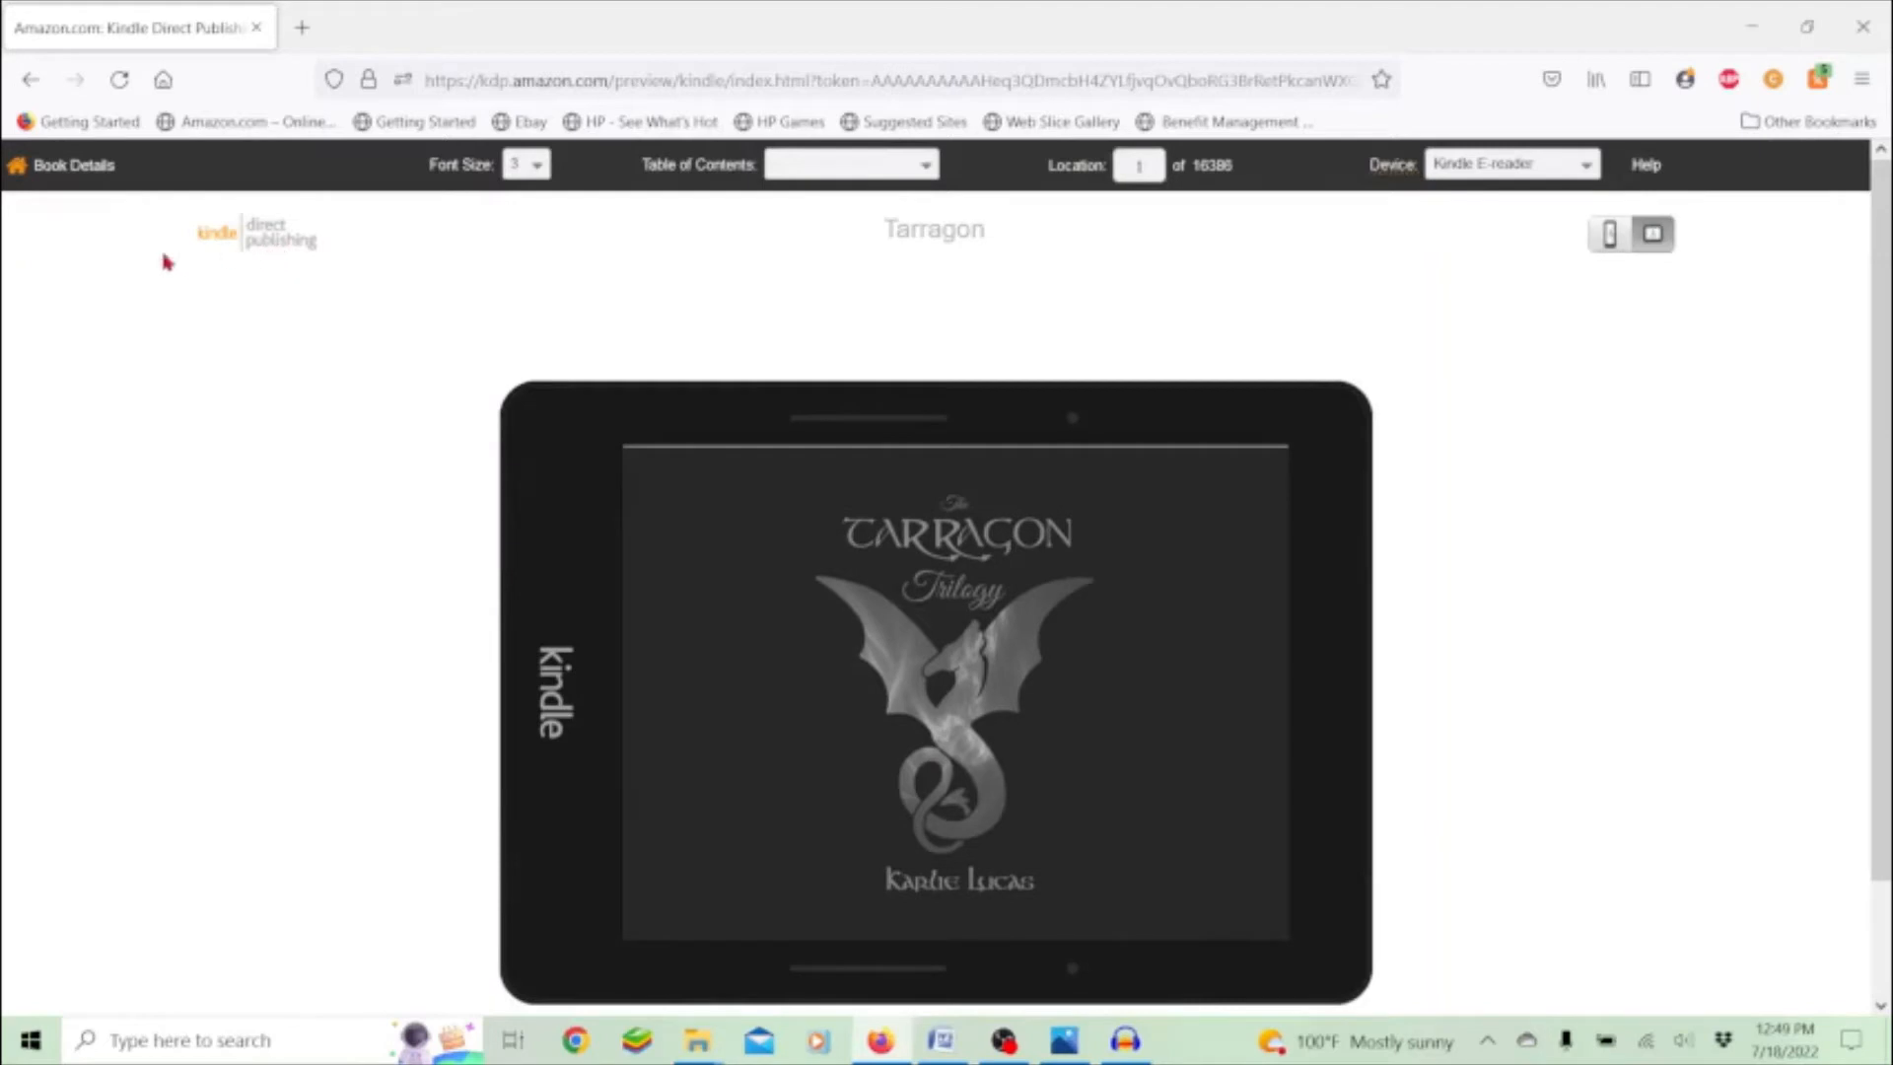
left_click(62, 176)
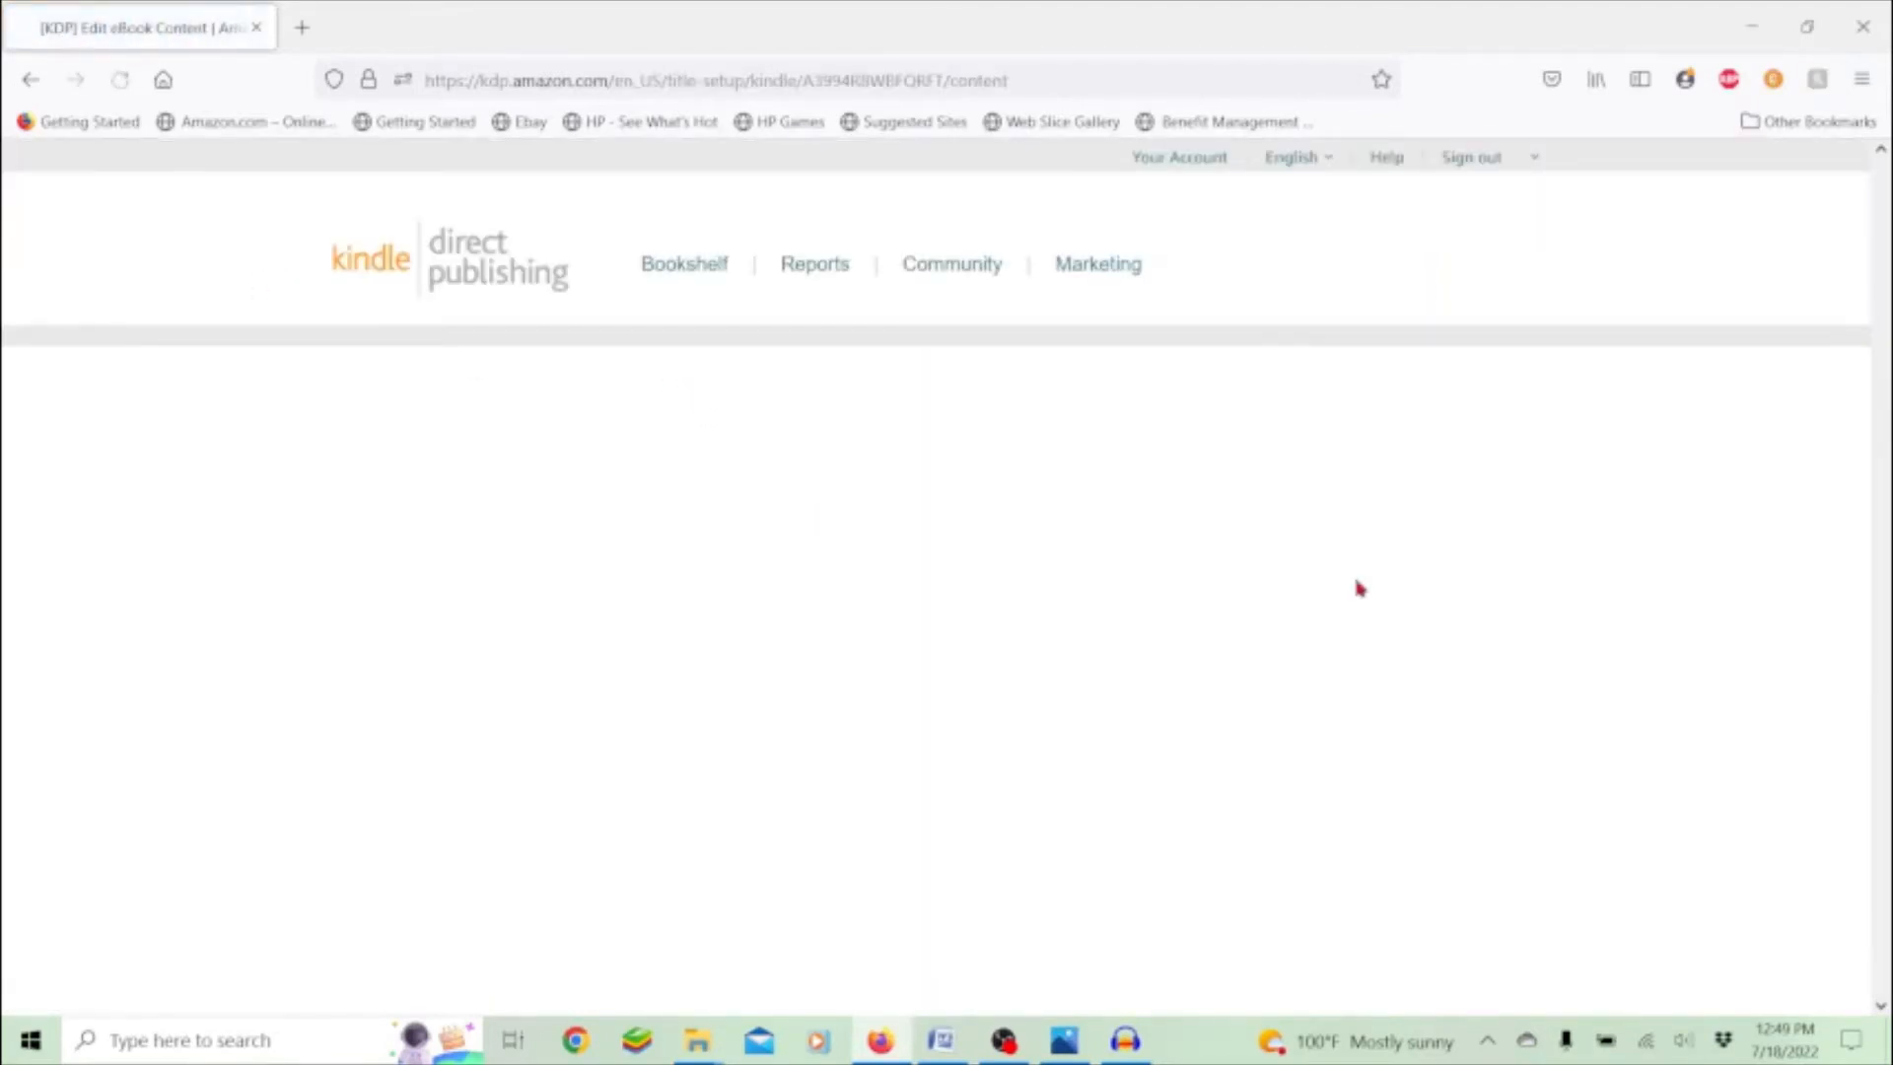
- Review the preview download options, ISBN and publisher on the content page, and save it to continue to pricing
scroll(1386, 702, "down", 5)
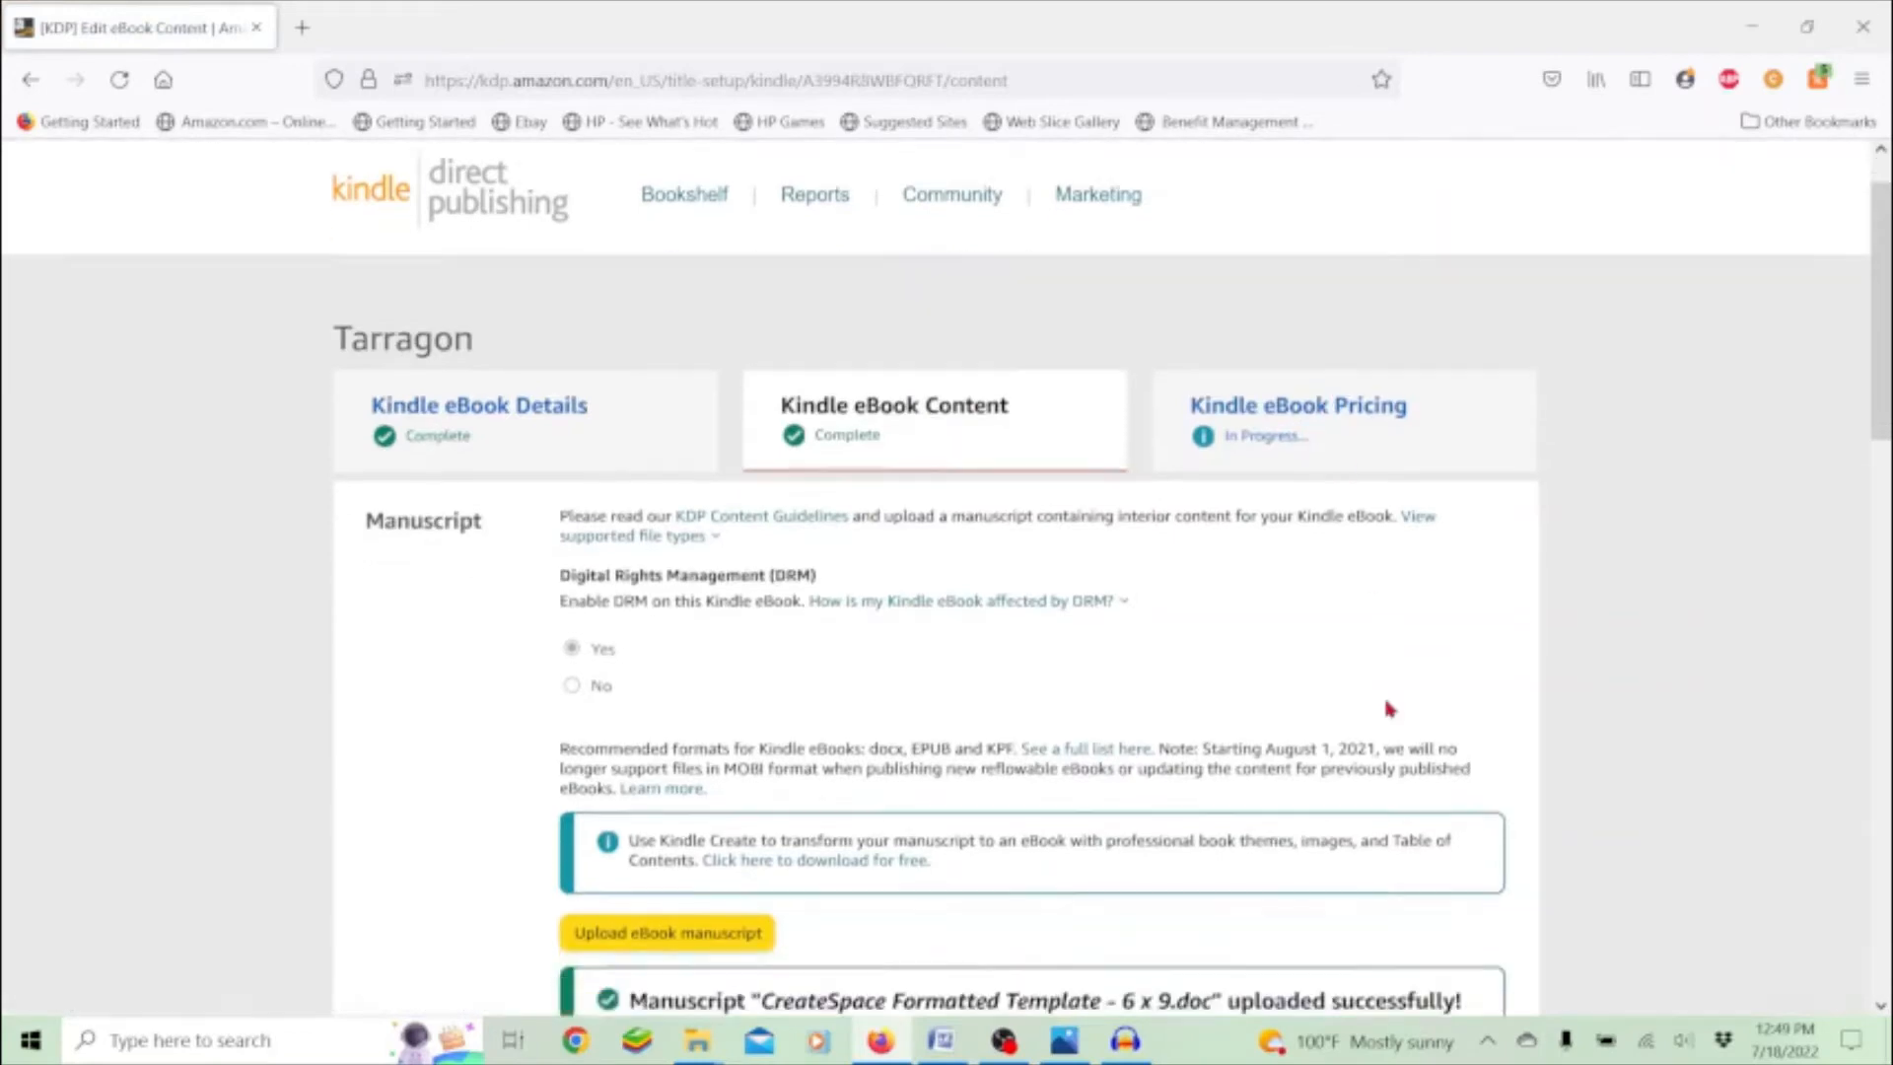
scroll(1387, 702, "down", 8)
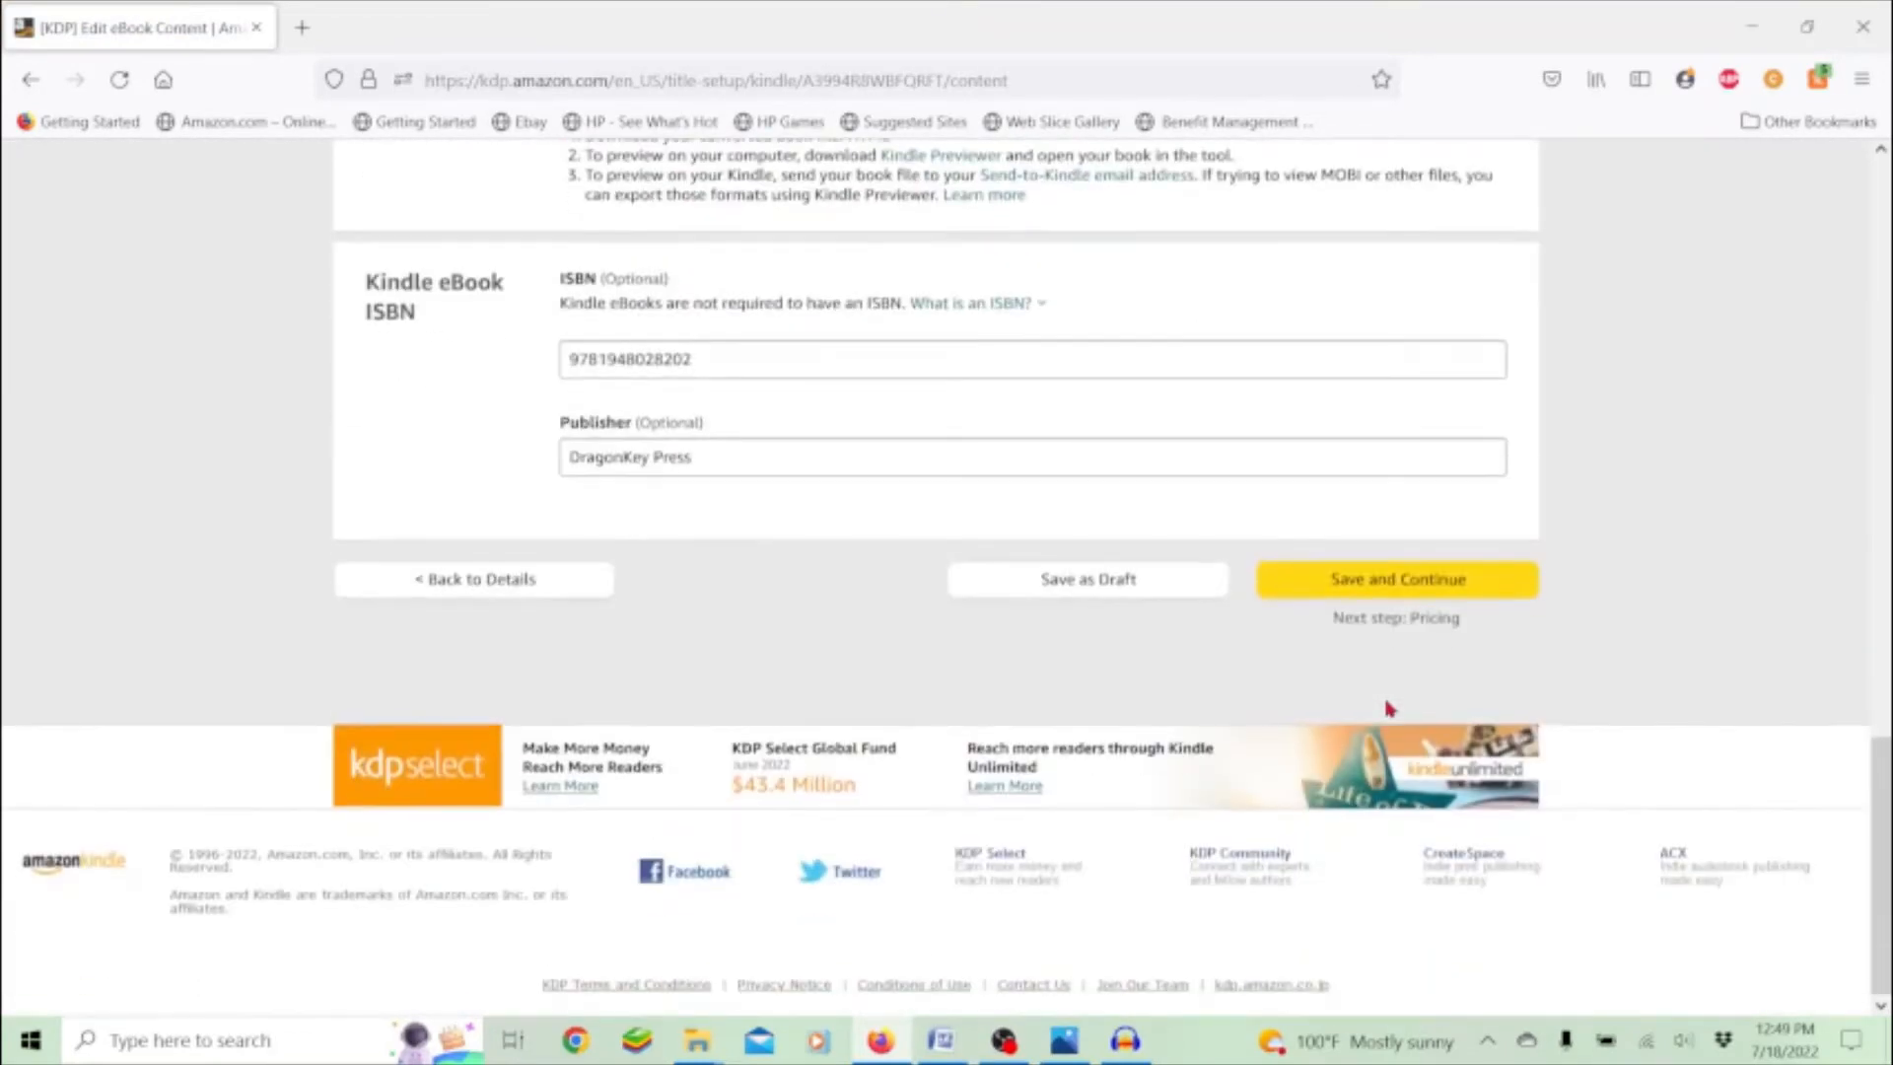
scroll(1388, 708, "up", 3)
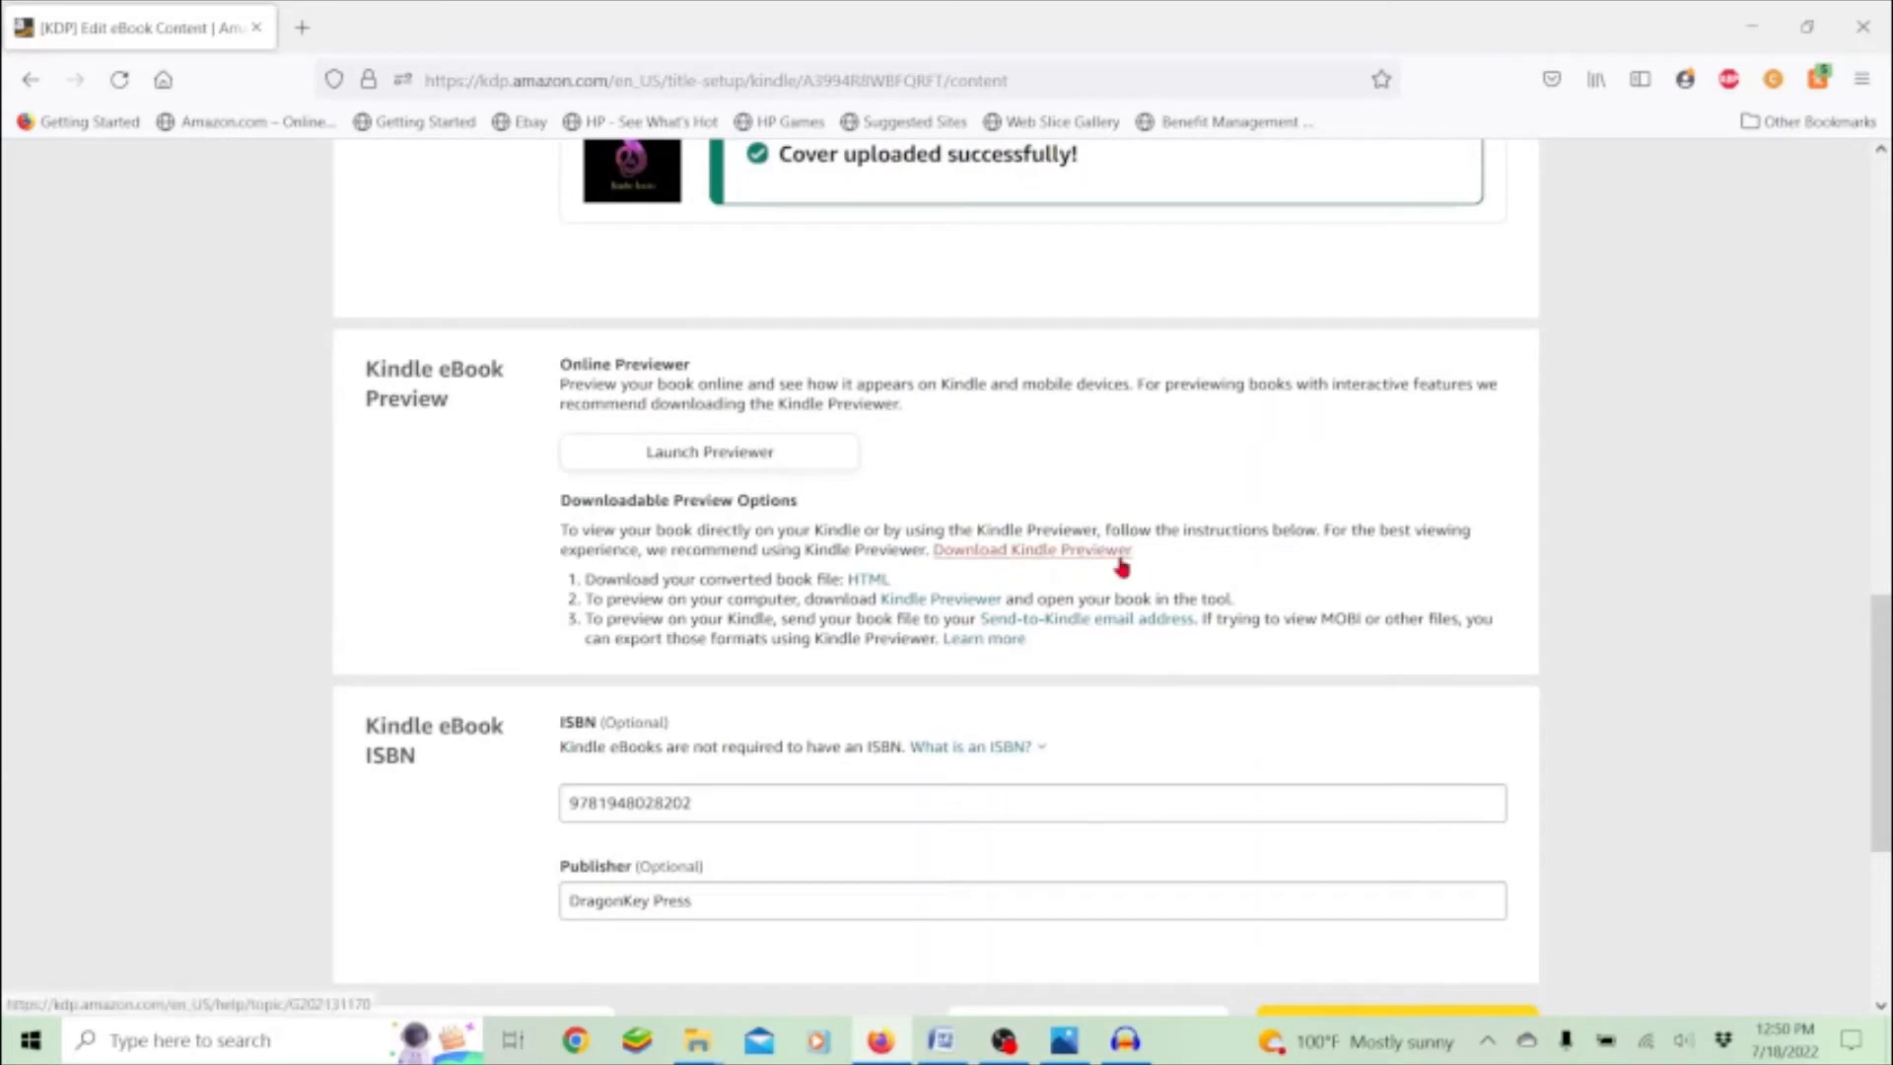
scroll(1122, 567, "down", 2)
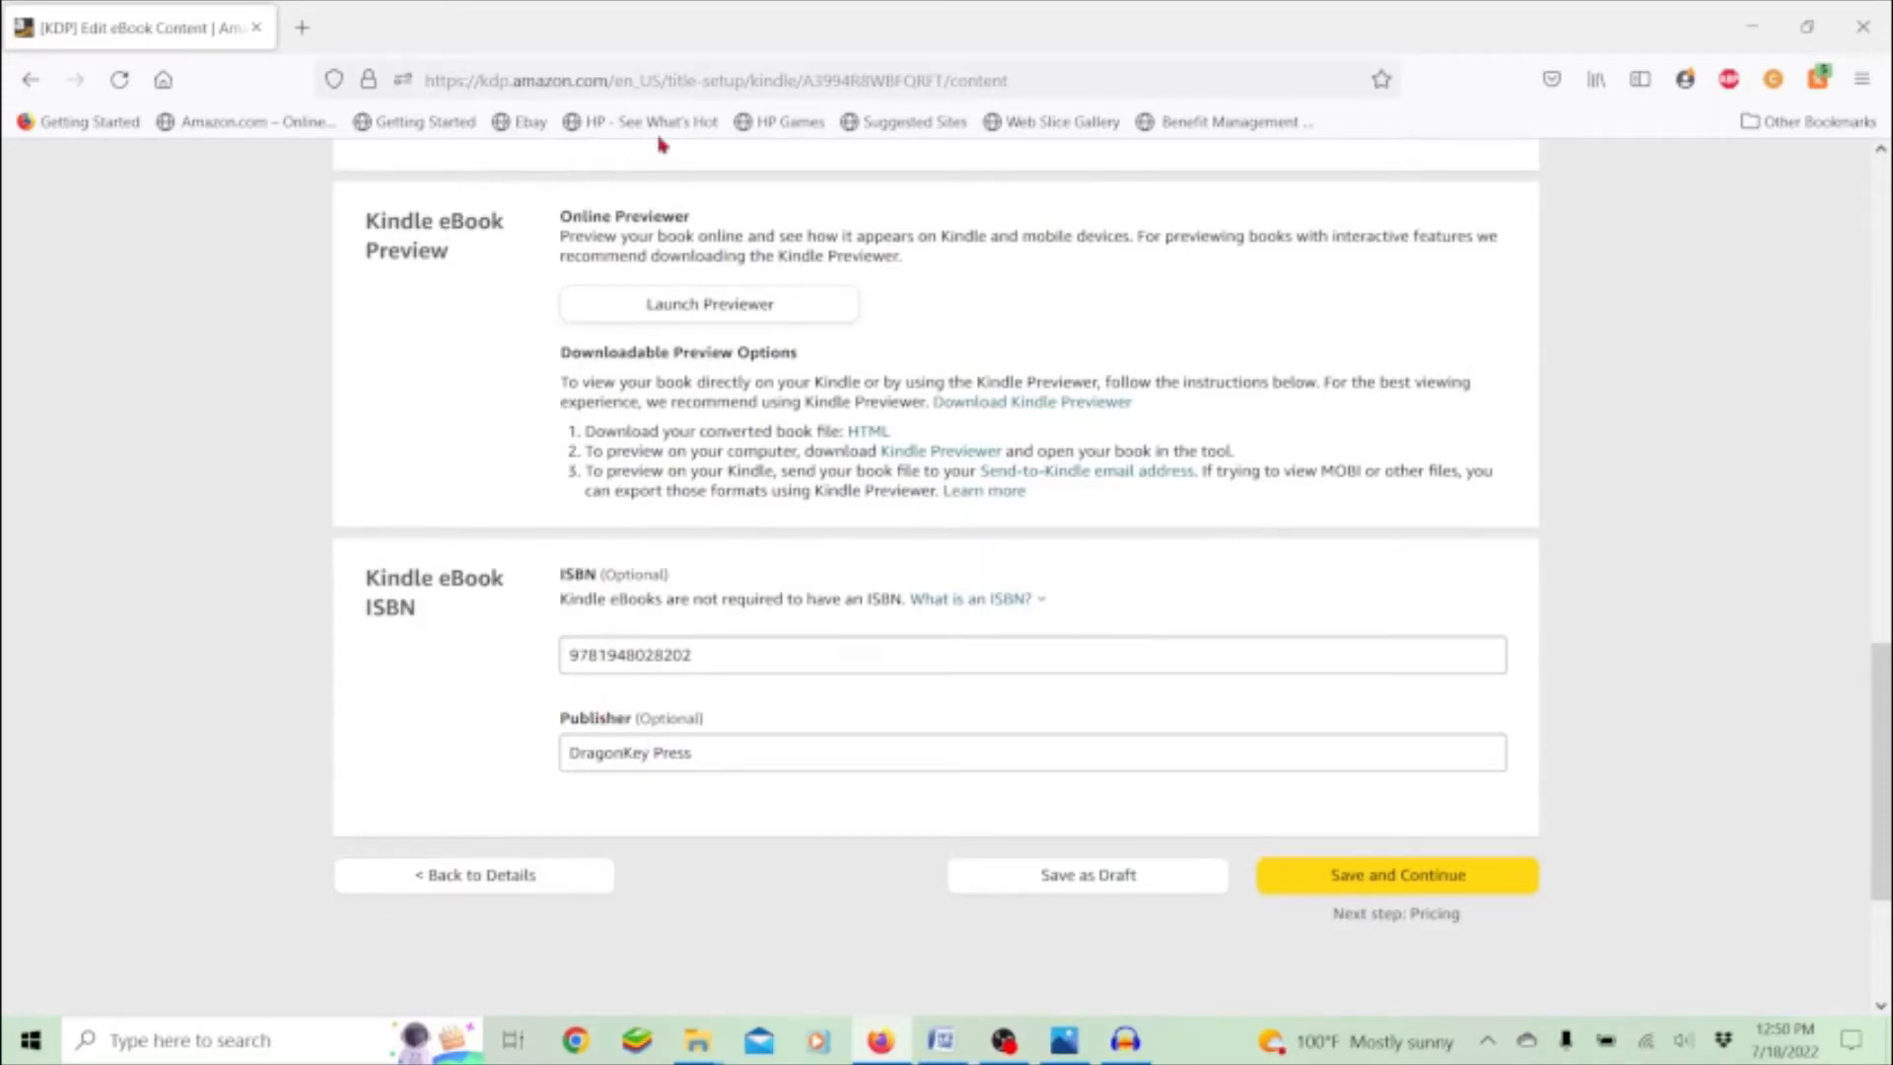
scroll(757, 567, "down", 2)
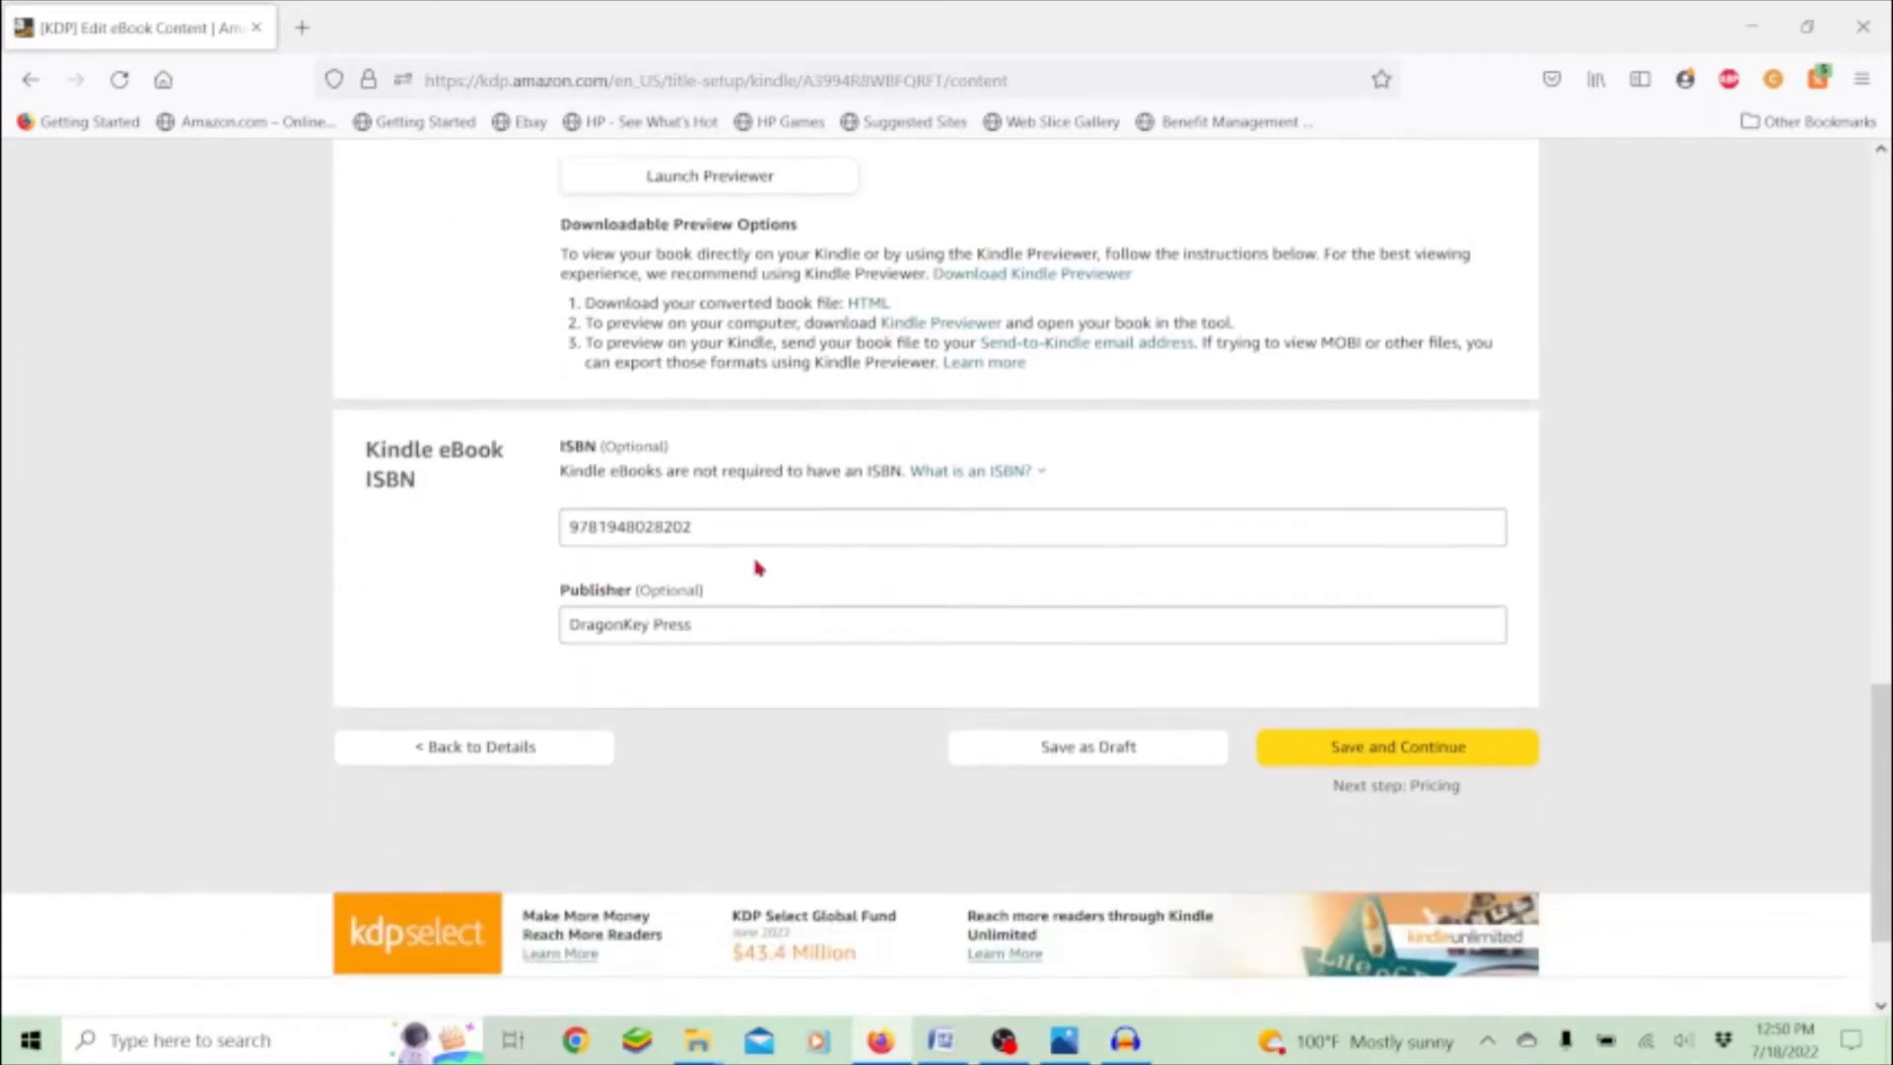
left_click_drag(718, 509, 562, 526)
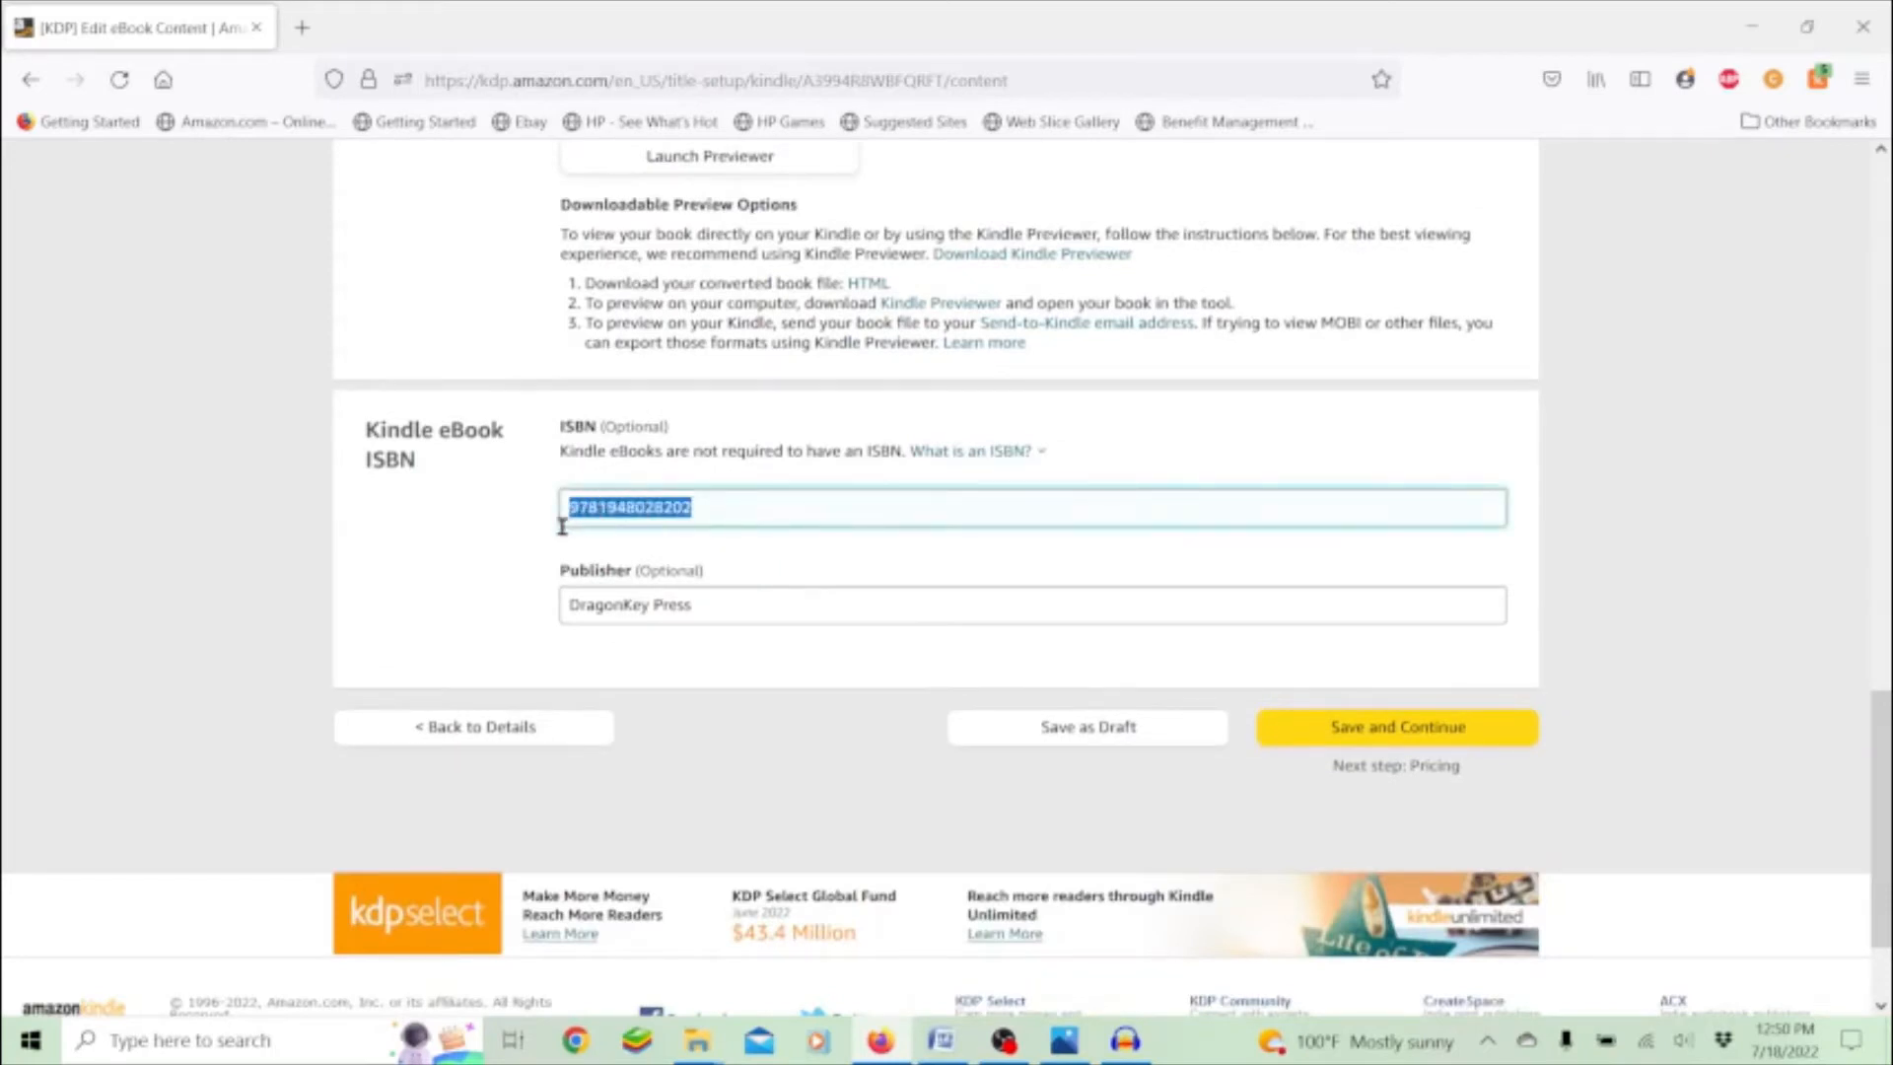
left_click_drag(696, 609, 552, 618)
left_click(805, 667)
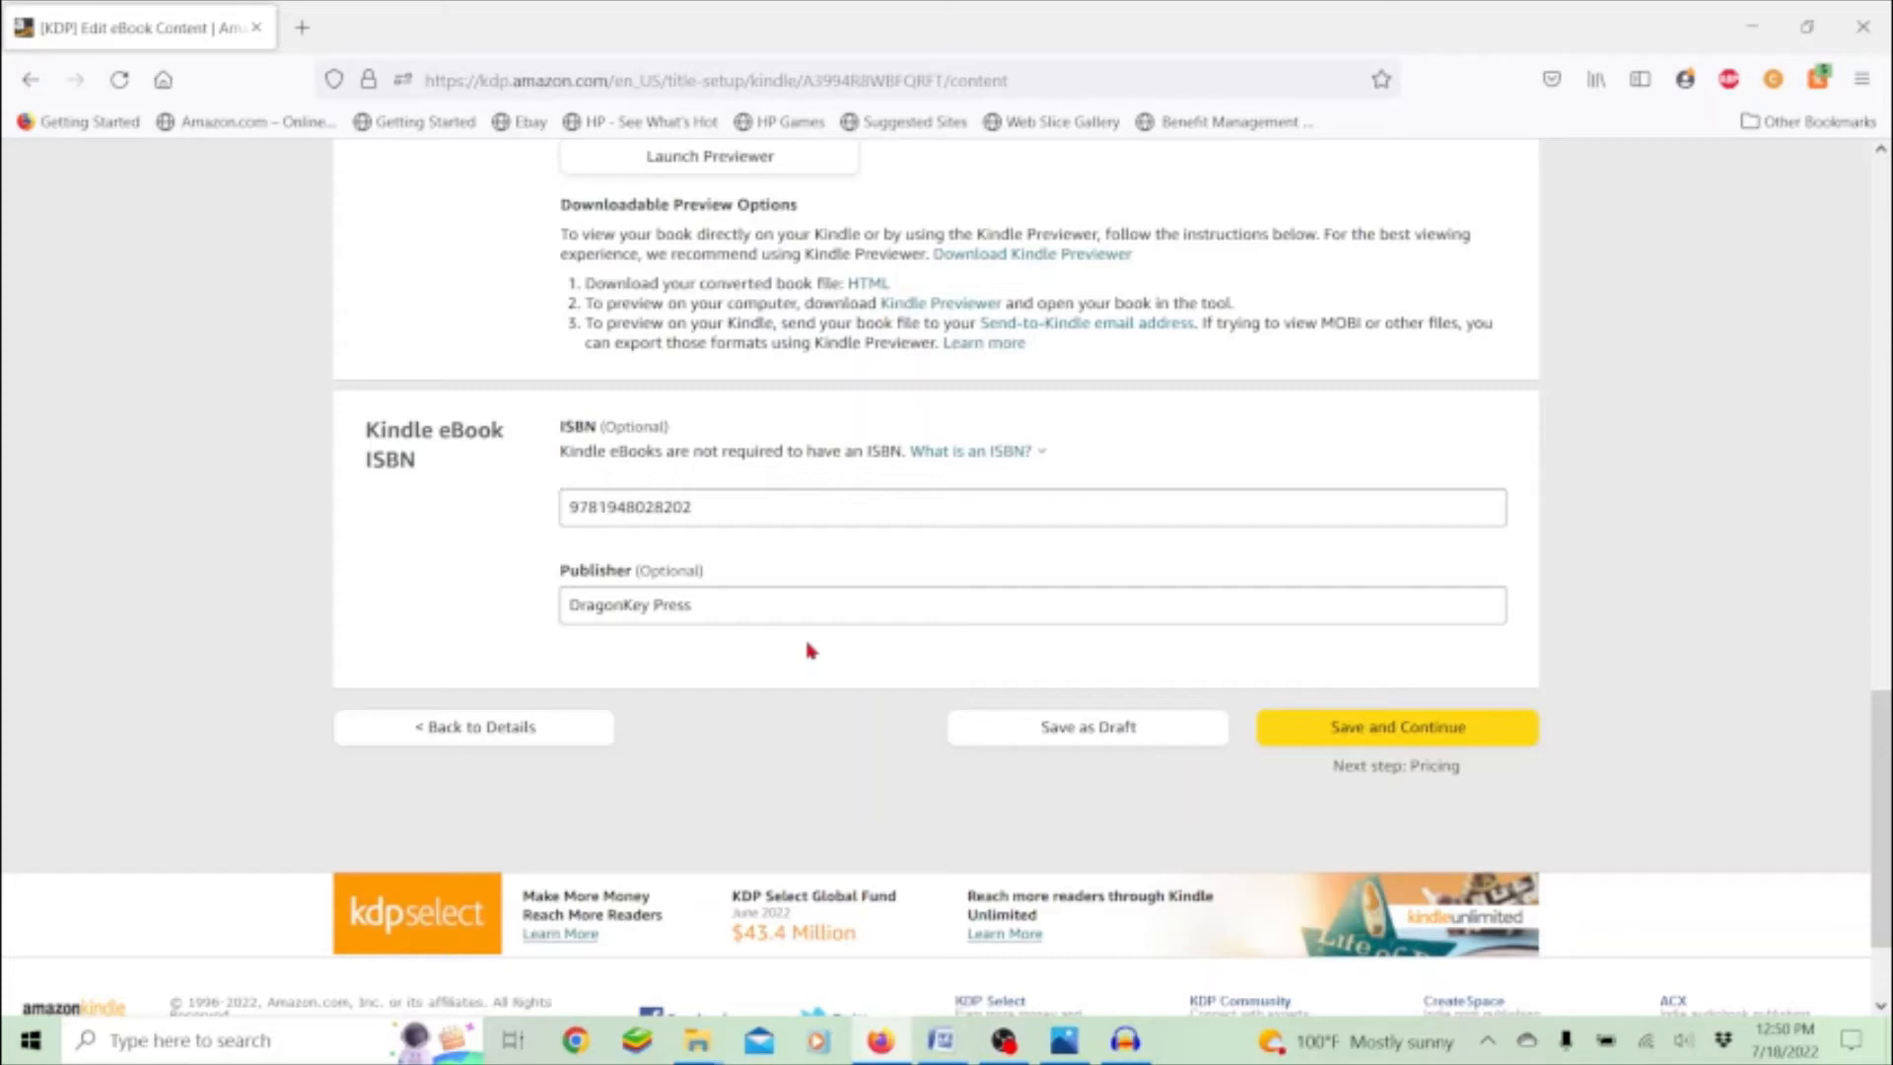
left_click(1353, 744)
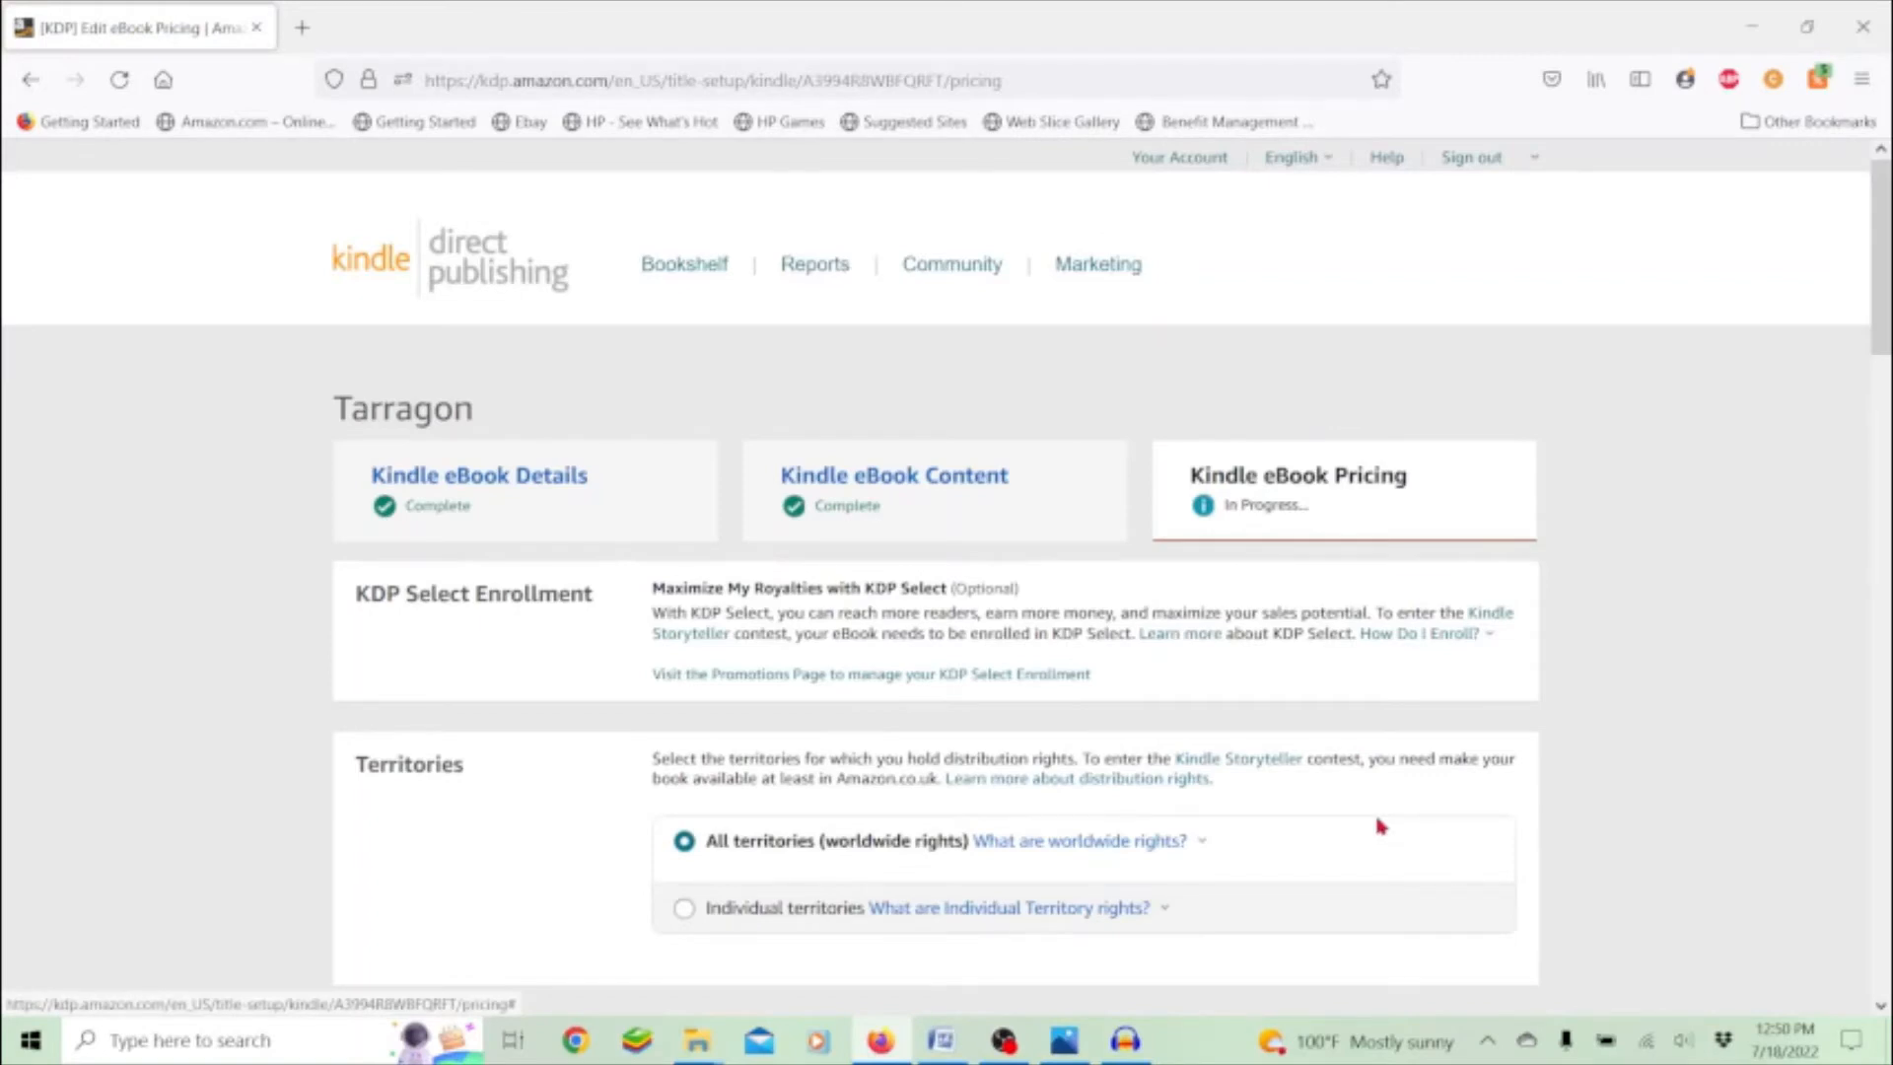
- Read the explanations of worldwide rights and individual territory rights for the book's distribution
scroll(1381, 826, "down", 3)
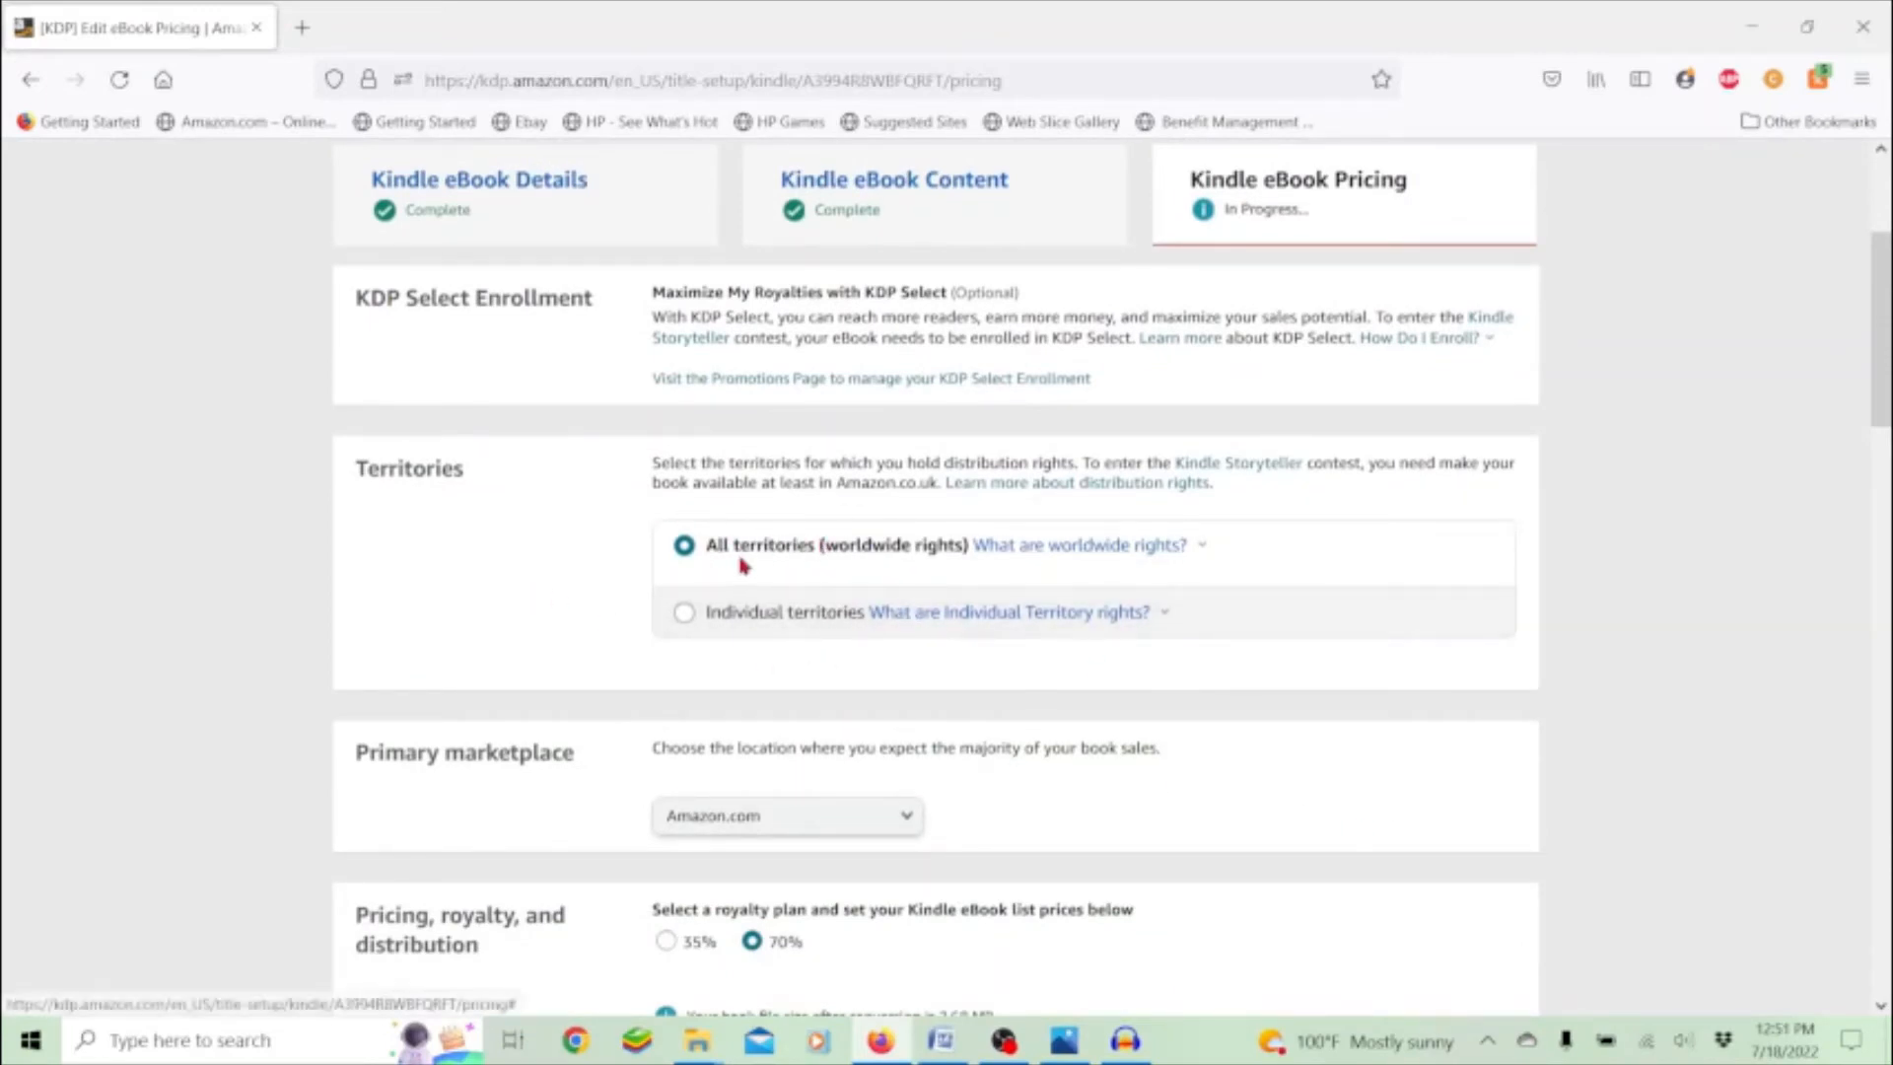
mouse_move(1147, 551)
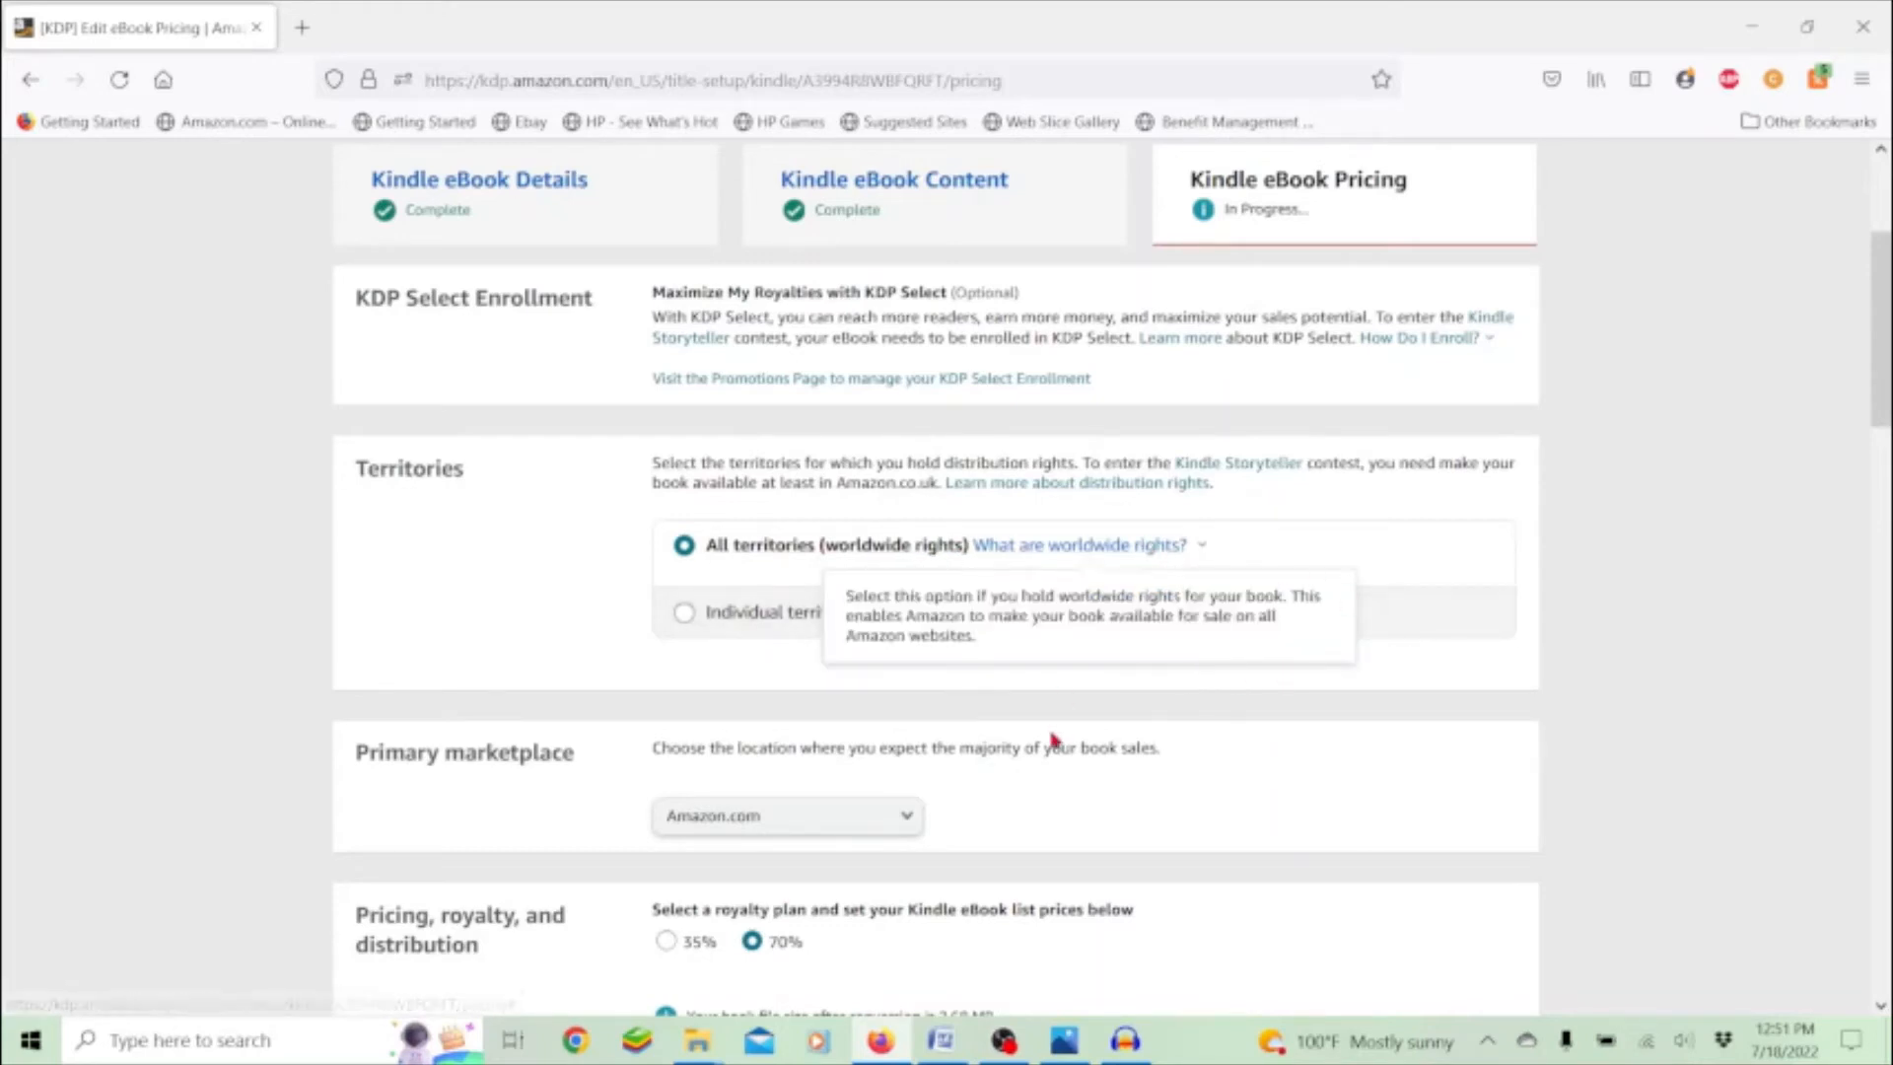
mouse_move(1014, 624)
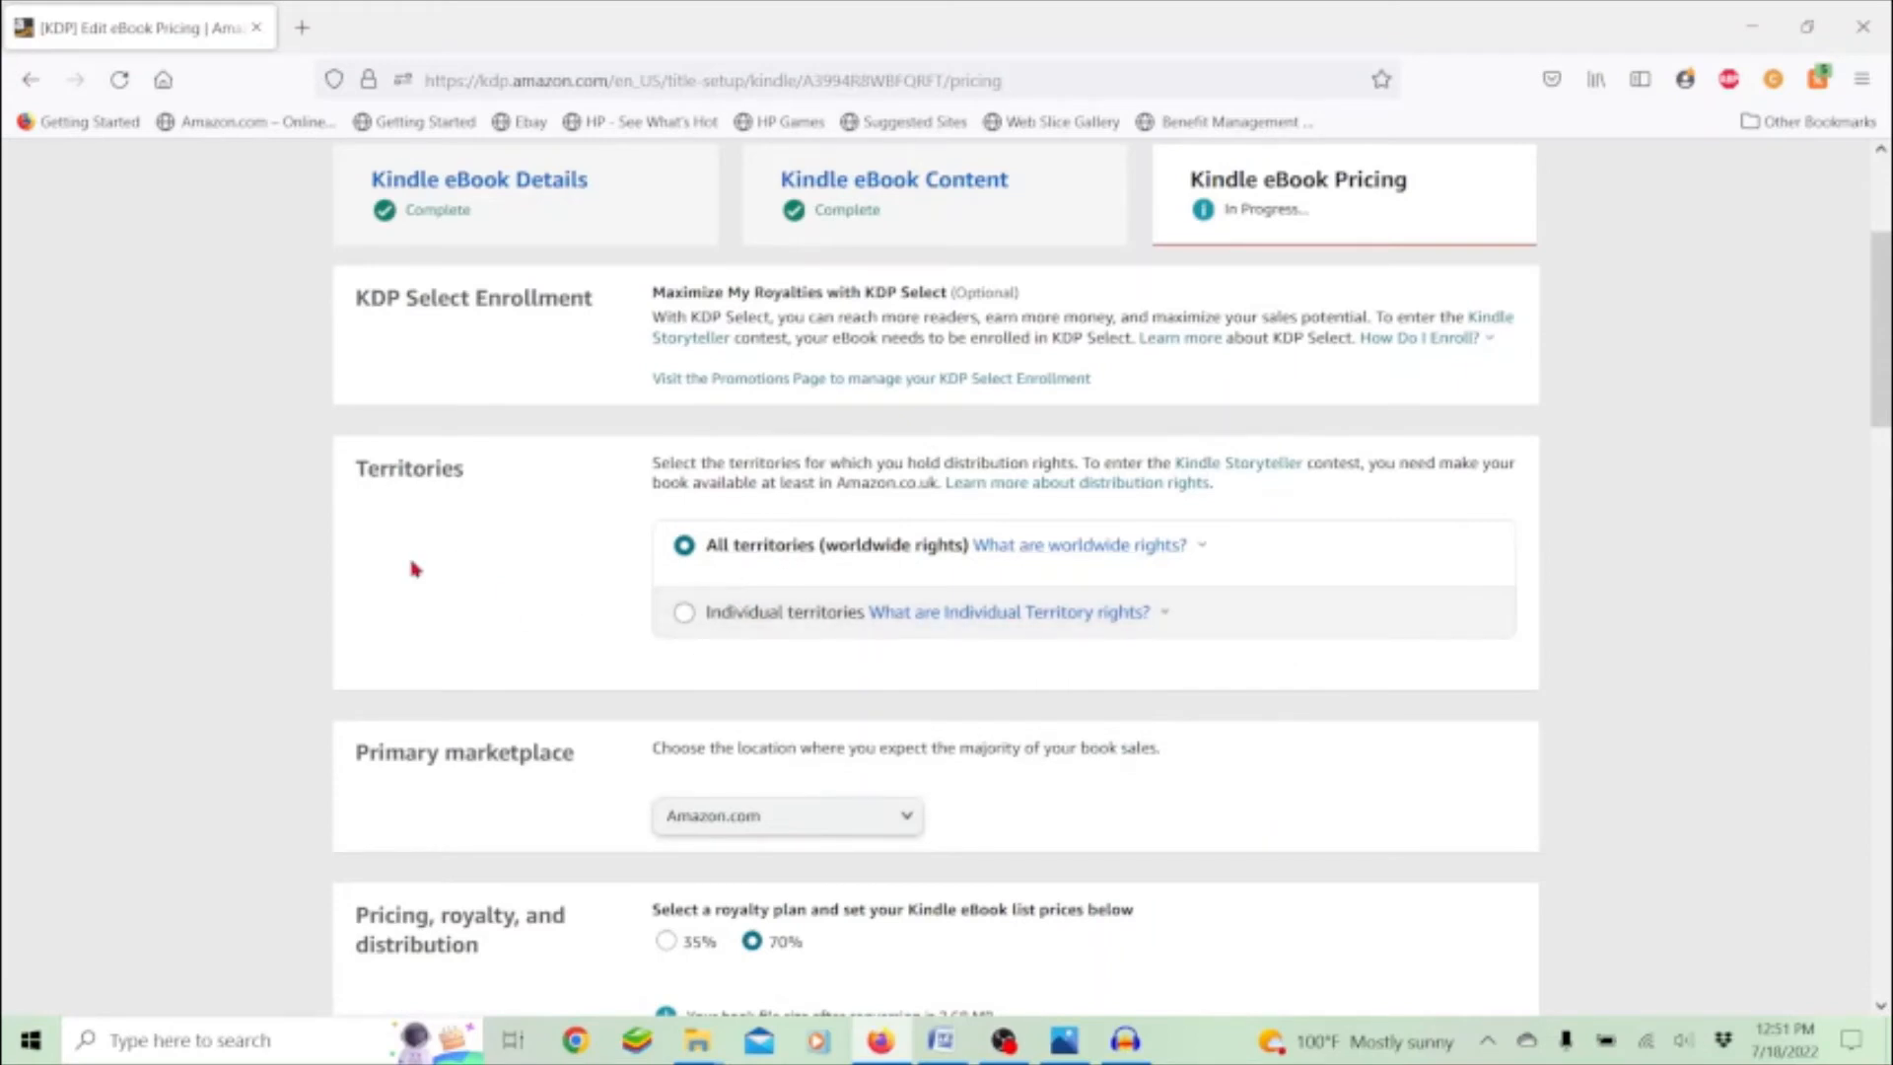
- View the list of available primary marketplaces and close it with Amazon.com still selected
scroll(415, 569, "down", 3)
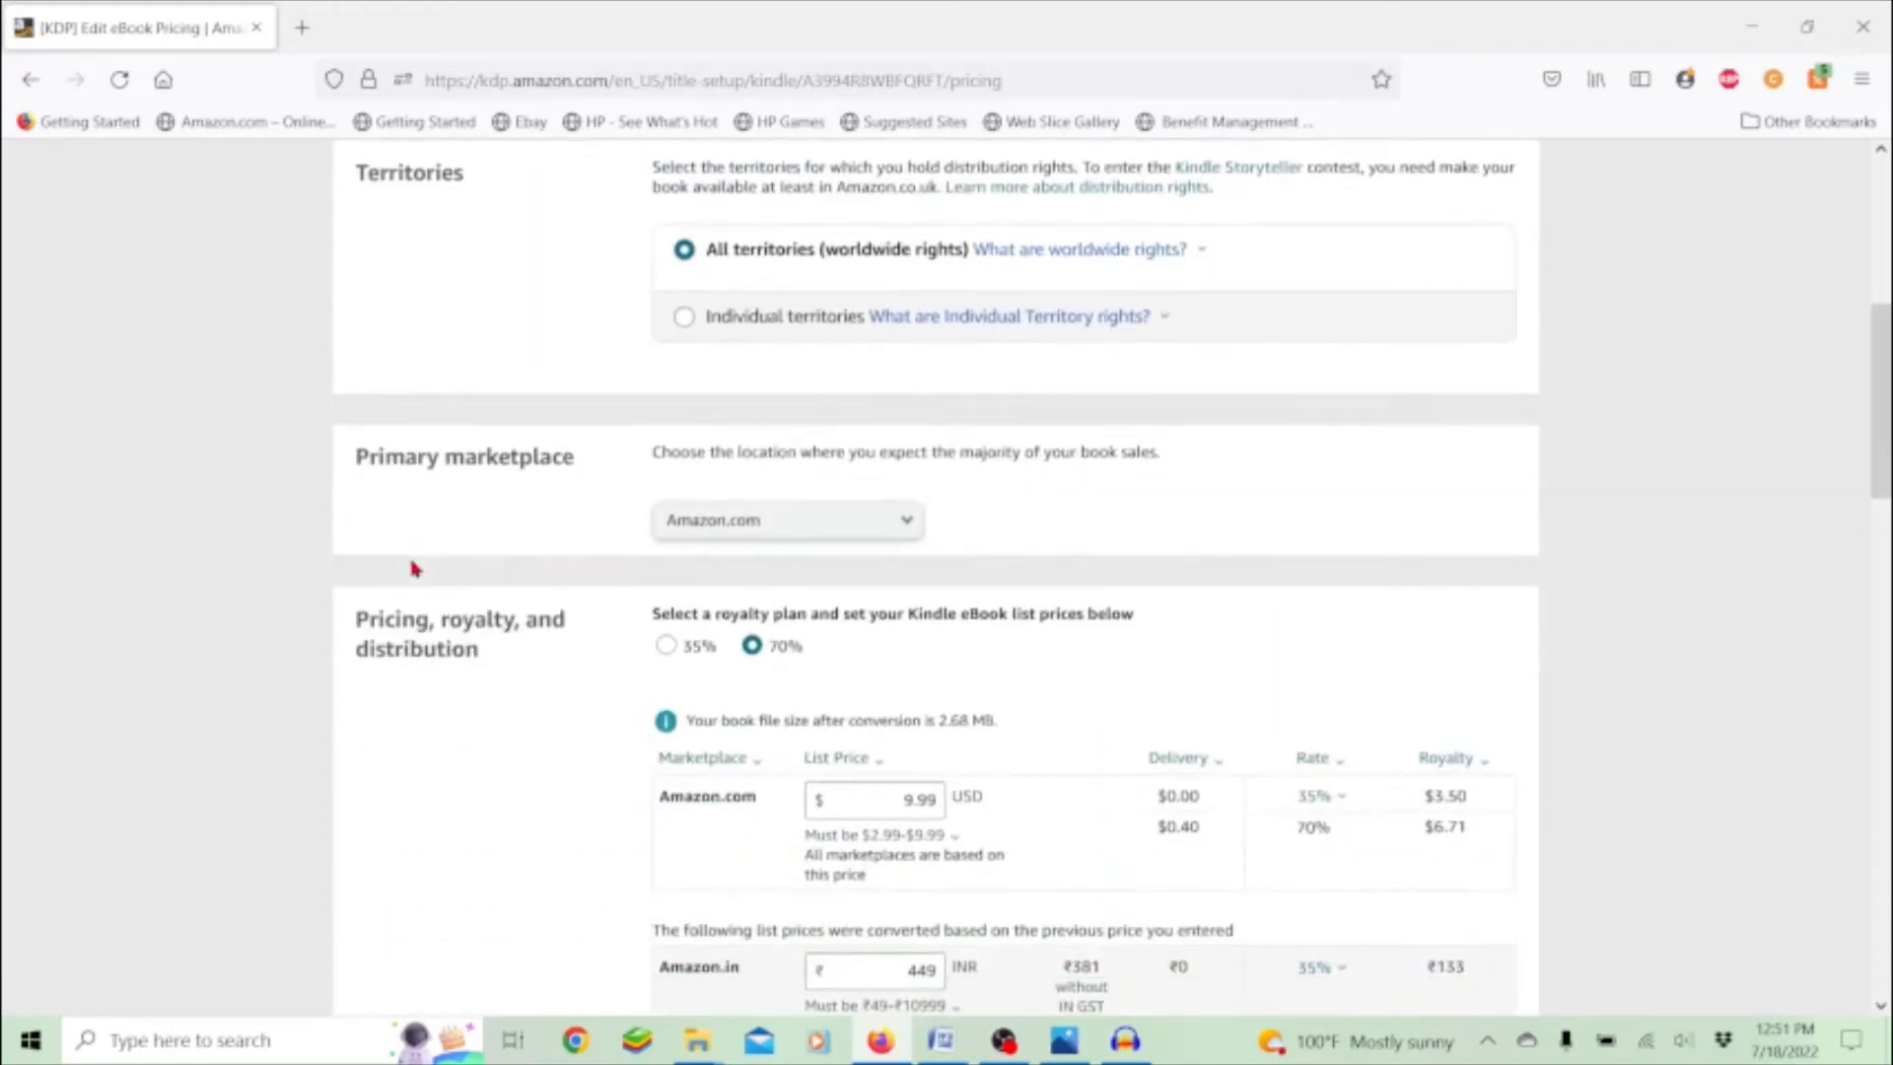
scroll(474, 567, "down", 2)
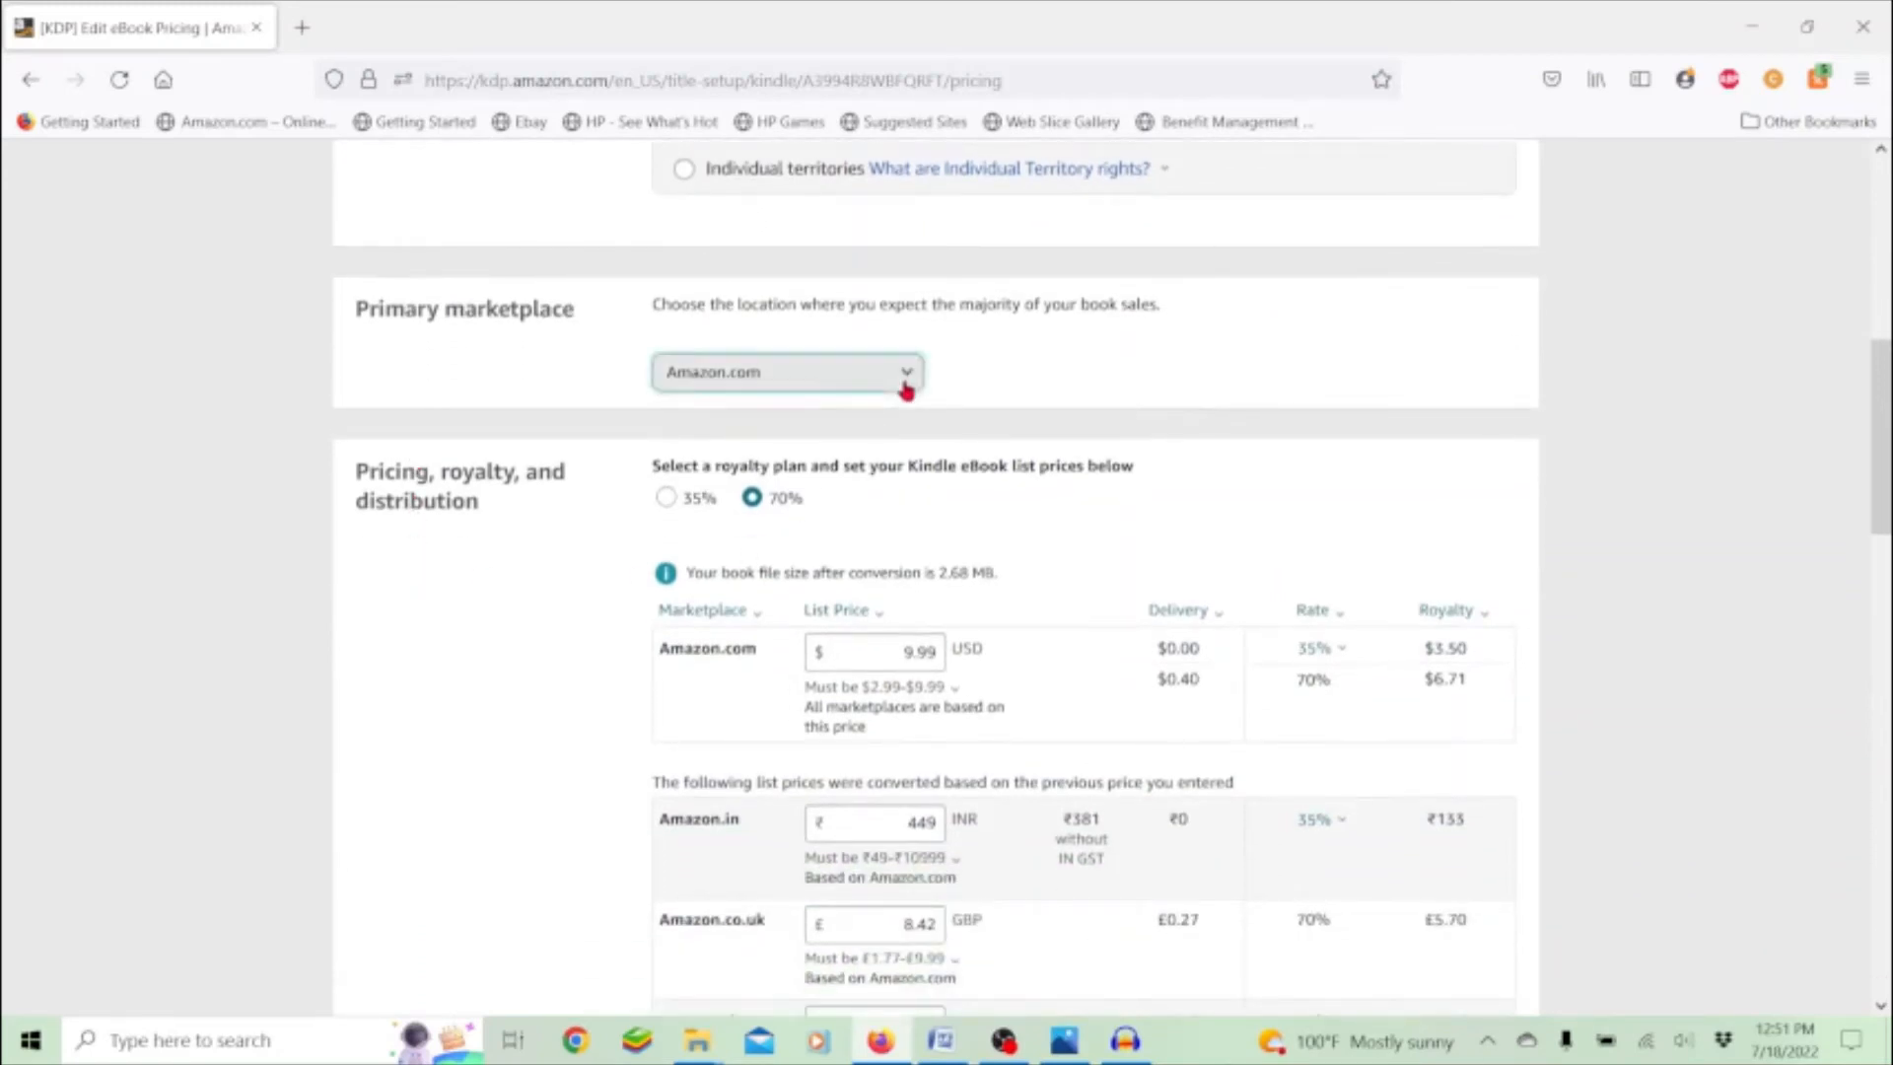
left_click(906, 390)
left_click(906, 391)
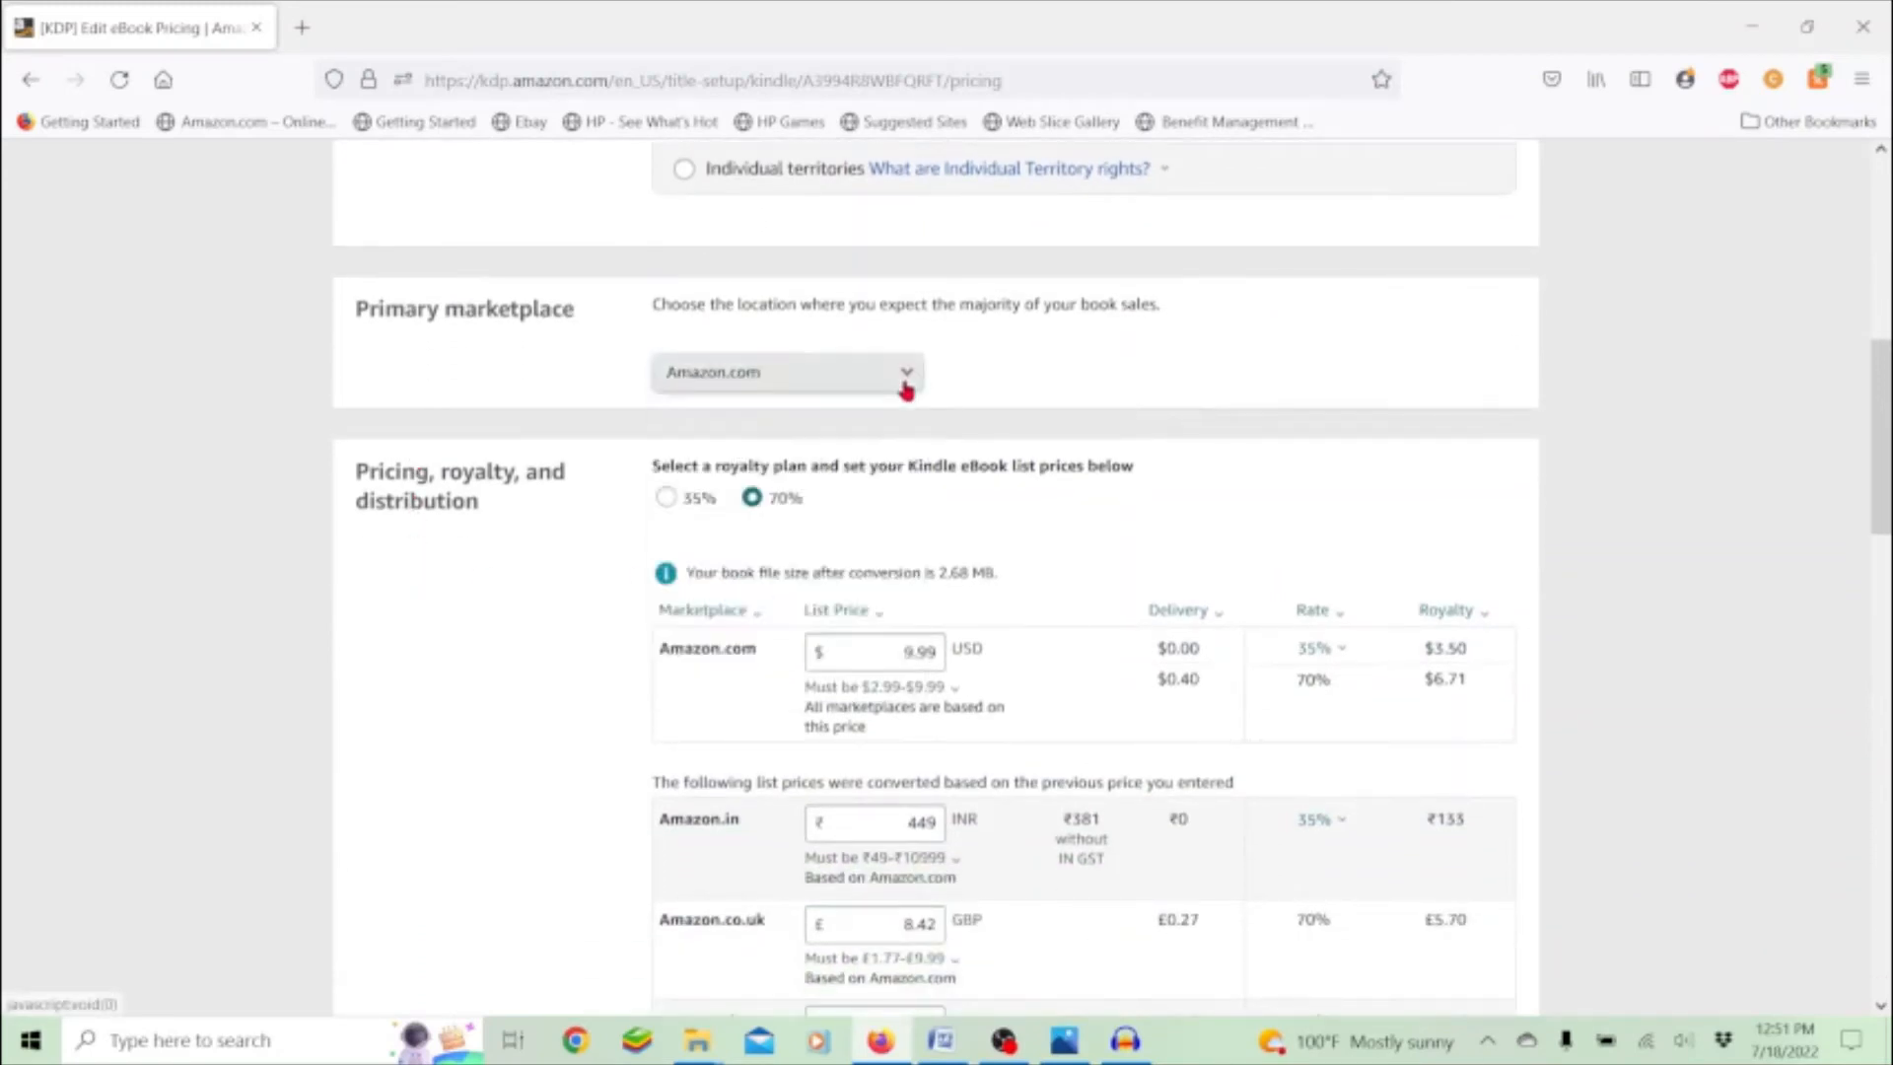
left_click(906, 391)
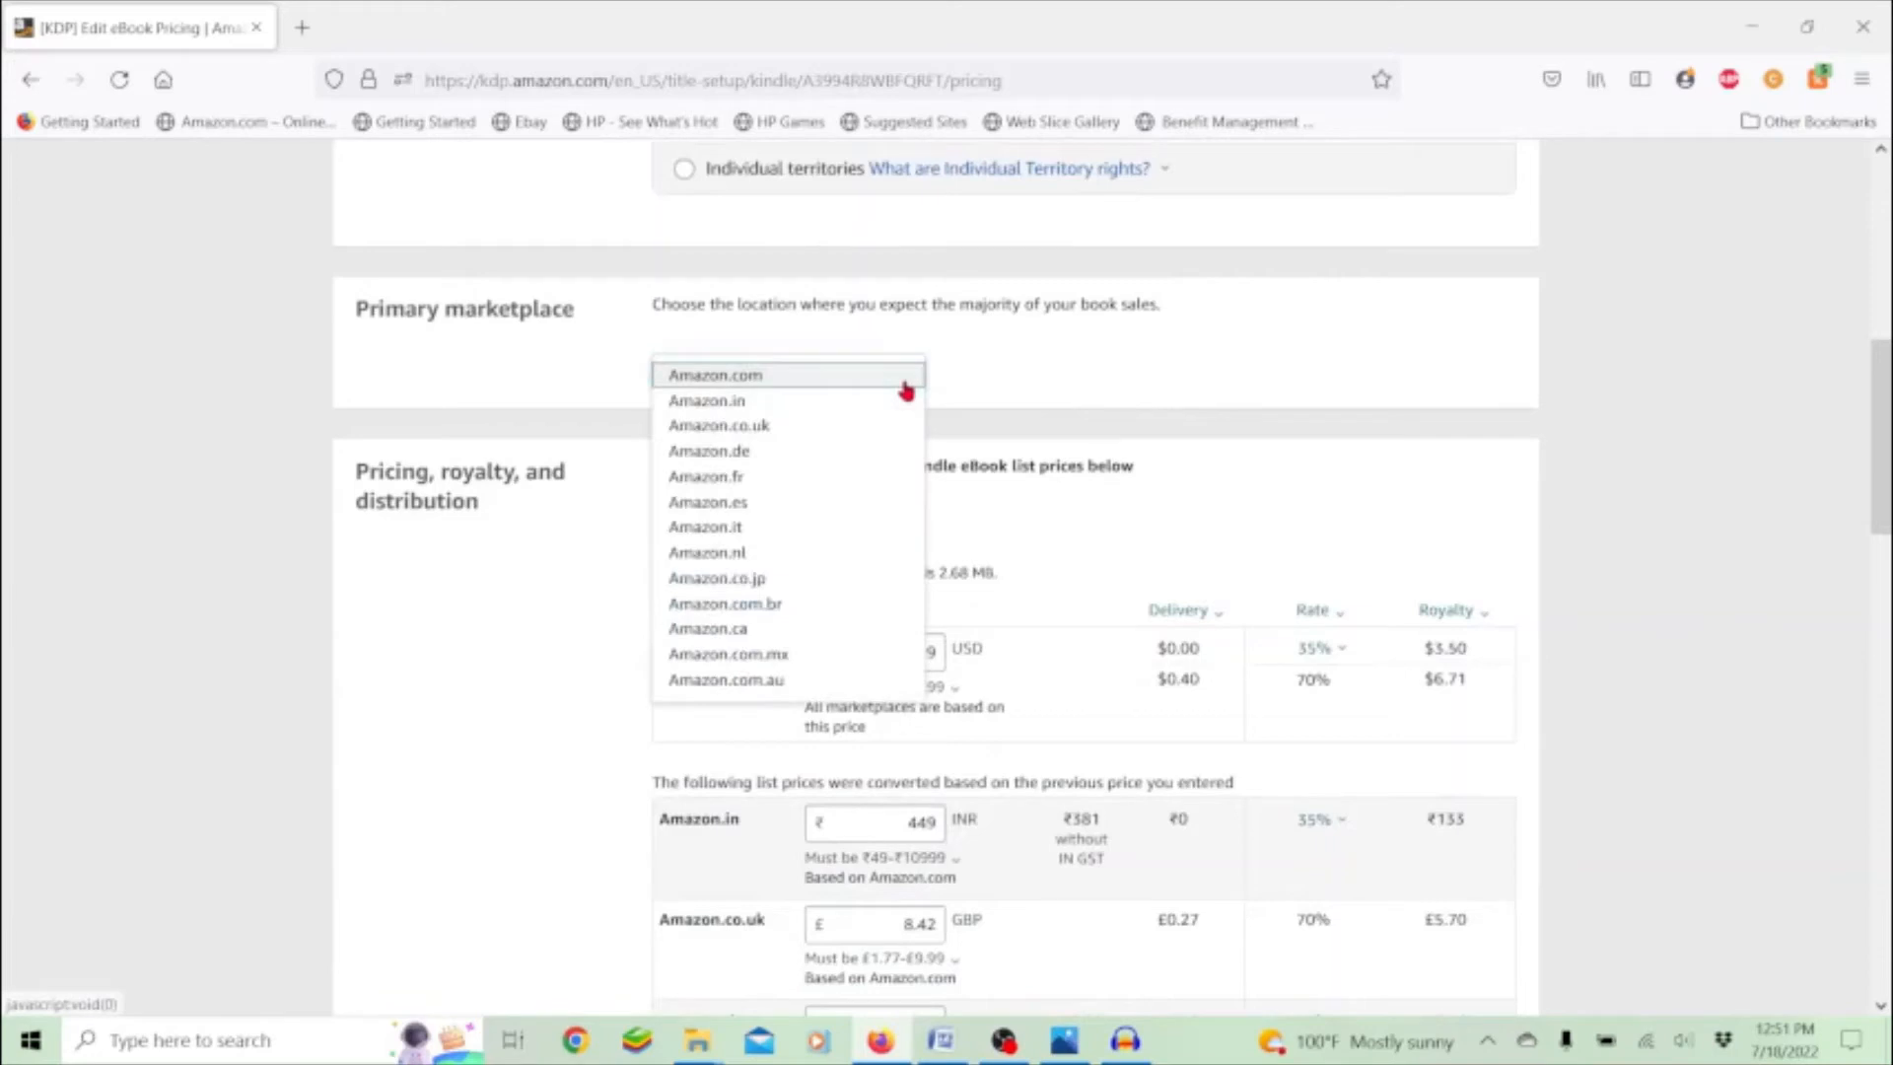
left_click(1040, 379)
- Examine the royalty plan, the Amazon.com royalty rates and the allowed list price range
scroll(1040, 380, "down", 2)
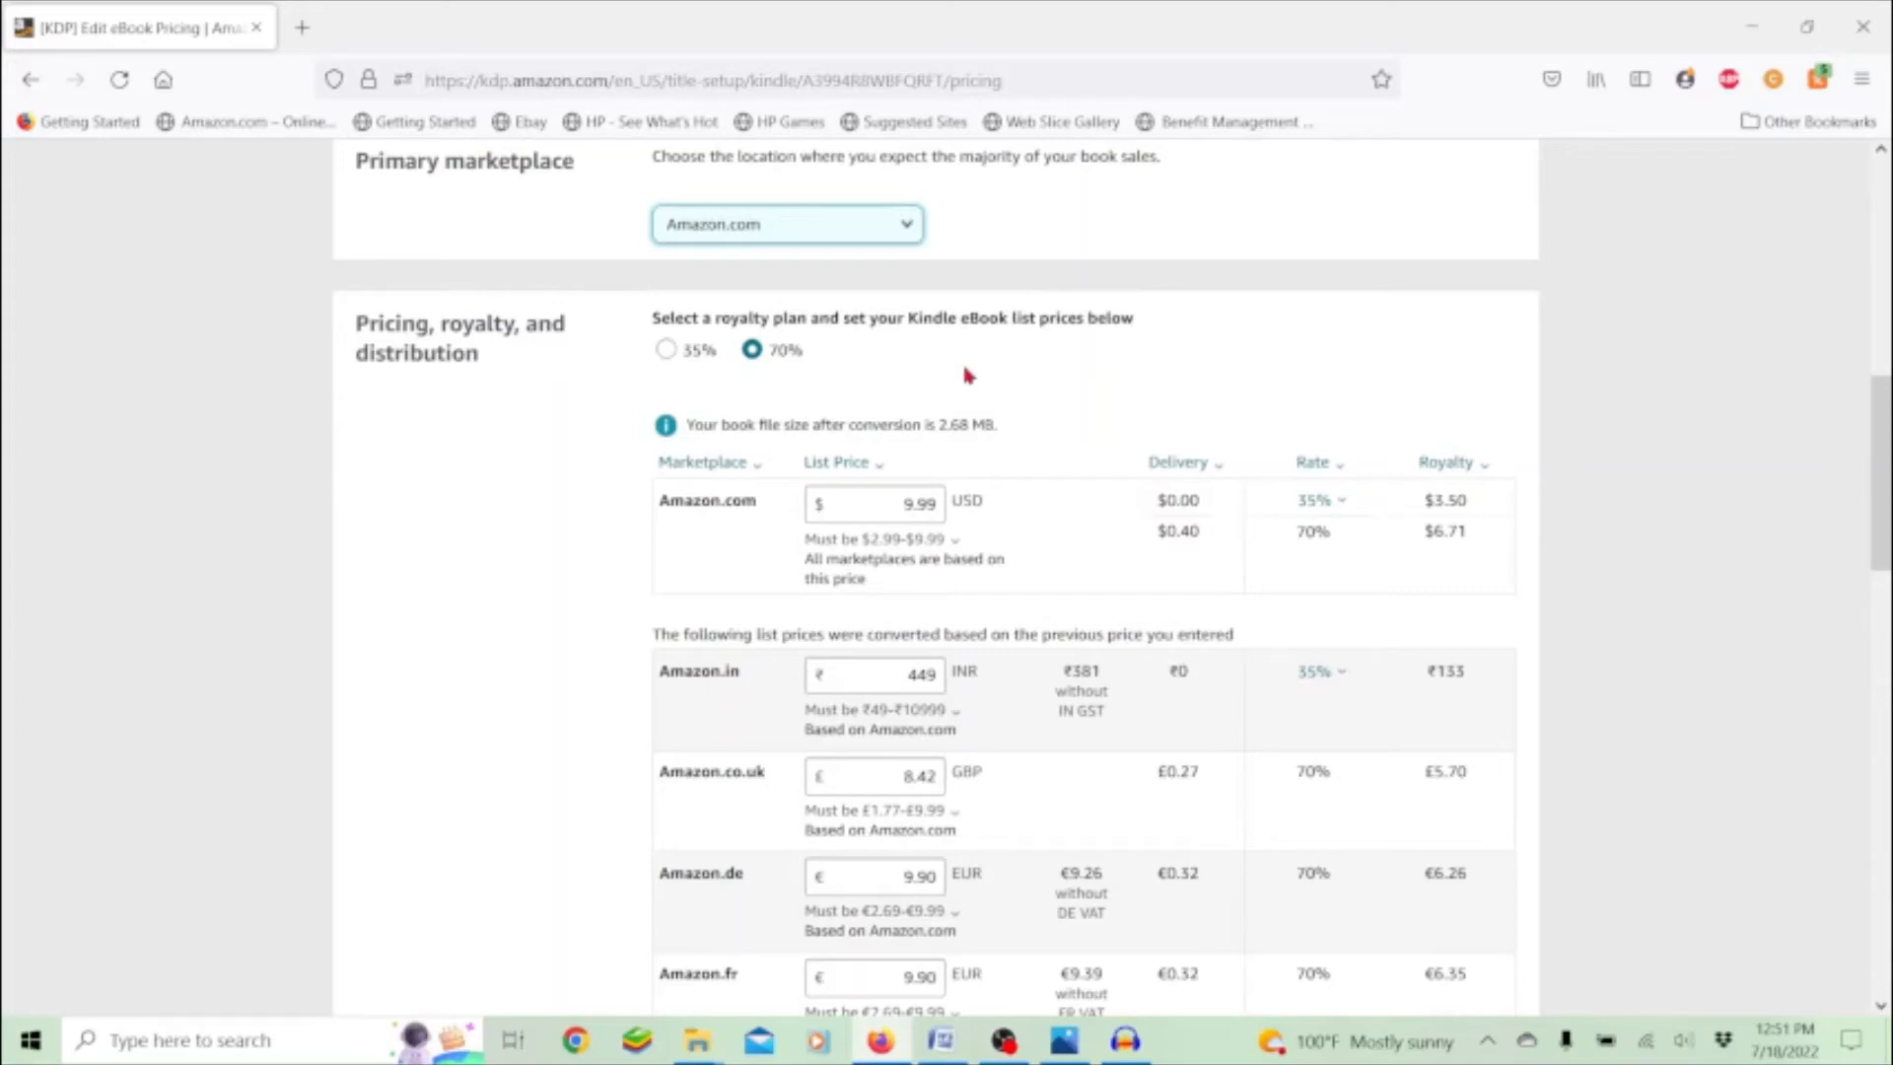
scroll(967, 375, "down", 3)
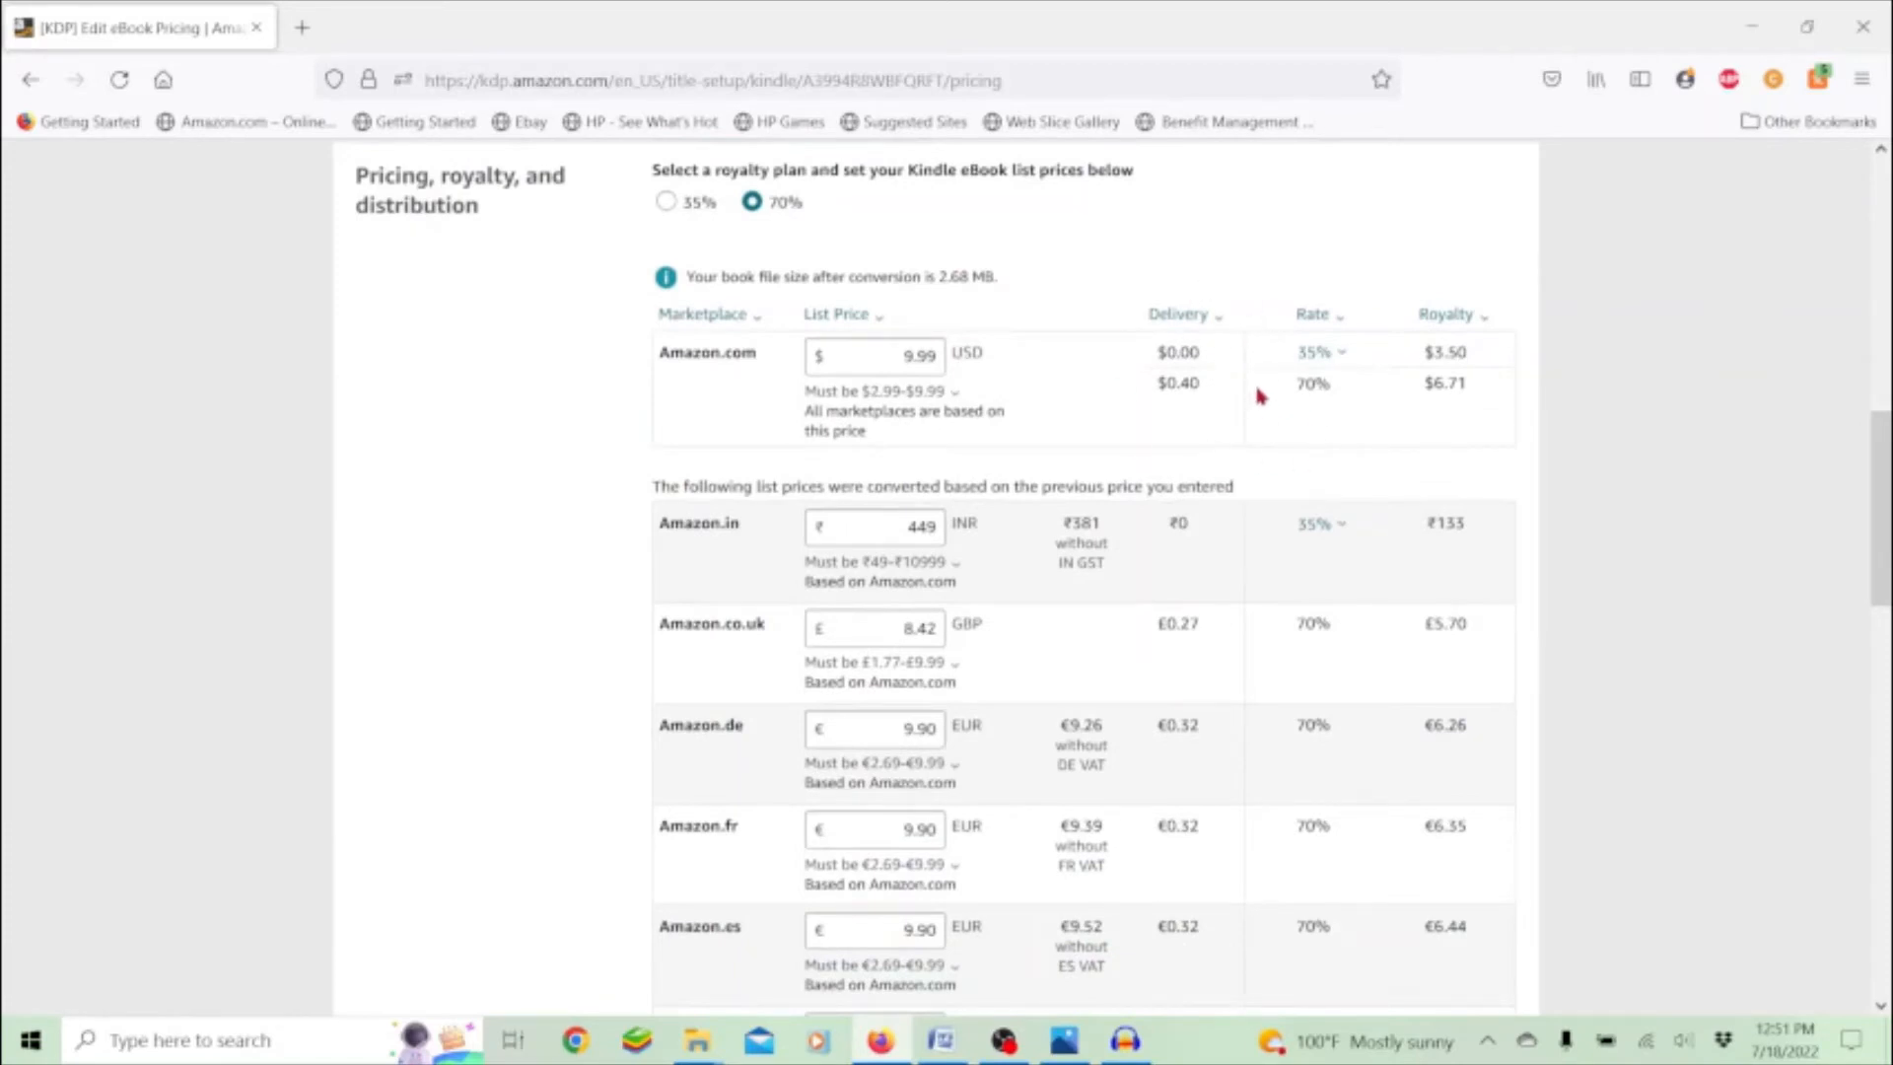
left_click(1325, 355)
left_click(1359, 402)
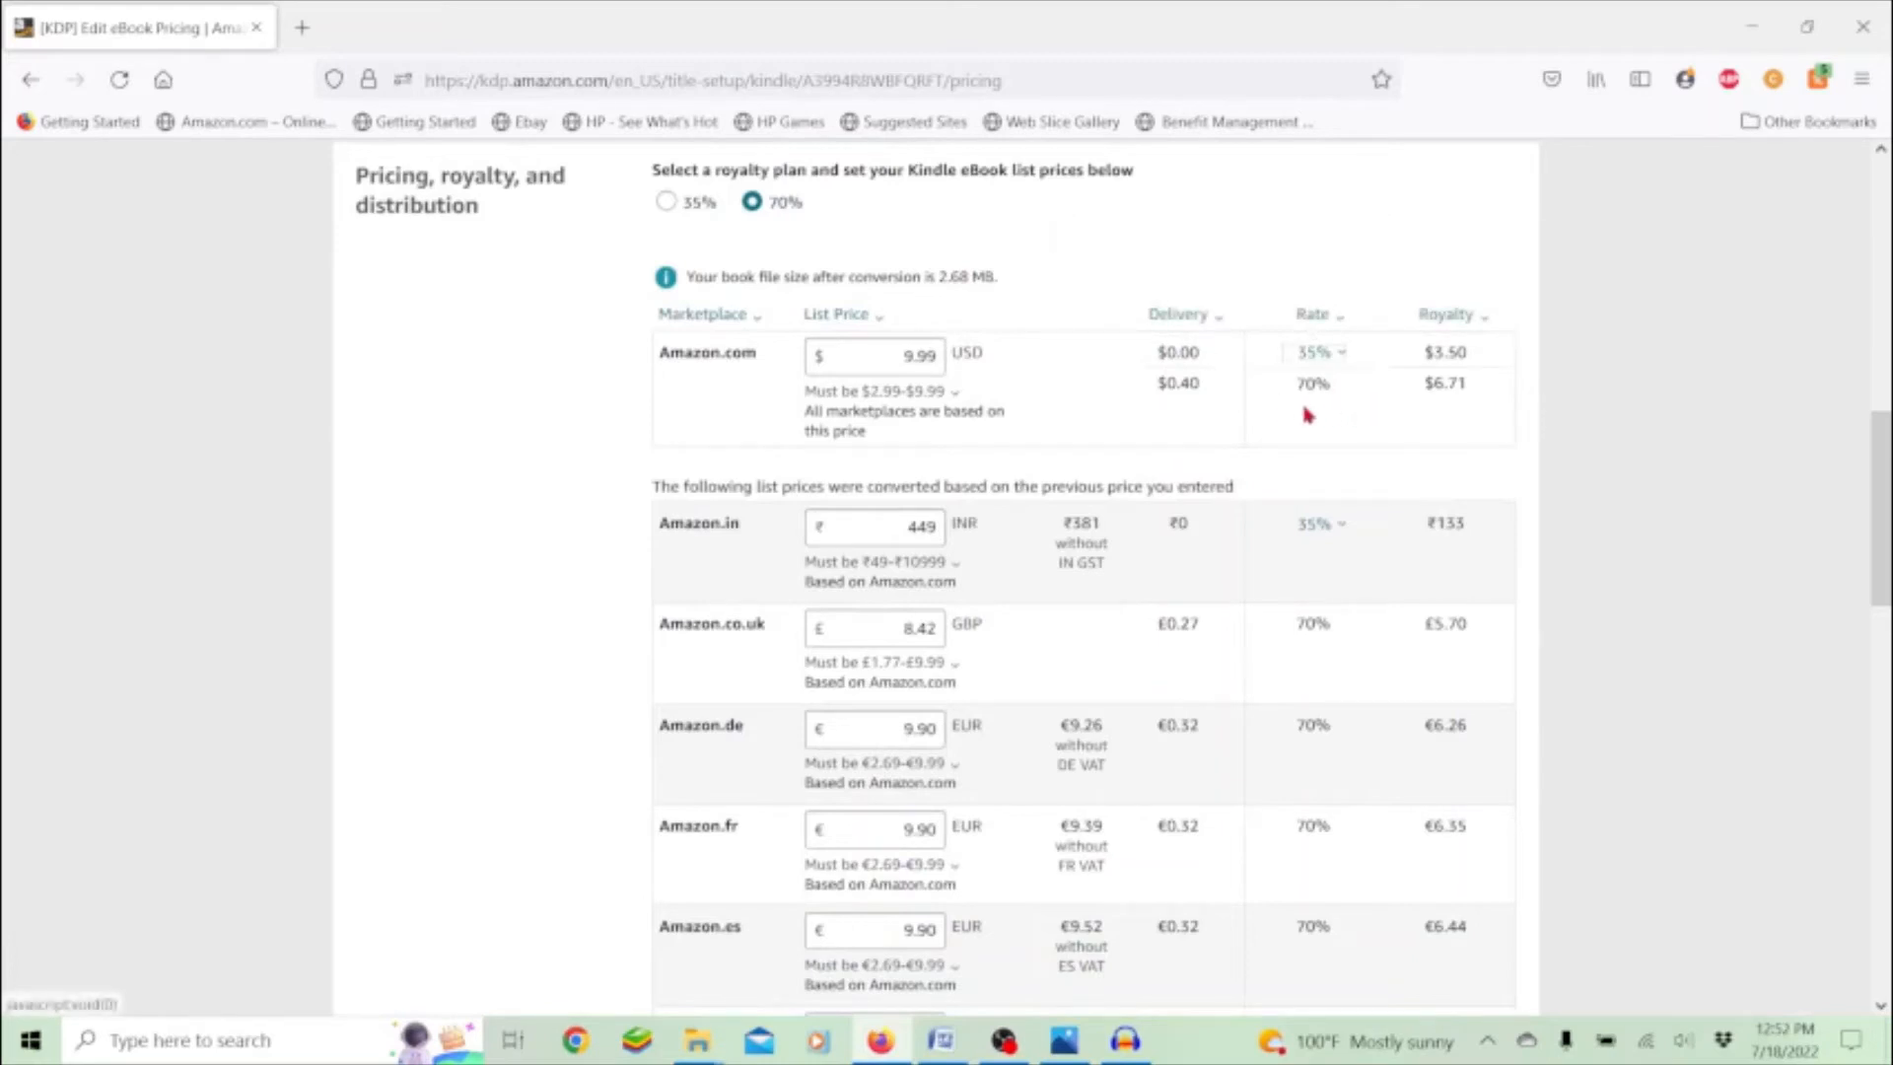
double_click(955, 359)
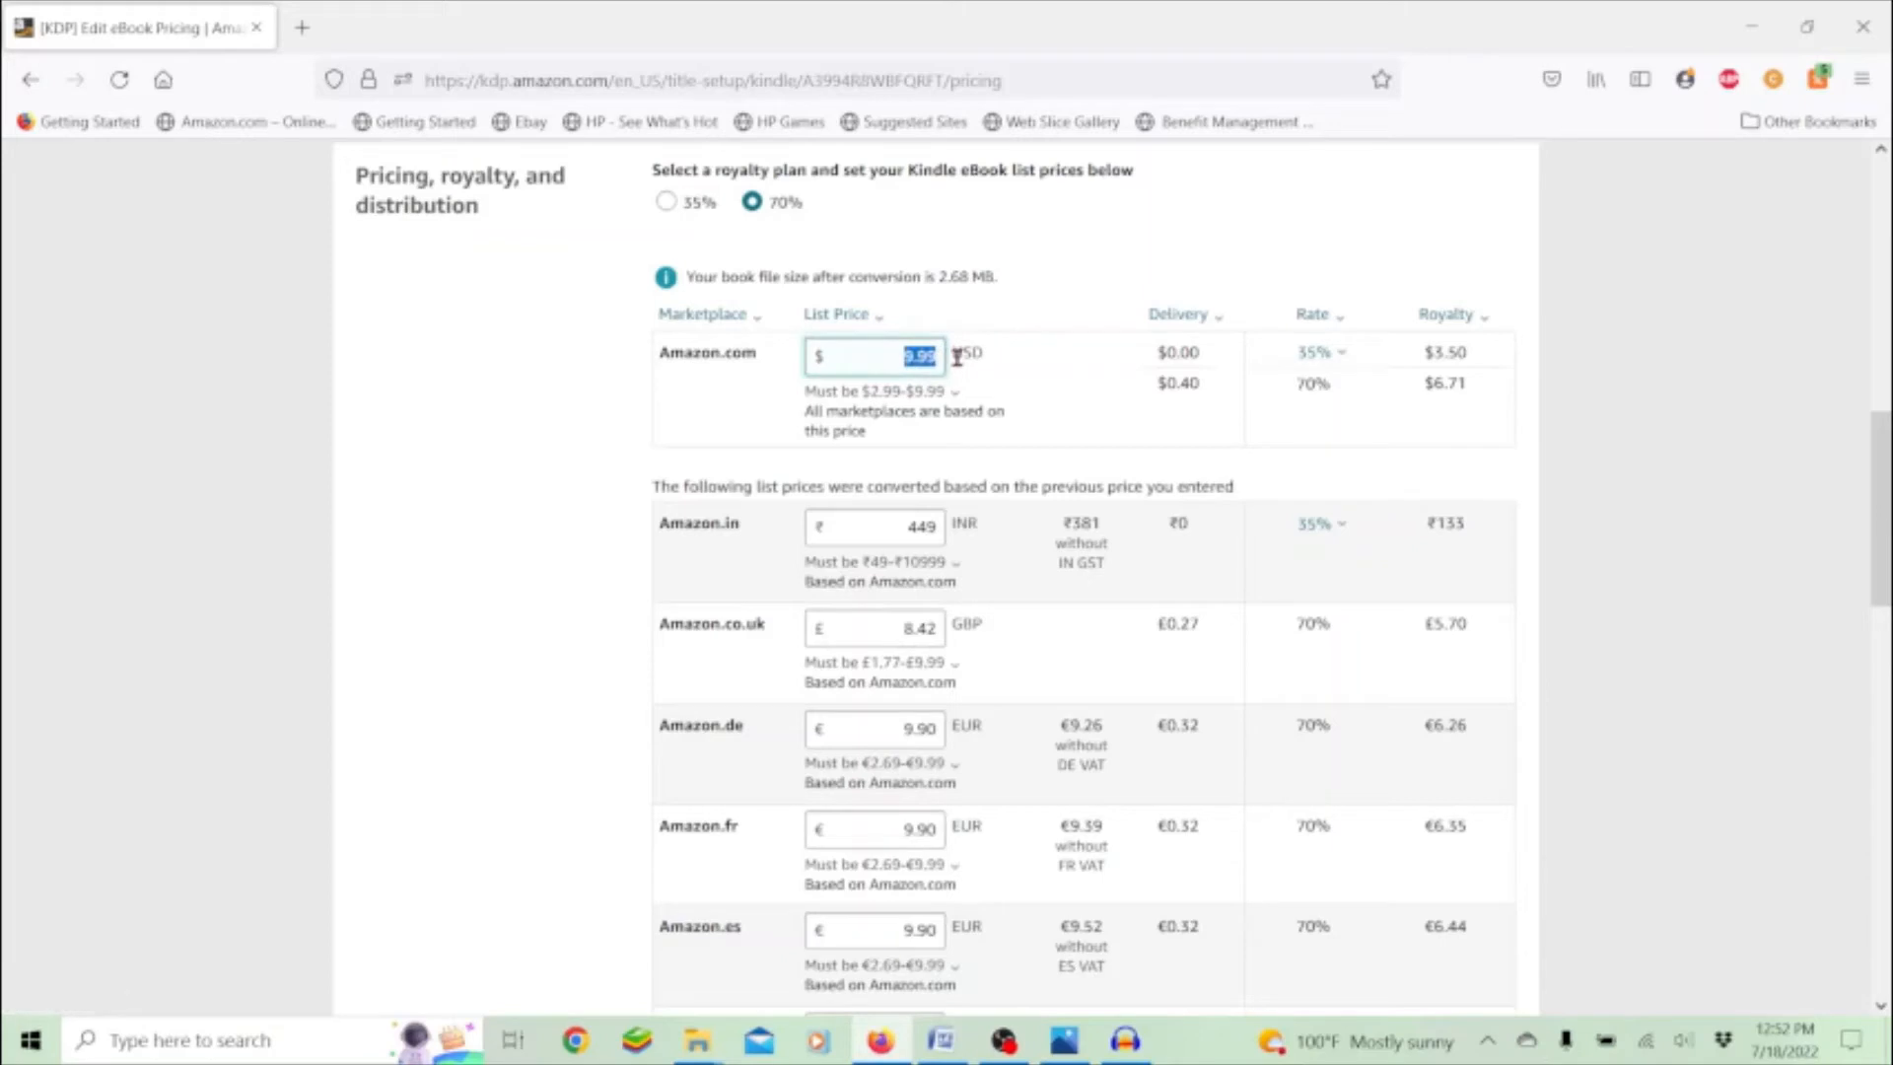
left_click(955, 391)
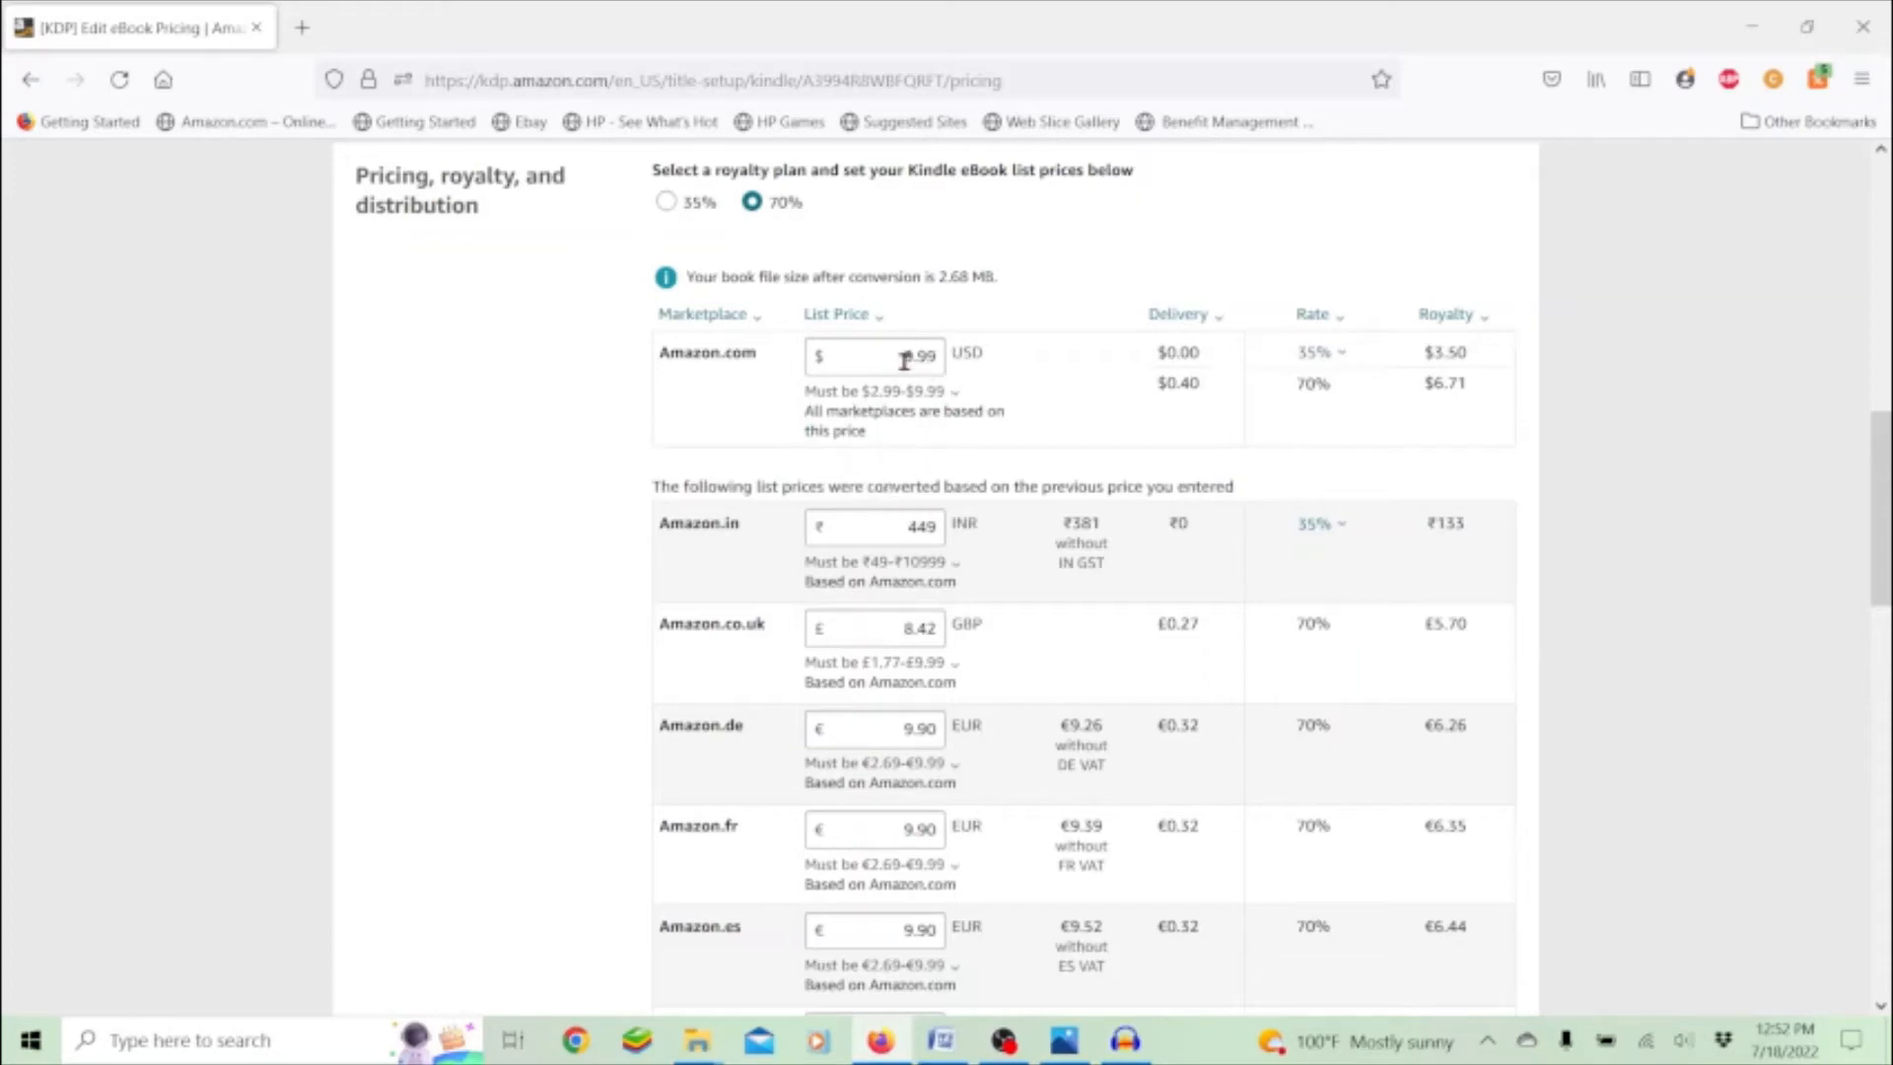
- Try an Amazon.com list price of 5.99 USD to compare royalties, and set it back to 9.99 USD
left_click_drag(883, 357, 976, 355)
type("5.99")
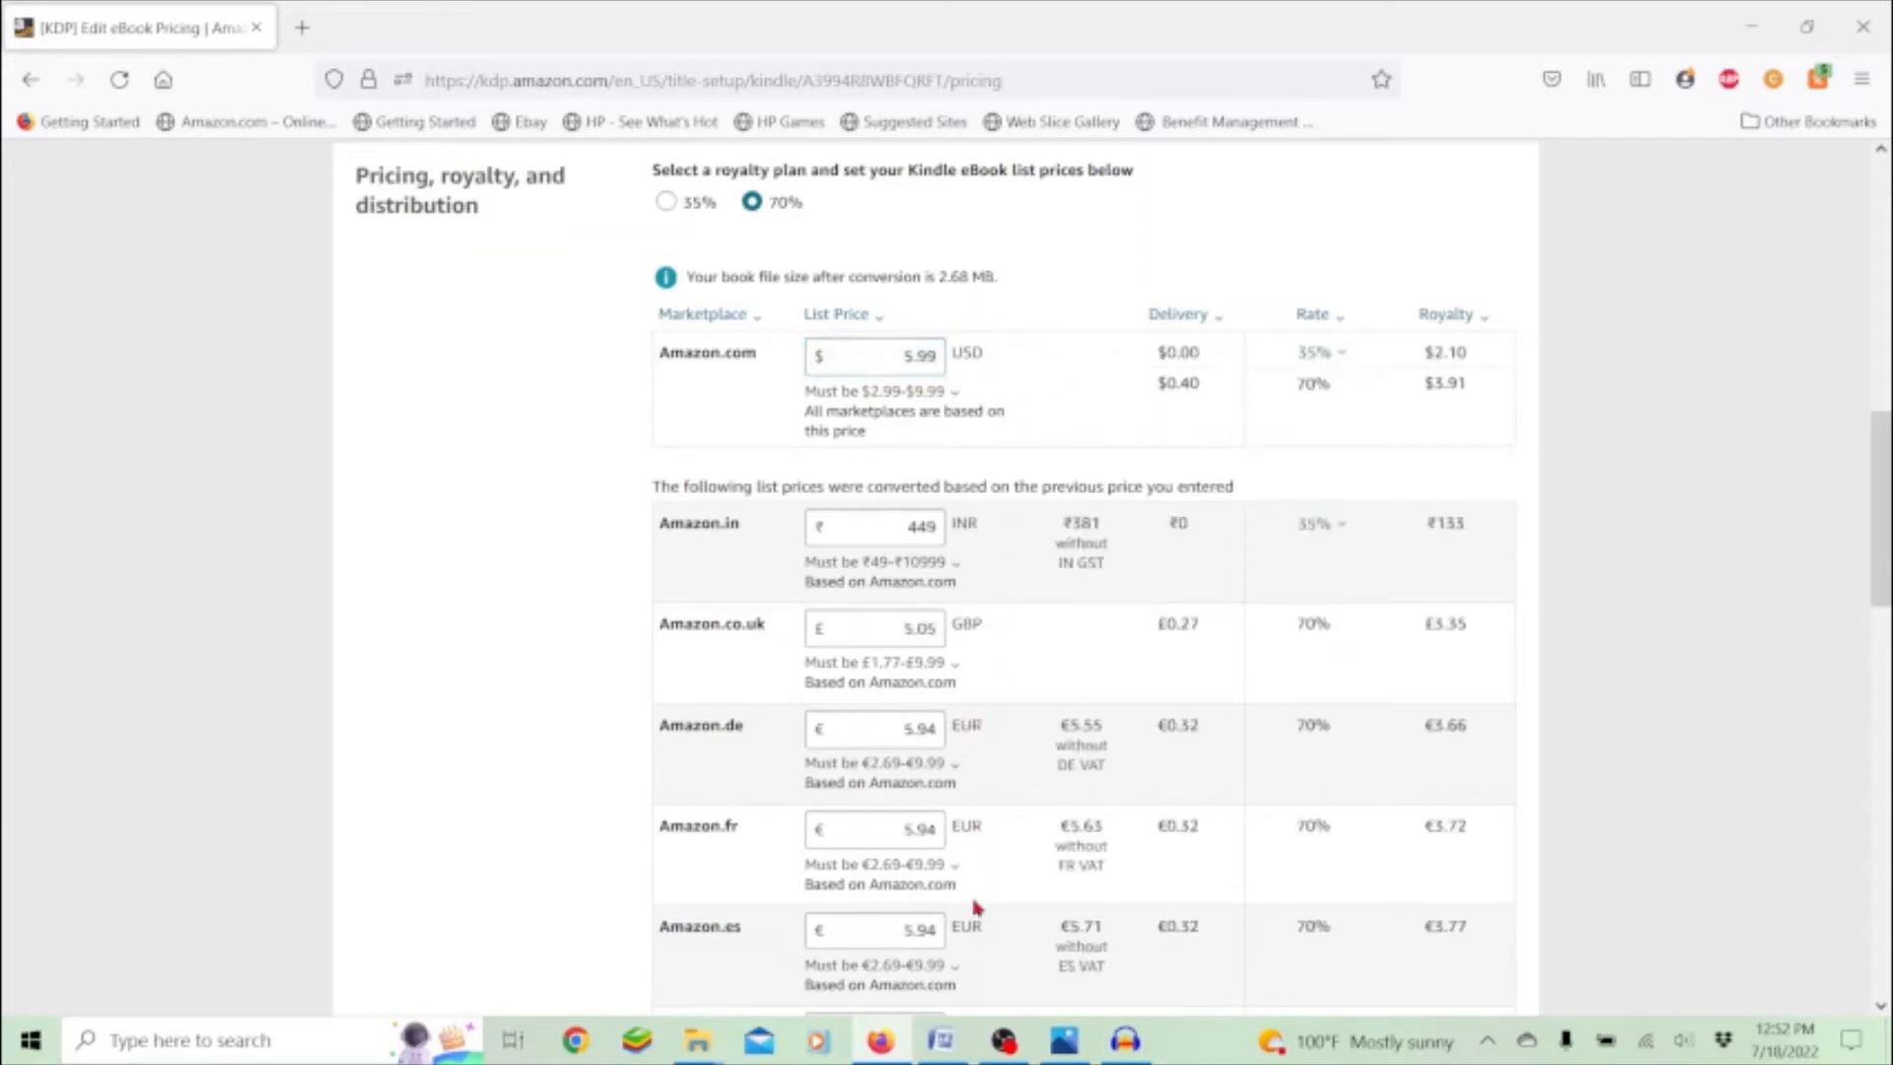
mouse_move(971, 970)
left_click_drag(899, 357, 1015, 364)
type("9.99")
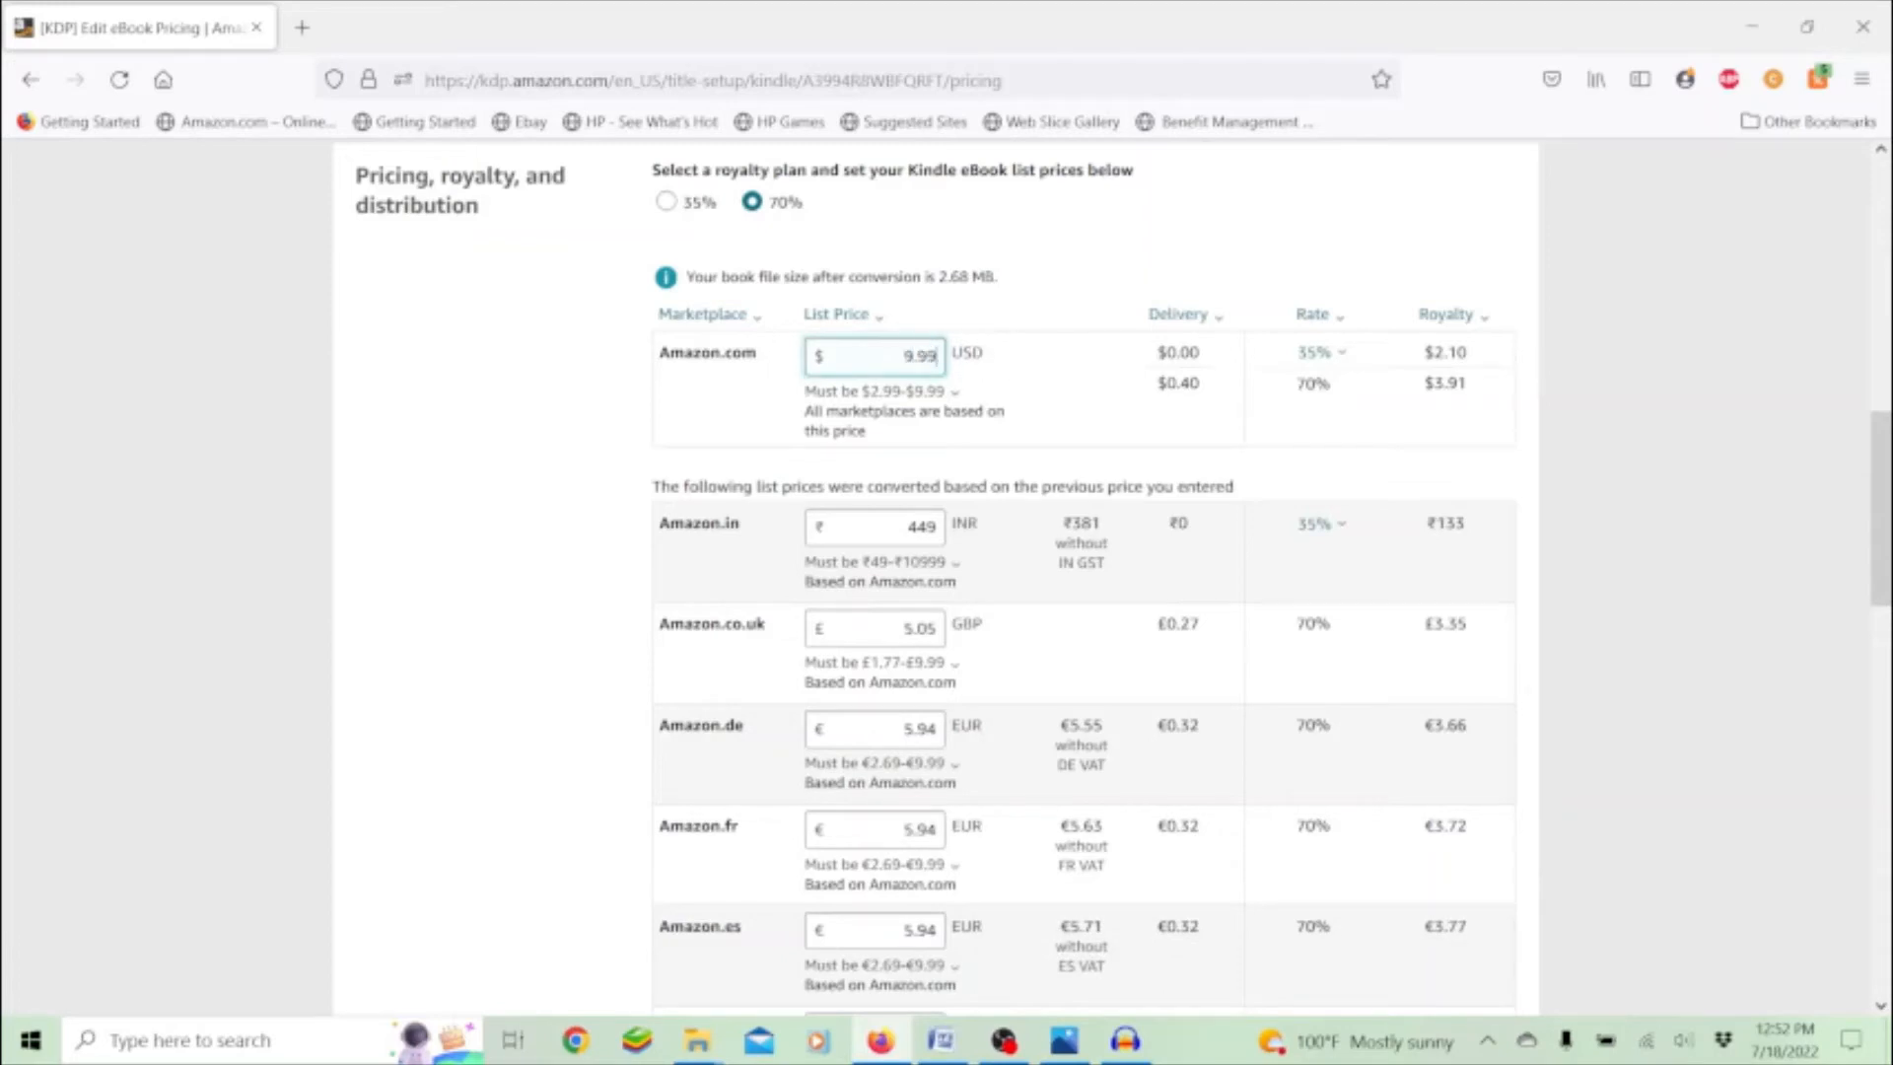
left_click(615, 458)
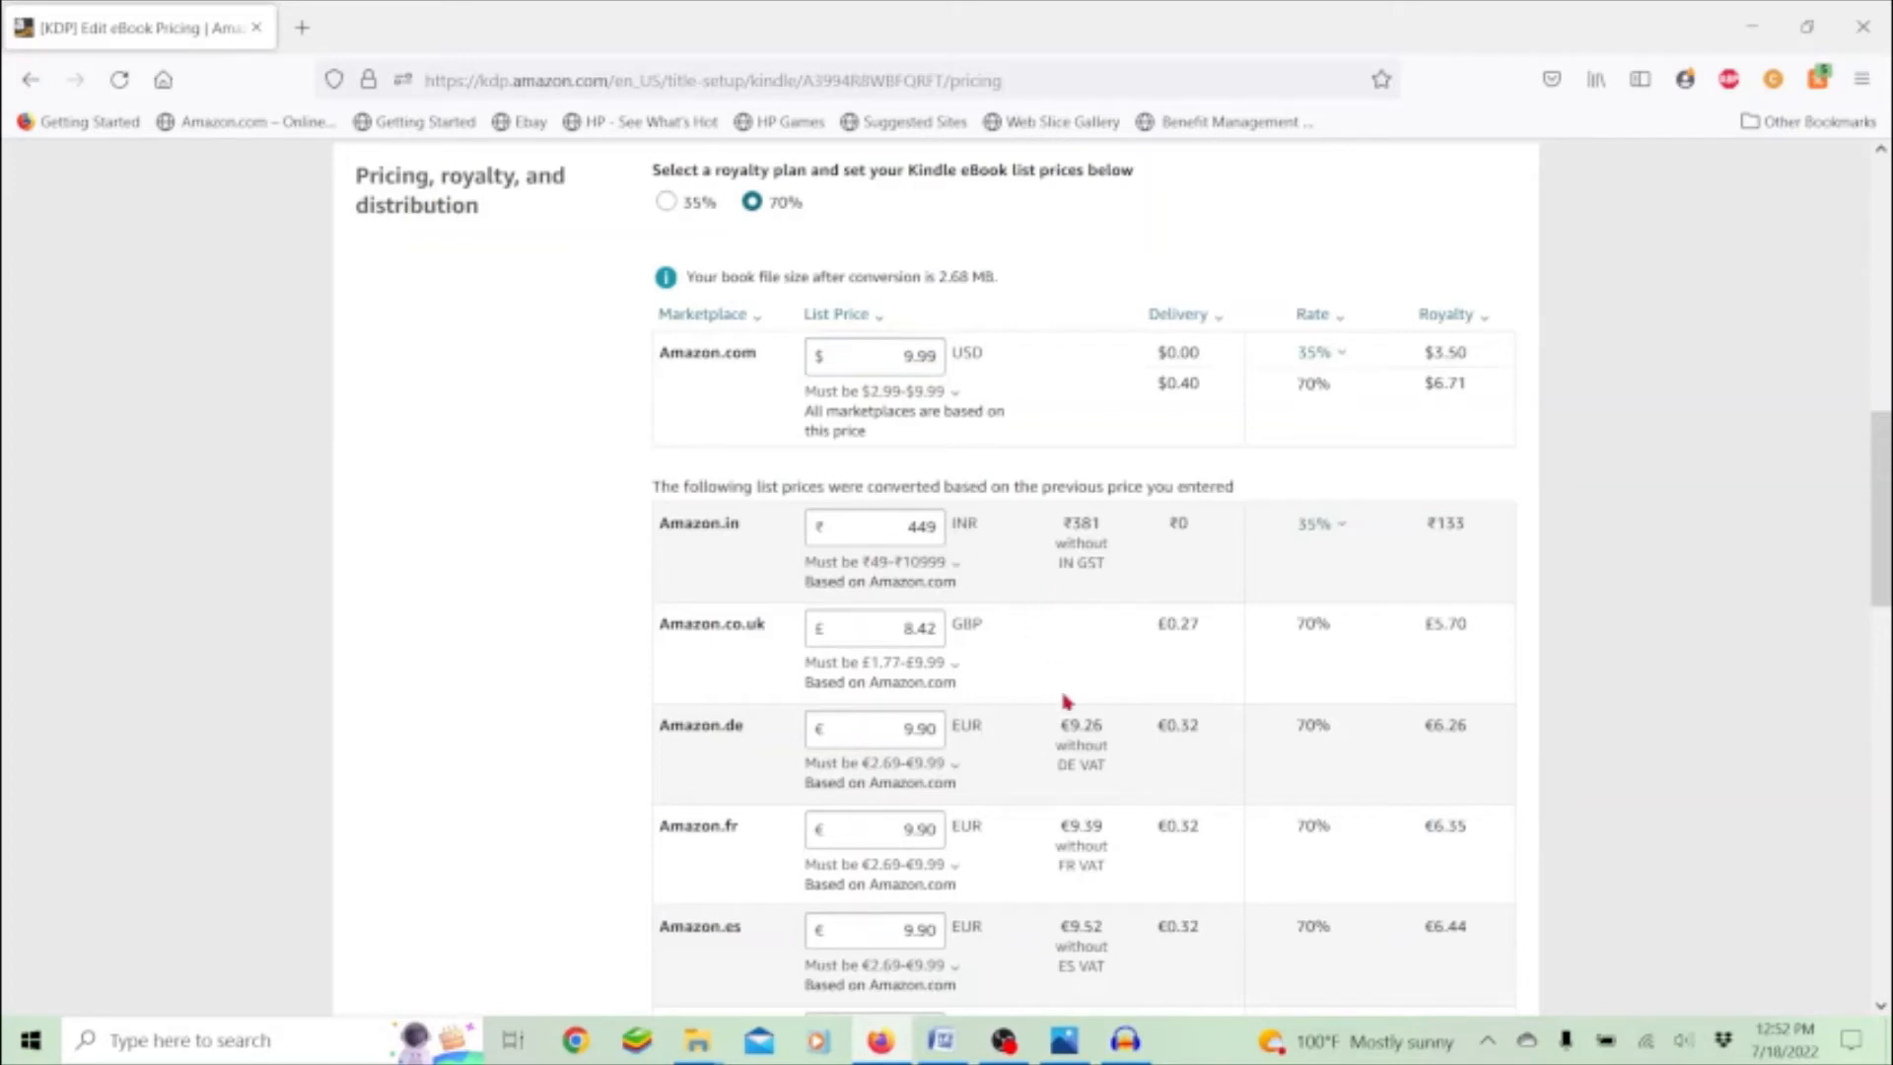
- Review the converted prices for the other marketplaces, and publish the Kindle eBook, closing the submission confirmation
scroll(1464, 828, "down", 3)
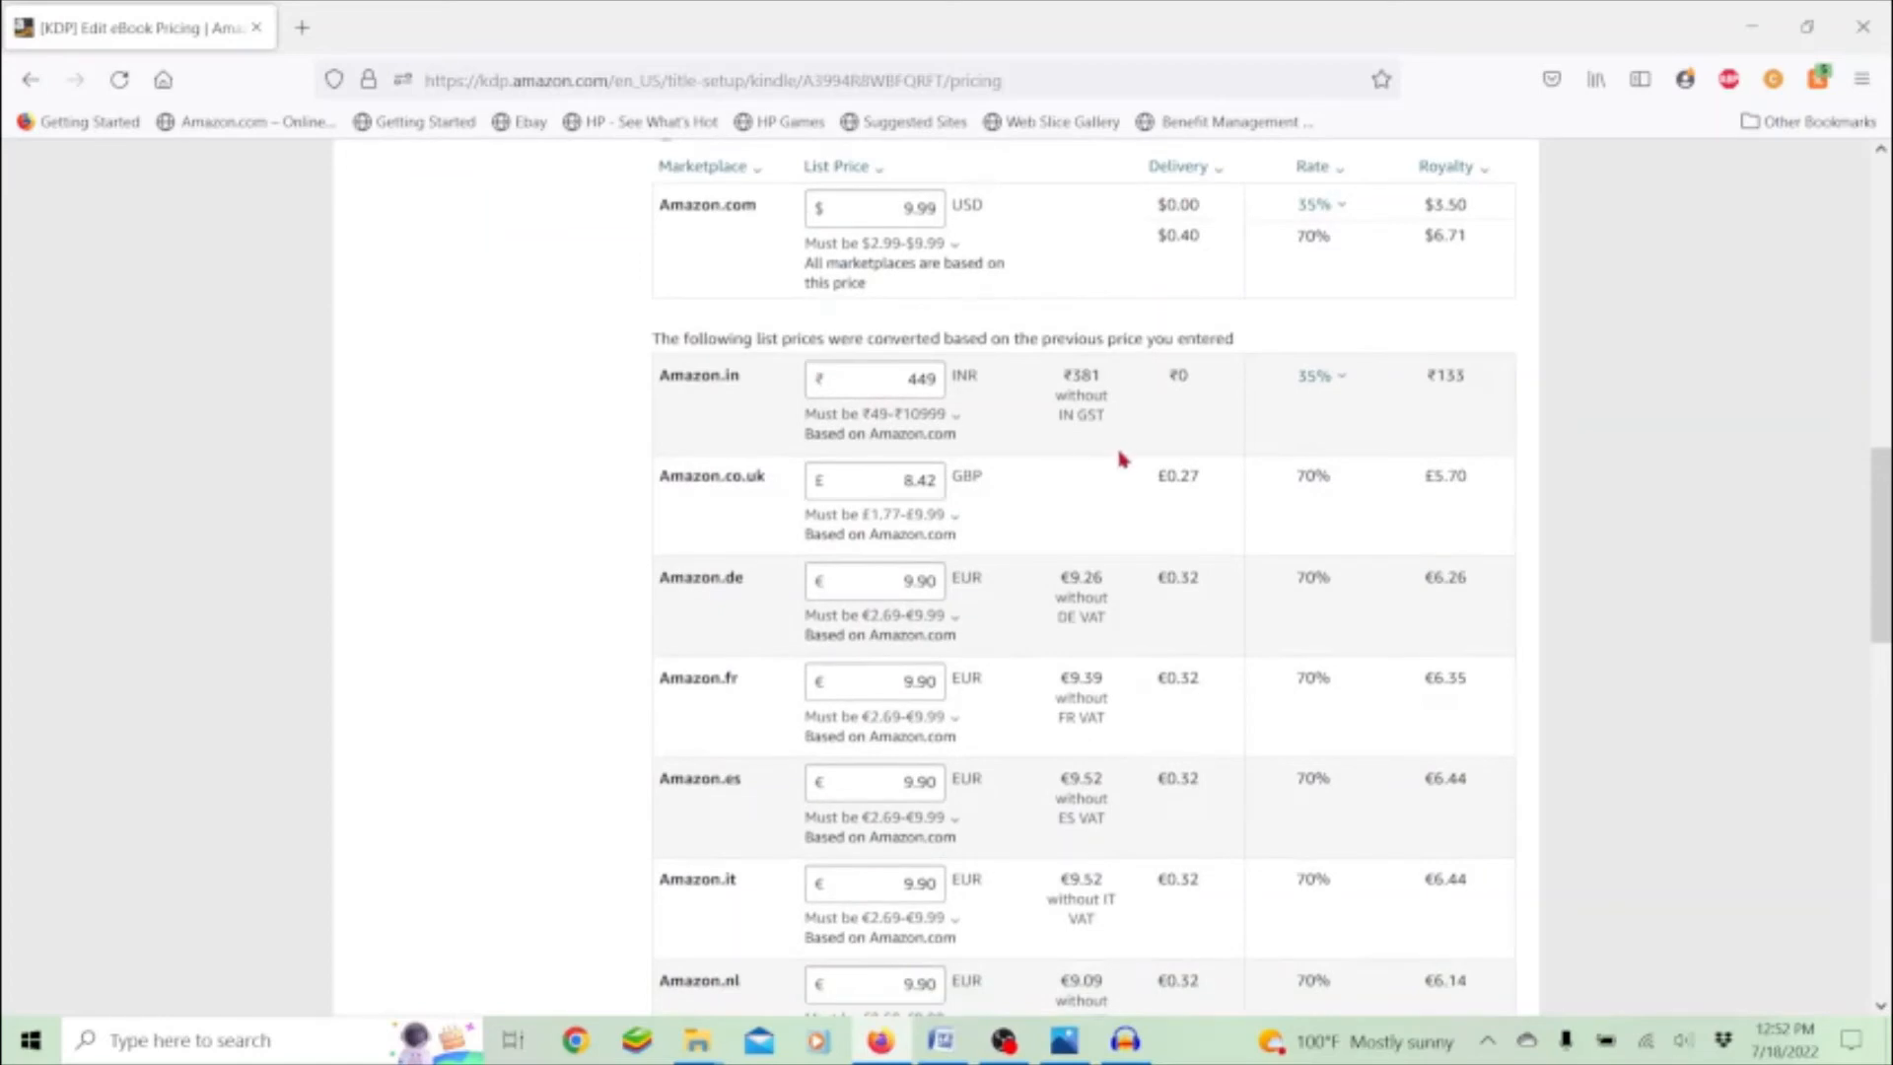
scroll(917, 697, "down", 10)
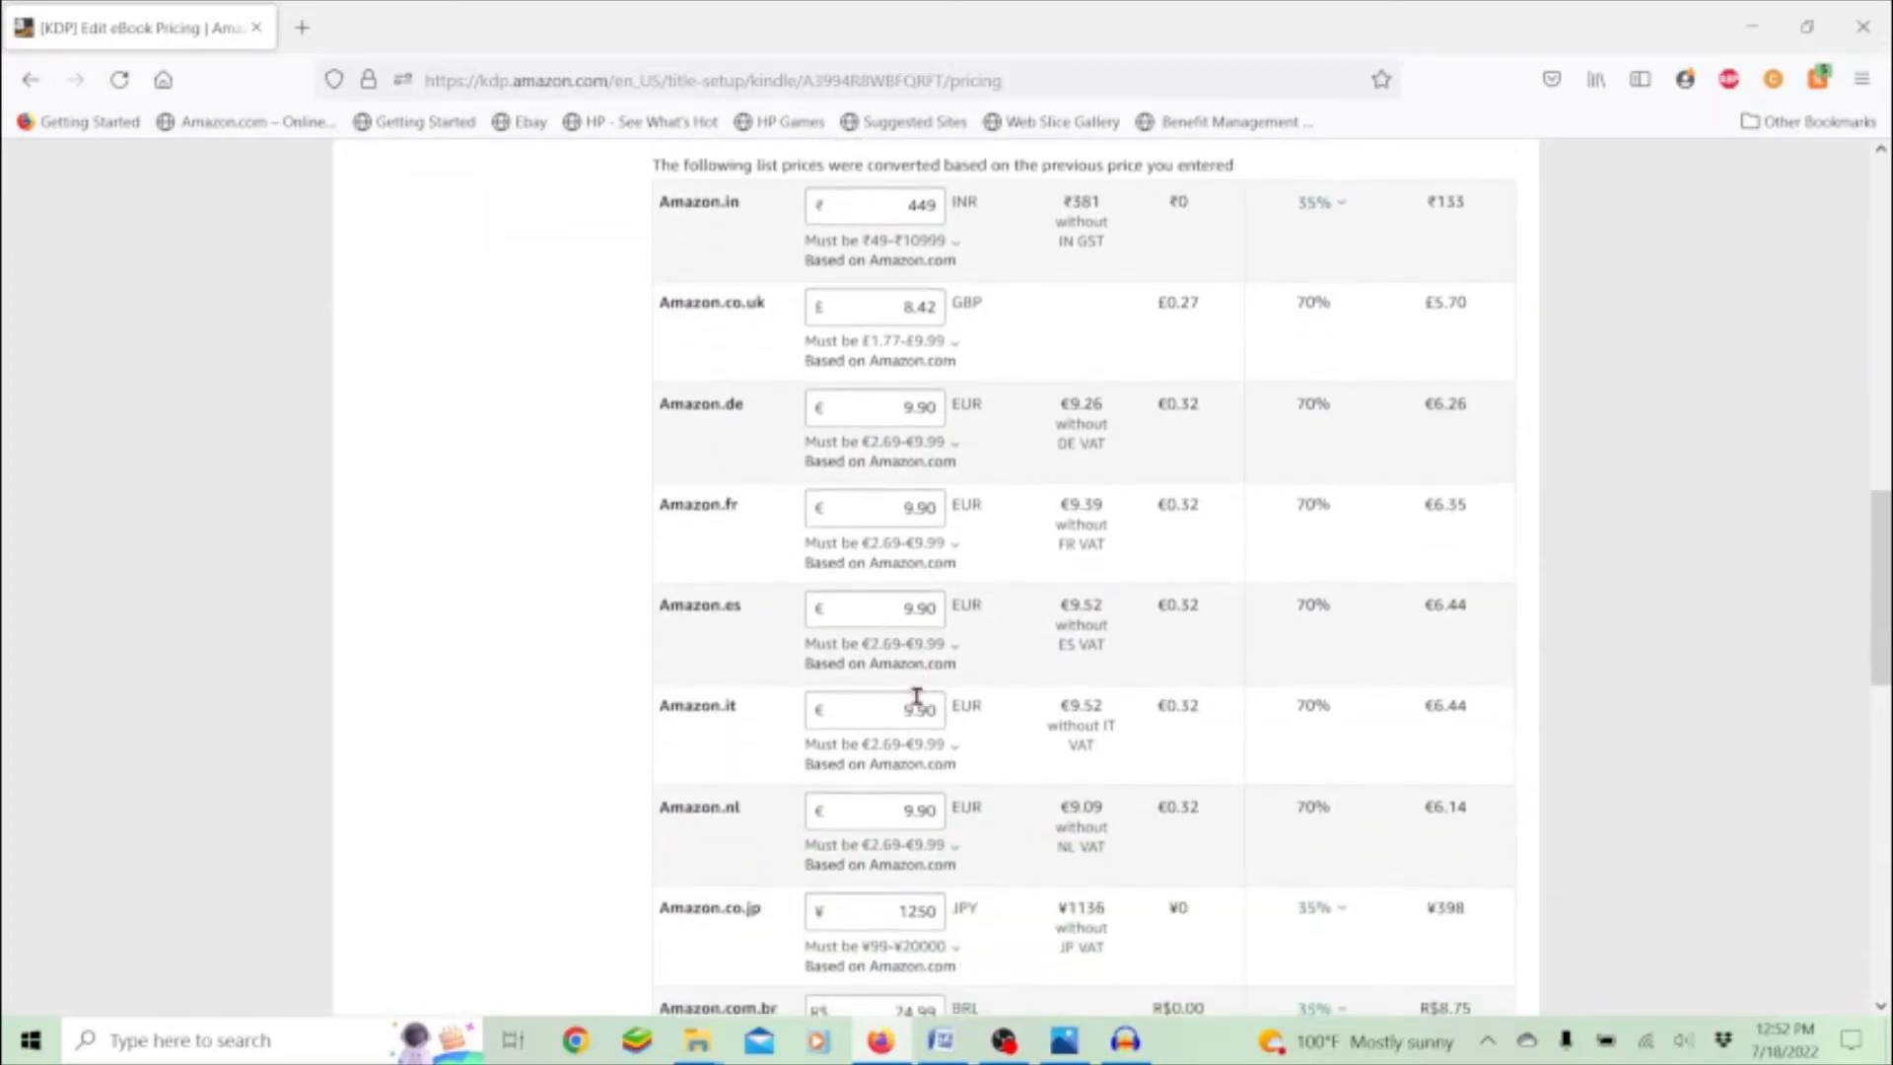
scroll(917, 697, "down", 3)
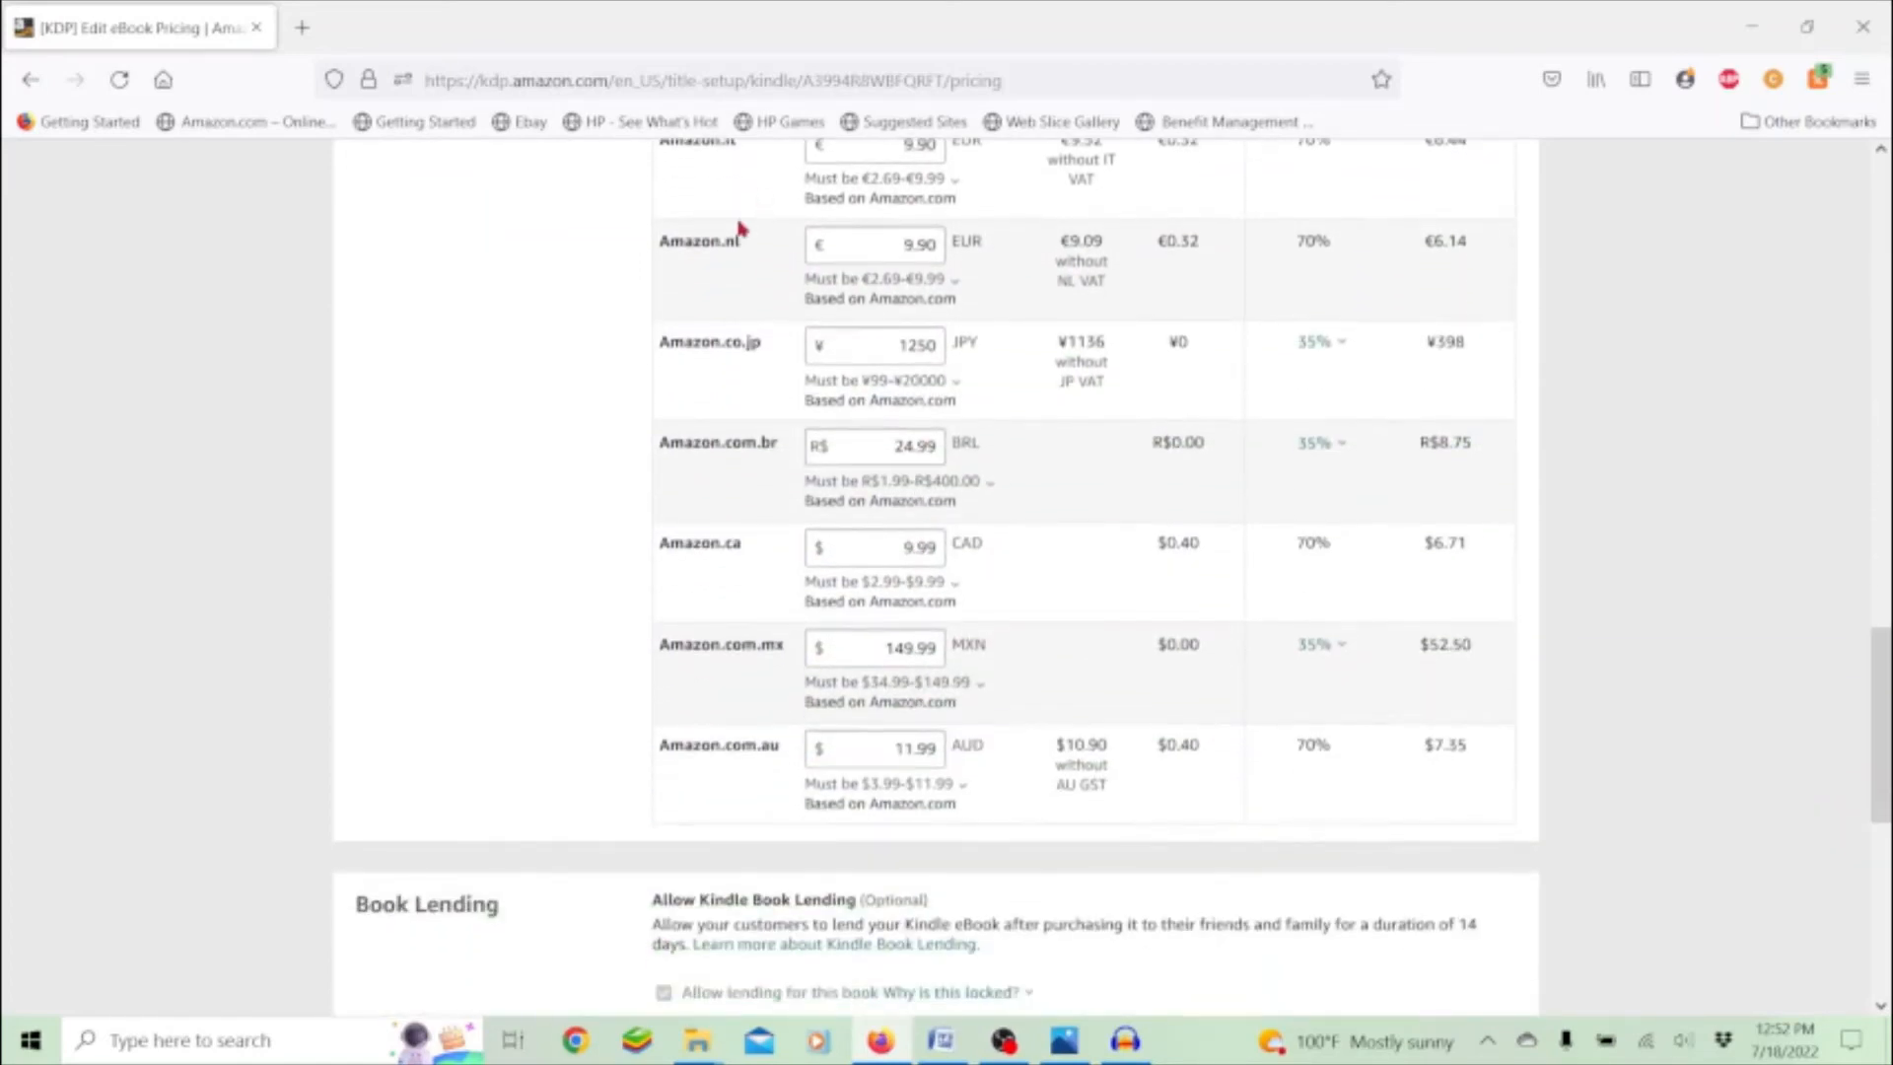
scroll(749, 769, "down", 9)
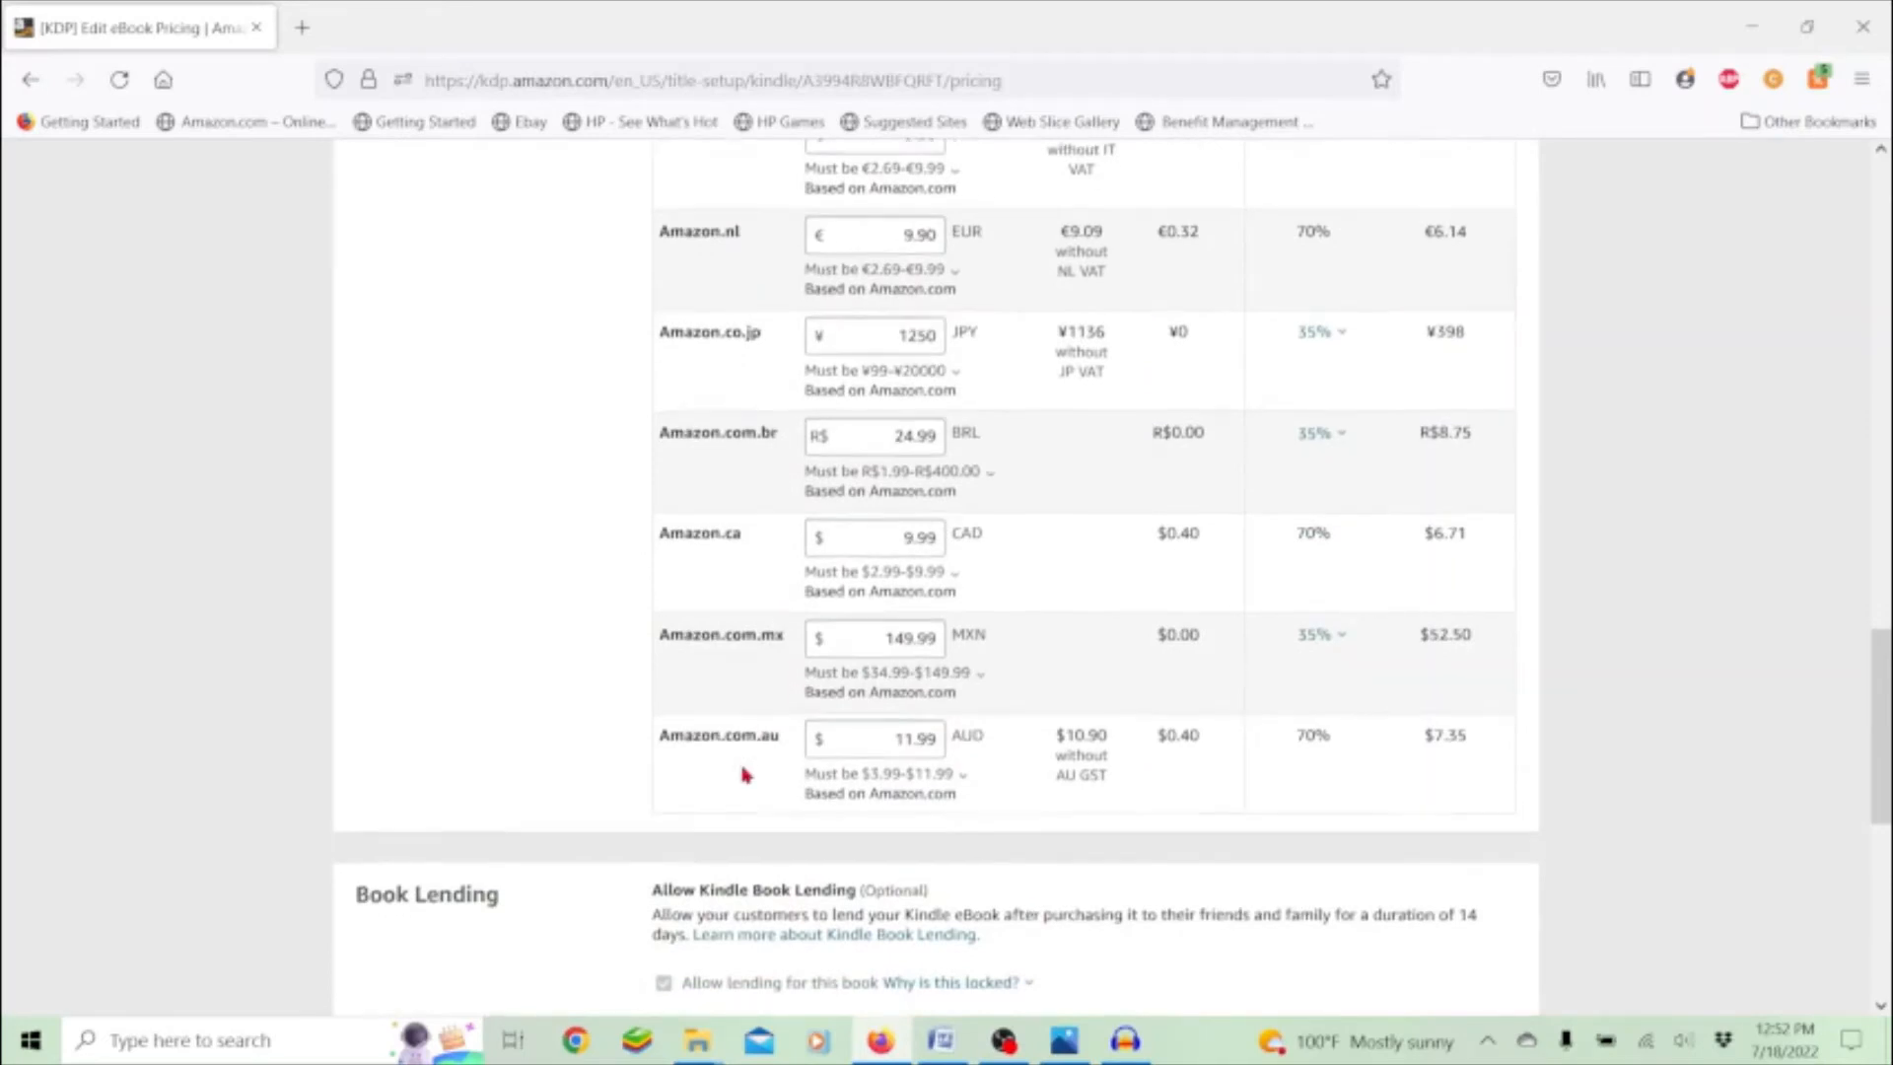
scroll(743, 774, "down", 3)
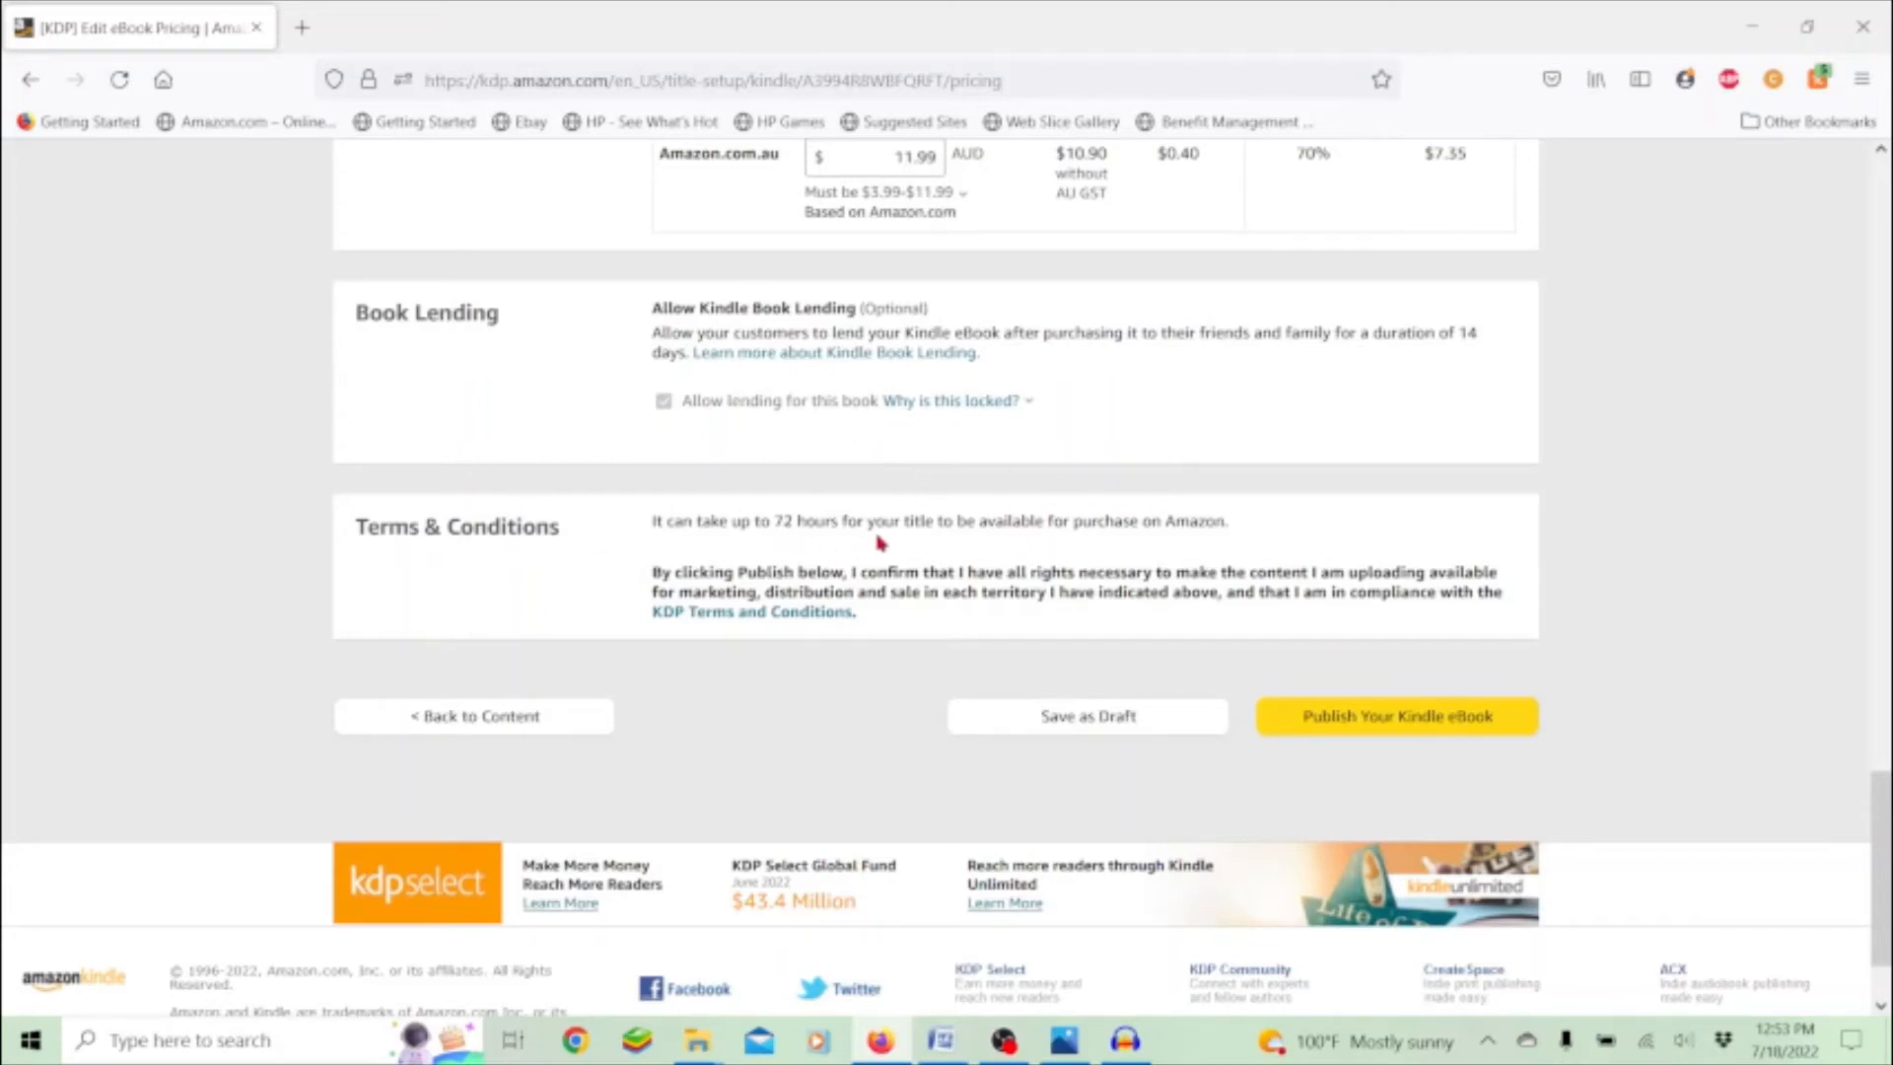
left_click(1502, 732)
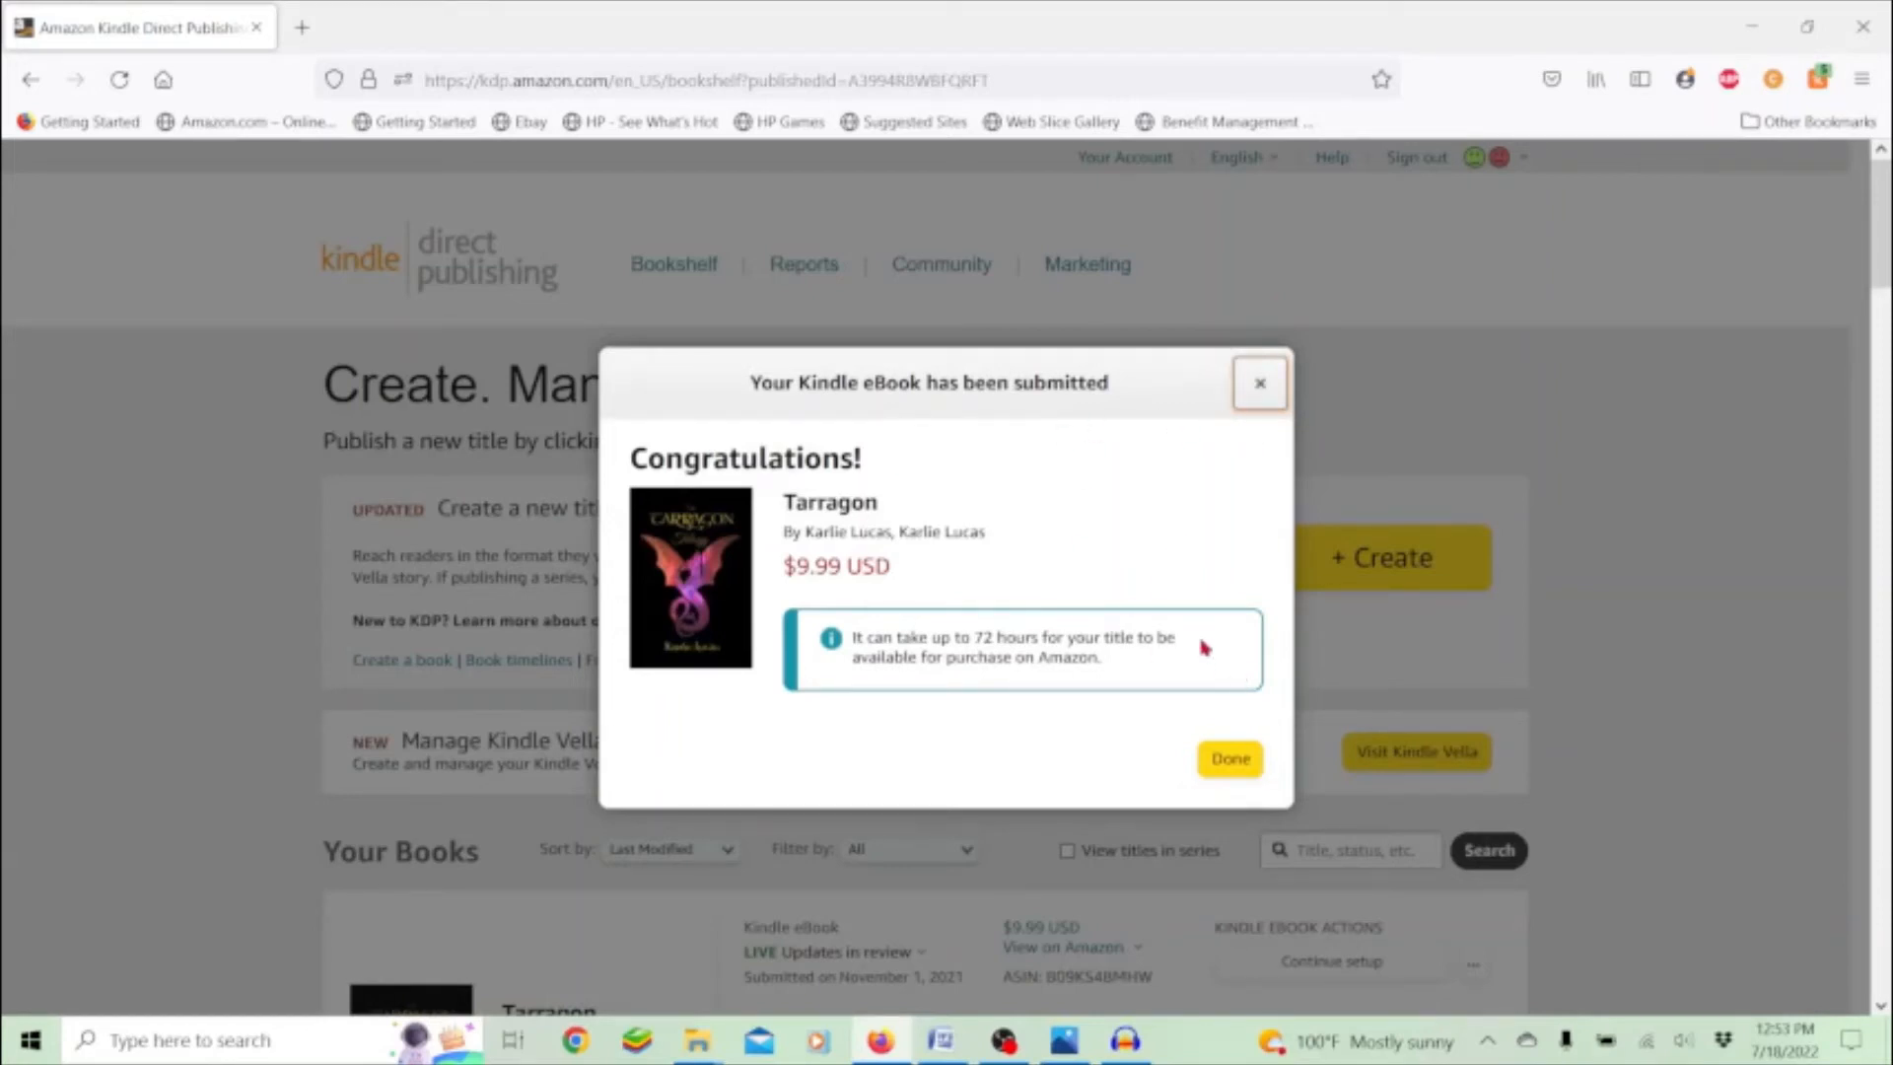
left_click(1234, 766)
- Look through the bookshelf to examine the listed titles and the status of their formats
scroll(1240, 778, "down", 5)
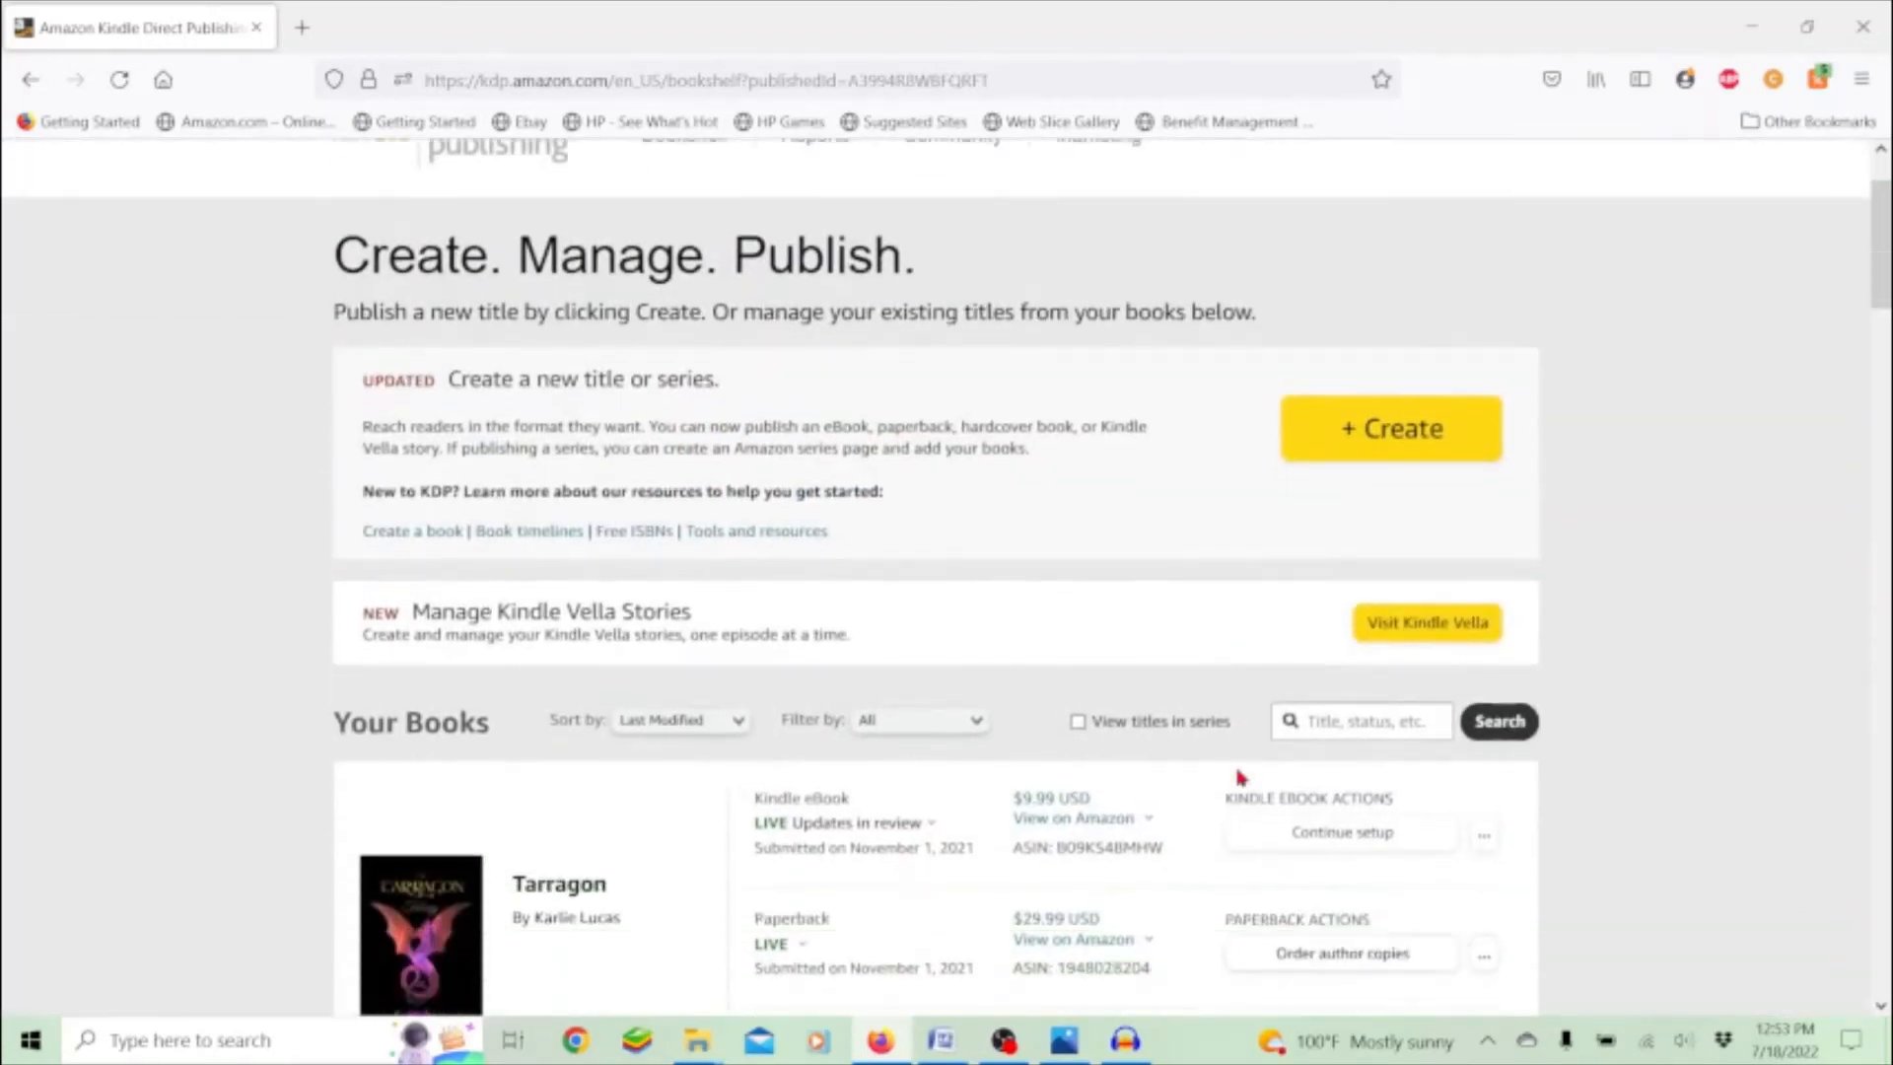
scroll(888, 536, "down", 14)
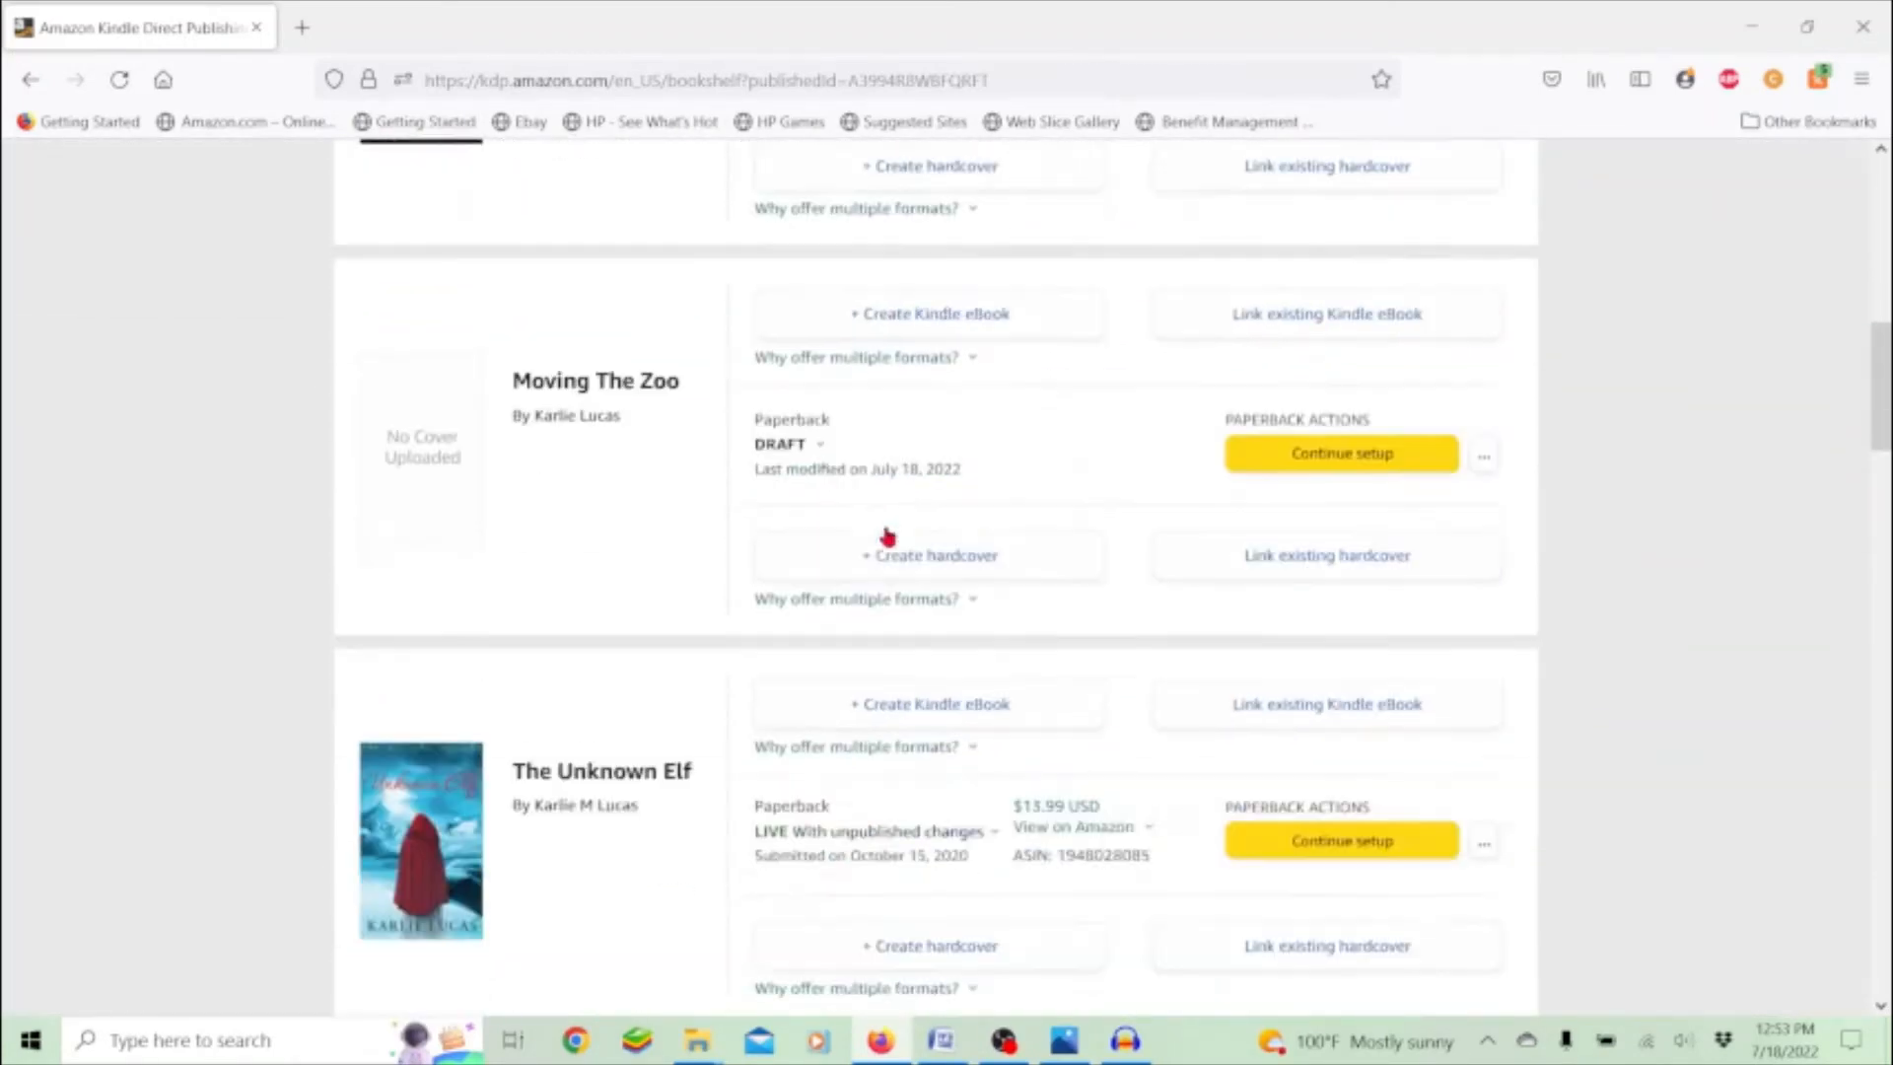
scroll(887, 532, "down", 15)
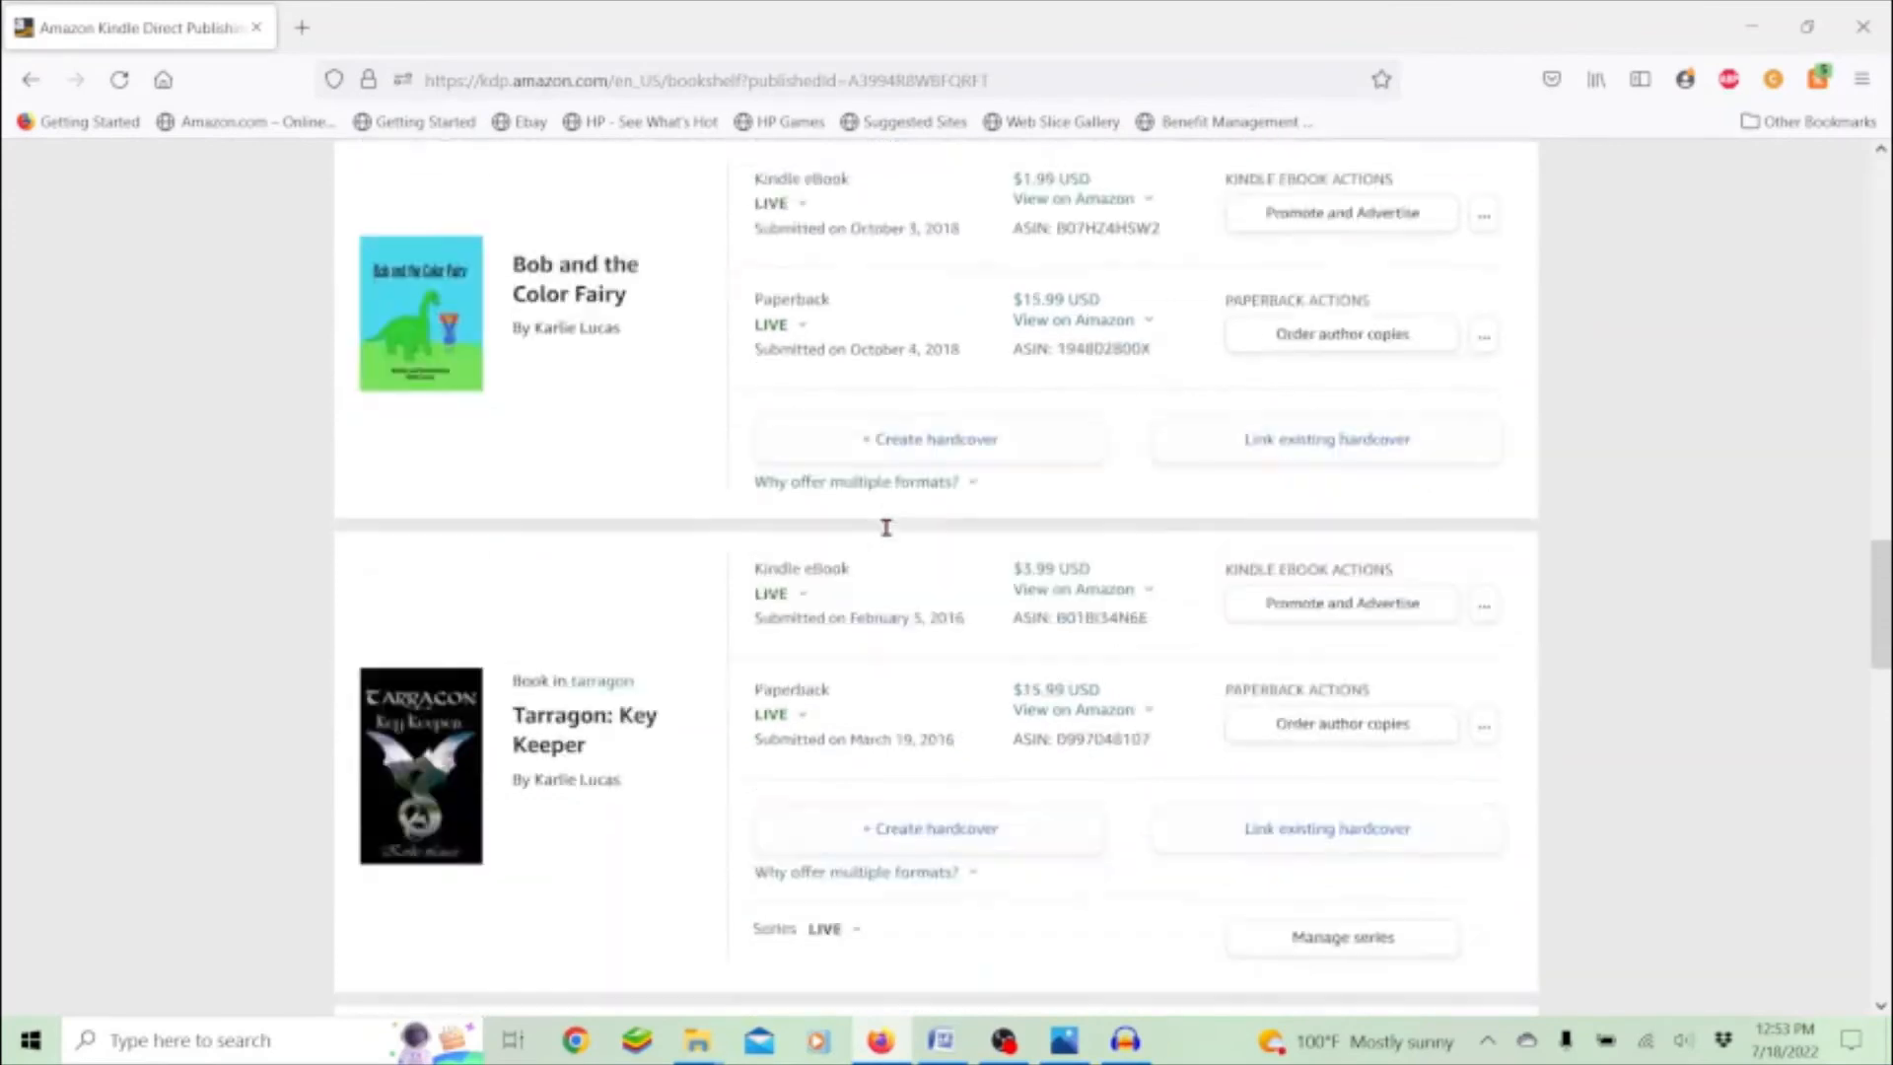
scroll(831, 574, "down", 3)
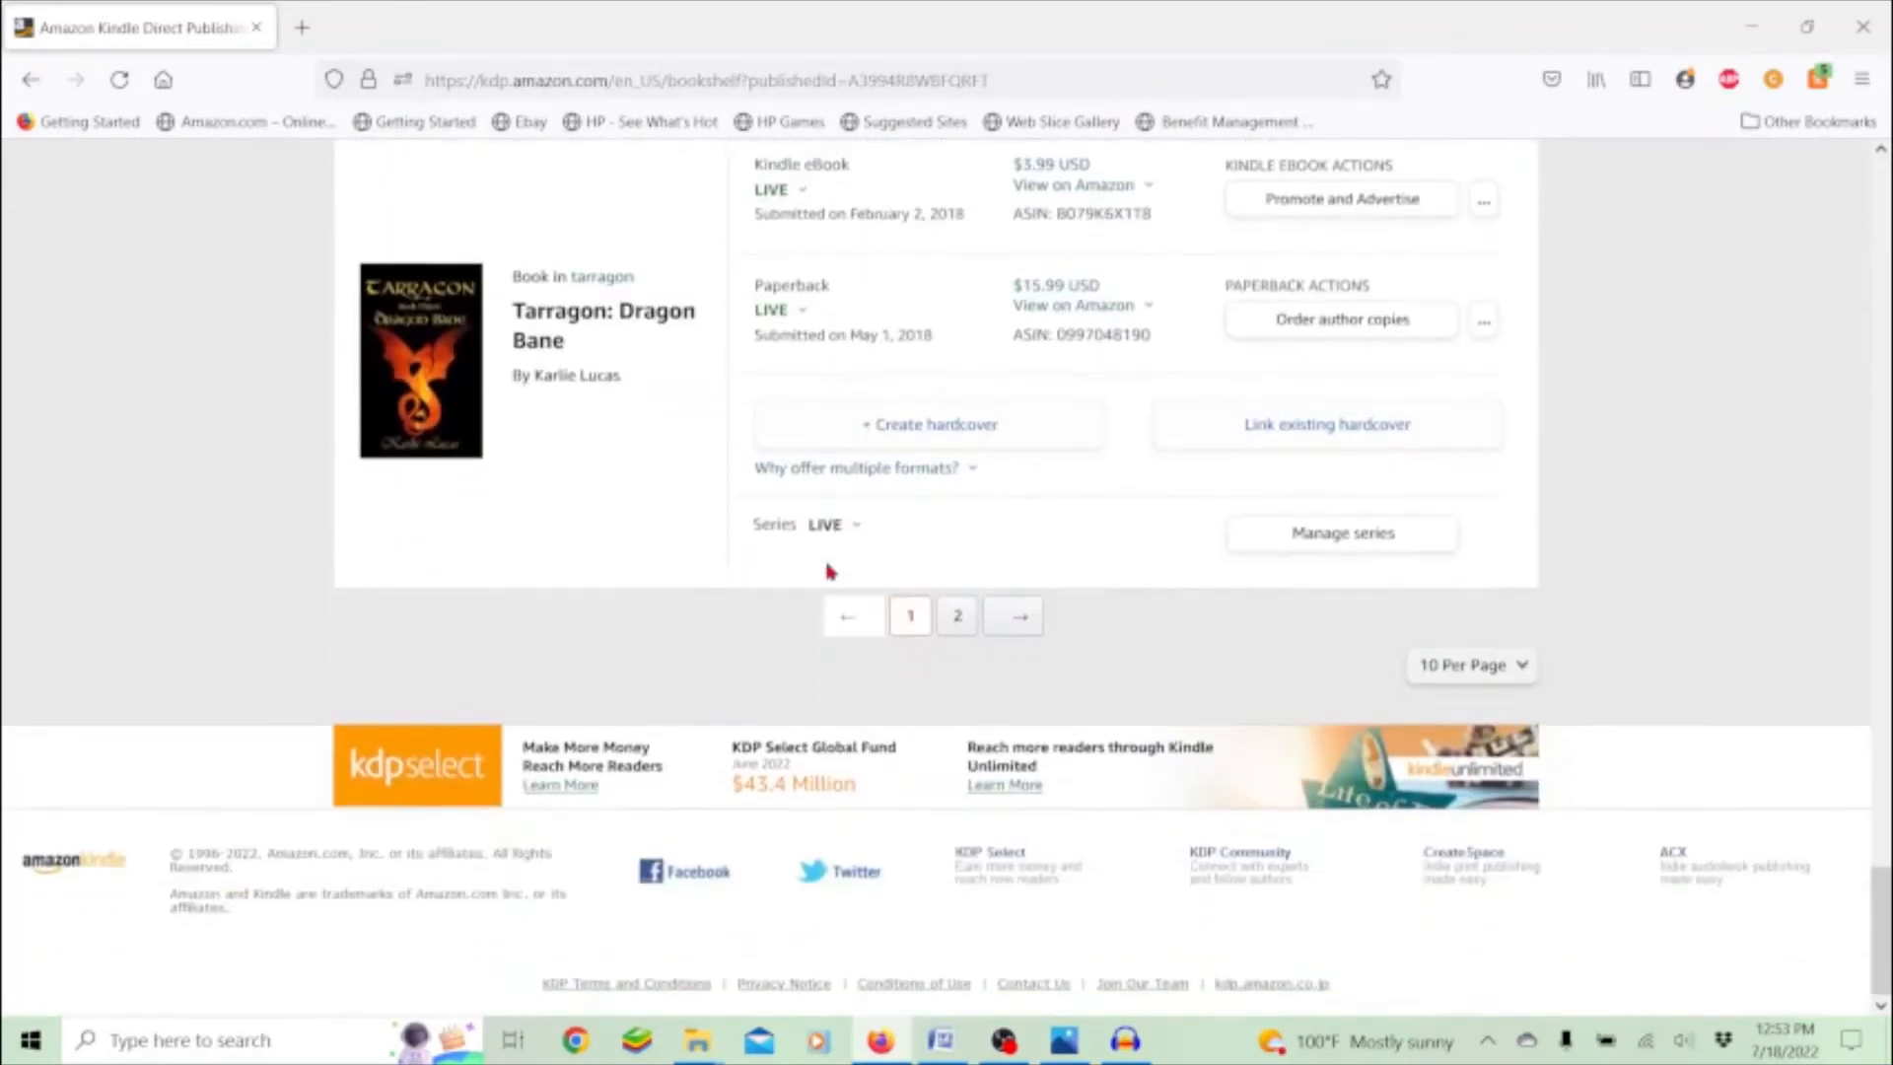
scroll(829, 570, "up", 13)
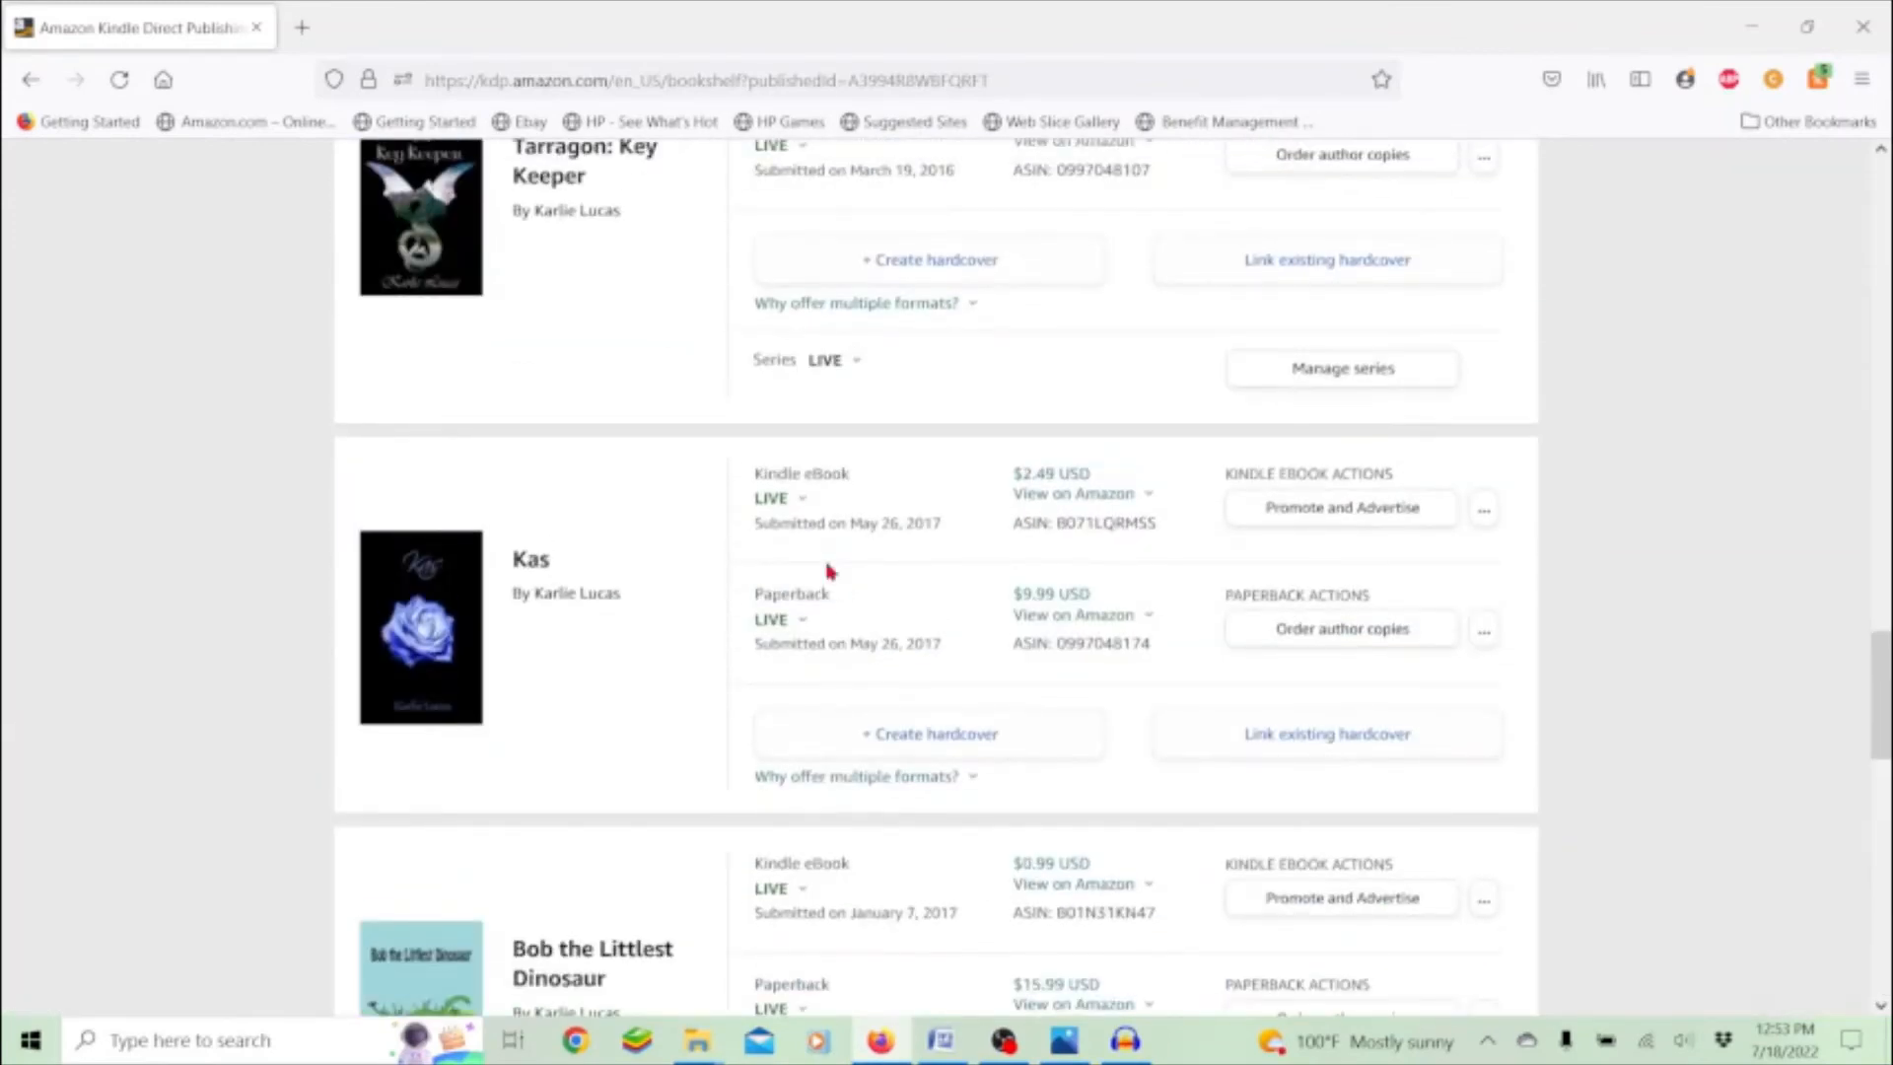
scroll(828, 571, "up", 3)
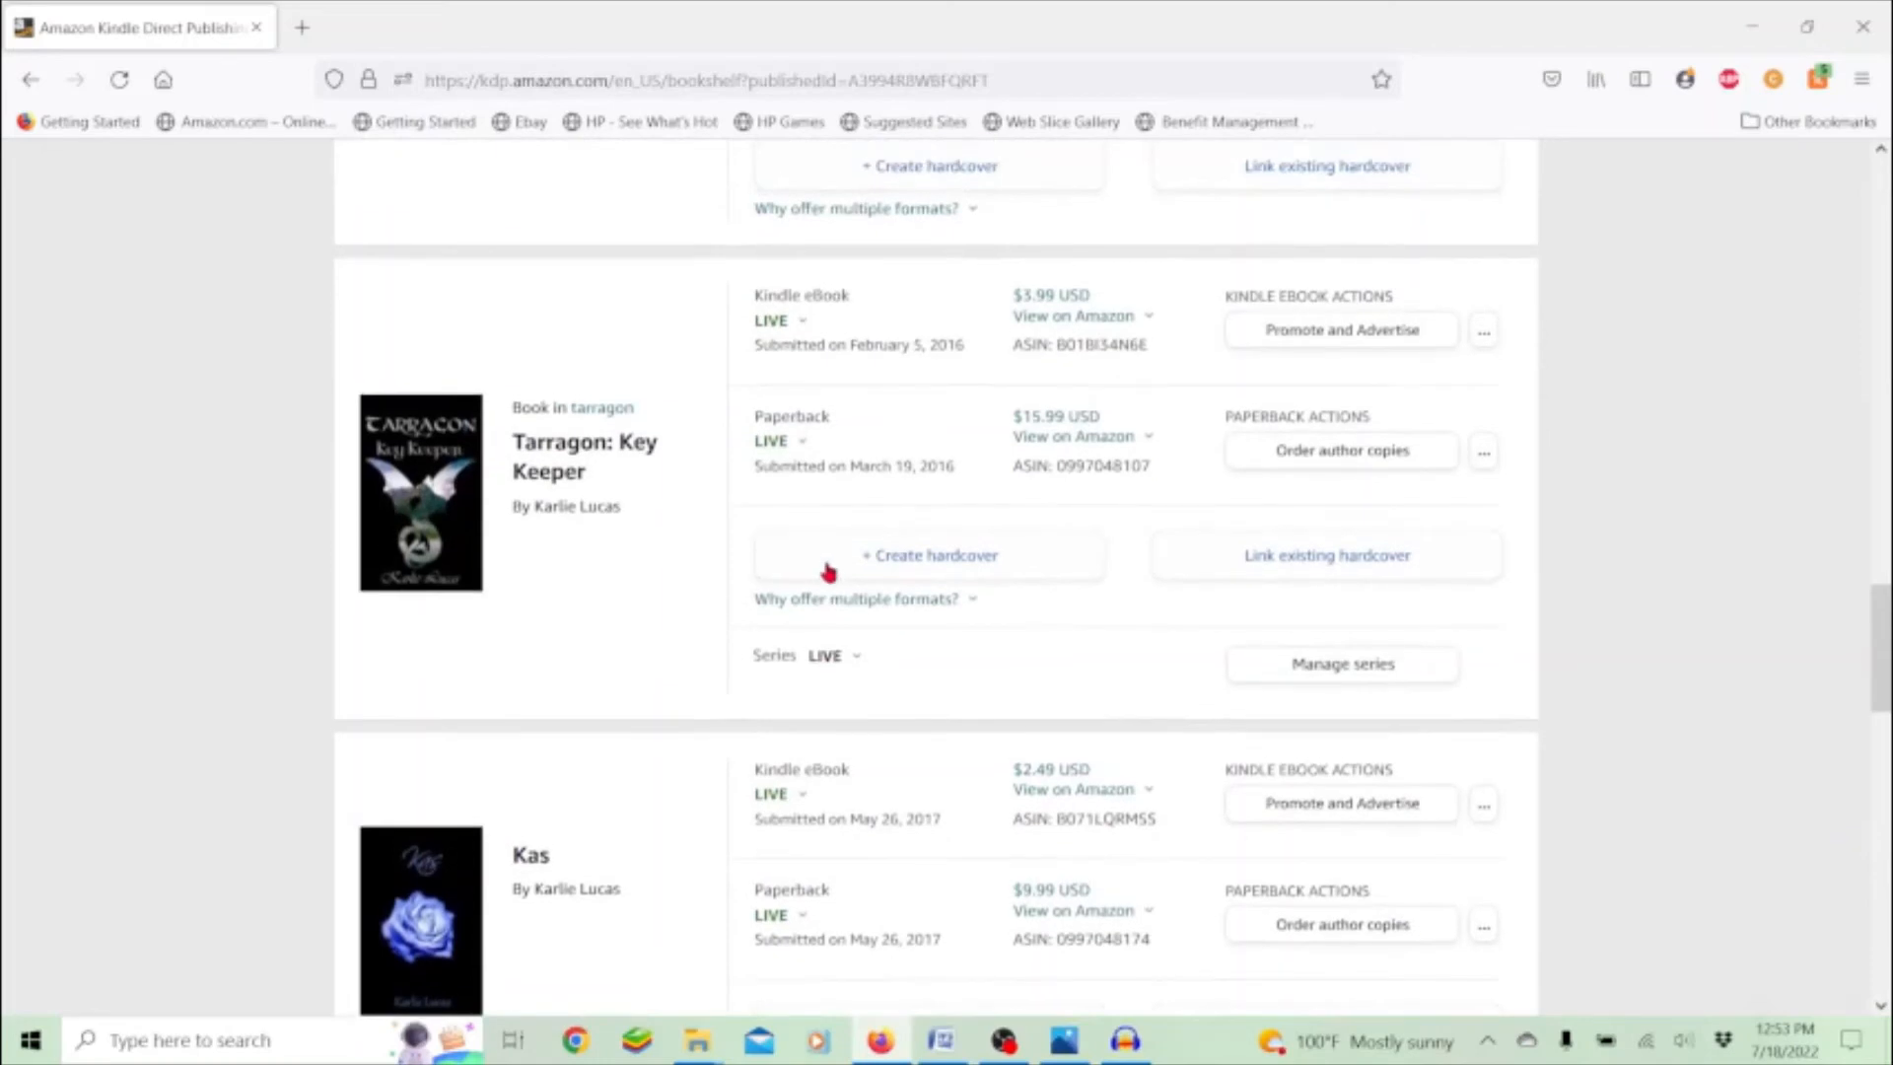
- Open the paperback pricing of Tarragon: Key Keeper from the bookshelf, and switch to its paperback content, saving the pending changes
left_click(1056, 416)
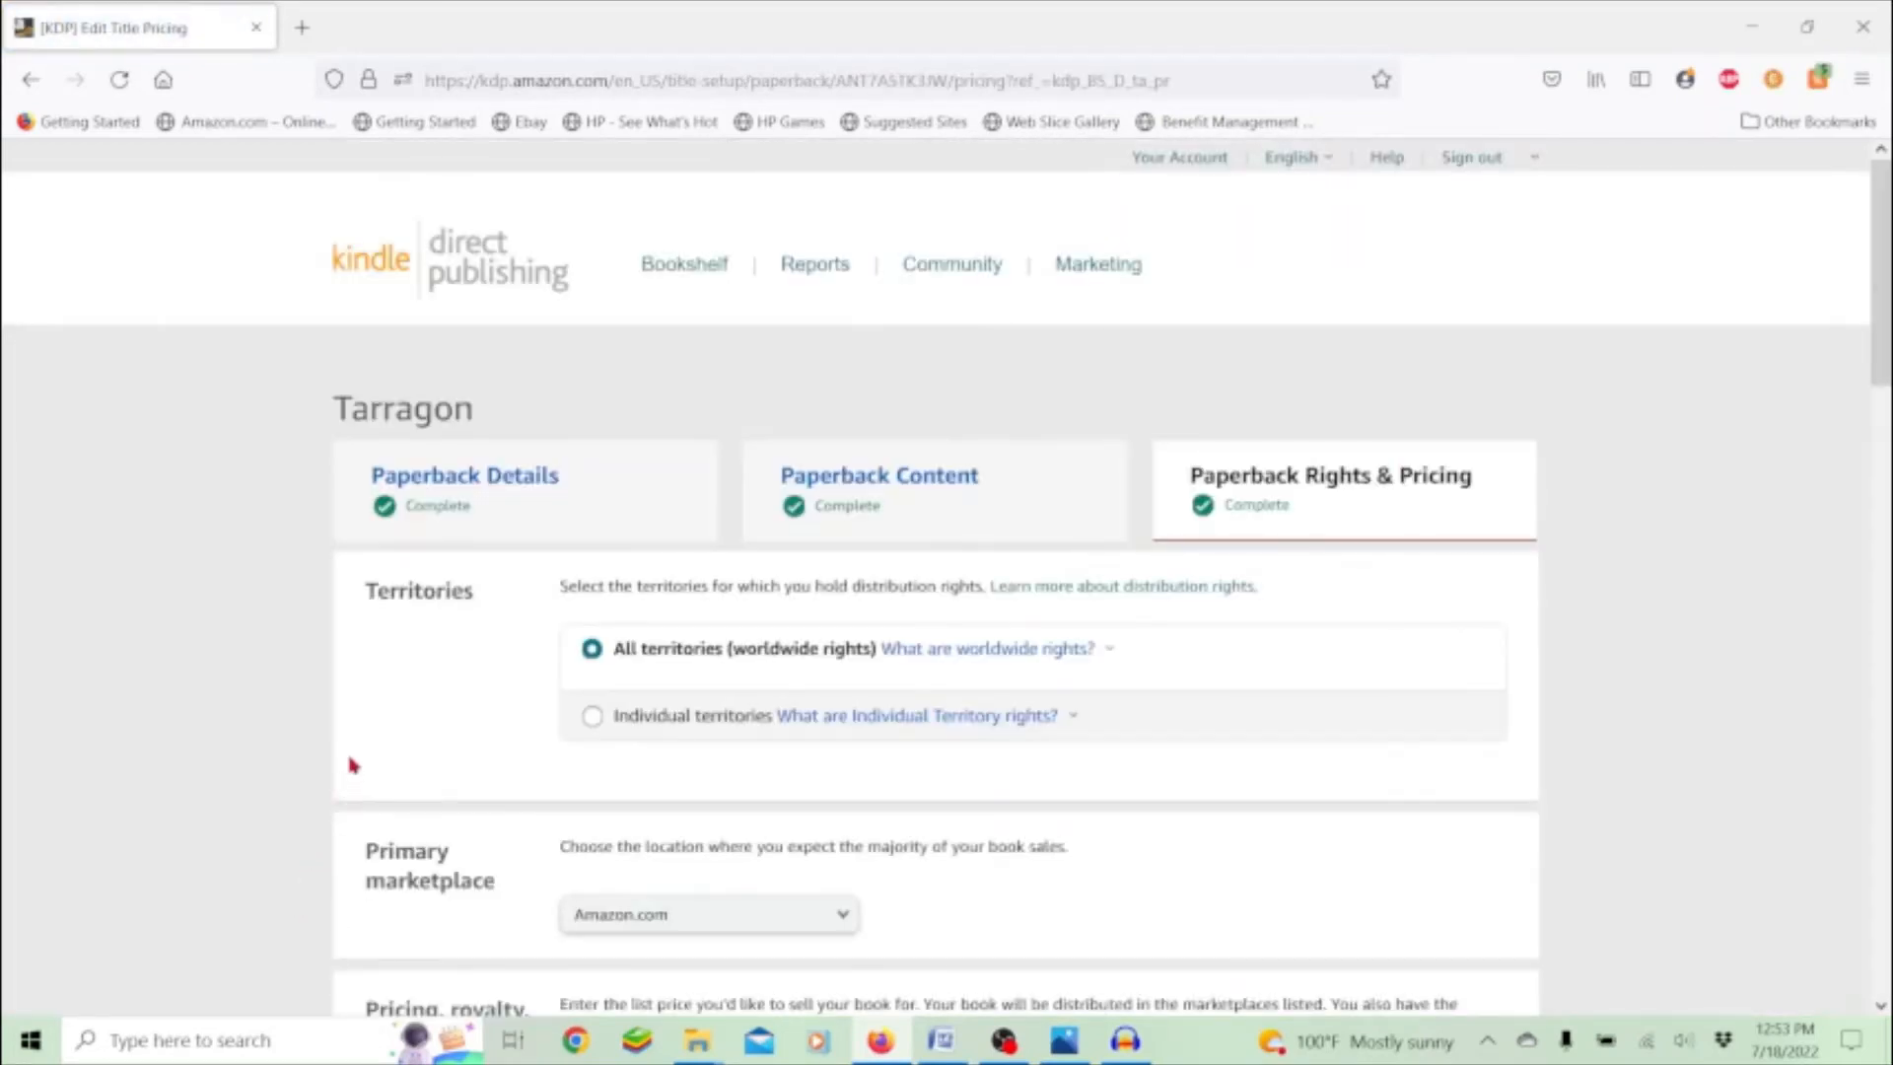
scroll(350, 774, "down", 5)
scroll(412, 717, "up", 5)
left_click(890, 497)
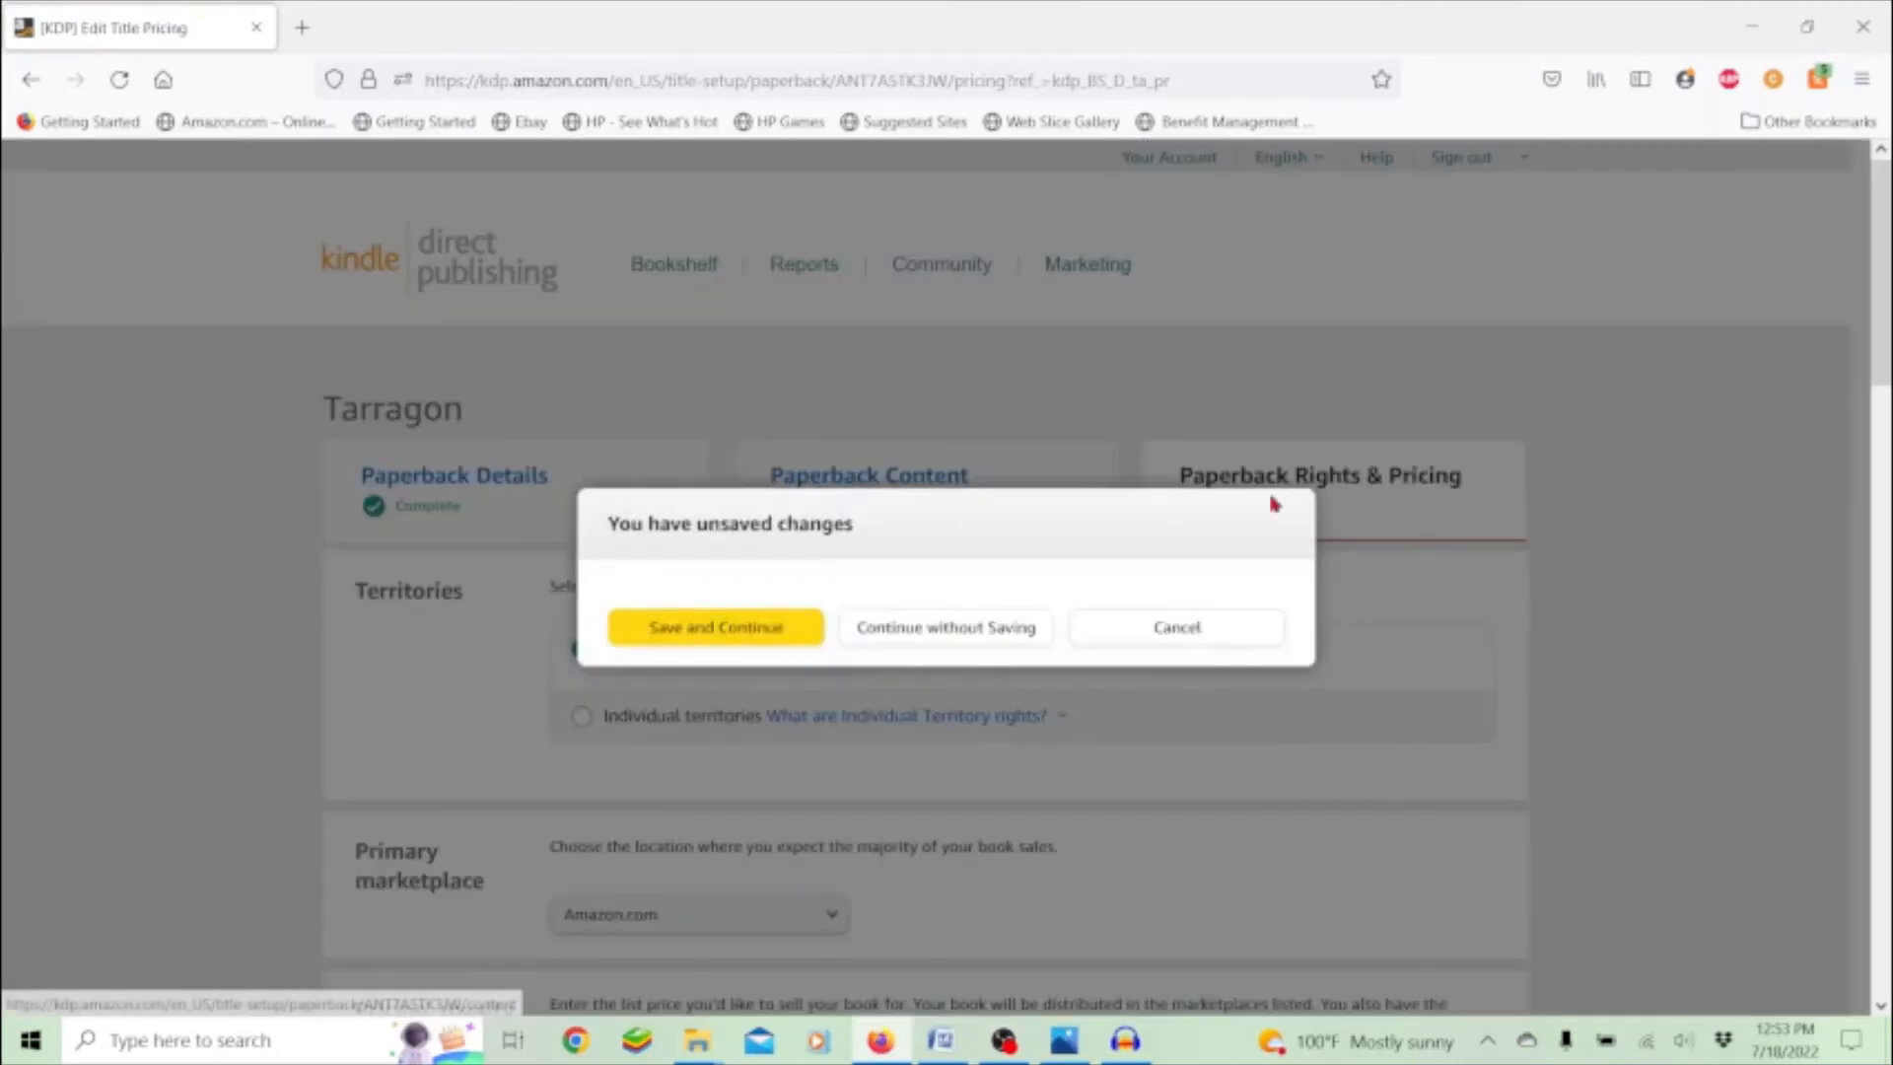
left_click(800, 639)
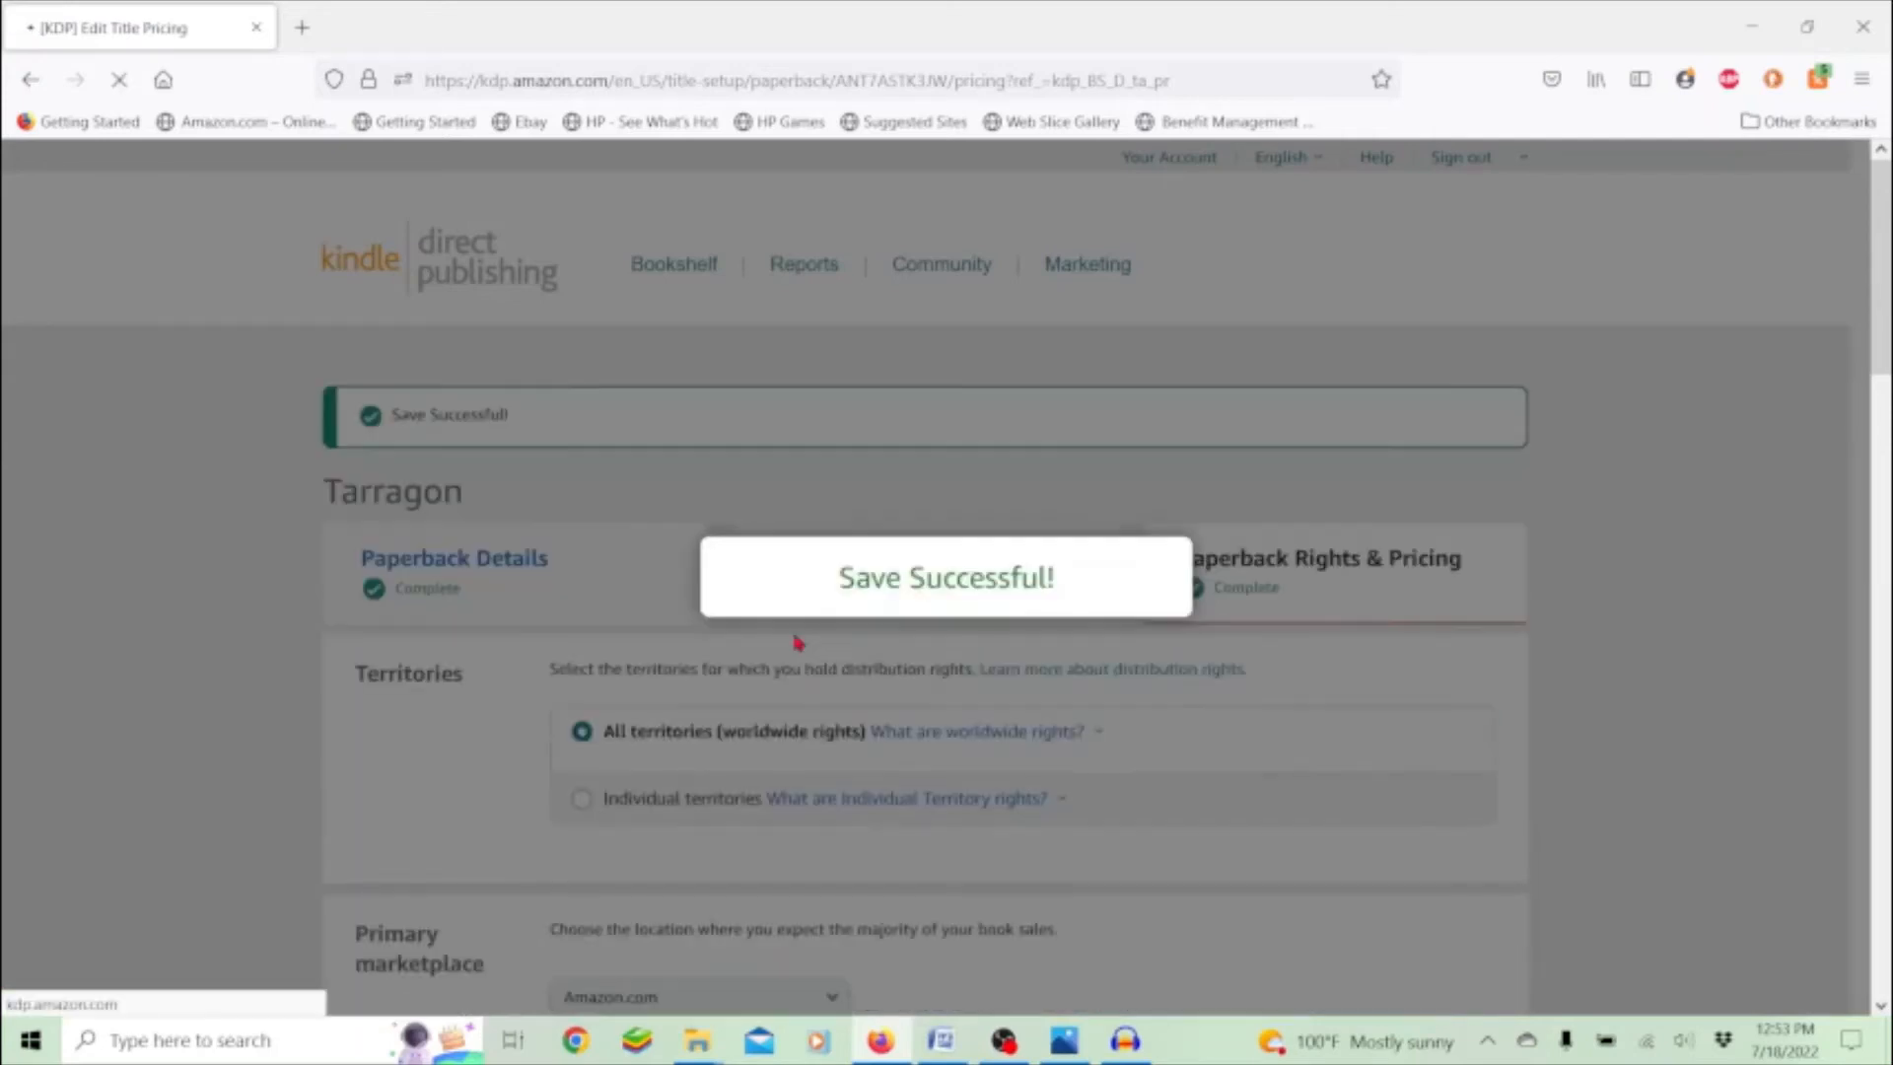
- Examine the paperback's print ISBN, publication date, ink and paper type, trim size and bleed settings
scroll(1234, 667, "down", 5)
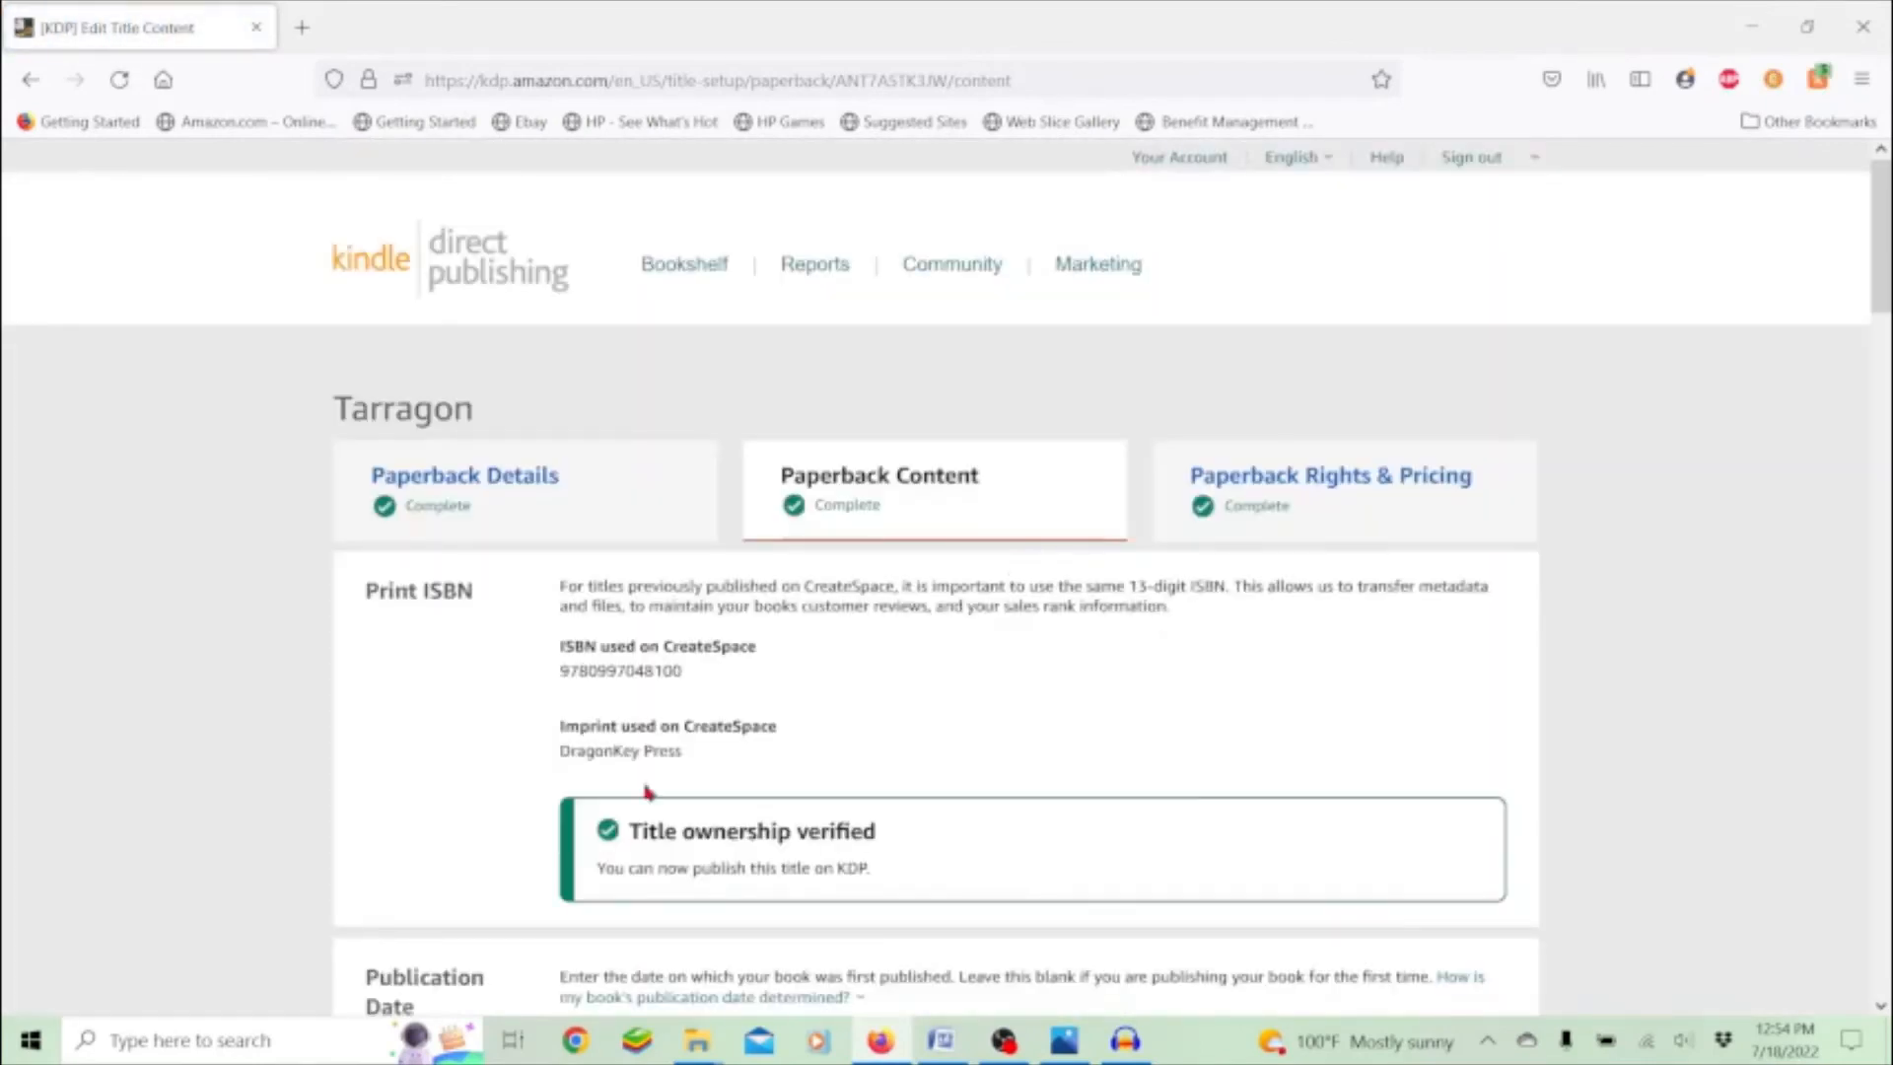
scroll(1004, 779, "down", 5)
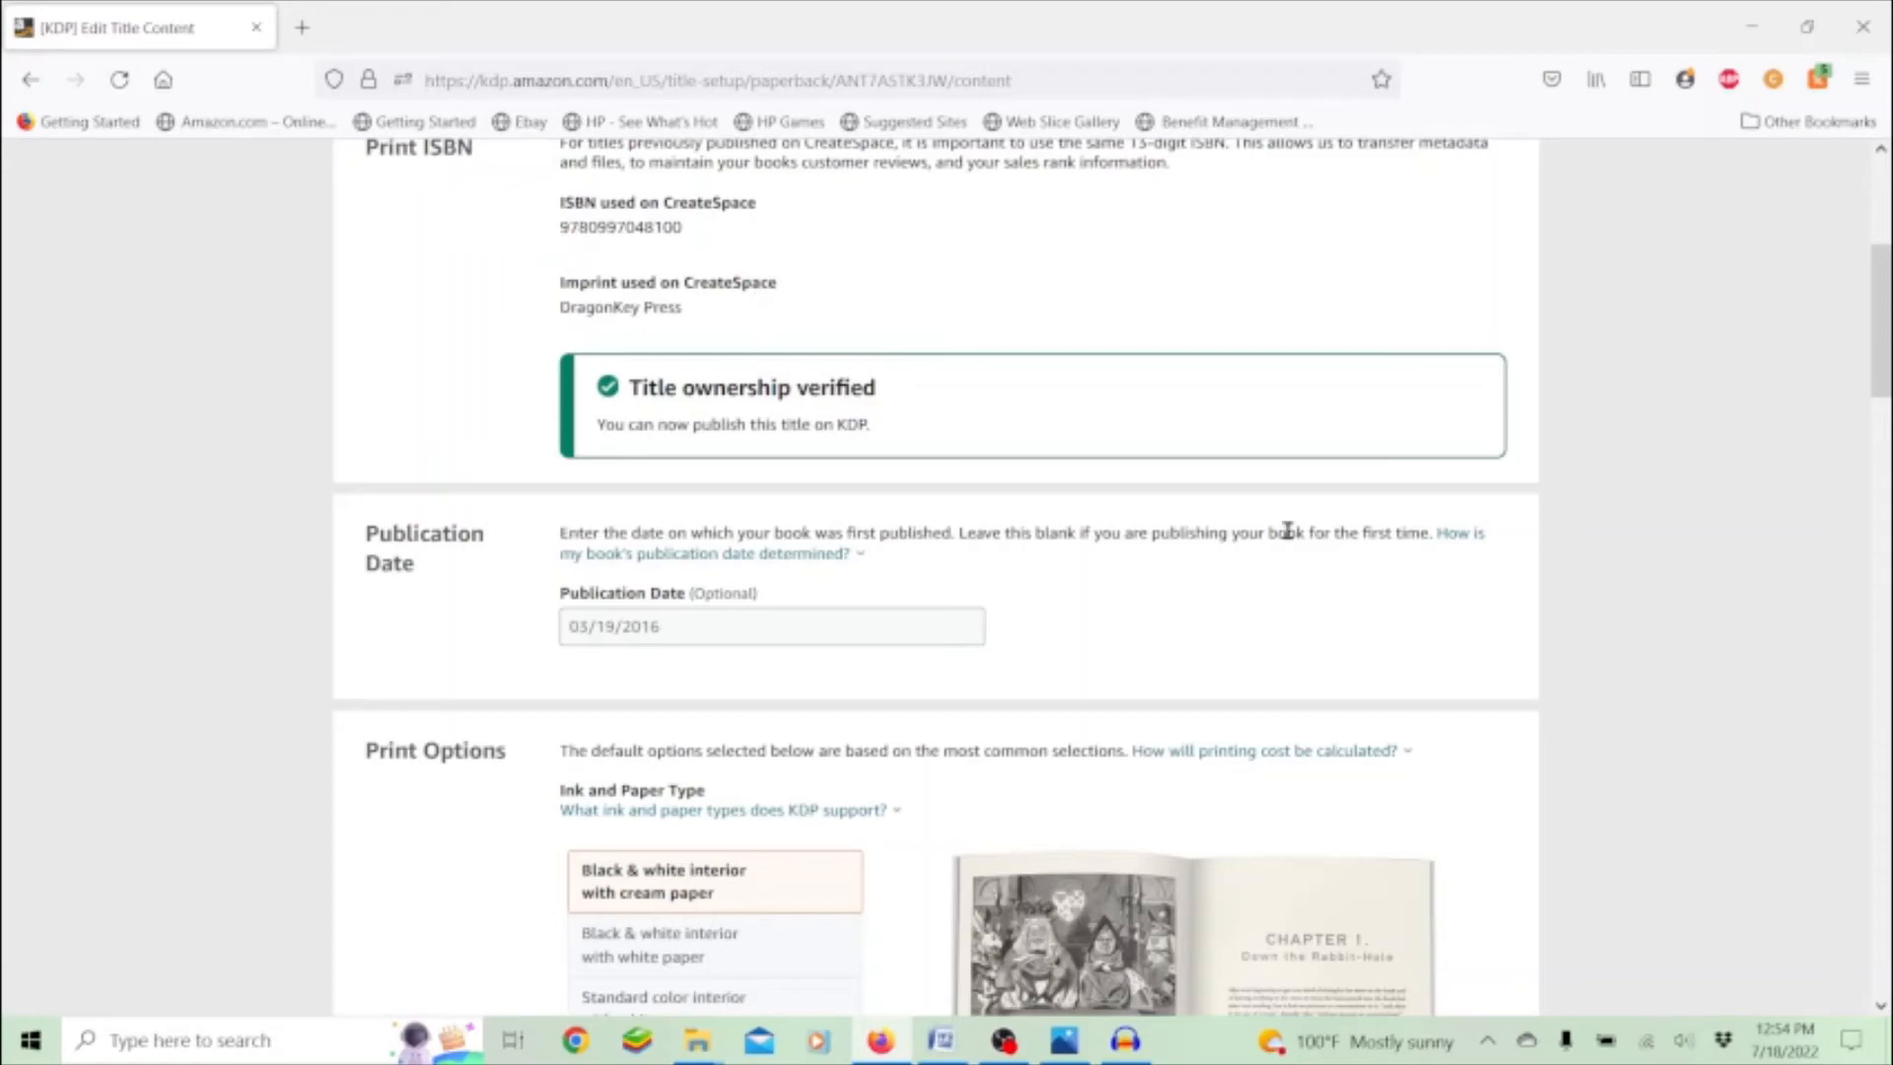
scroll(1287, 533, "down", 2)
scroll(1282, 538, "down", 3)
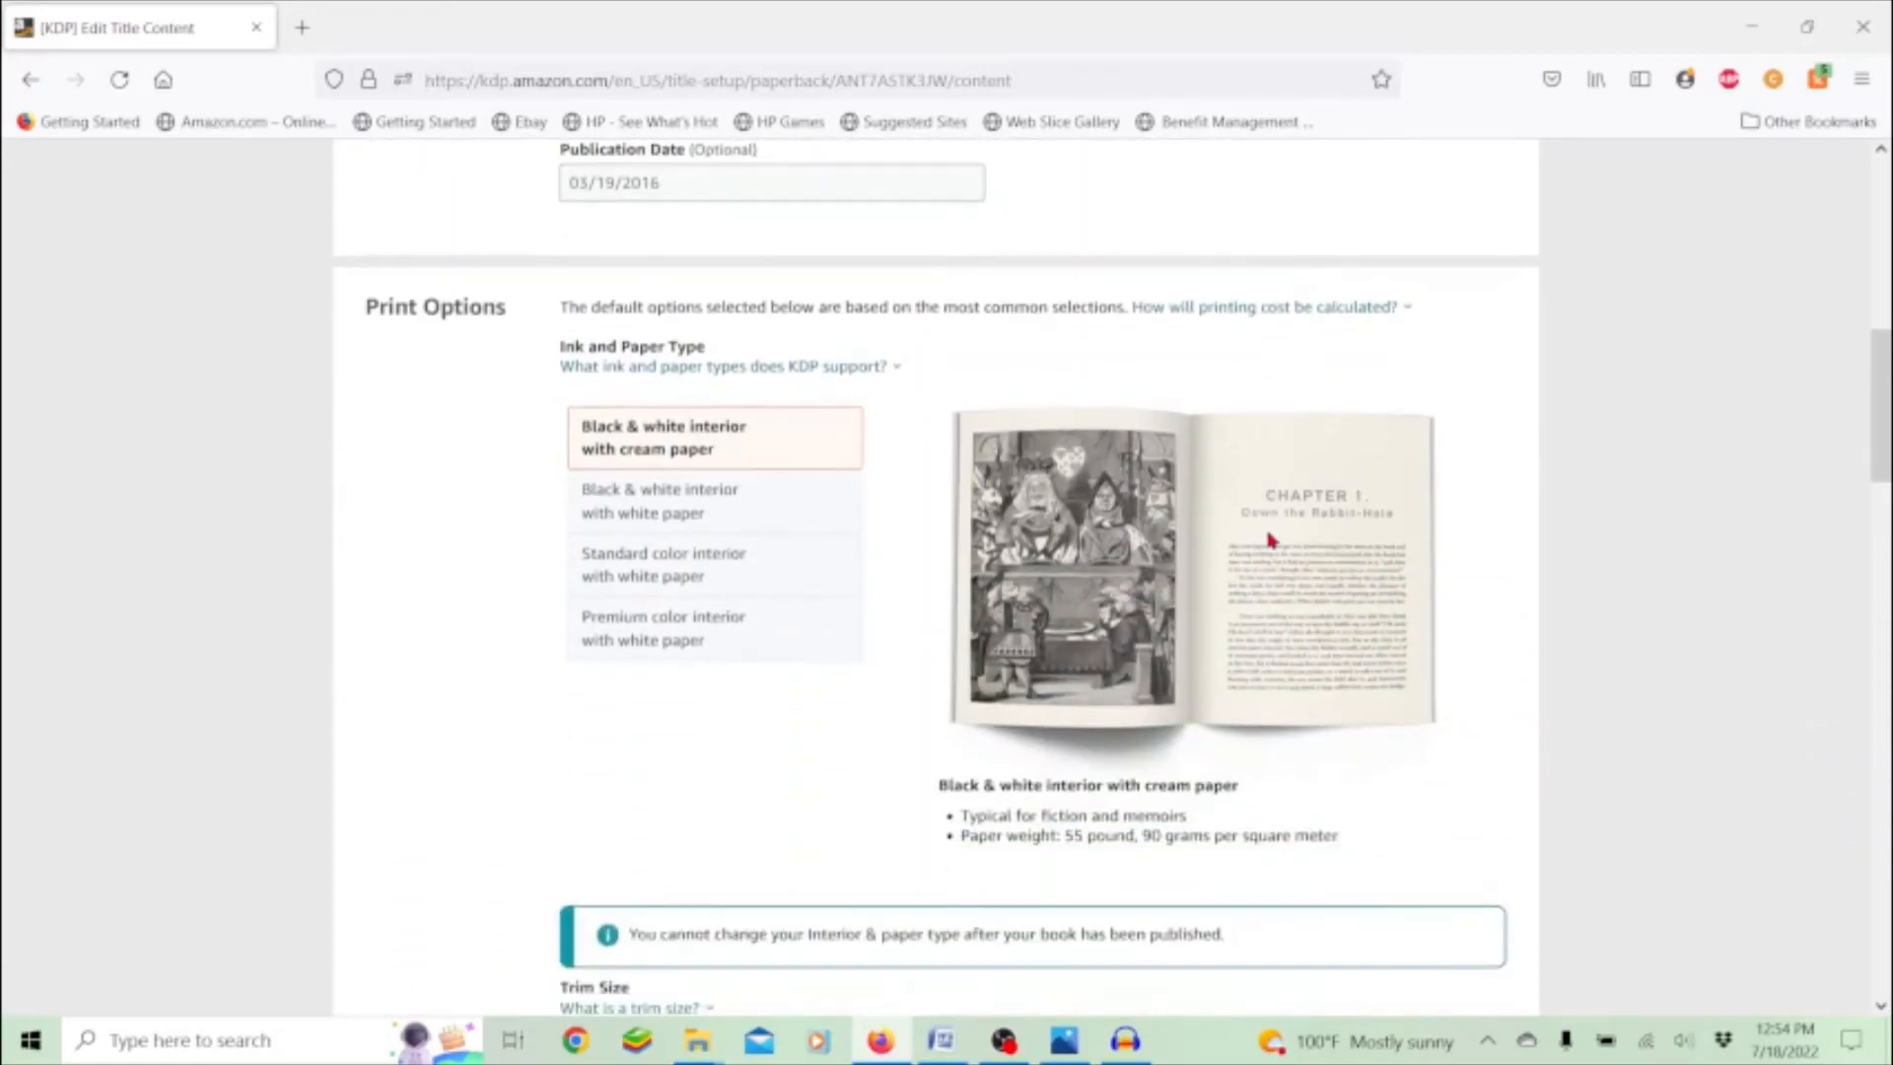
scroll(1270, 541, "down", 2)
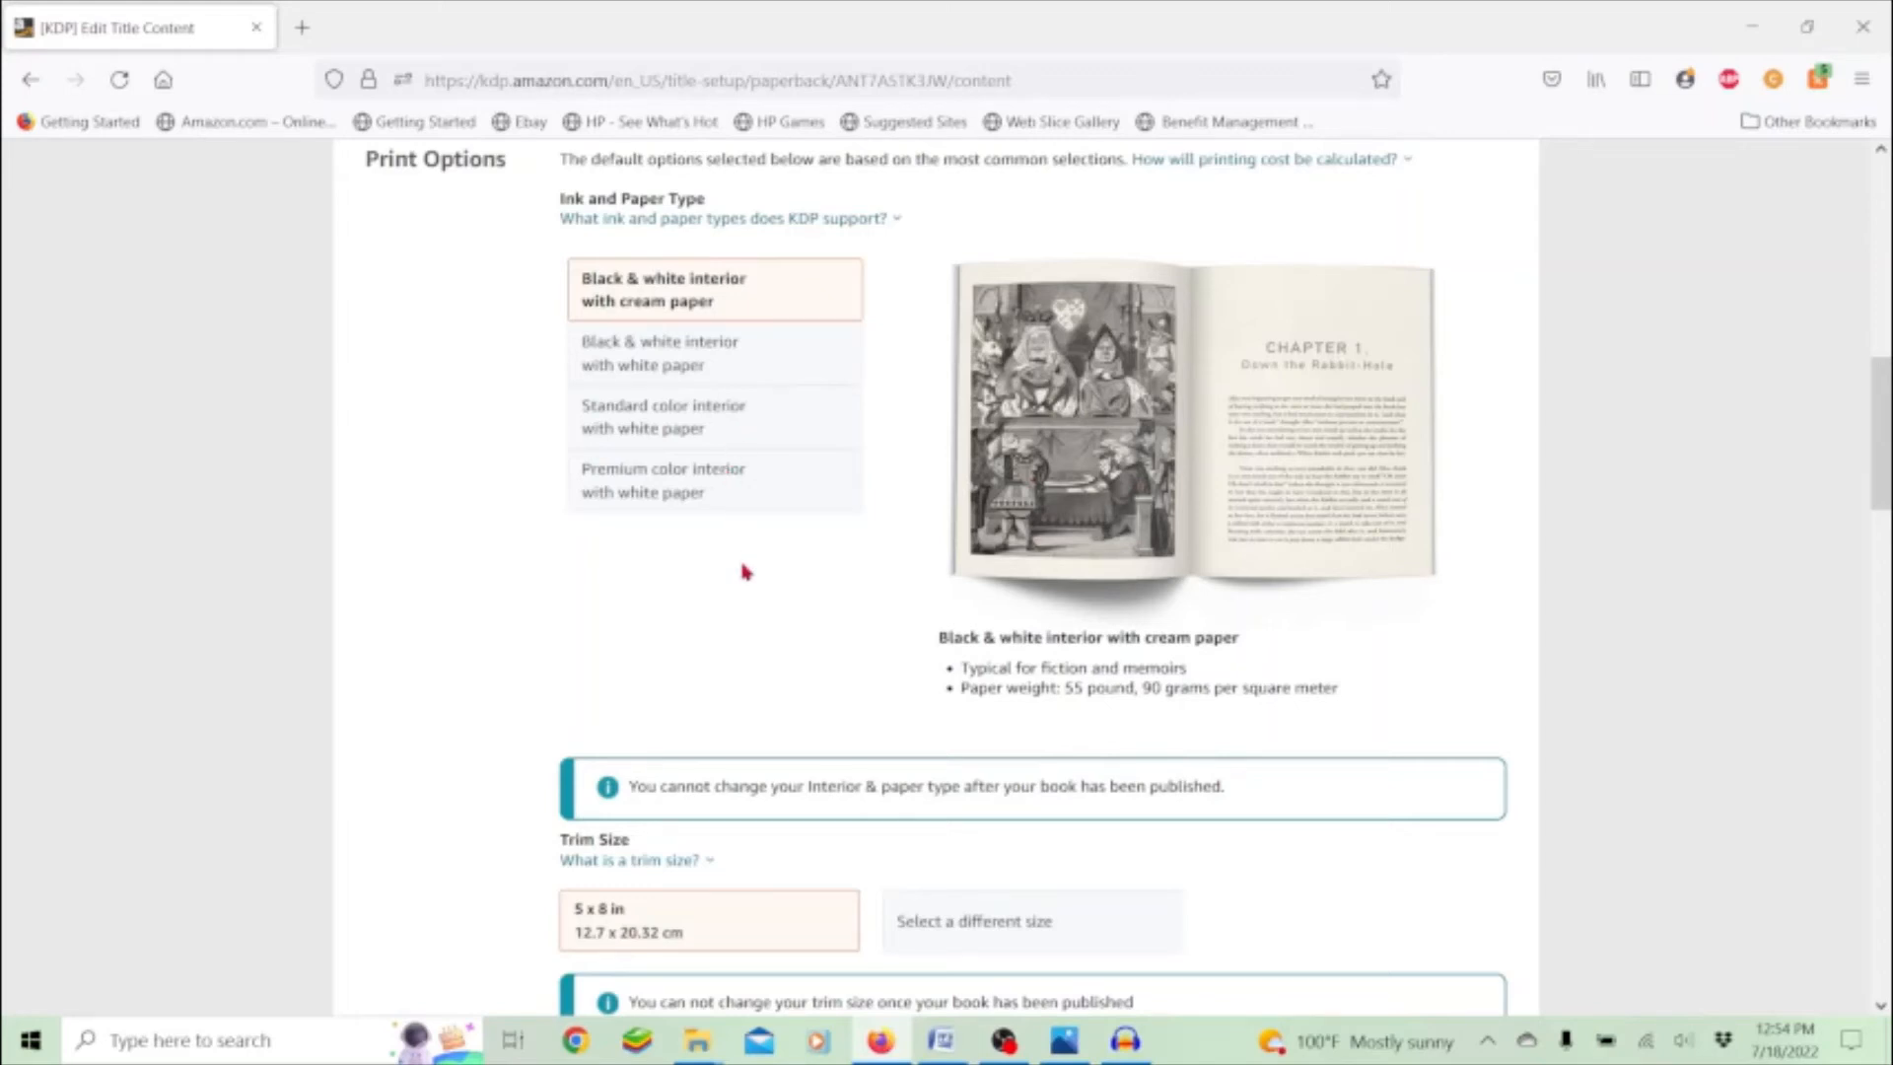
scroll(746, 571, "down", 3)
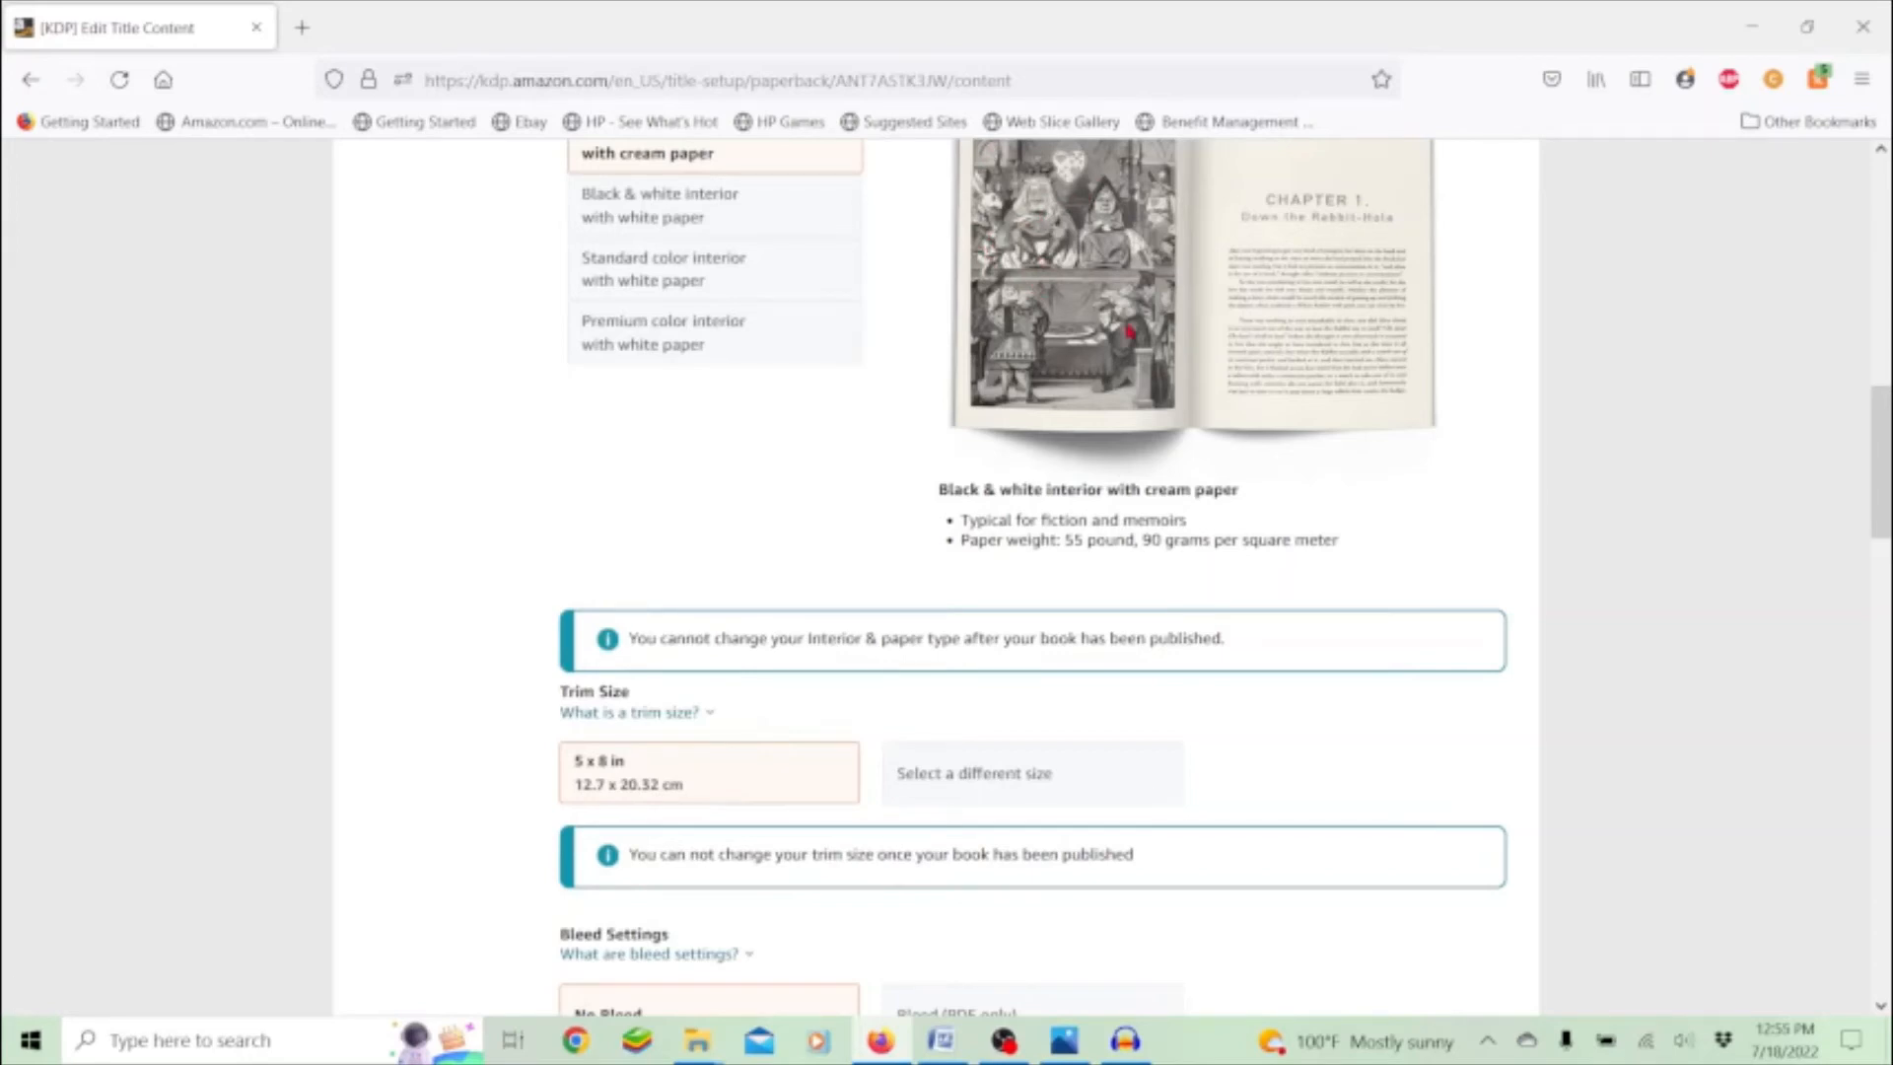
scroll(1294, 490, "down", 5)
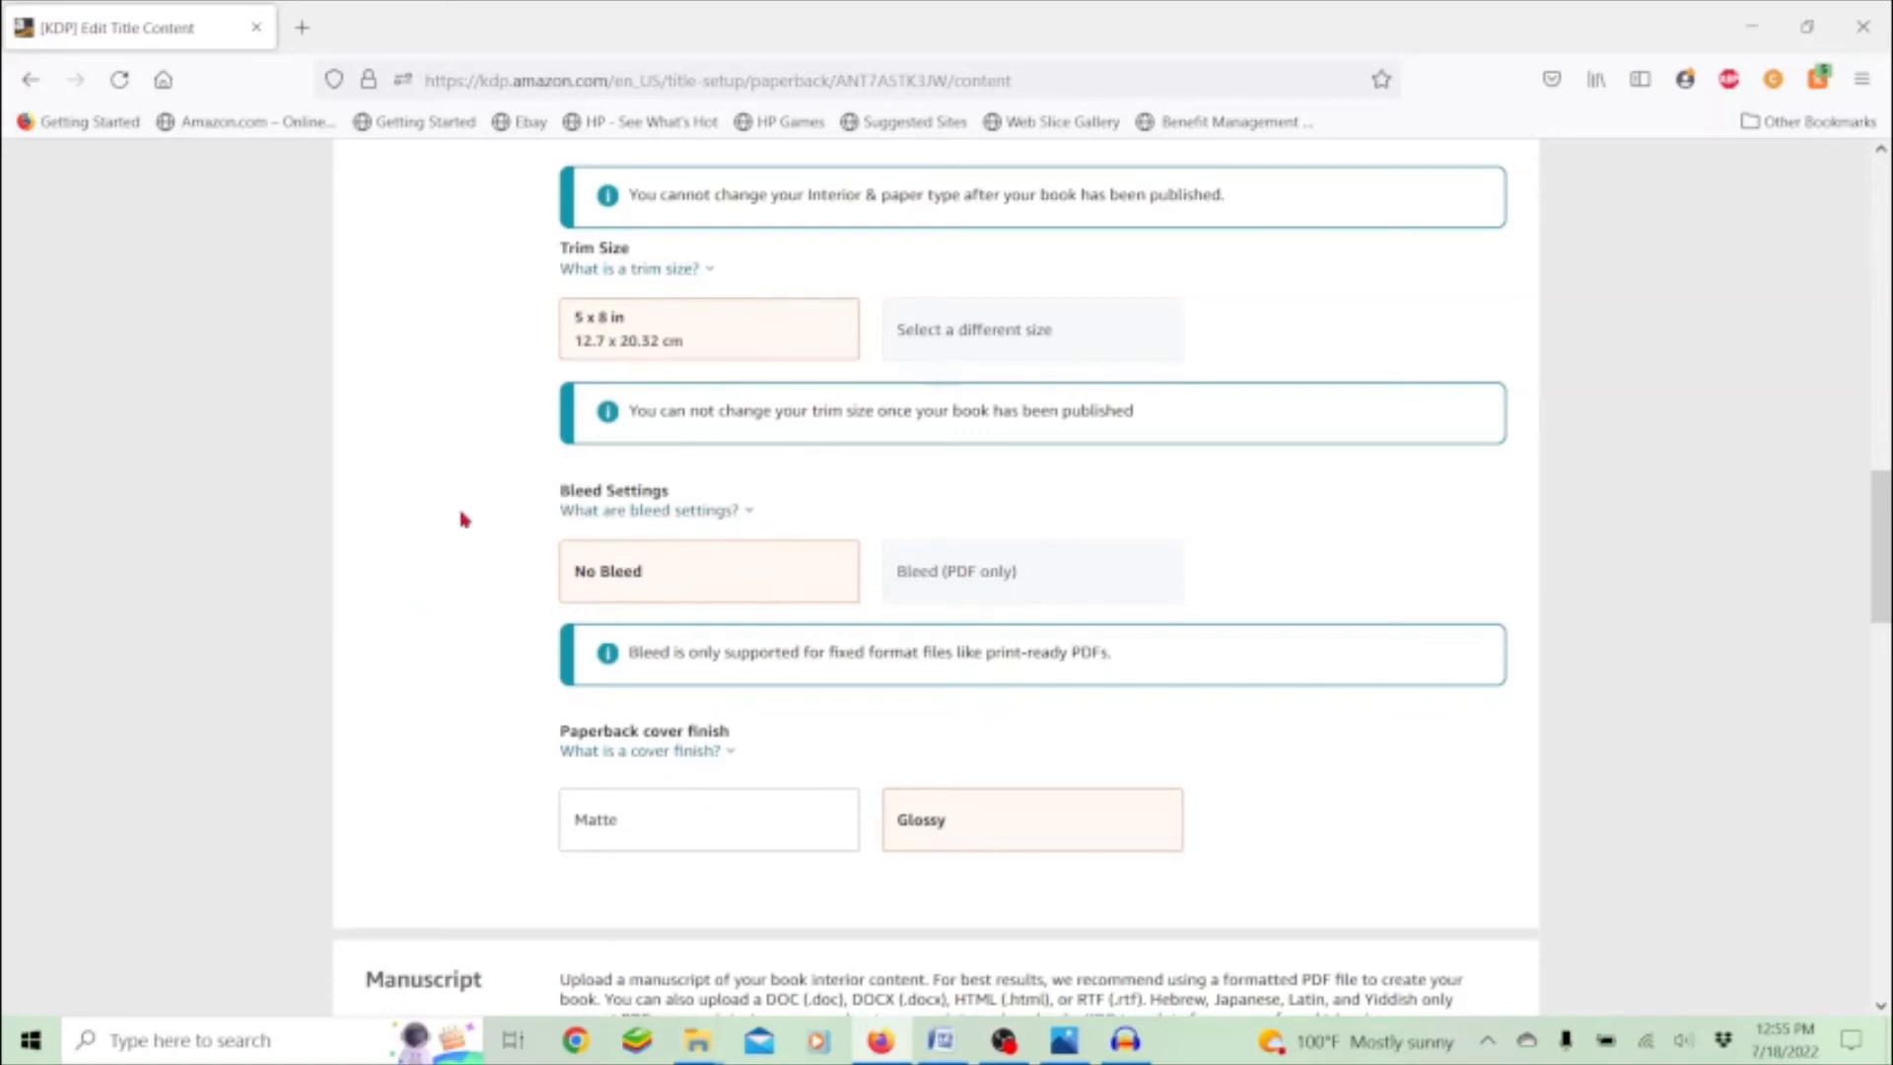
- Review the paperback's cover finish, manuscript upload, book cover options, and the summary of printing costs
scroll(462, 510, "down", 3)
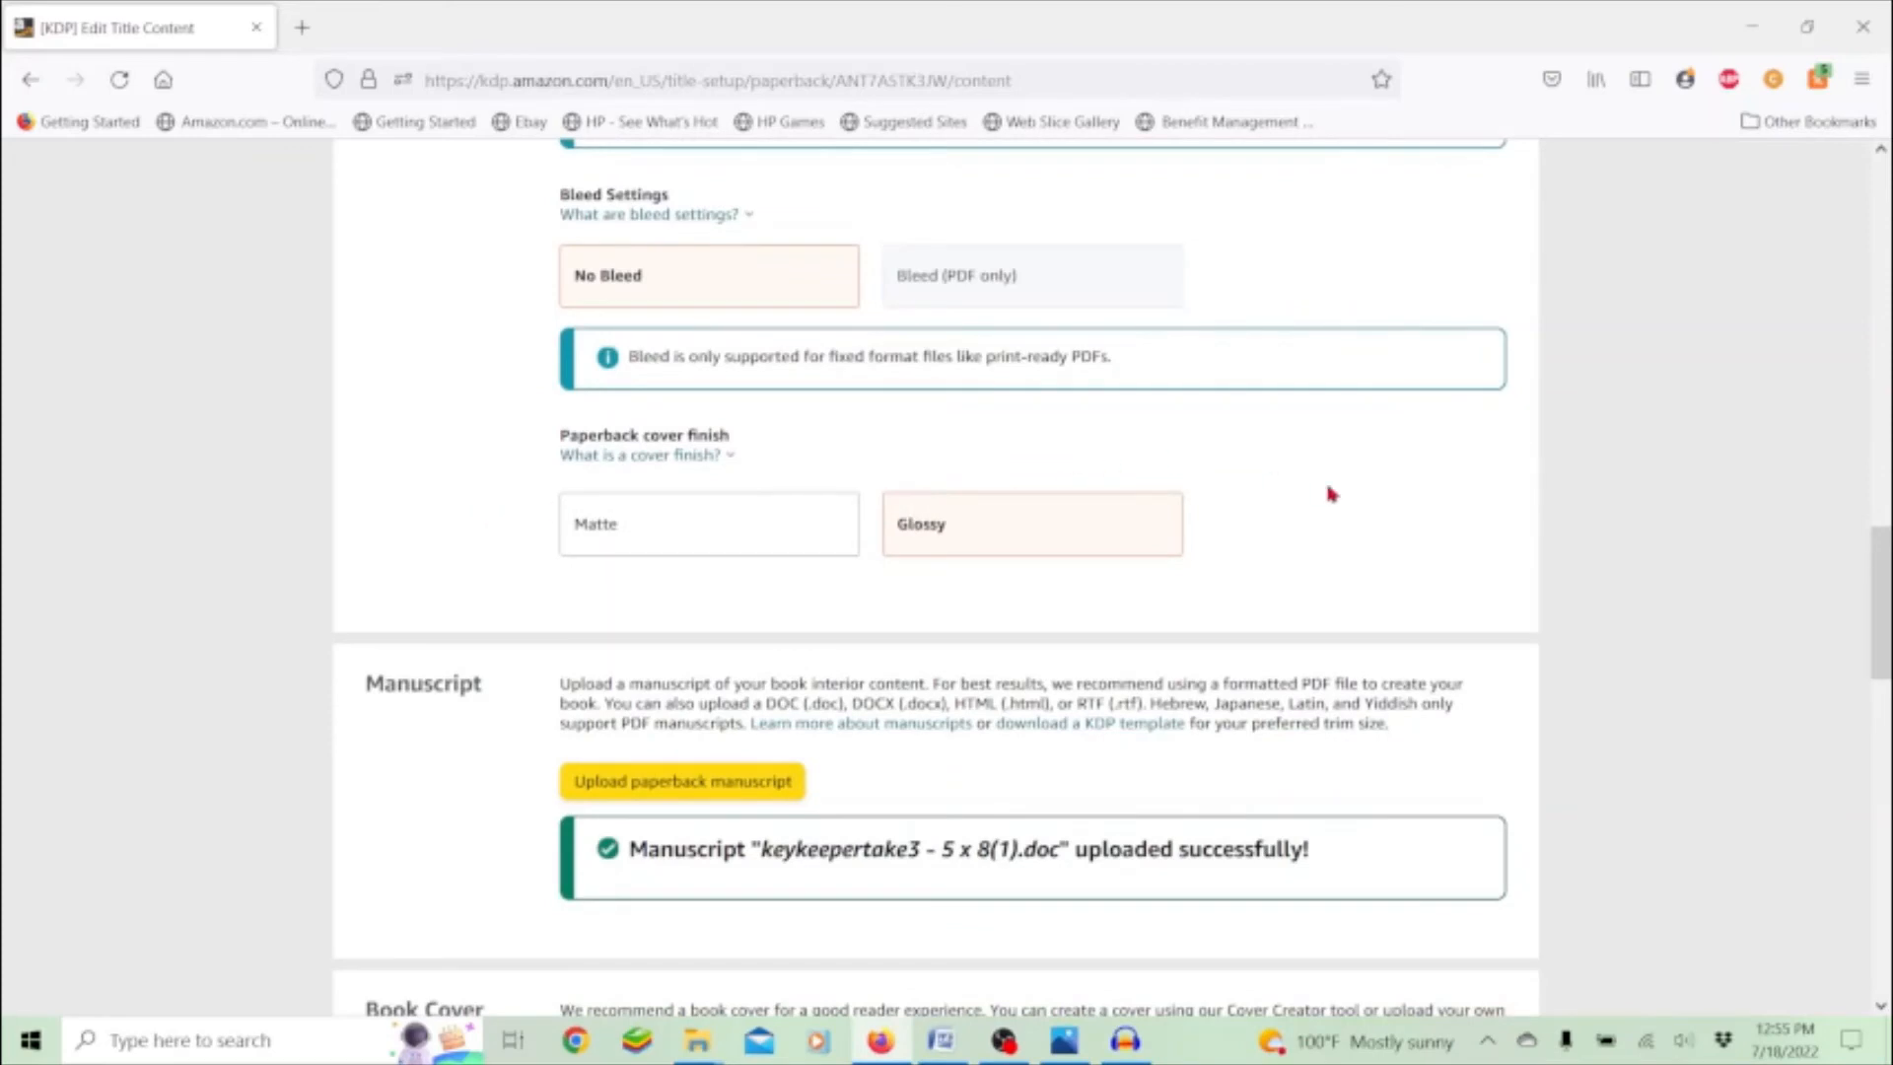
scroll(1328, 494, "down", 2)
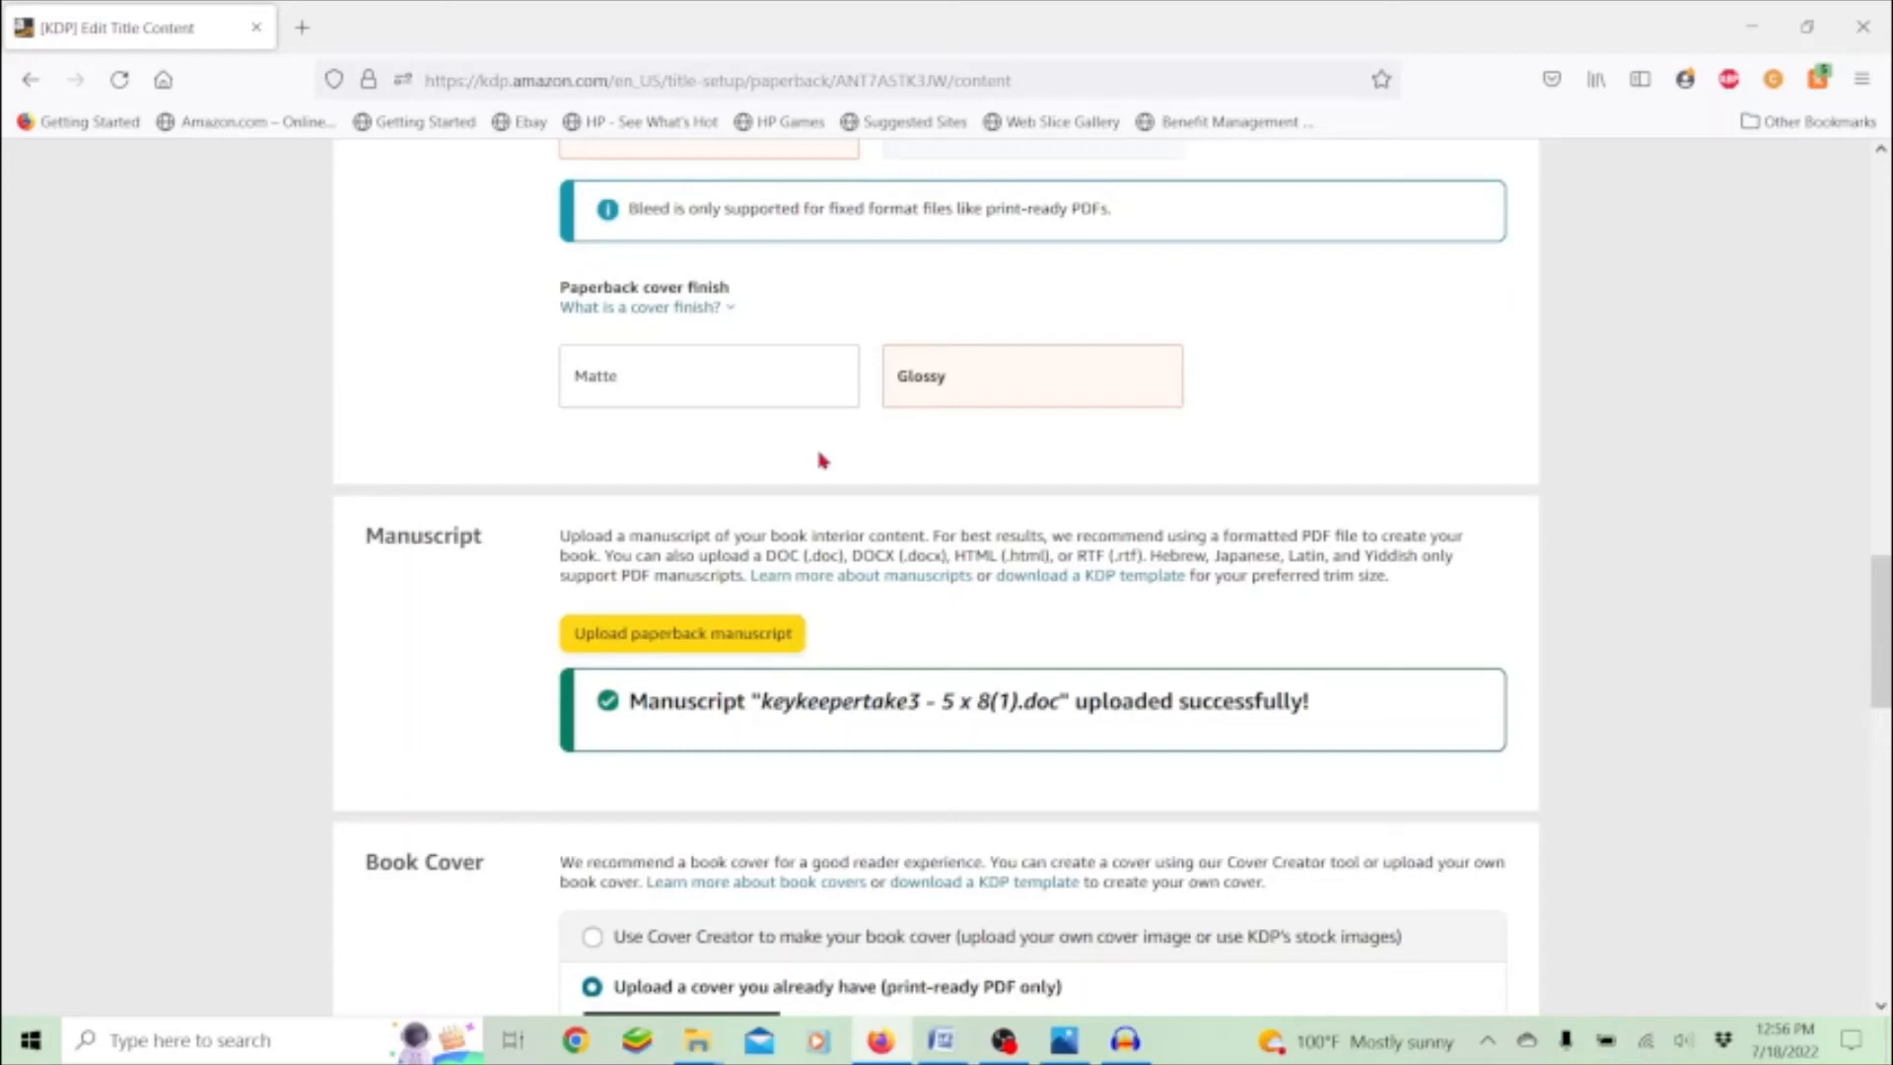
scroll(822, 461, "down", 3)
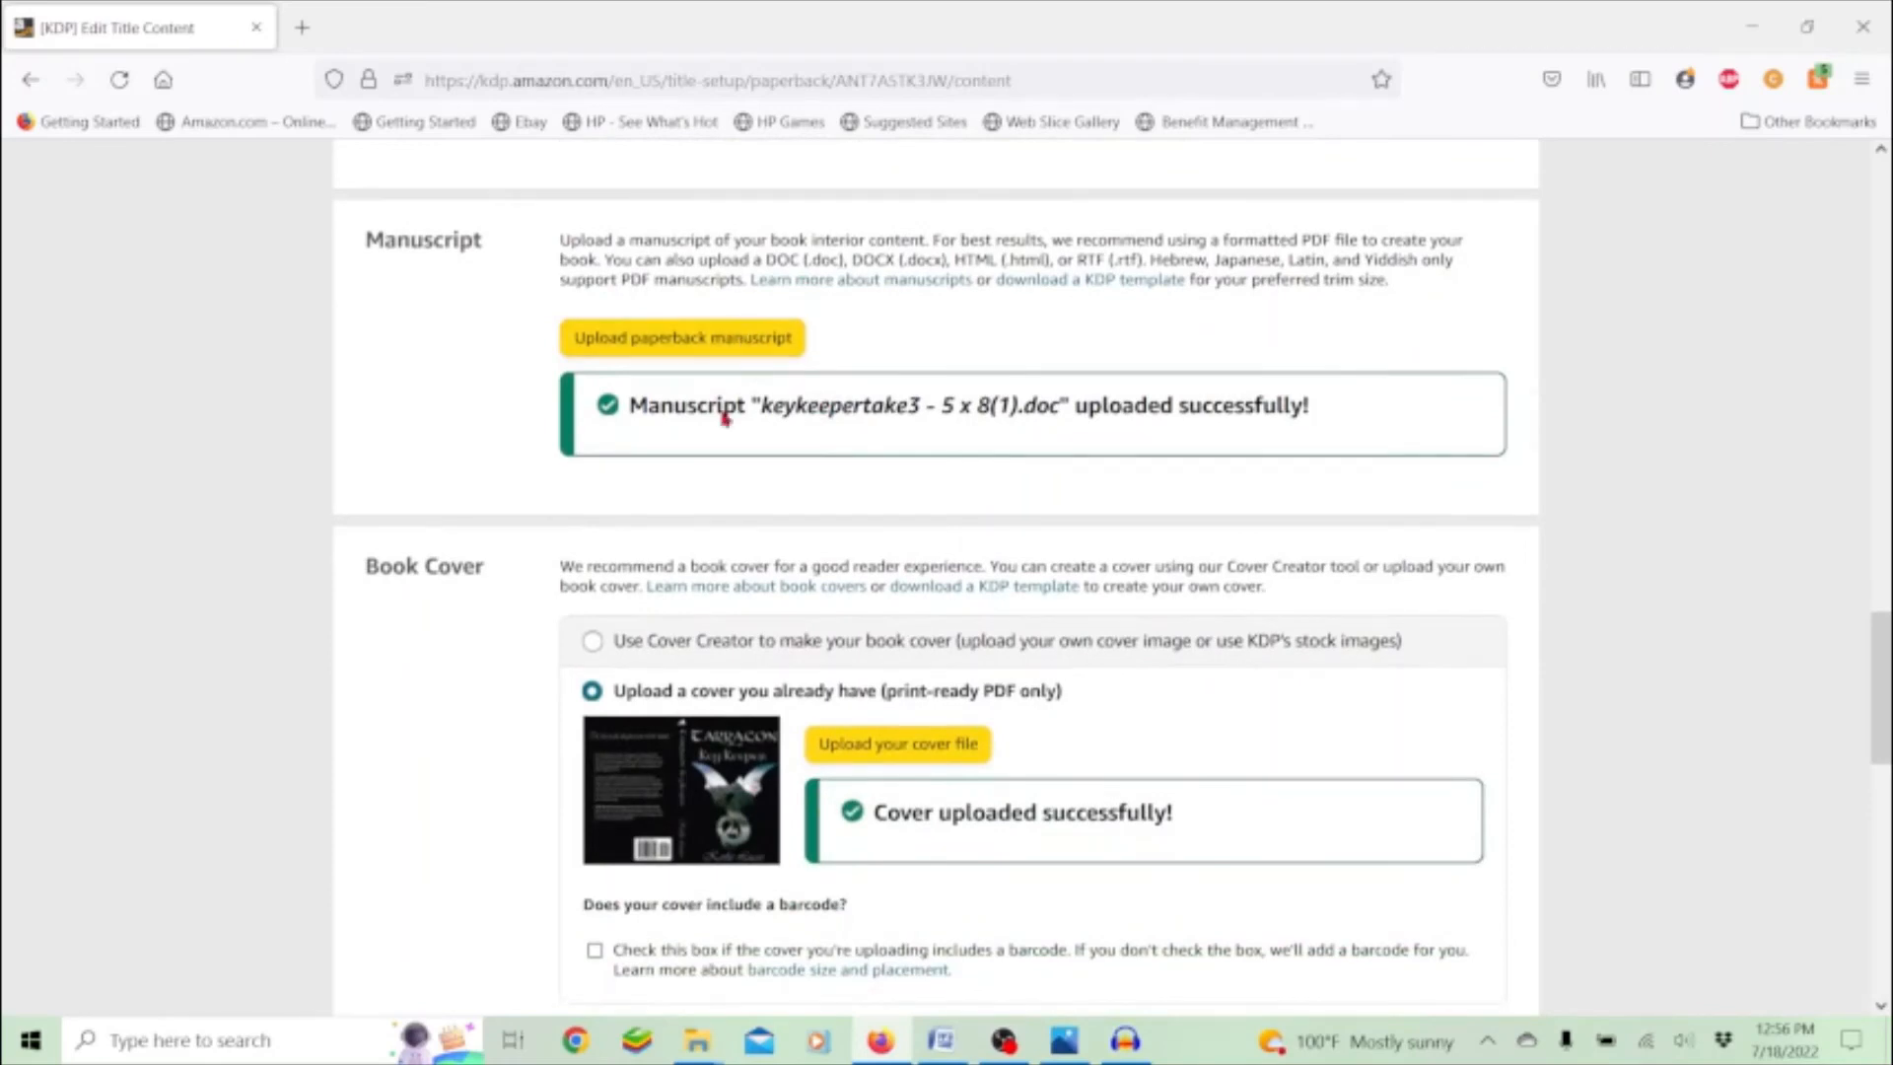
scroll(956, 562, "down", 3)
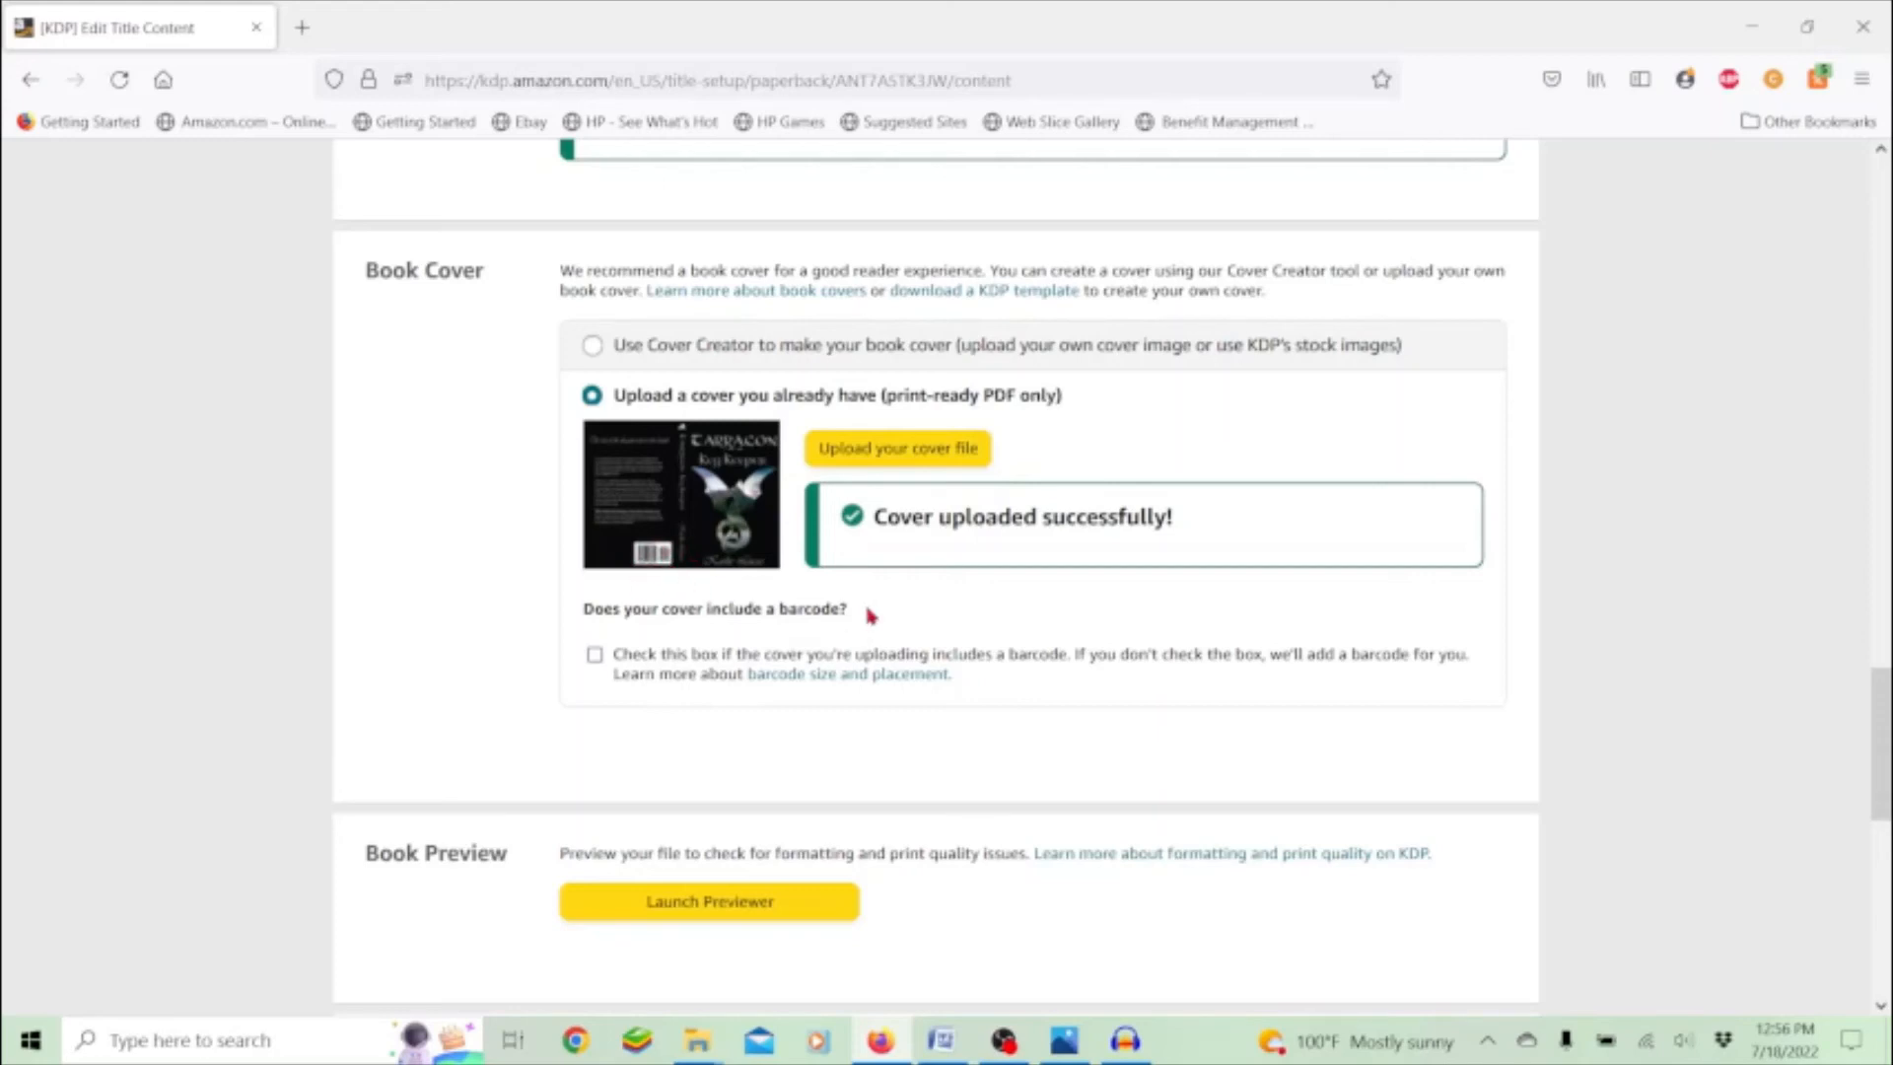
scroll(908, 680, "down", 3)
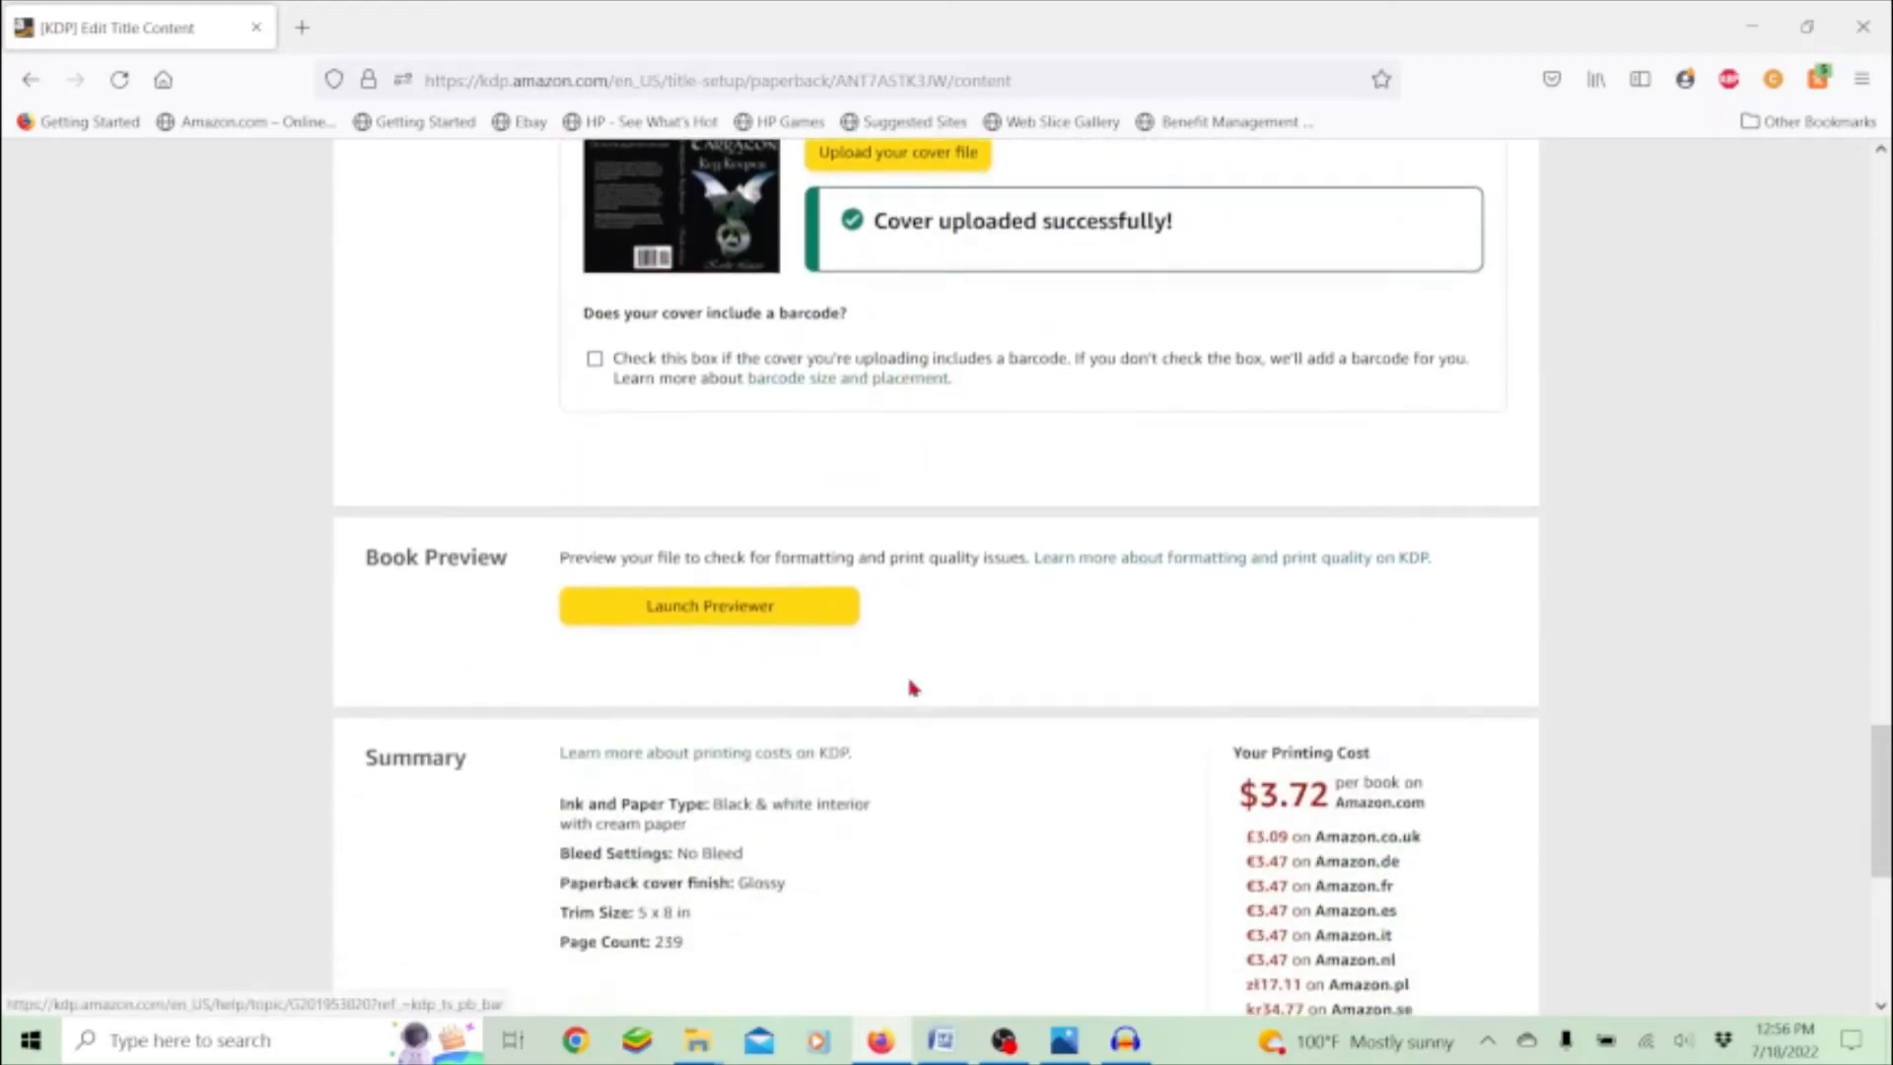
scroll(909, 690, "down", 3)
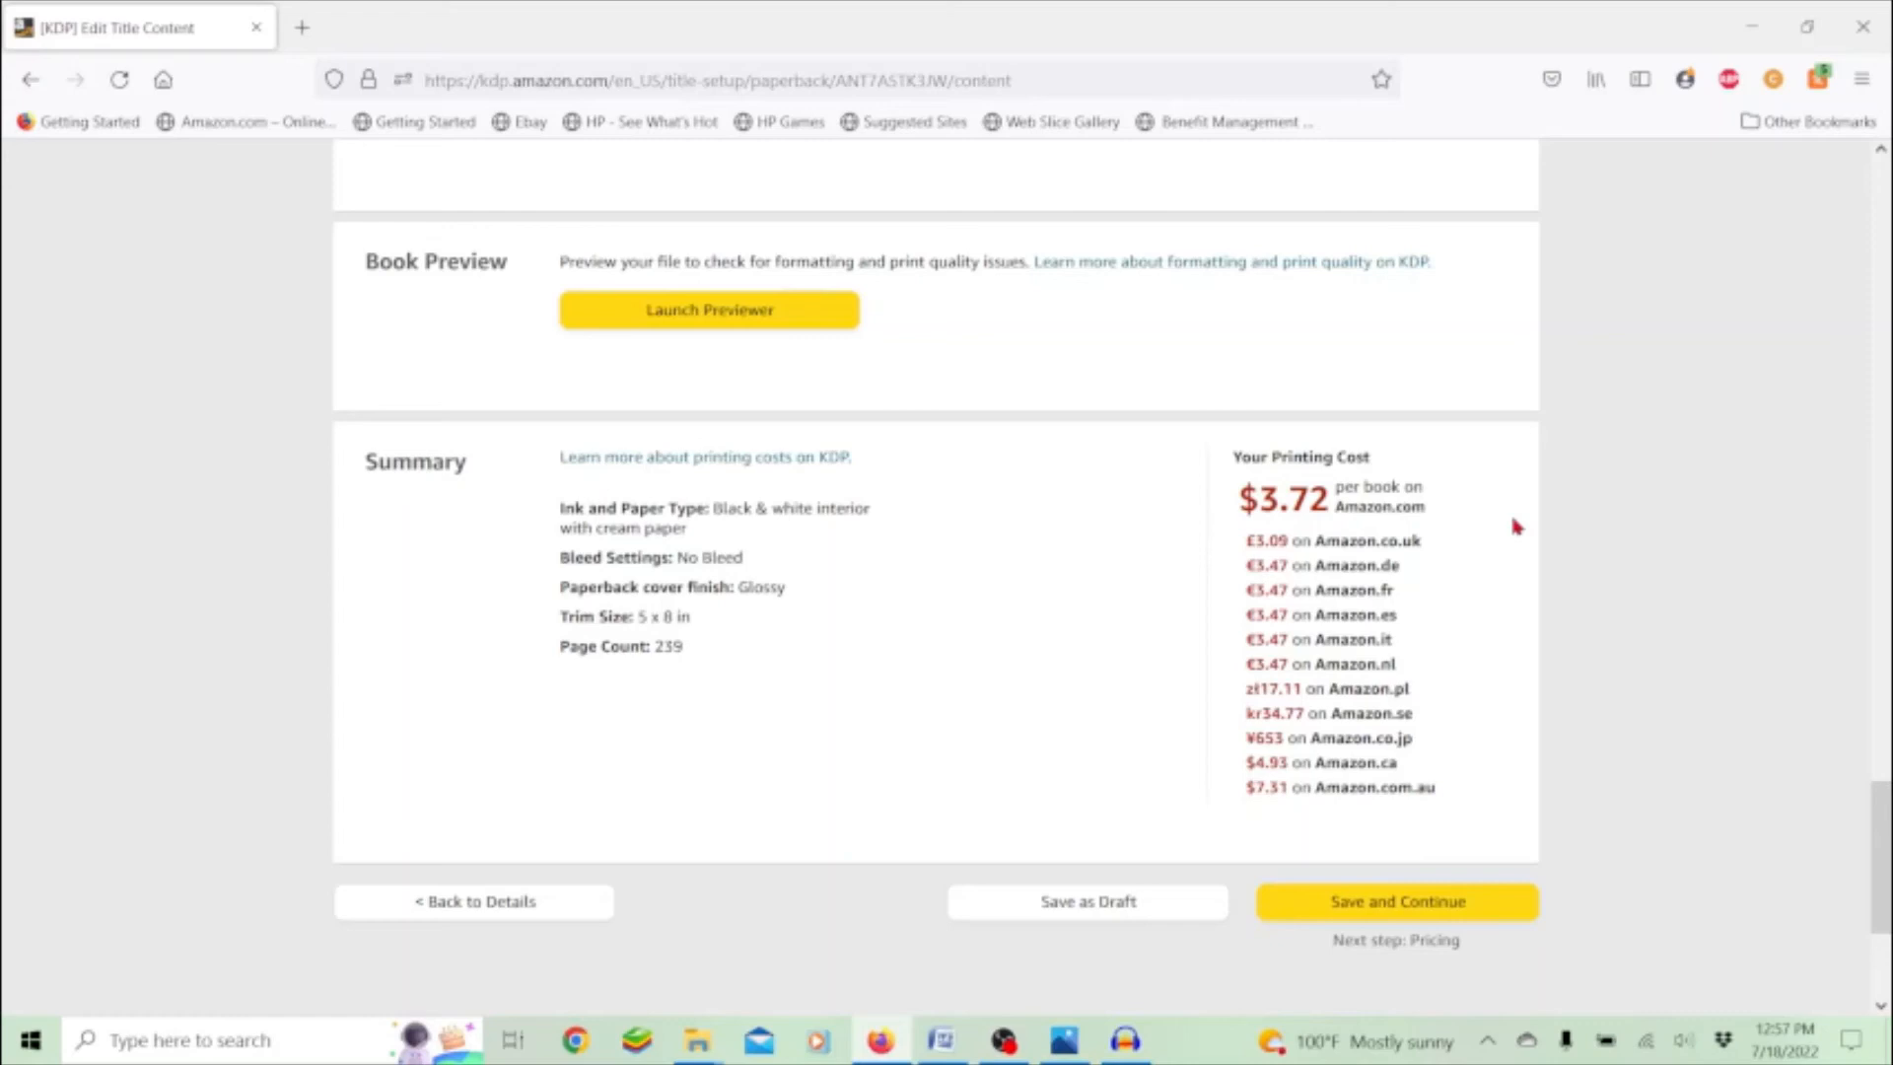
- Launch the print previewer for the paperback and inspect the full cover against the guides
scroll(1514, 522, "up", 3)
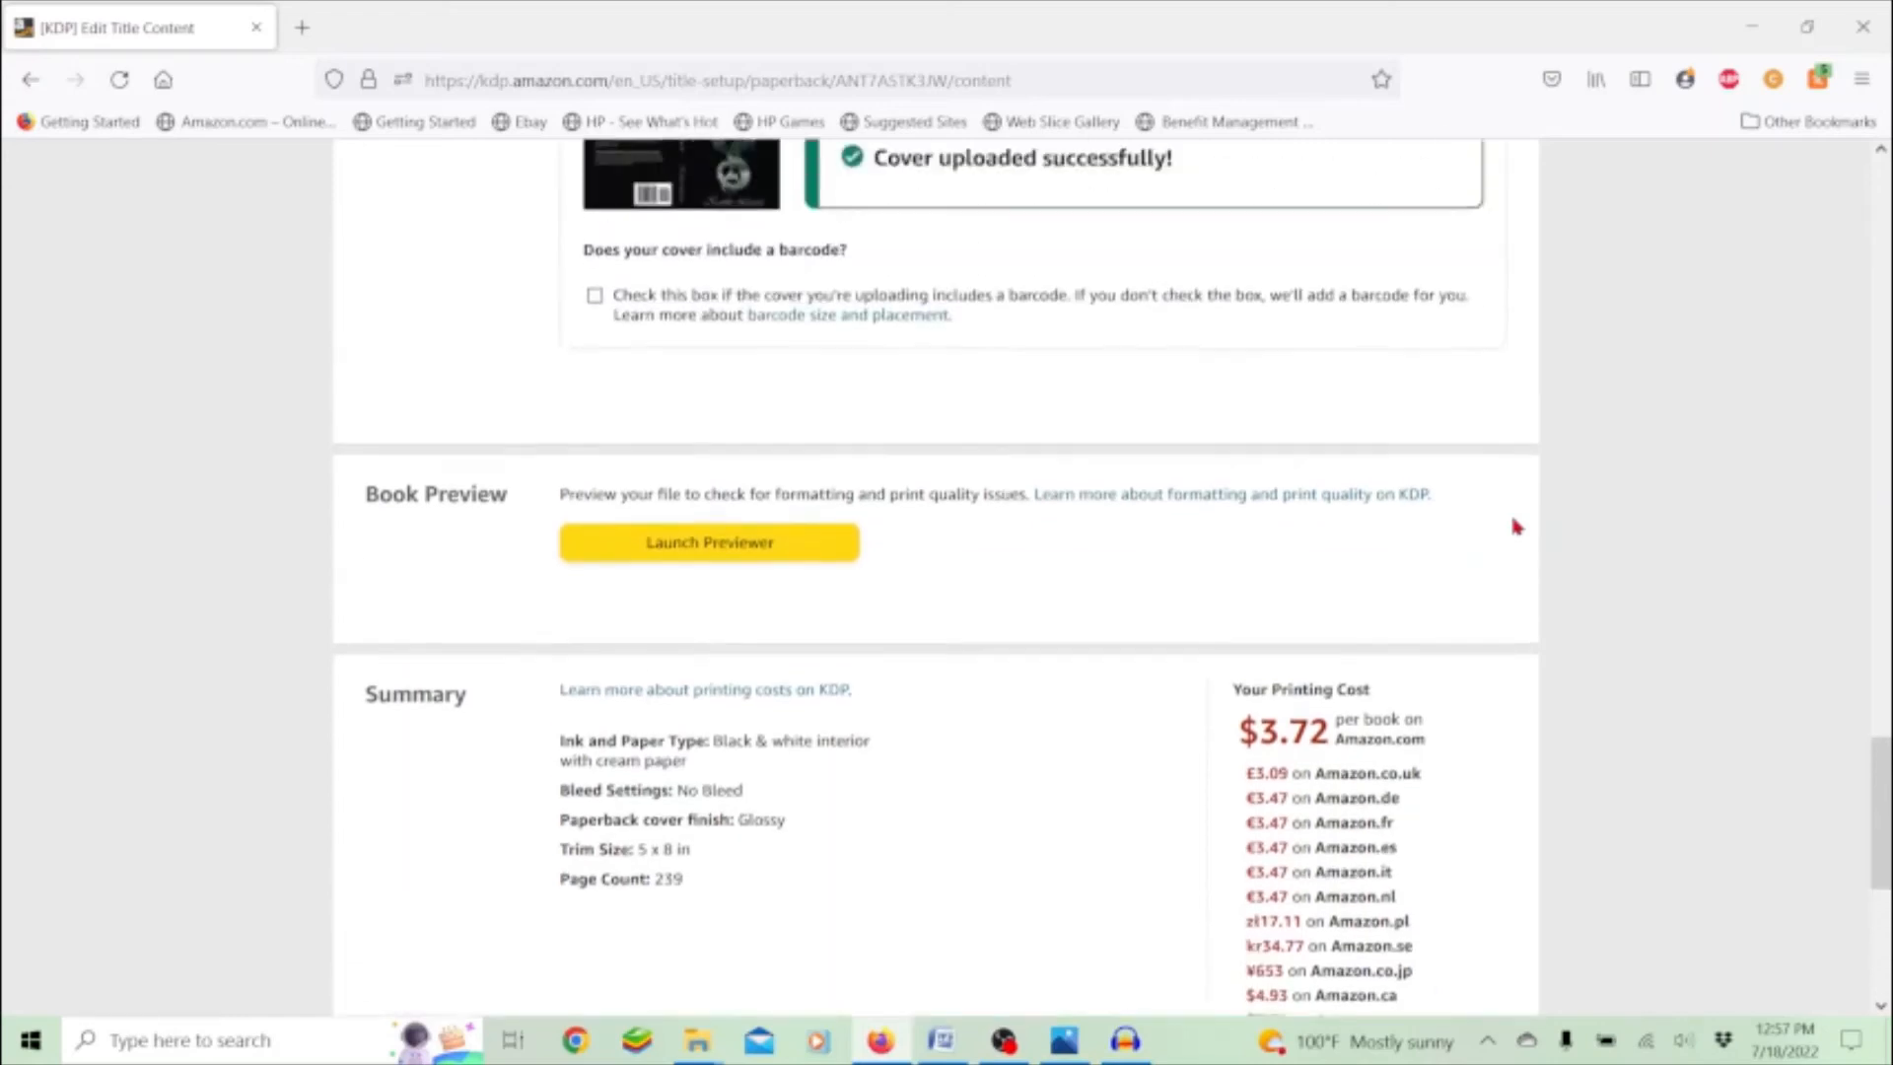
scroll(1516, 528, "up", 2)
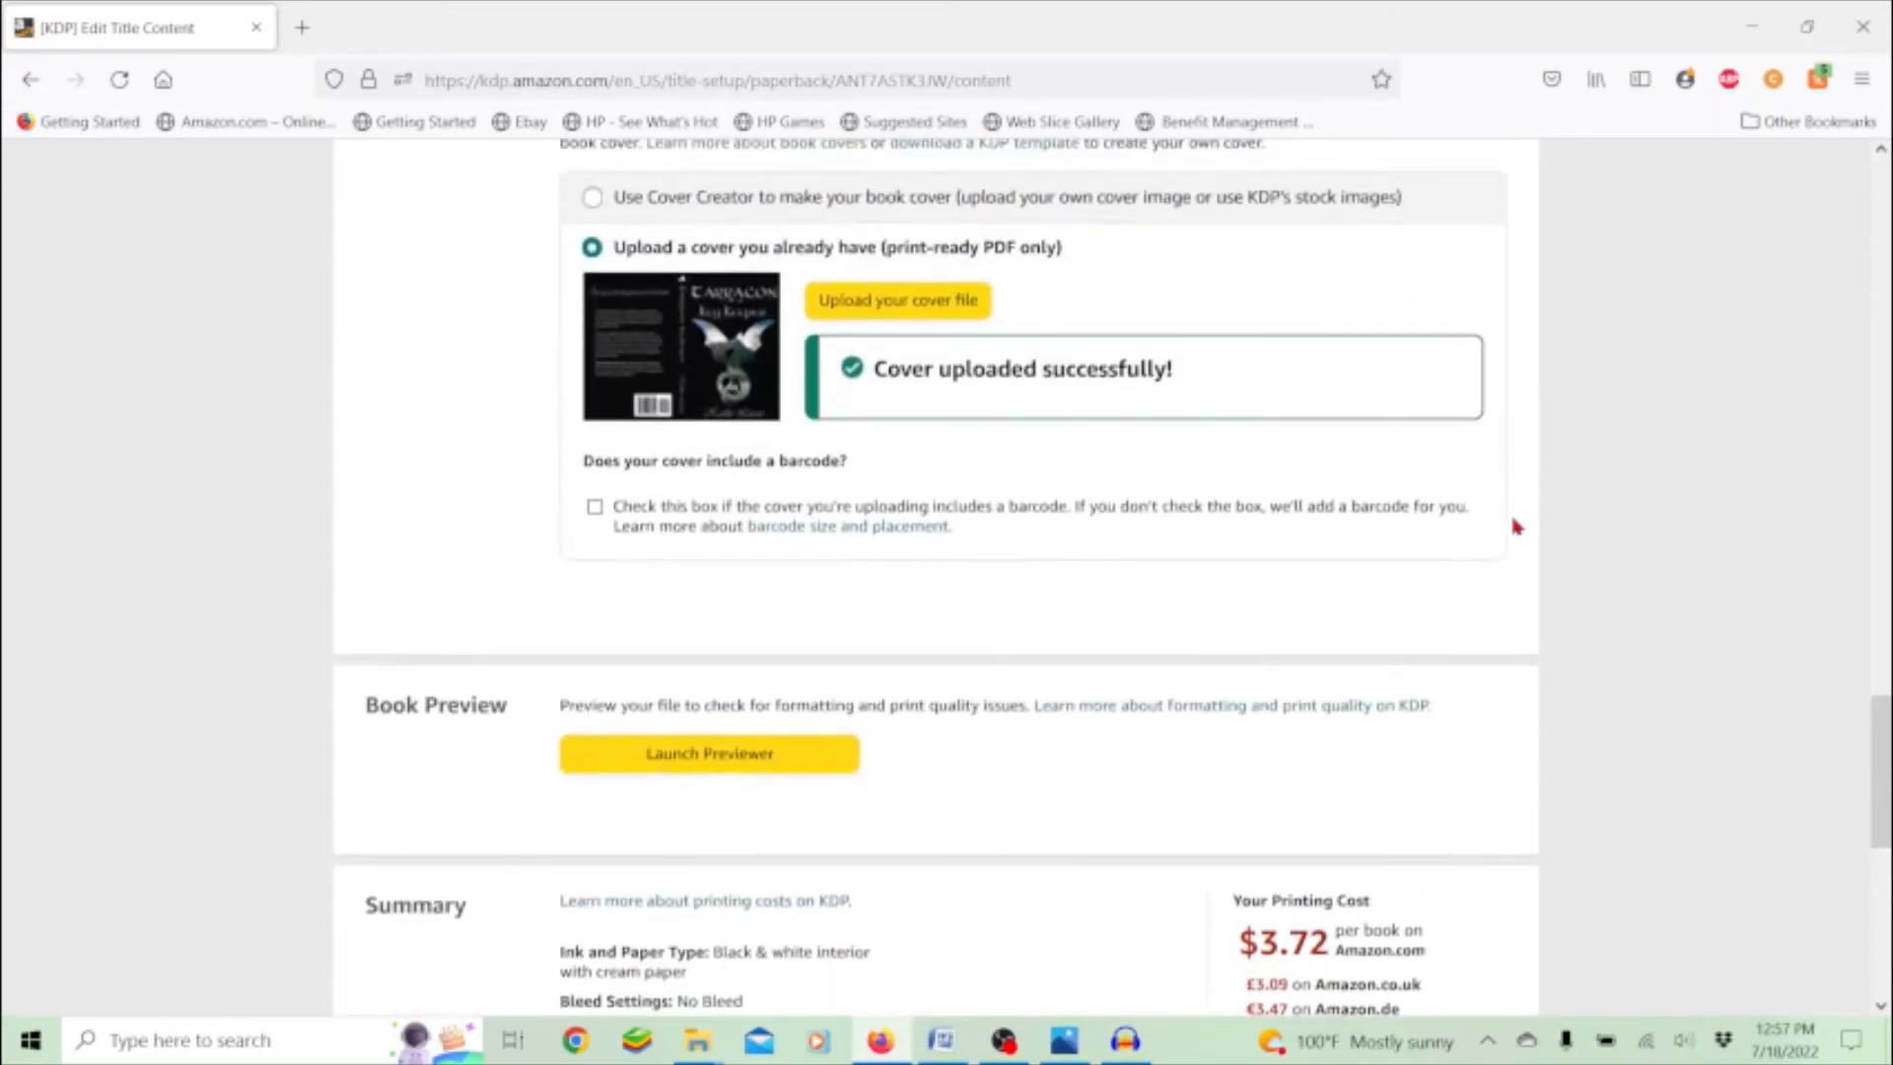
left_click(708, 756)
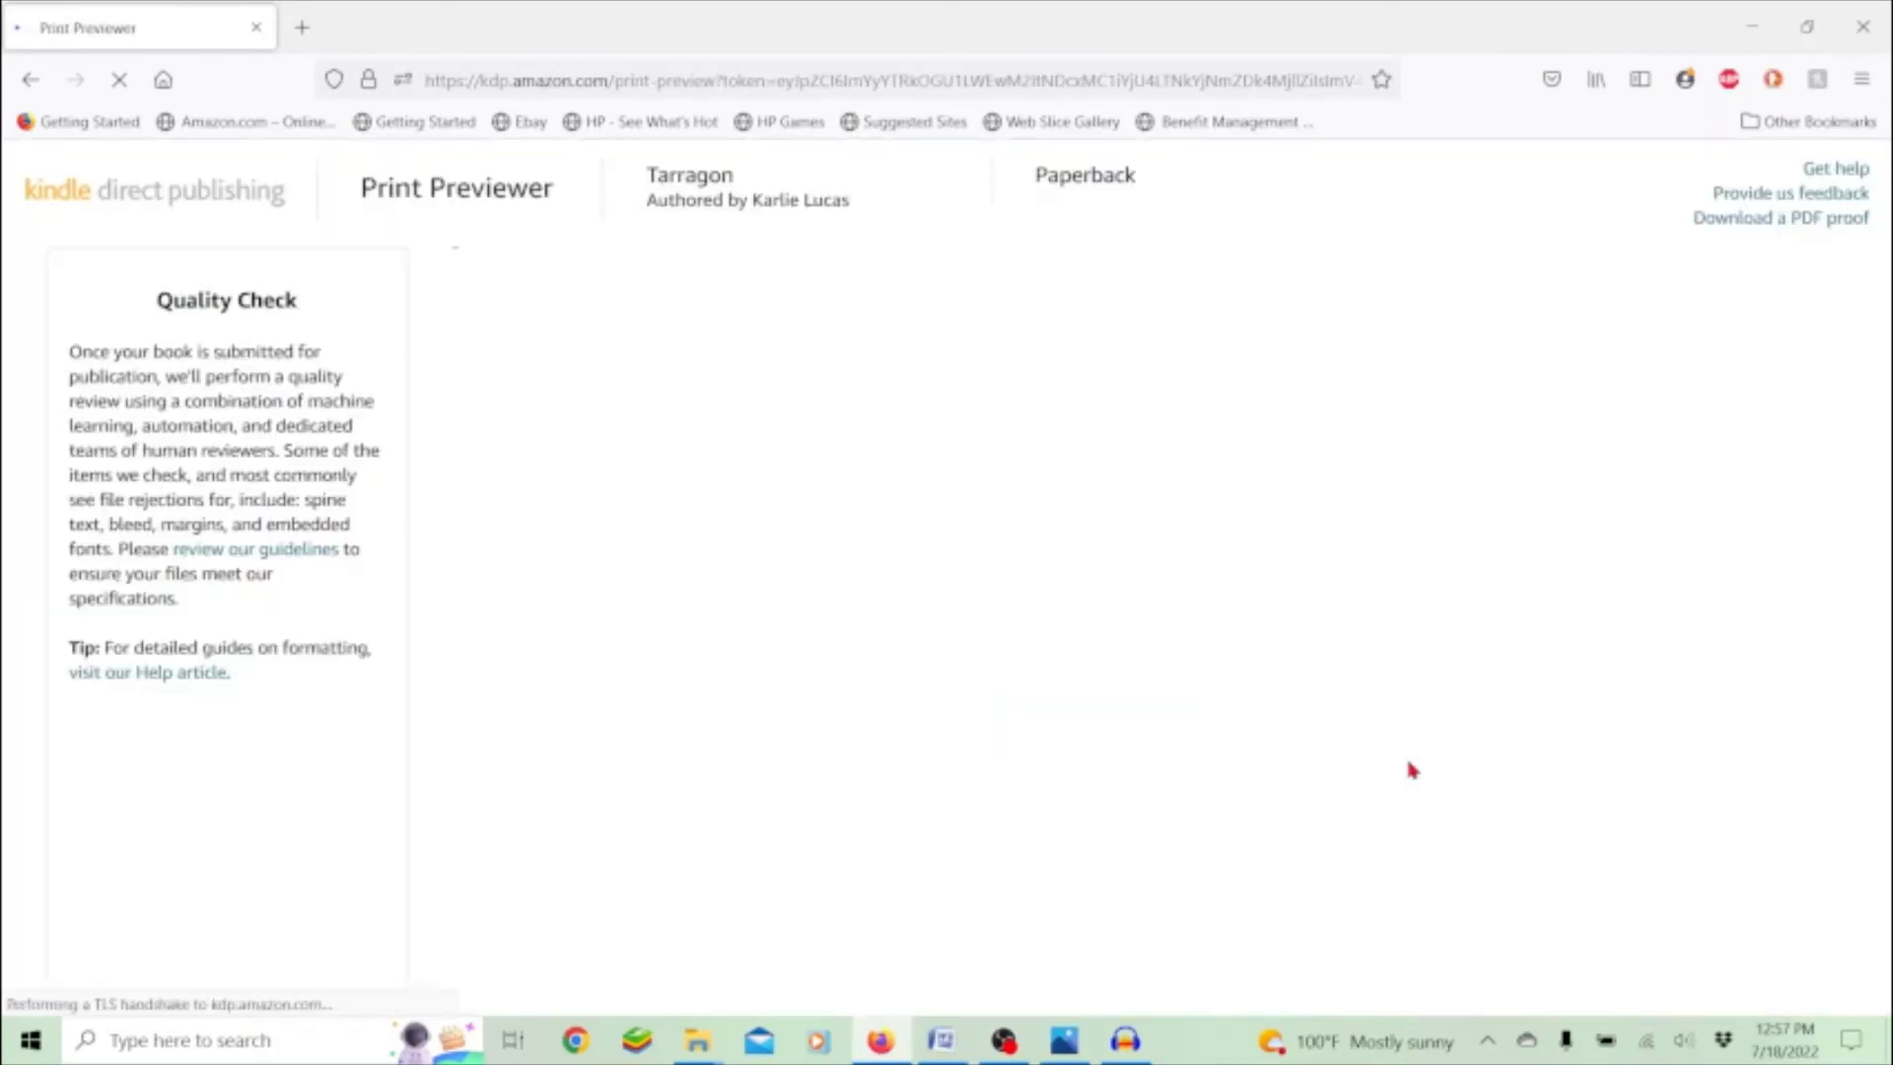
mouse_move(1115, 896)
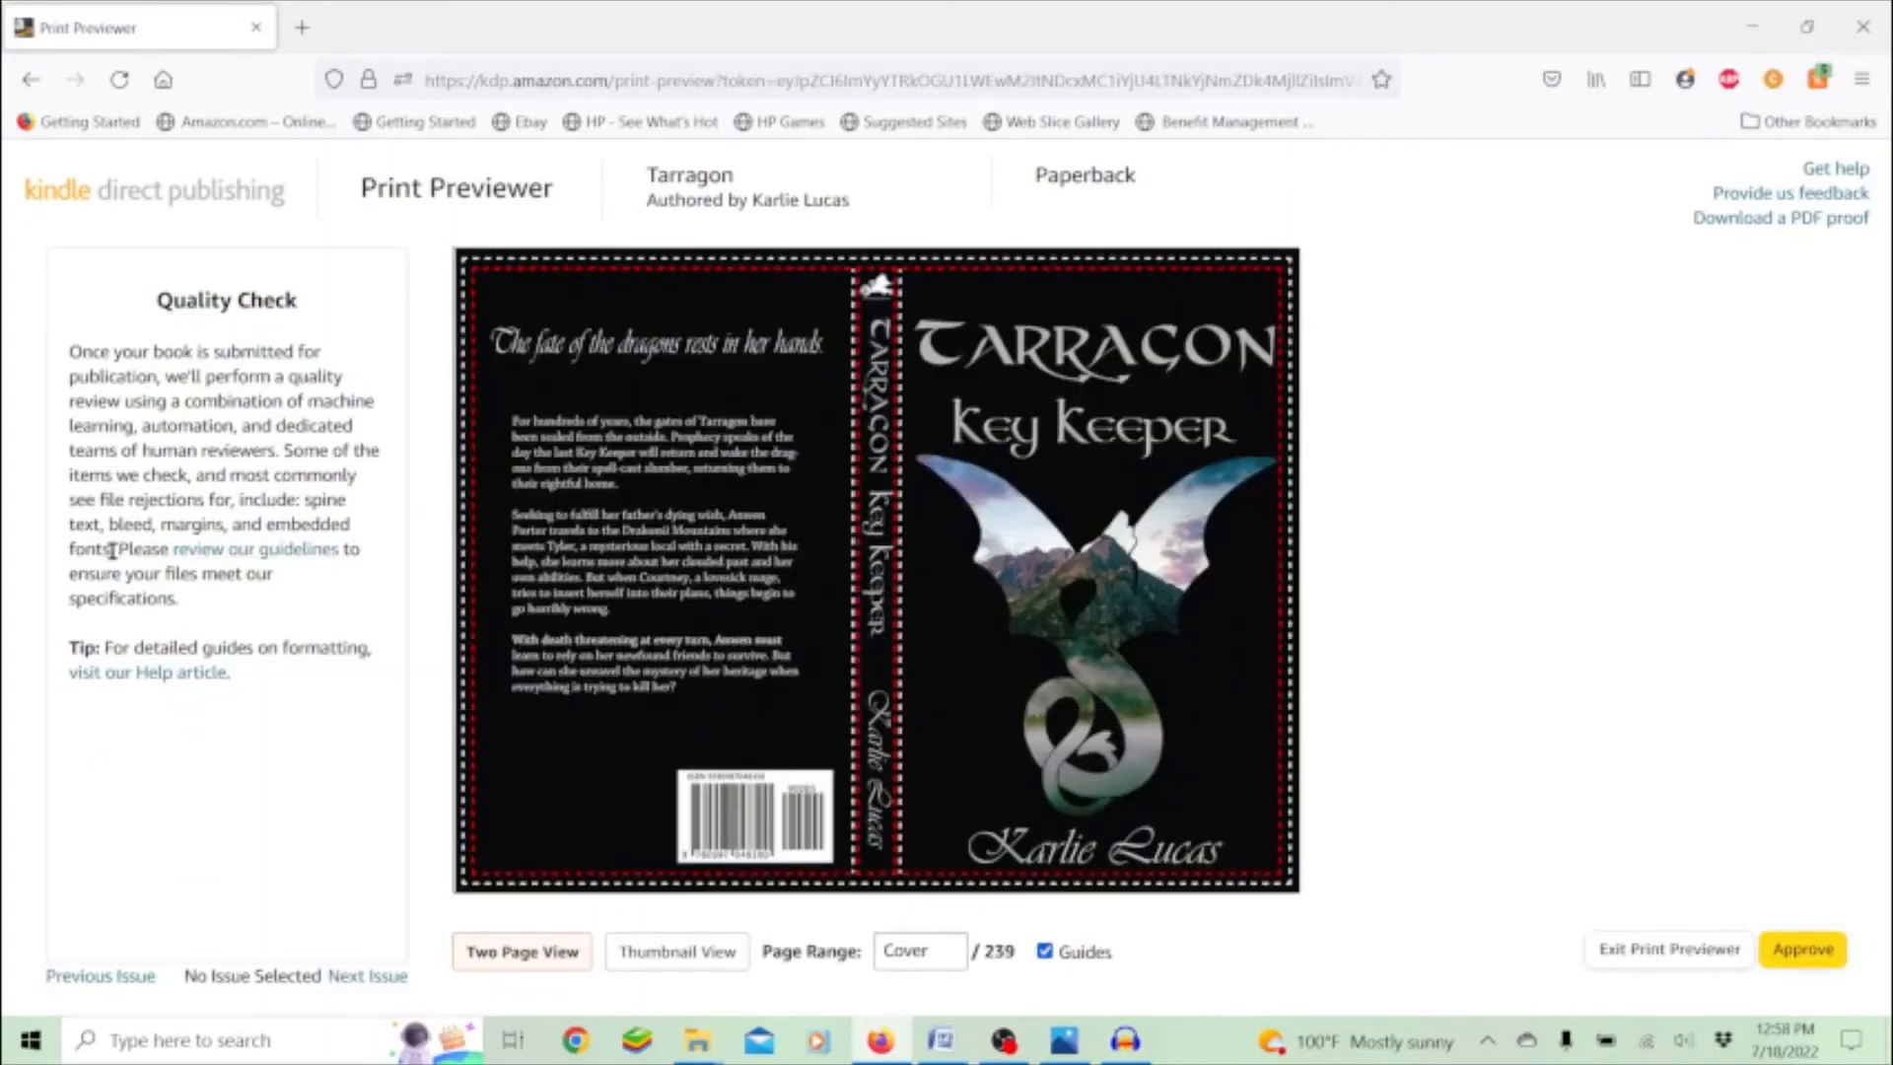
mouse_move(642, 551)
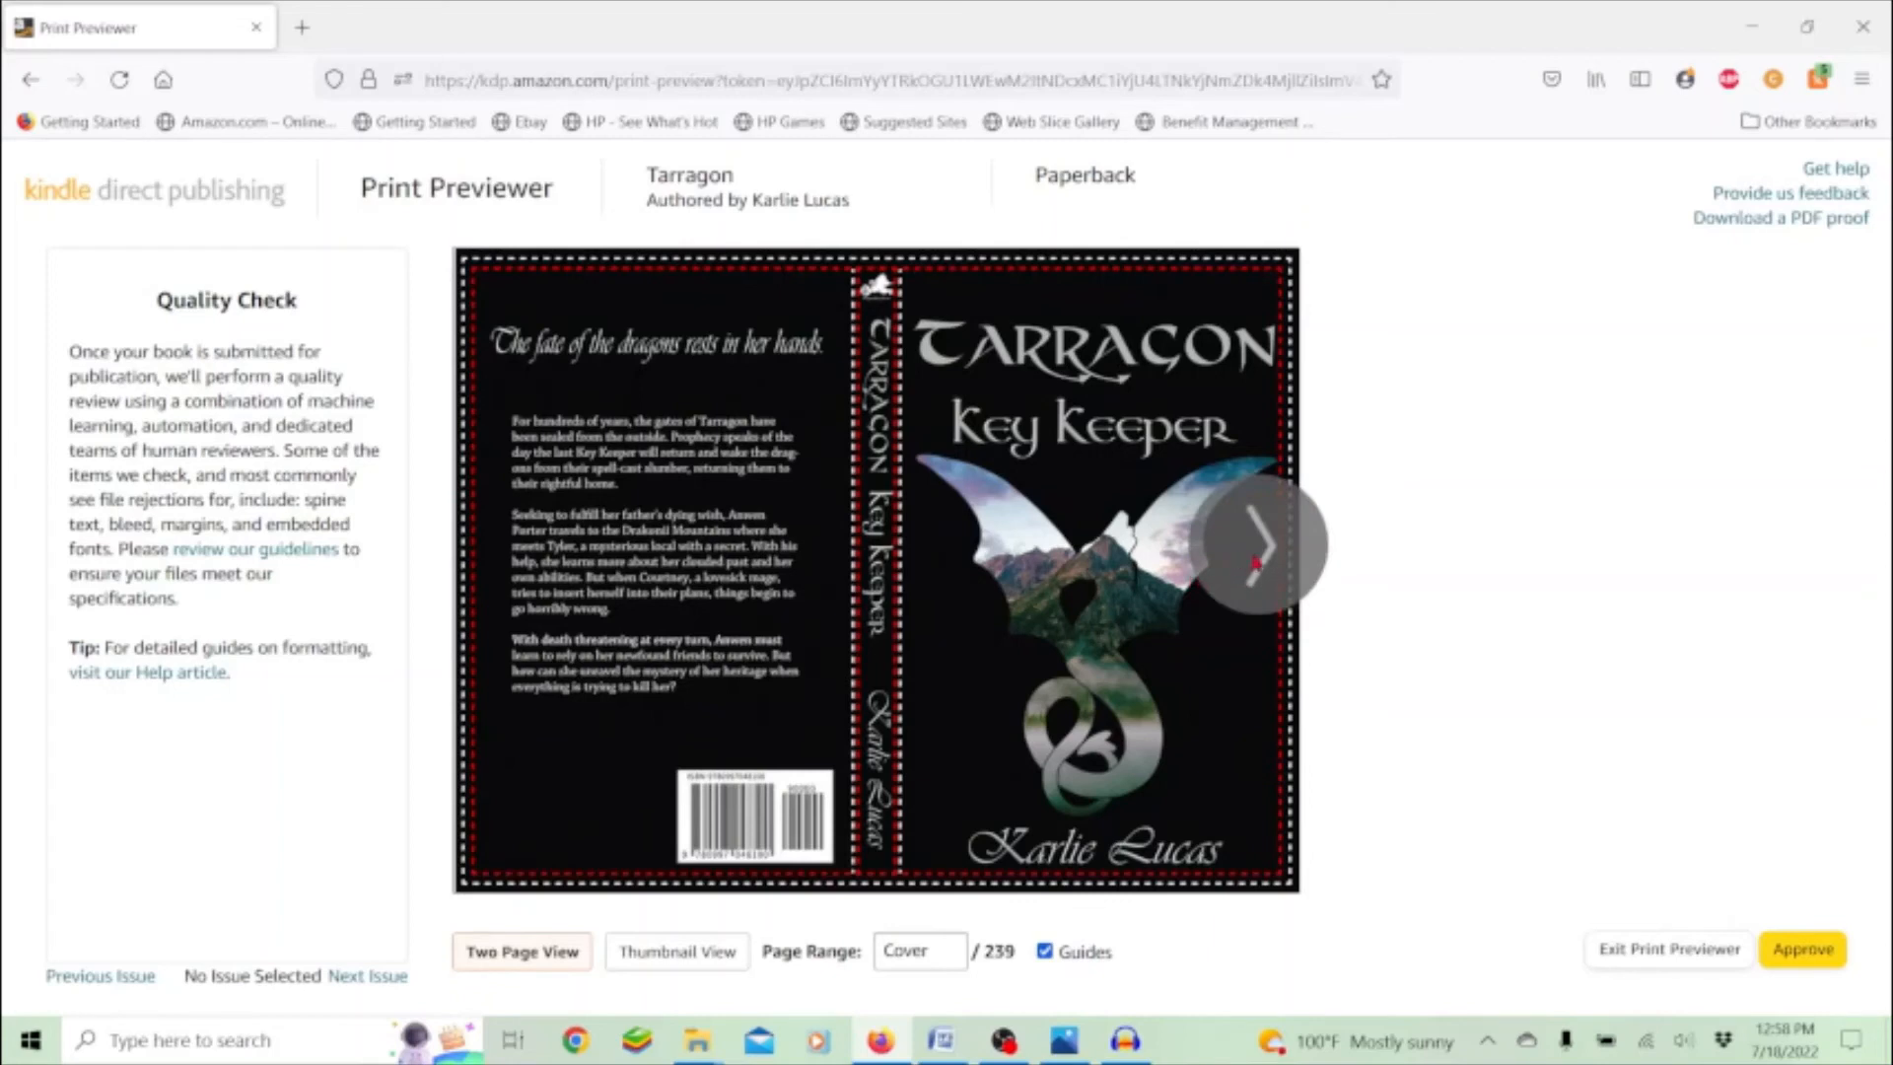
- Page through the interior in two-page view from the cover to pages 14-15, checking the layout against the margins
left_click(1255, 563)
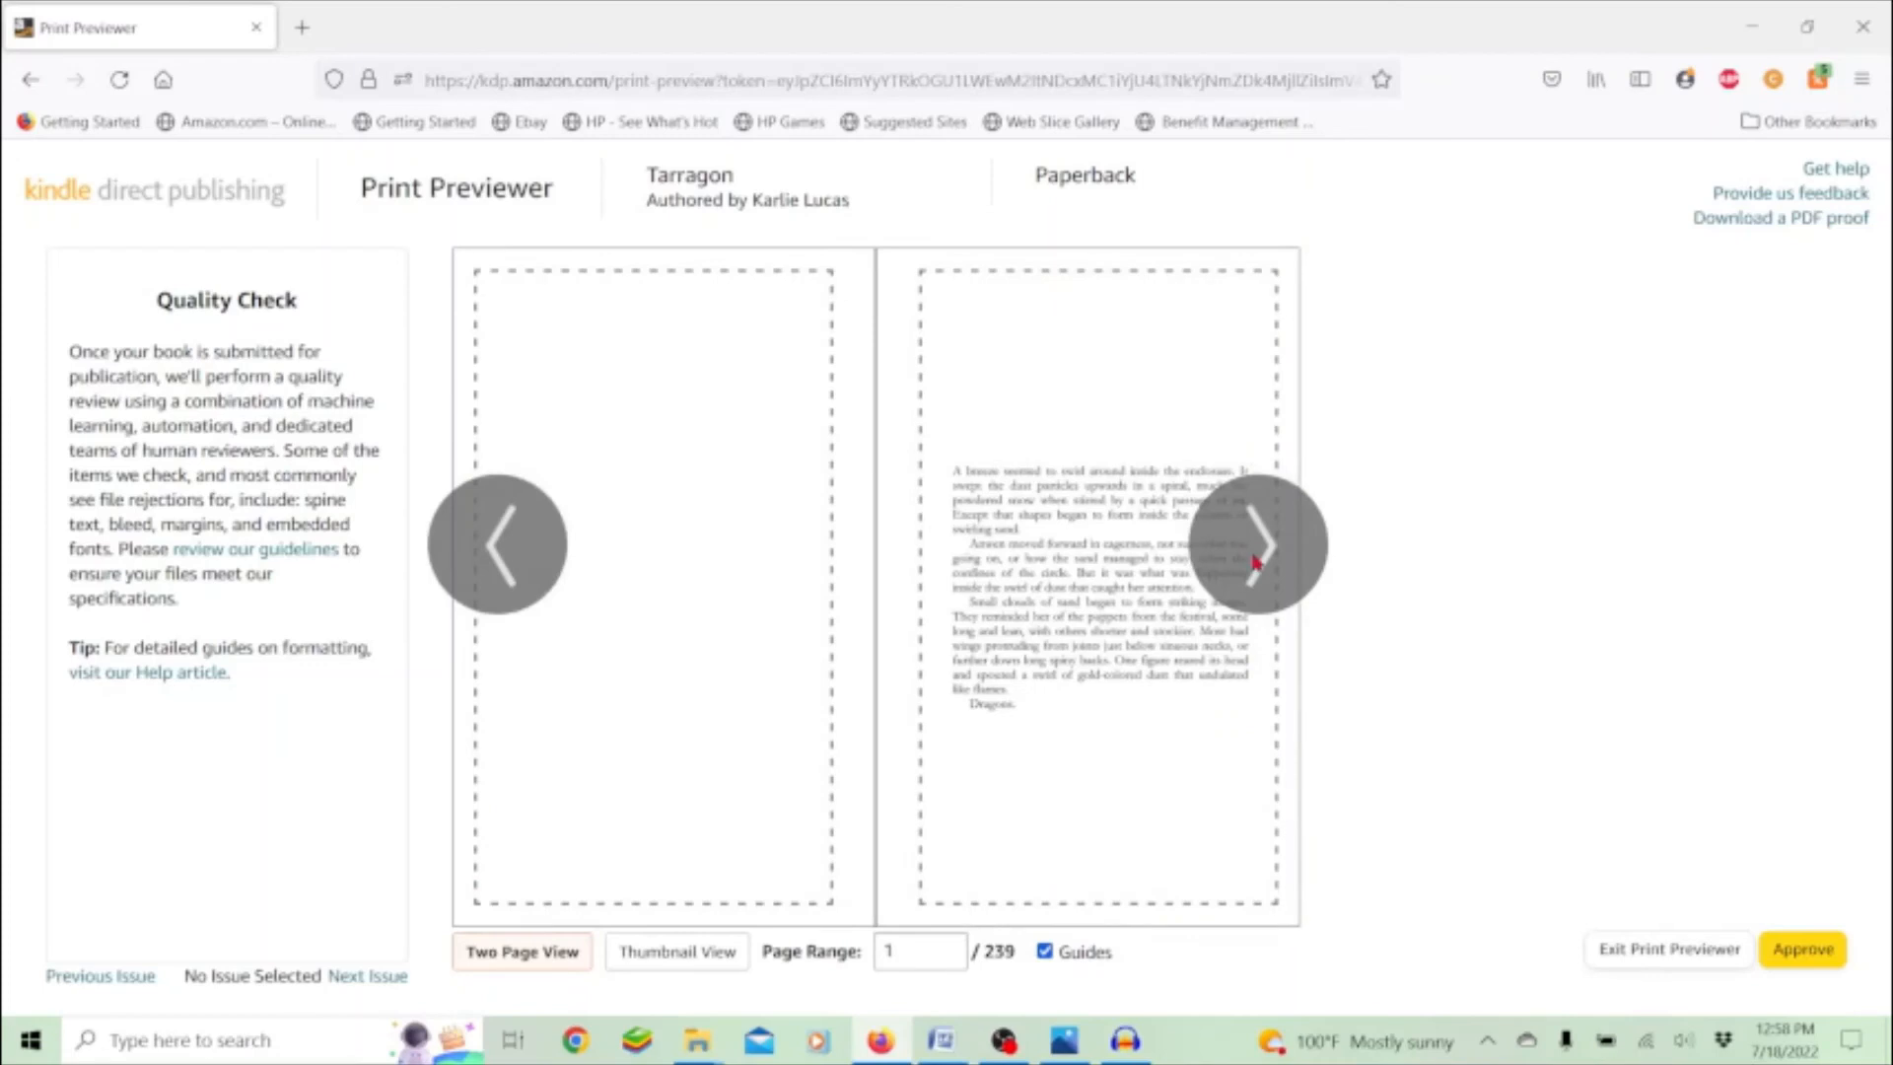
left_click(1255, 563)
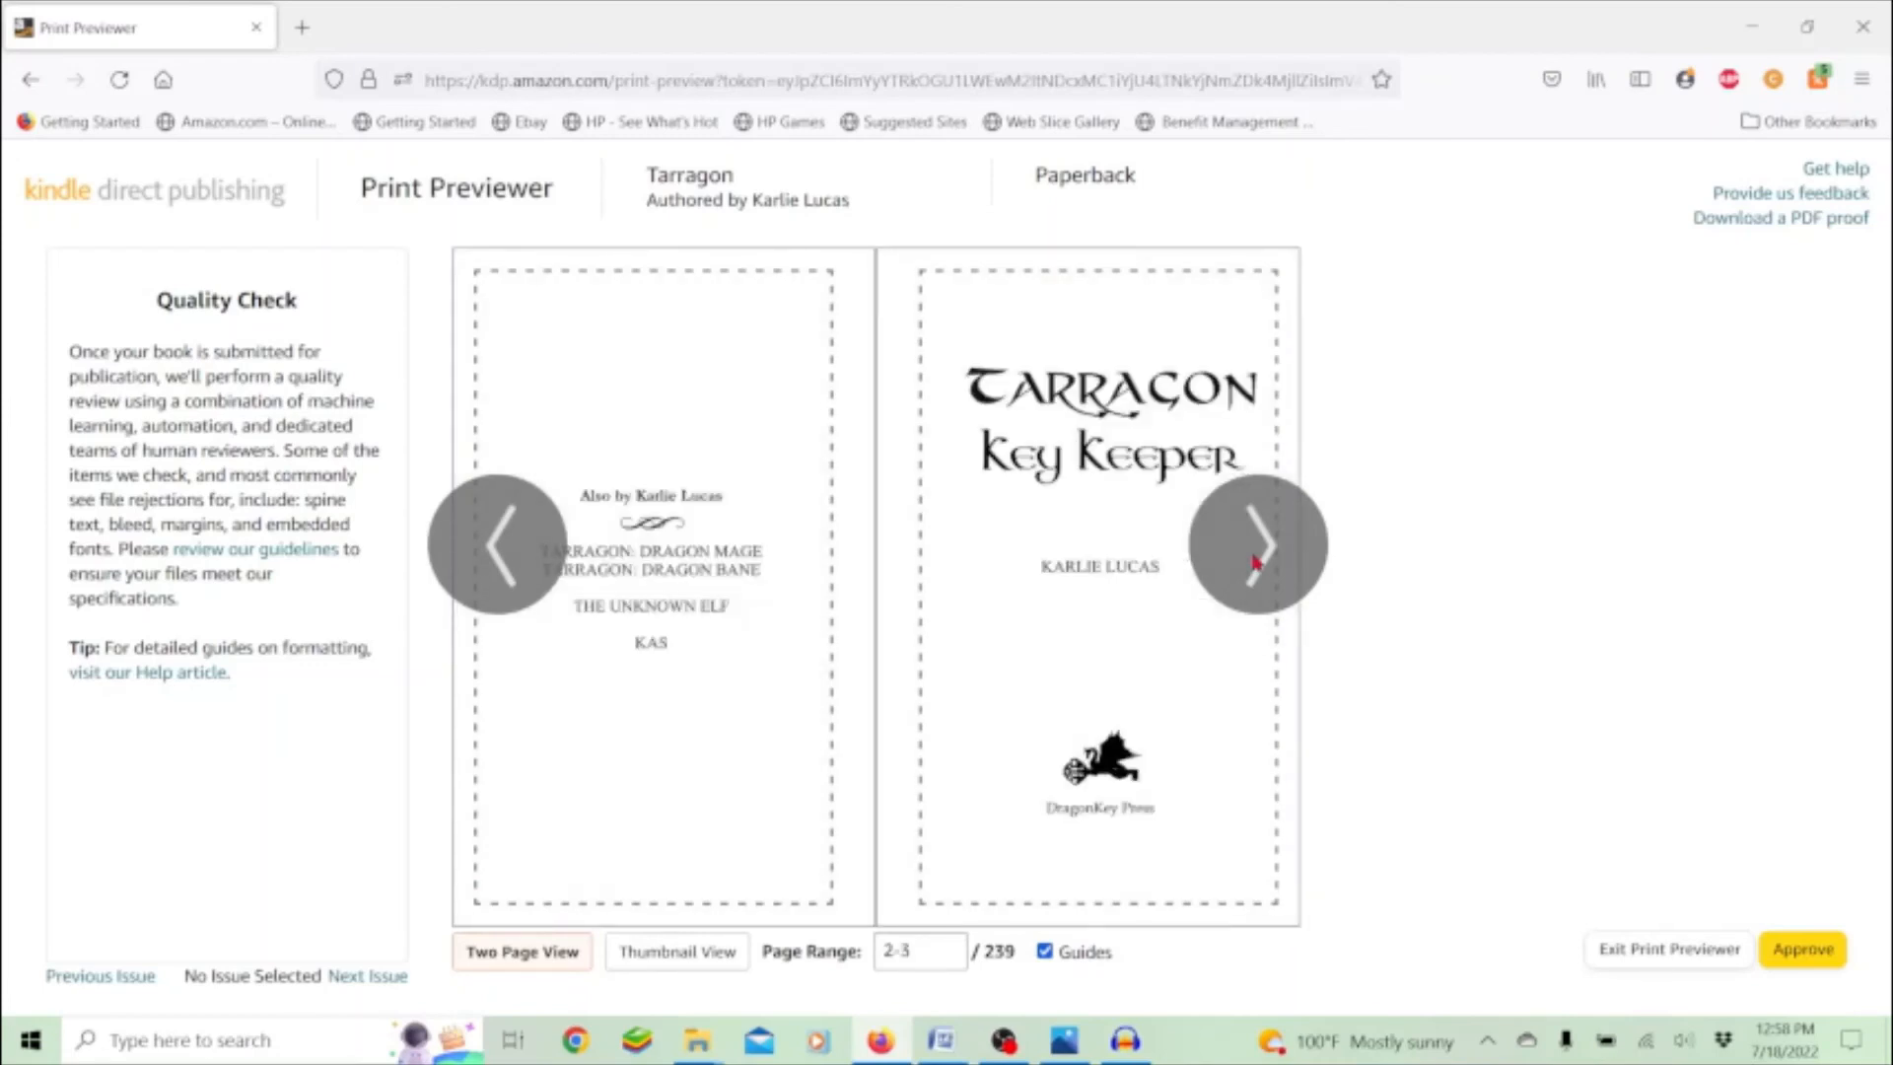
left_click(1256, 563)
left_click(1255, 563)
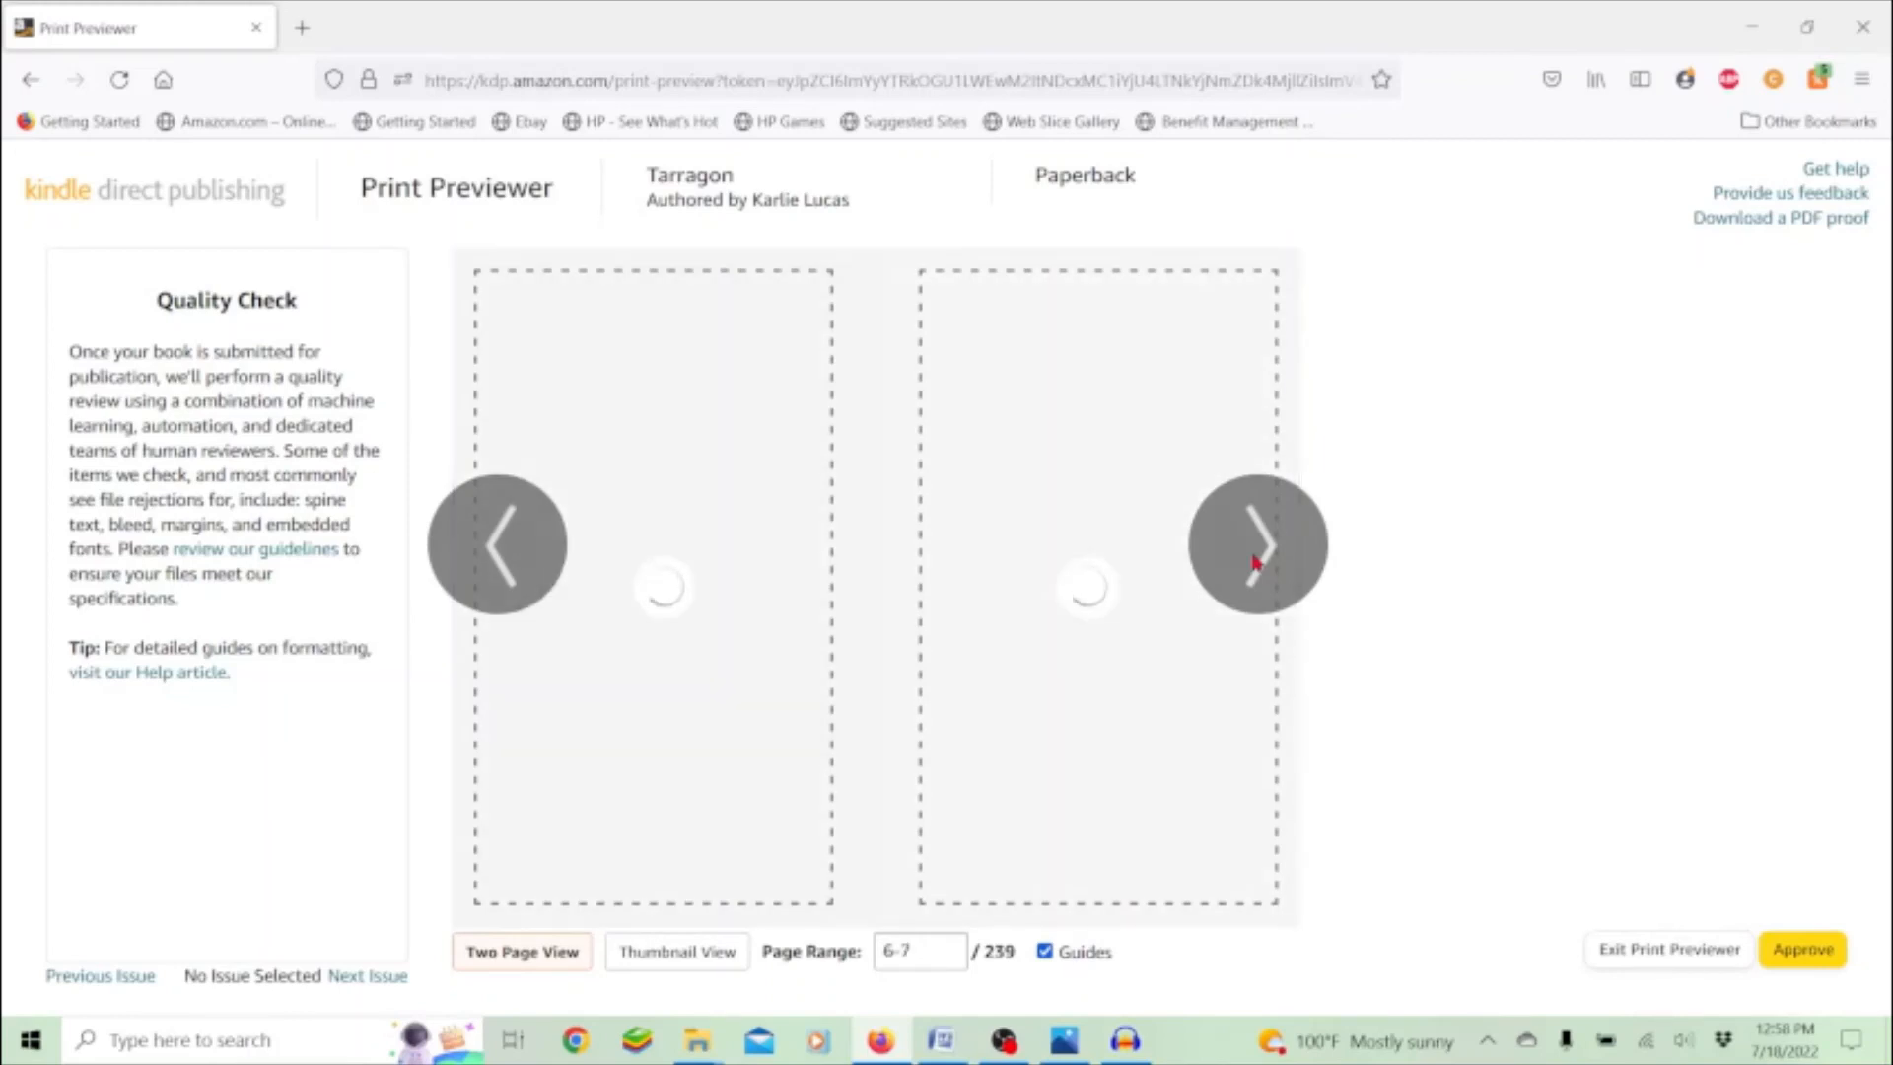
left_click(1255, 563)
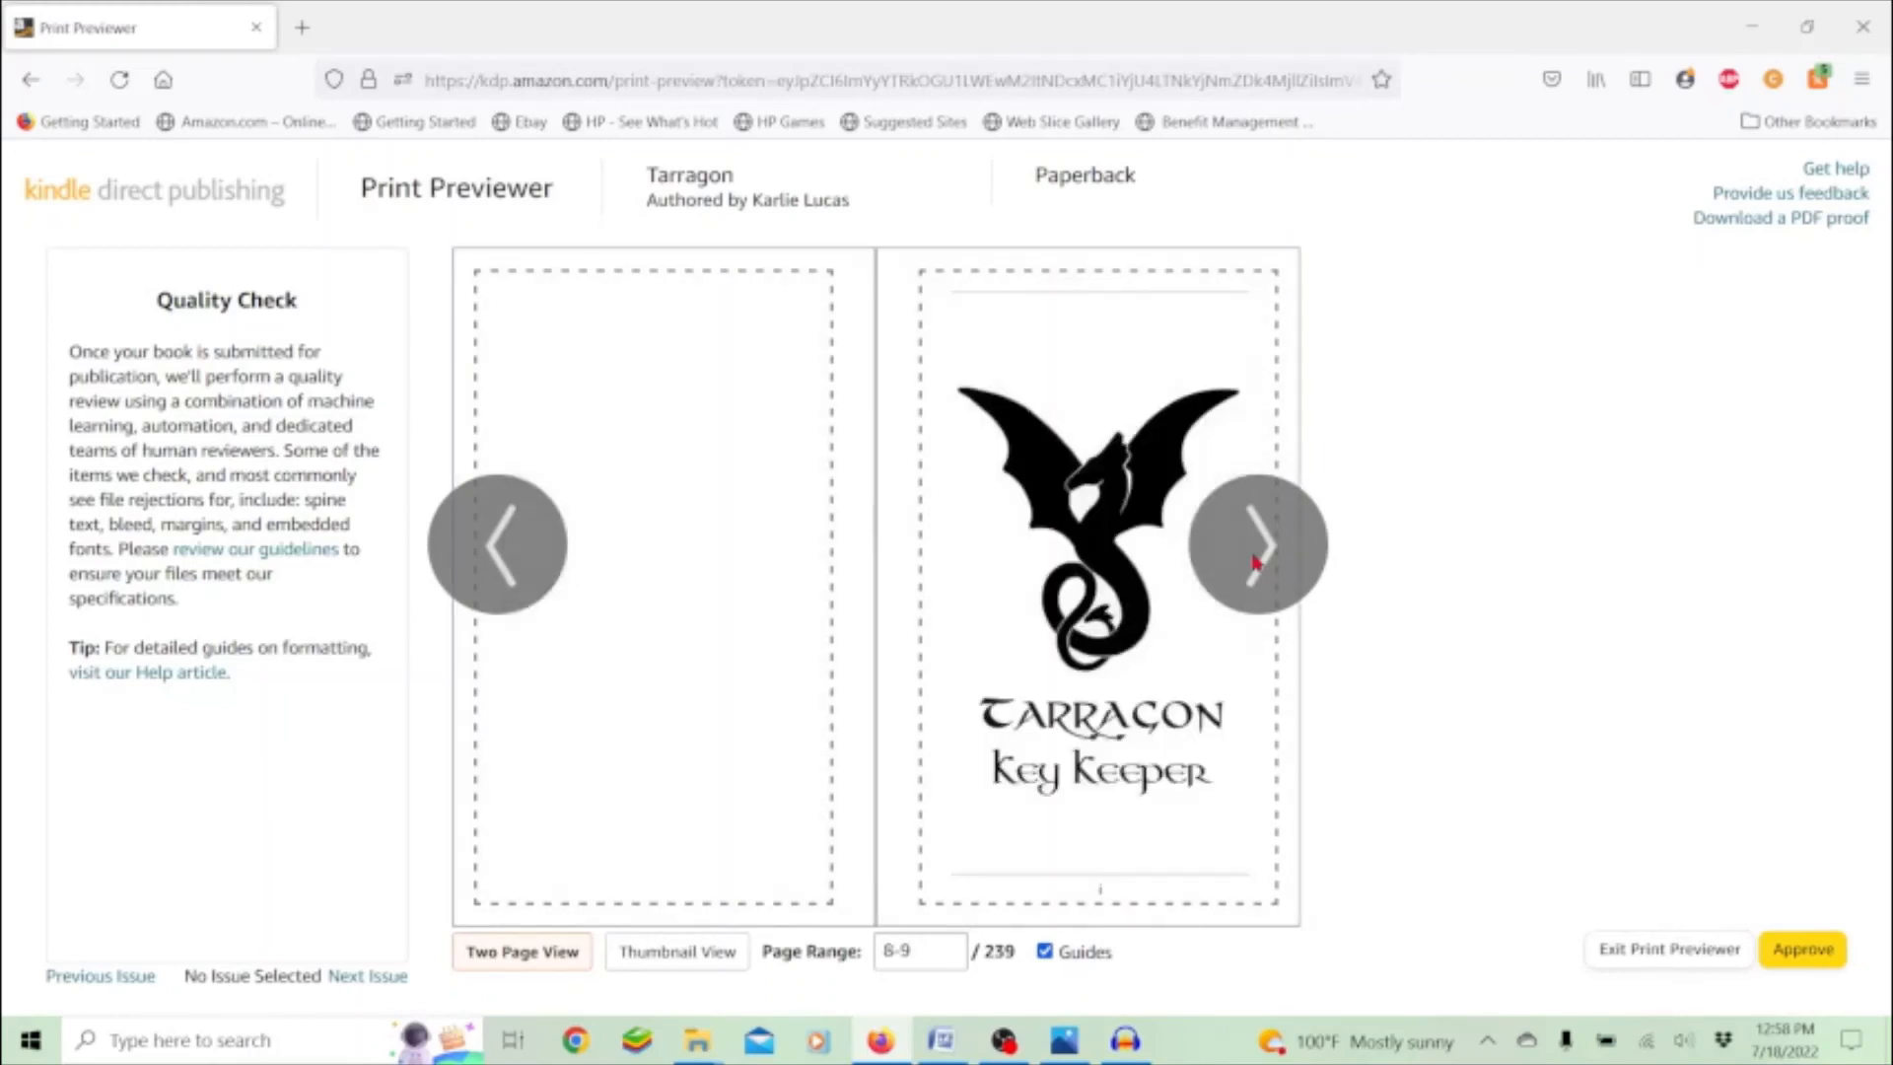
left_click(1255, 563)
left_click(1255, 563)
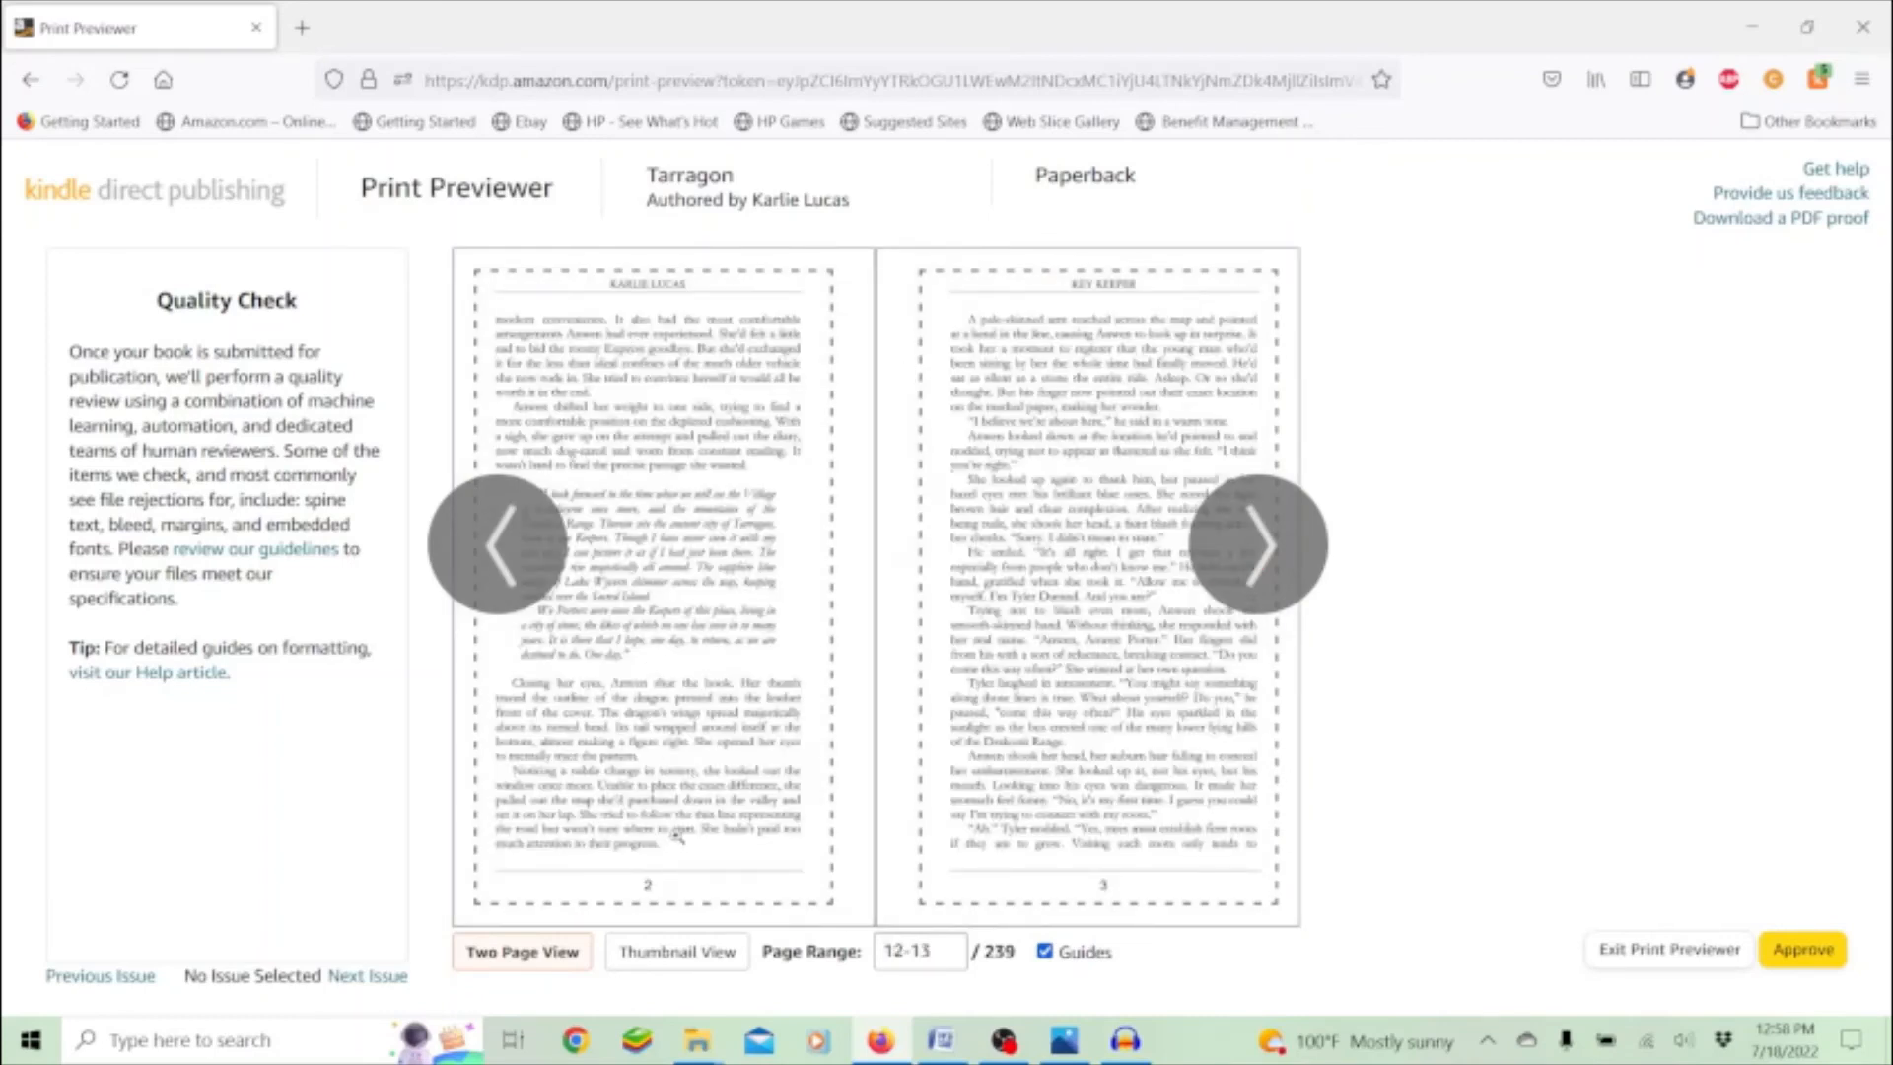
left_click(1290, 532)
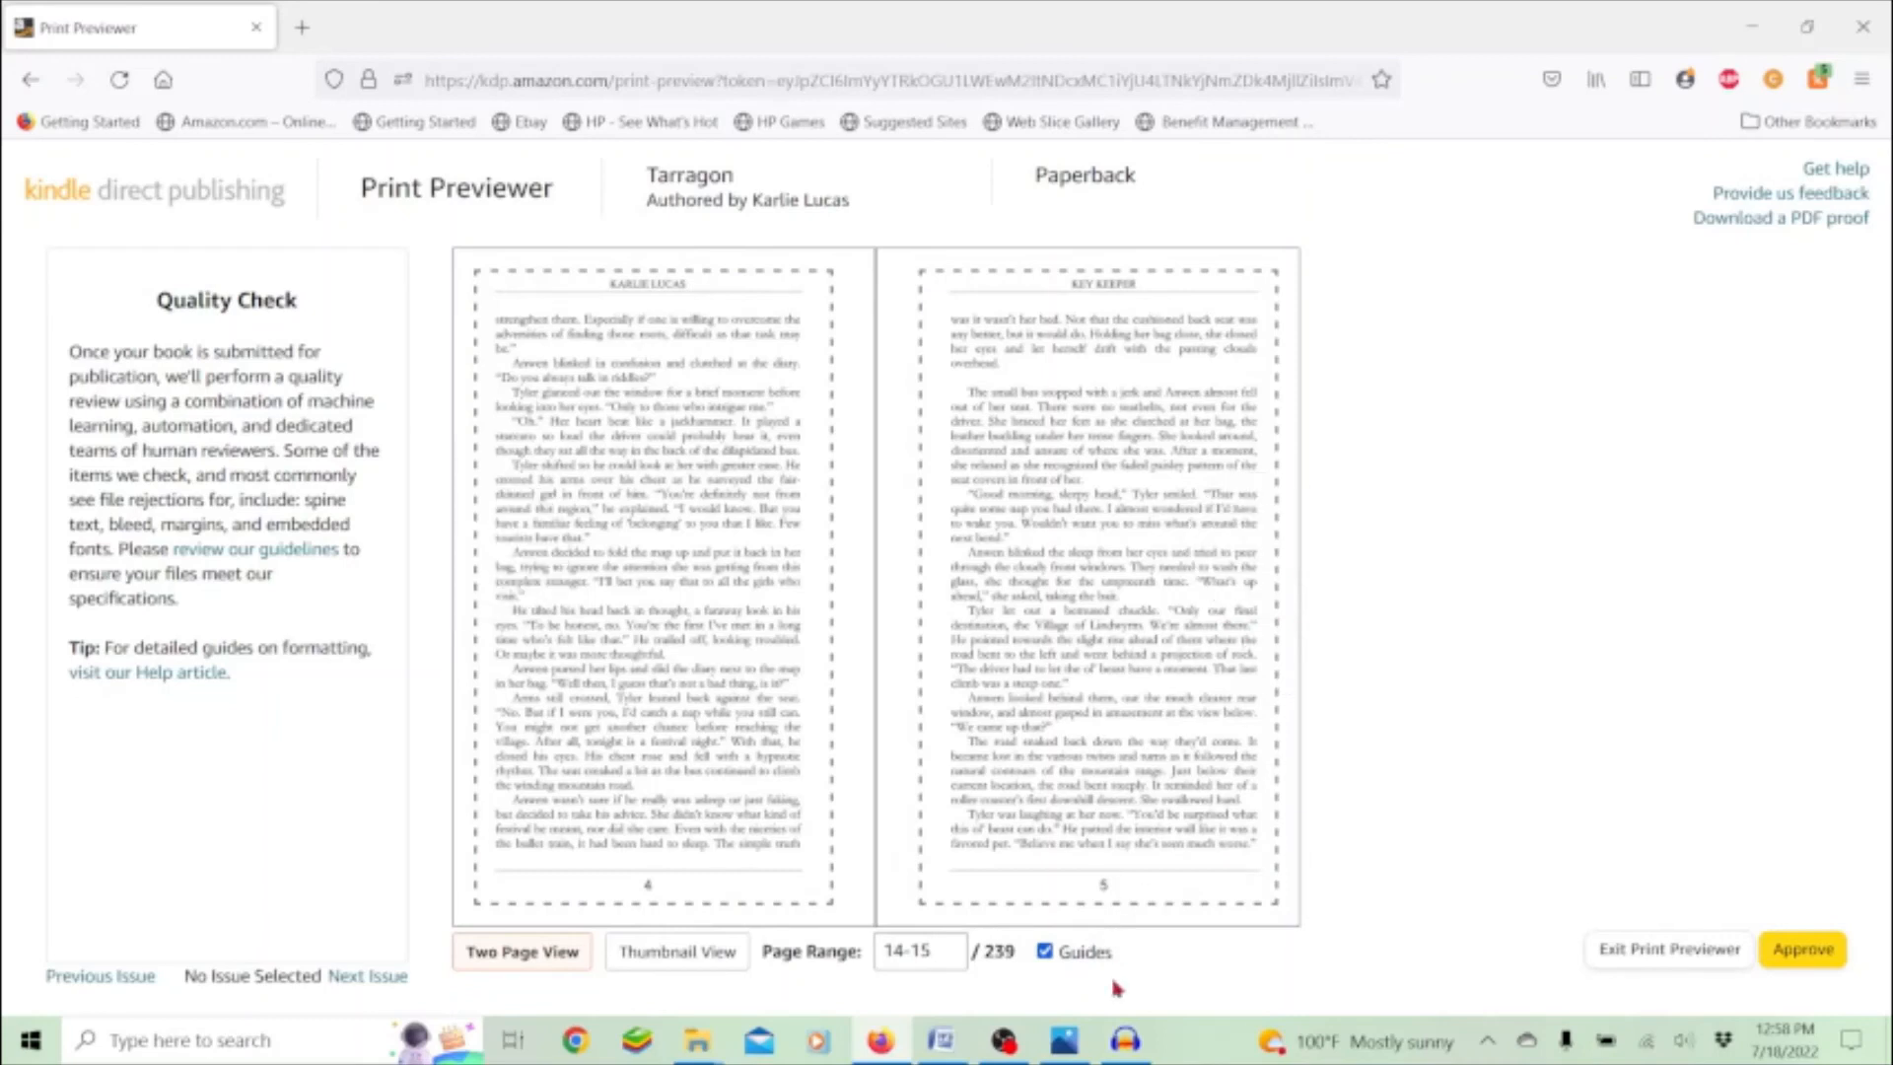
- Switch the print preview to thumbnail view and look over the page spreads up to about page 157
left_click(666, 955)
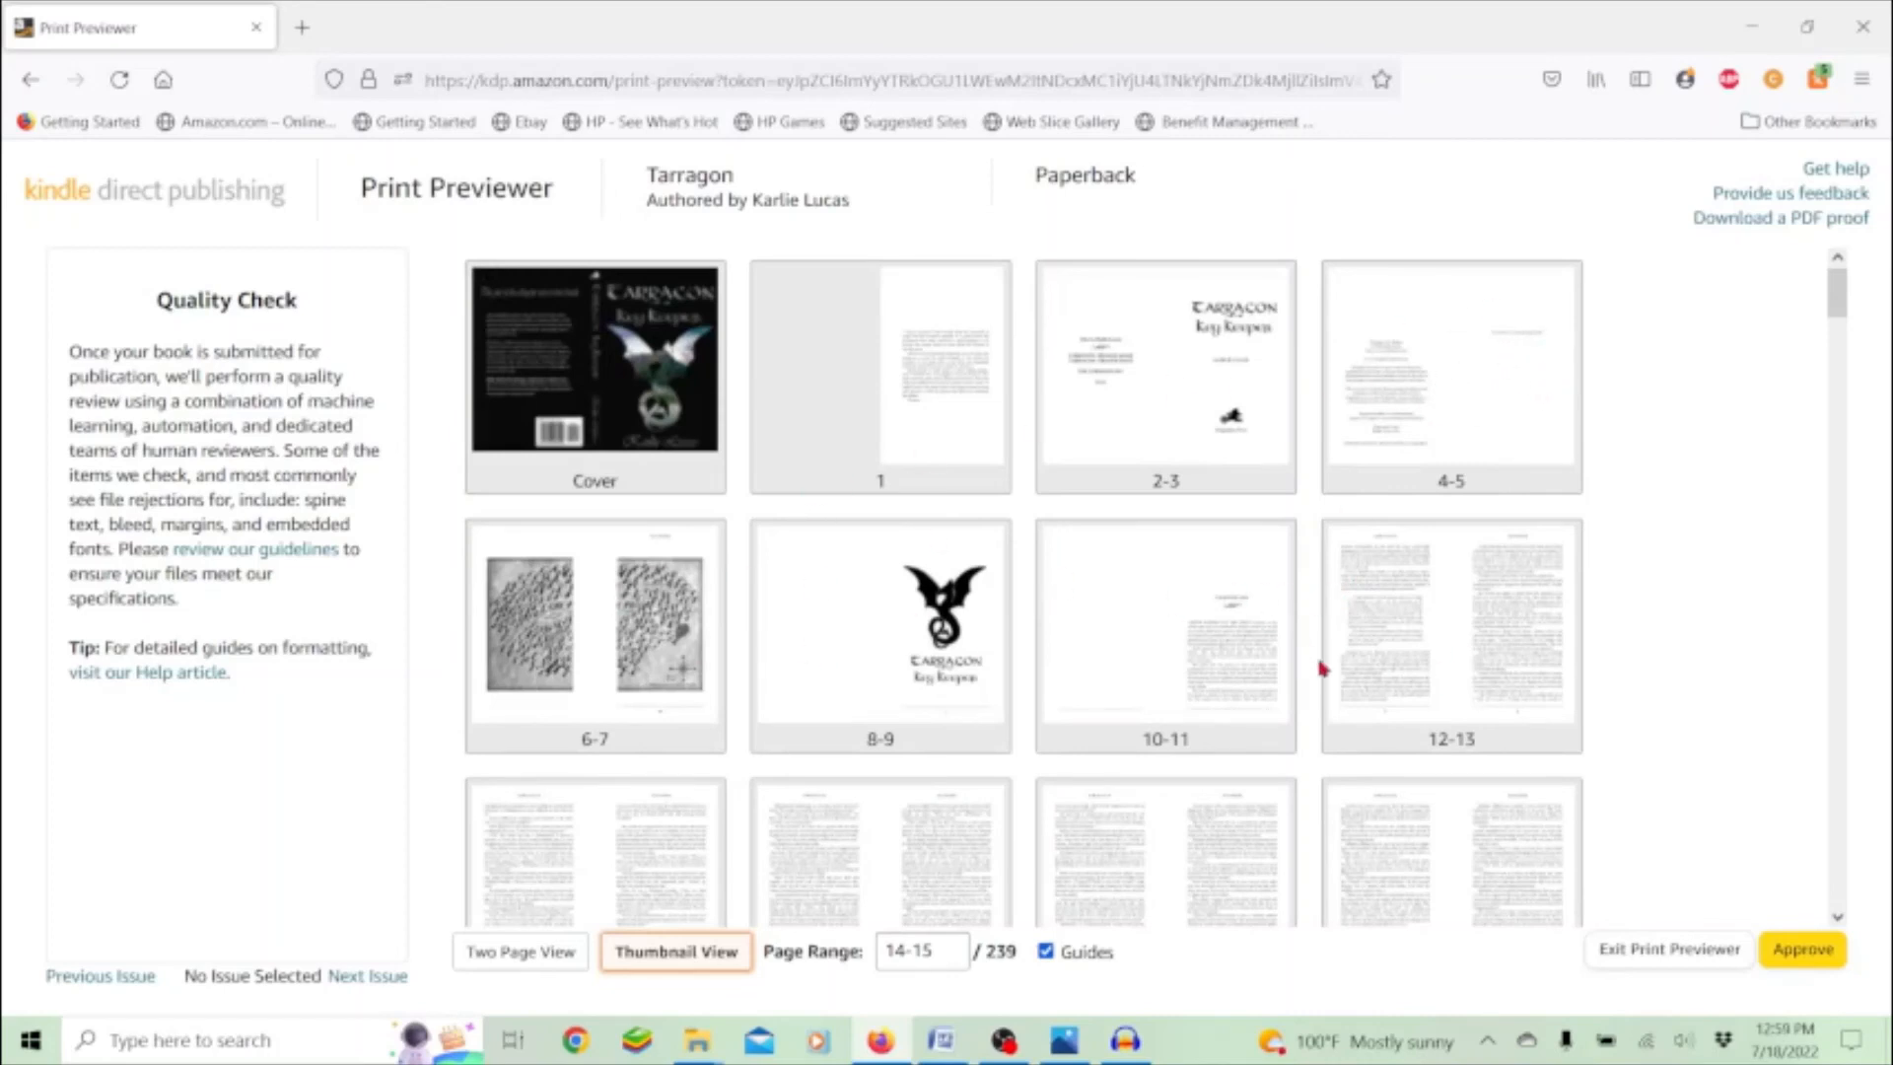
scroll(1322, 668, "down", 3)
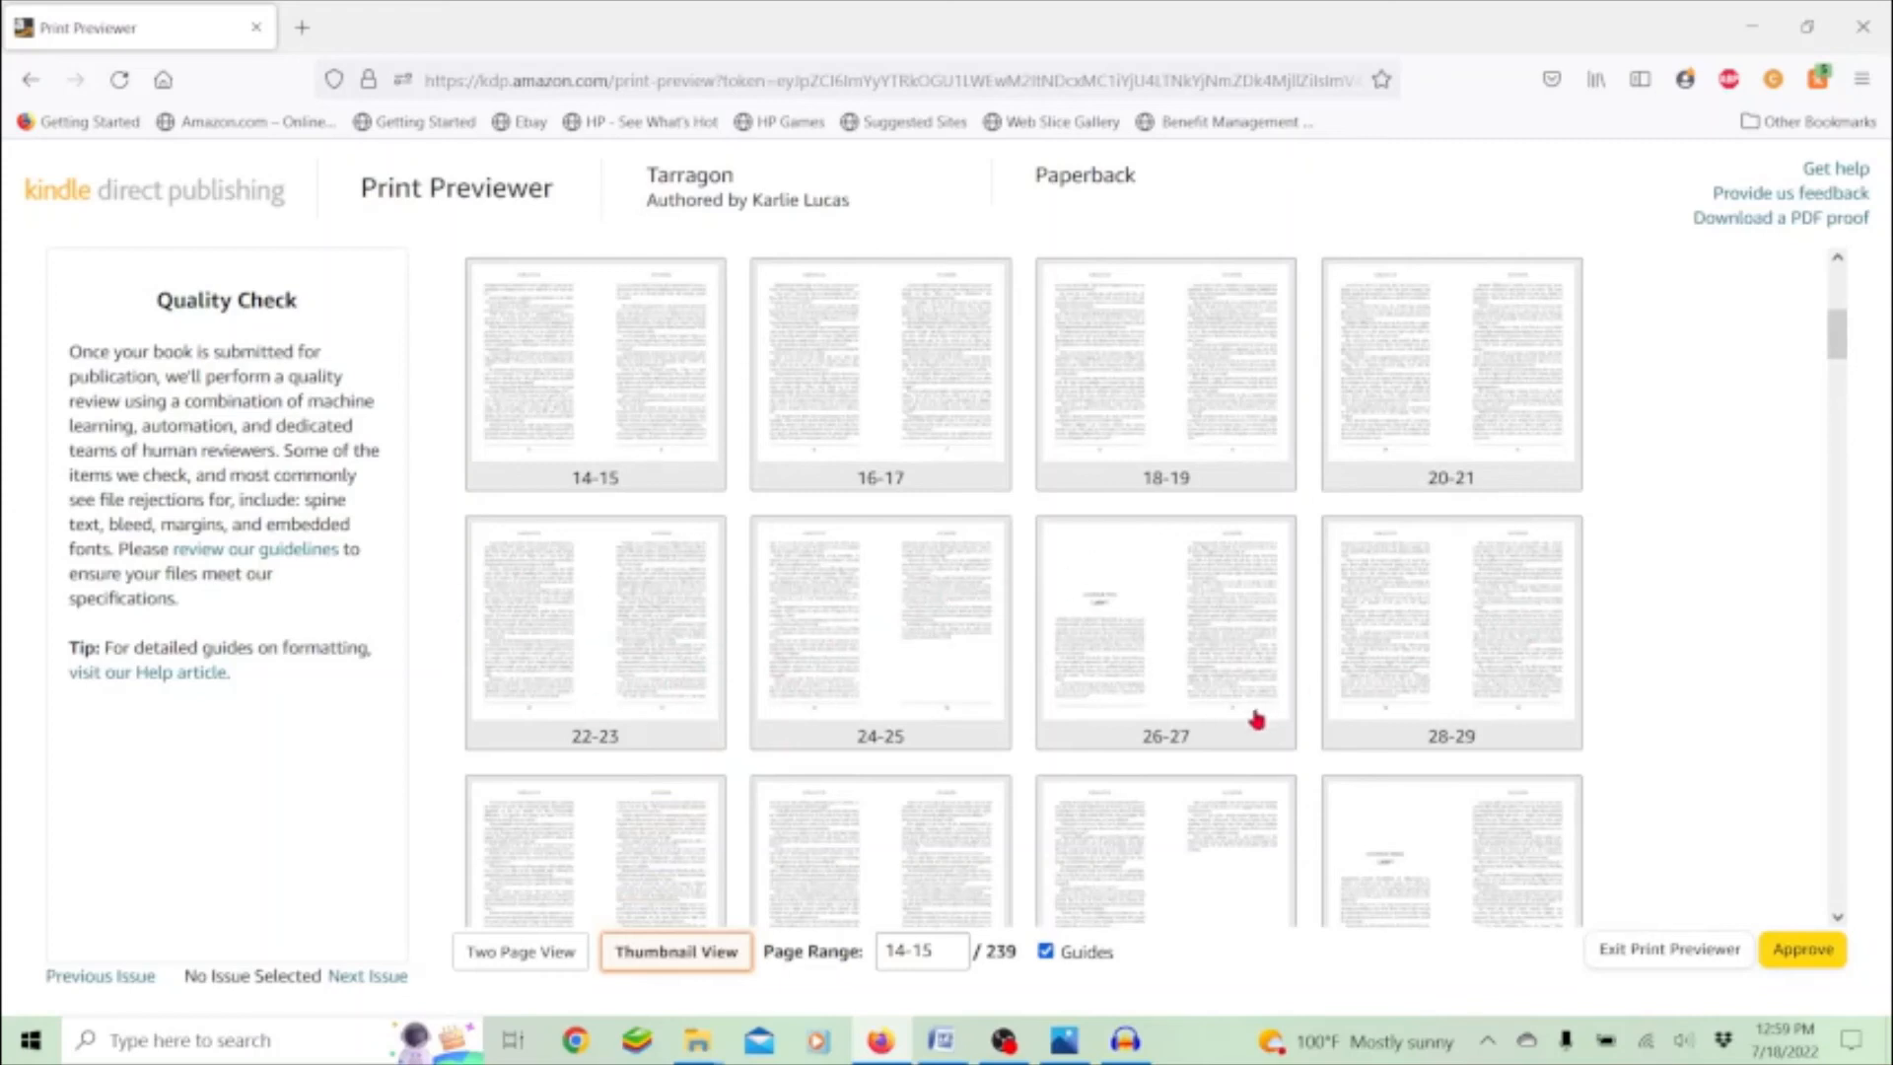
scroll(1256, 720, "down", 4)
scroll(1257, 720, "down", 8)
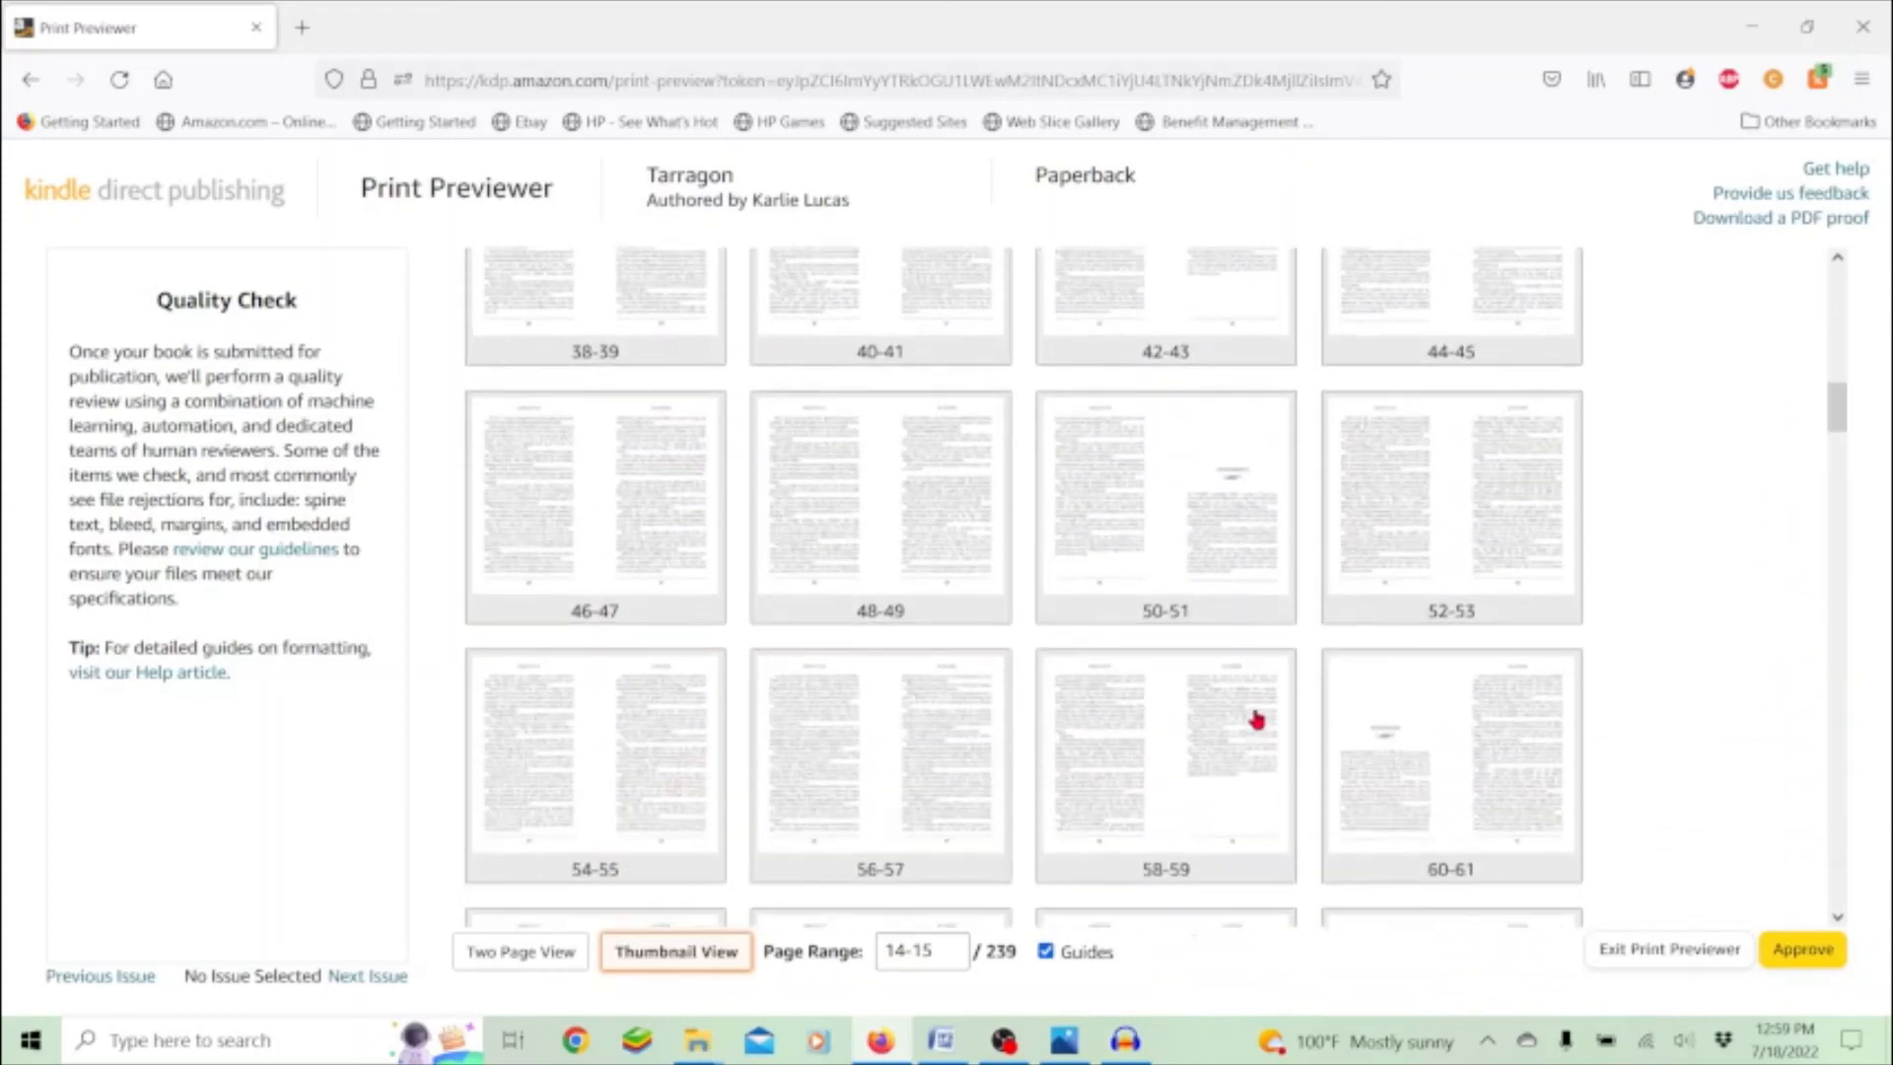
scroll(1256, 720, "down", 10)
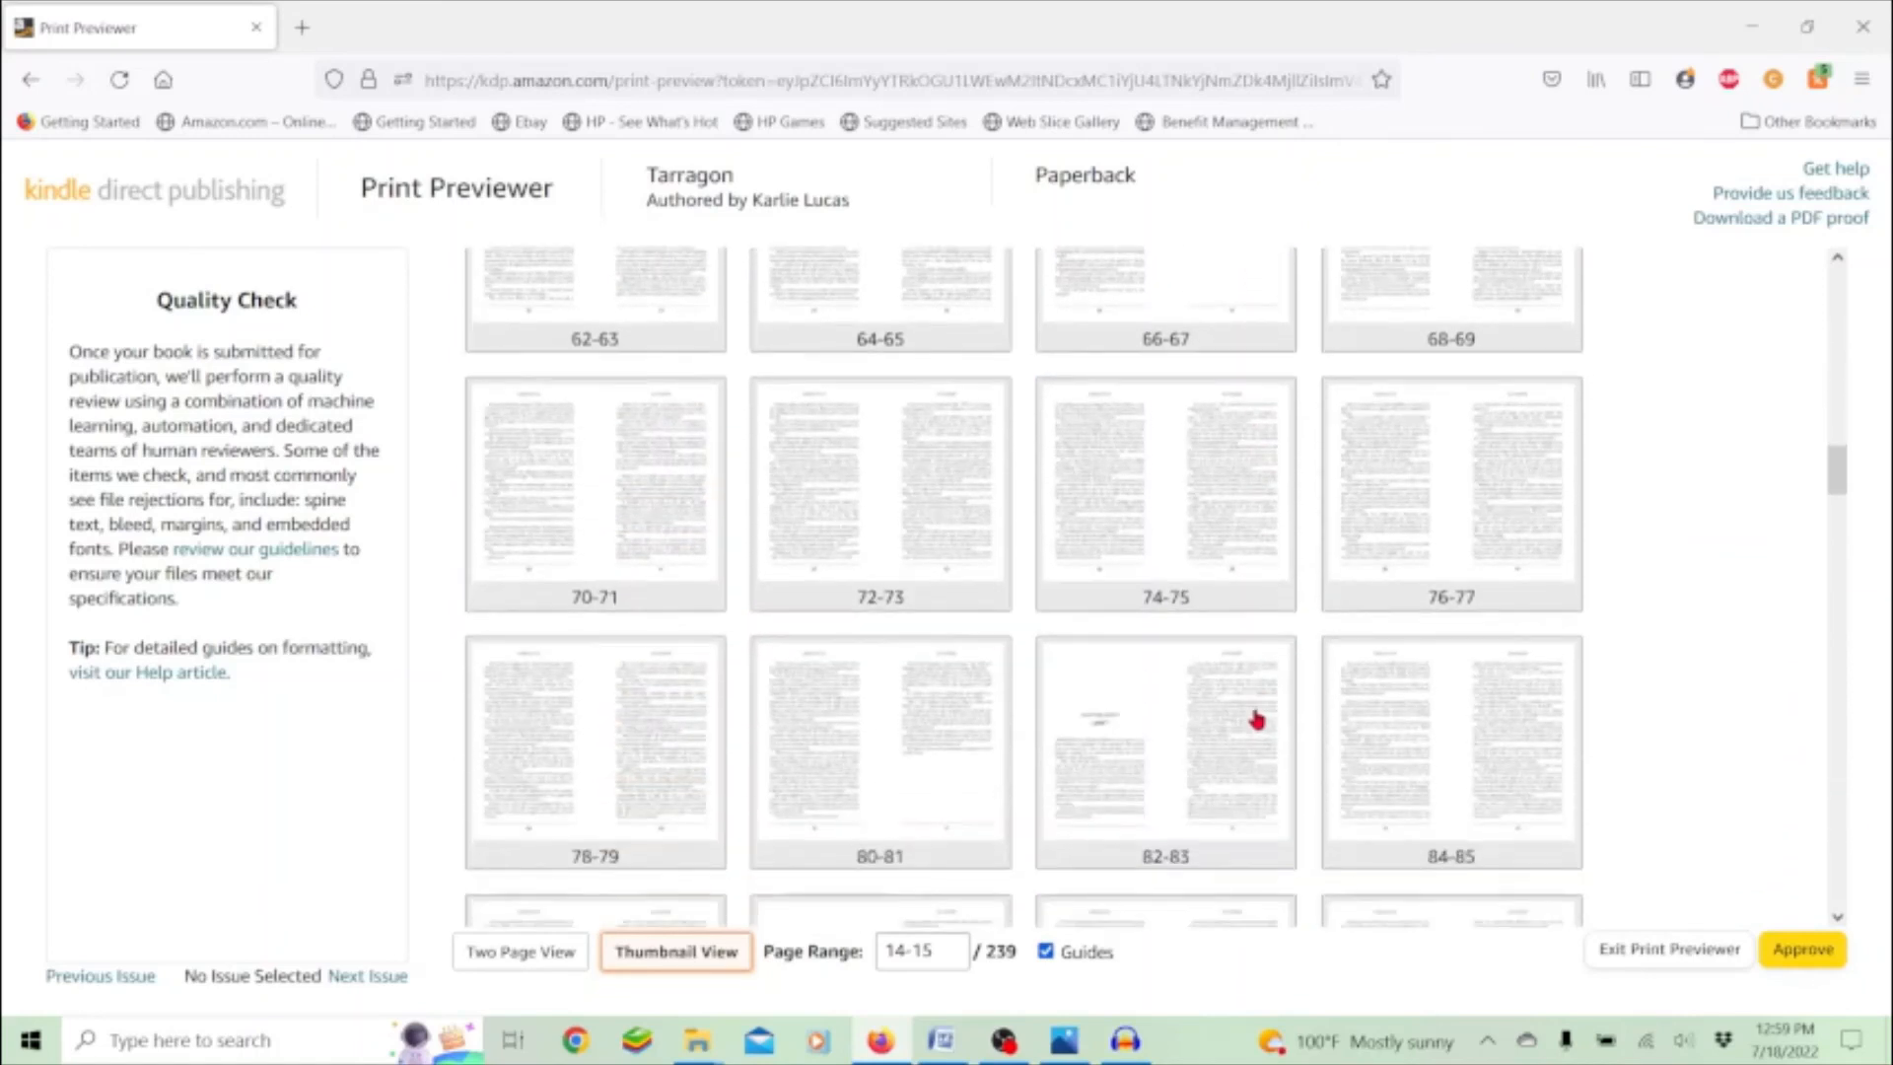
scroll(1256, 719, "down", 9)
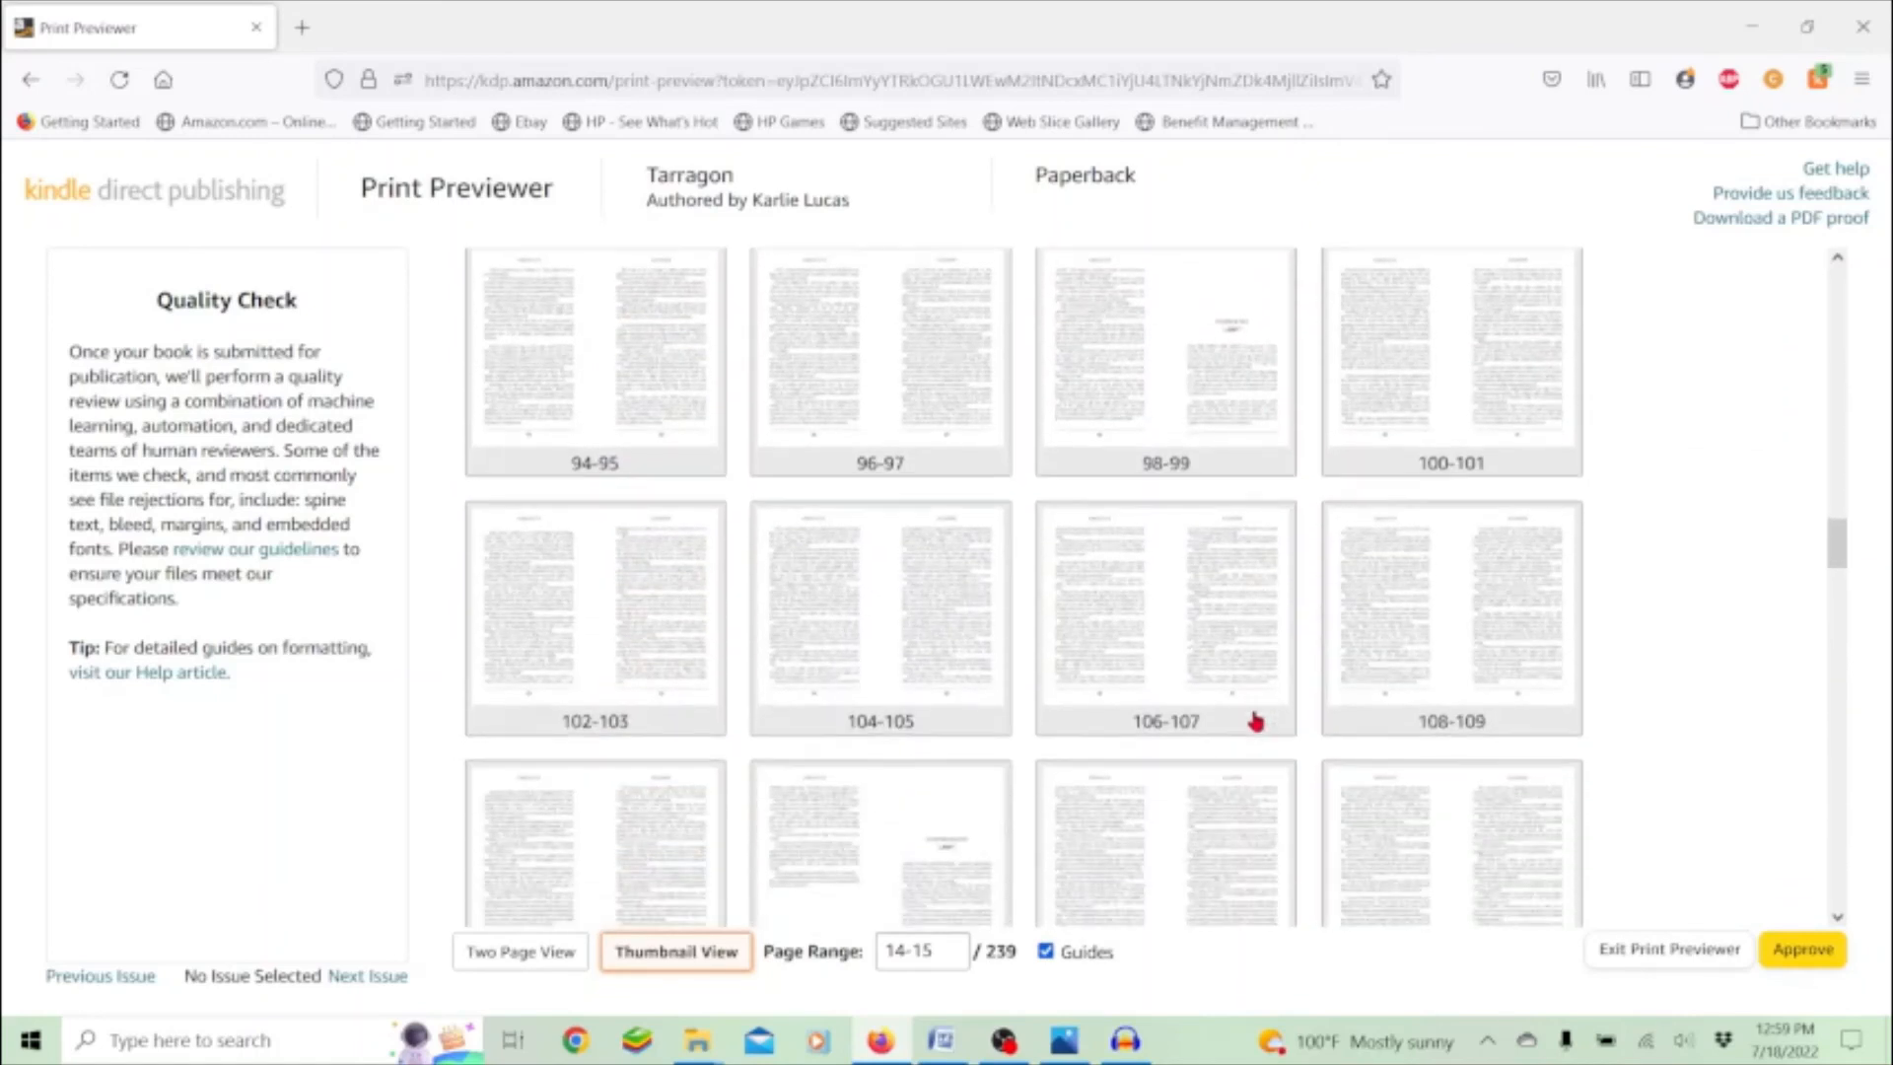
scroll(1256, 719, "down", 4)
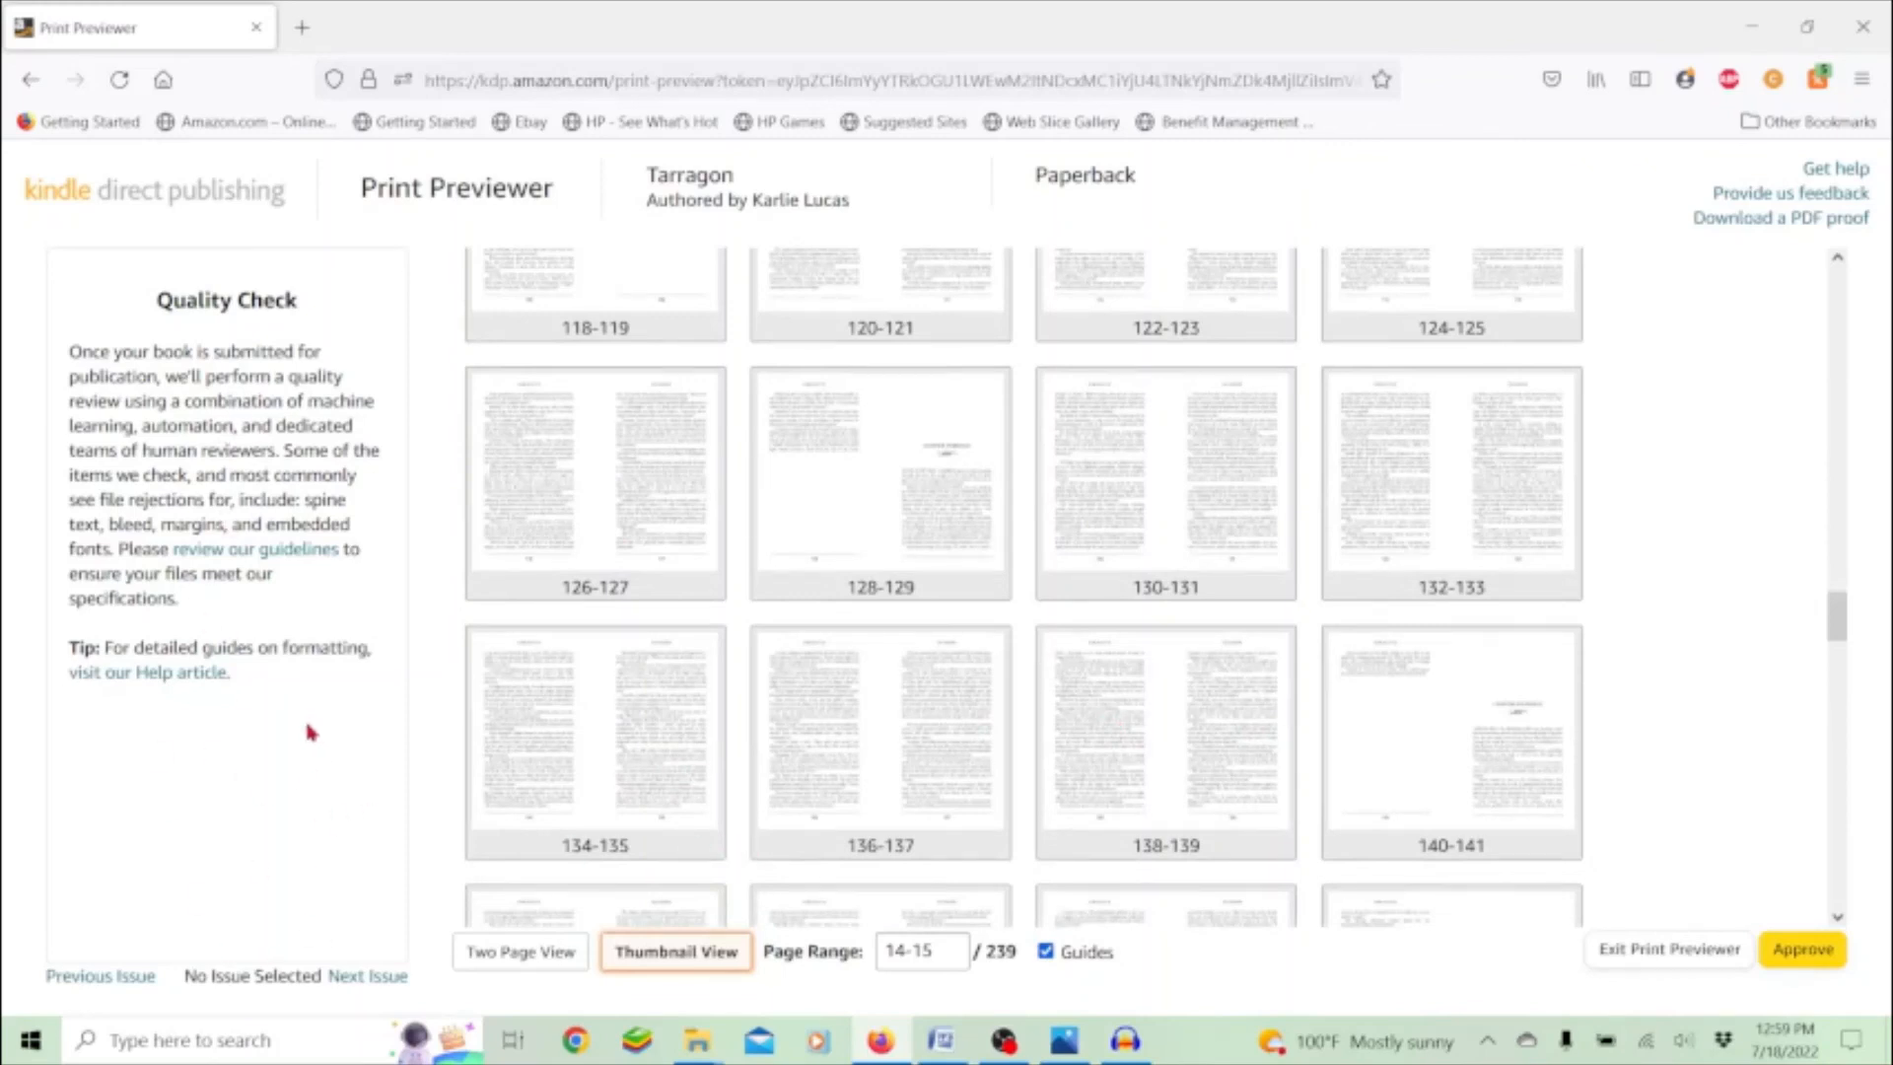
scroll(967, 757, "down", 3)
scroll(968, 757, "down", 5)
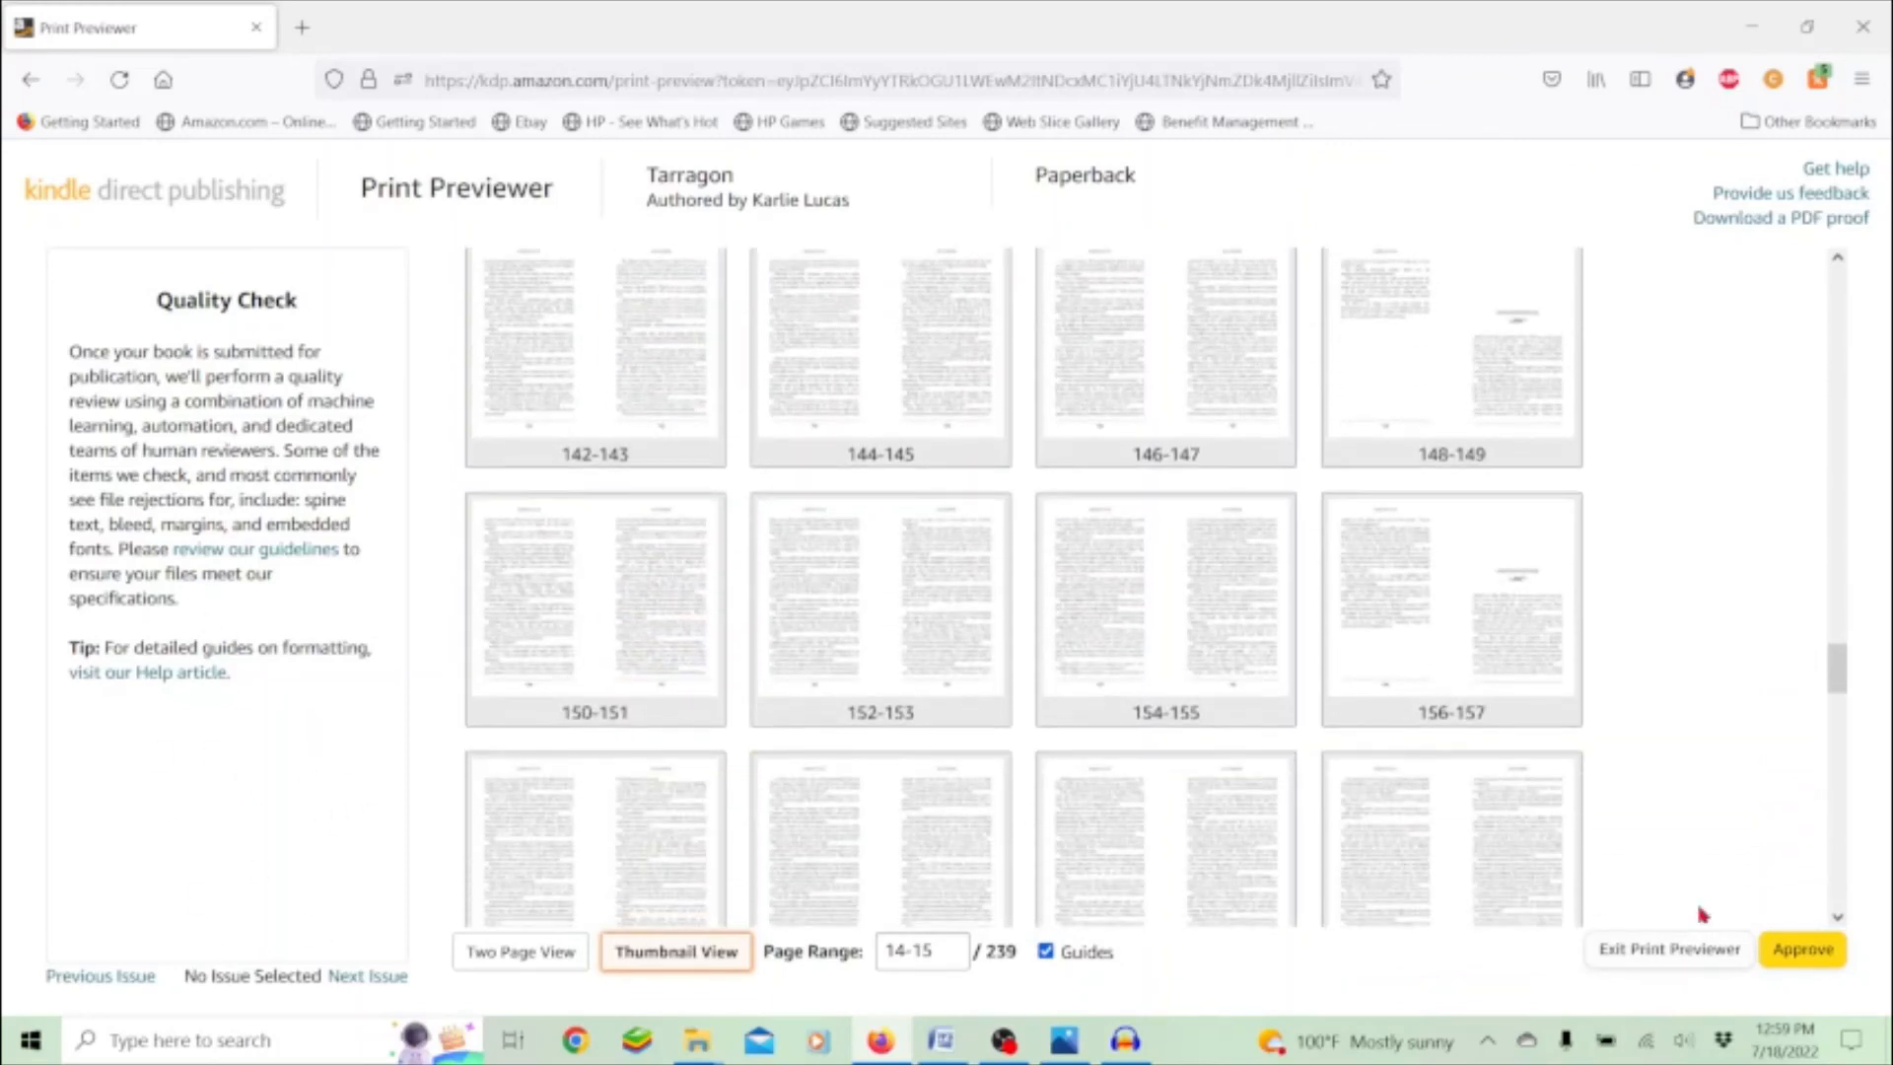
- Approve the print proof and return to the manuscript section of the paperback content
left_click(1819, 961)
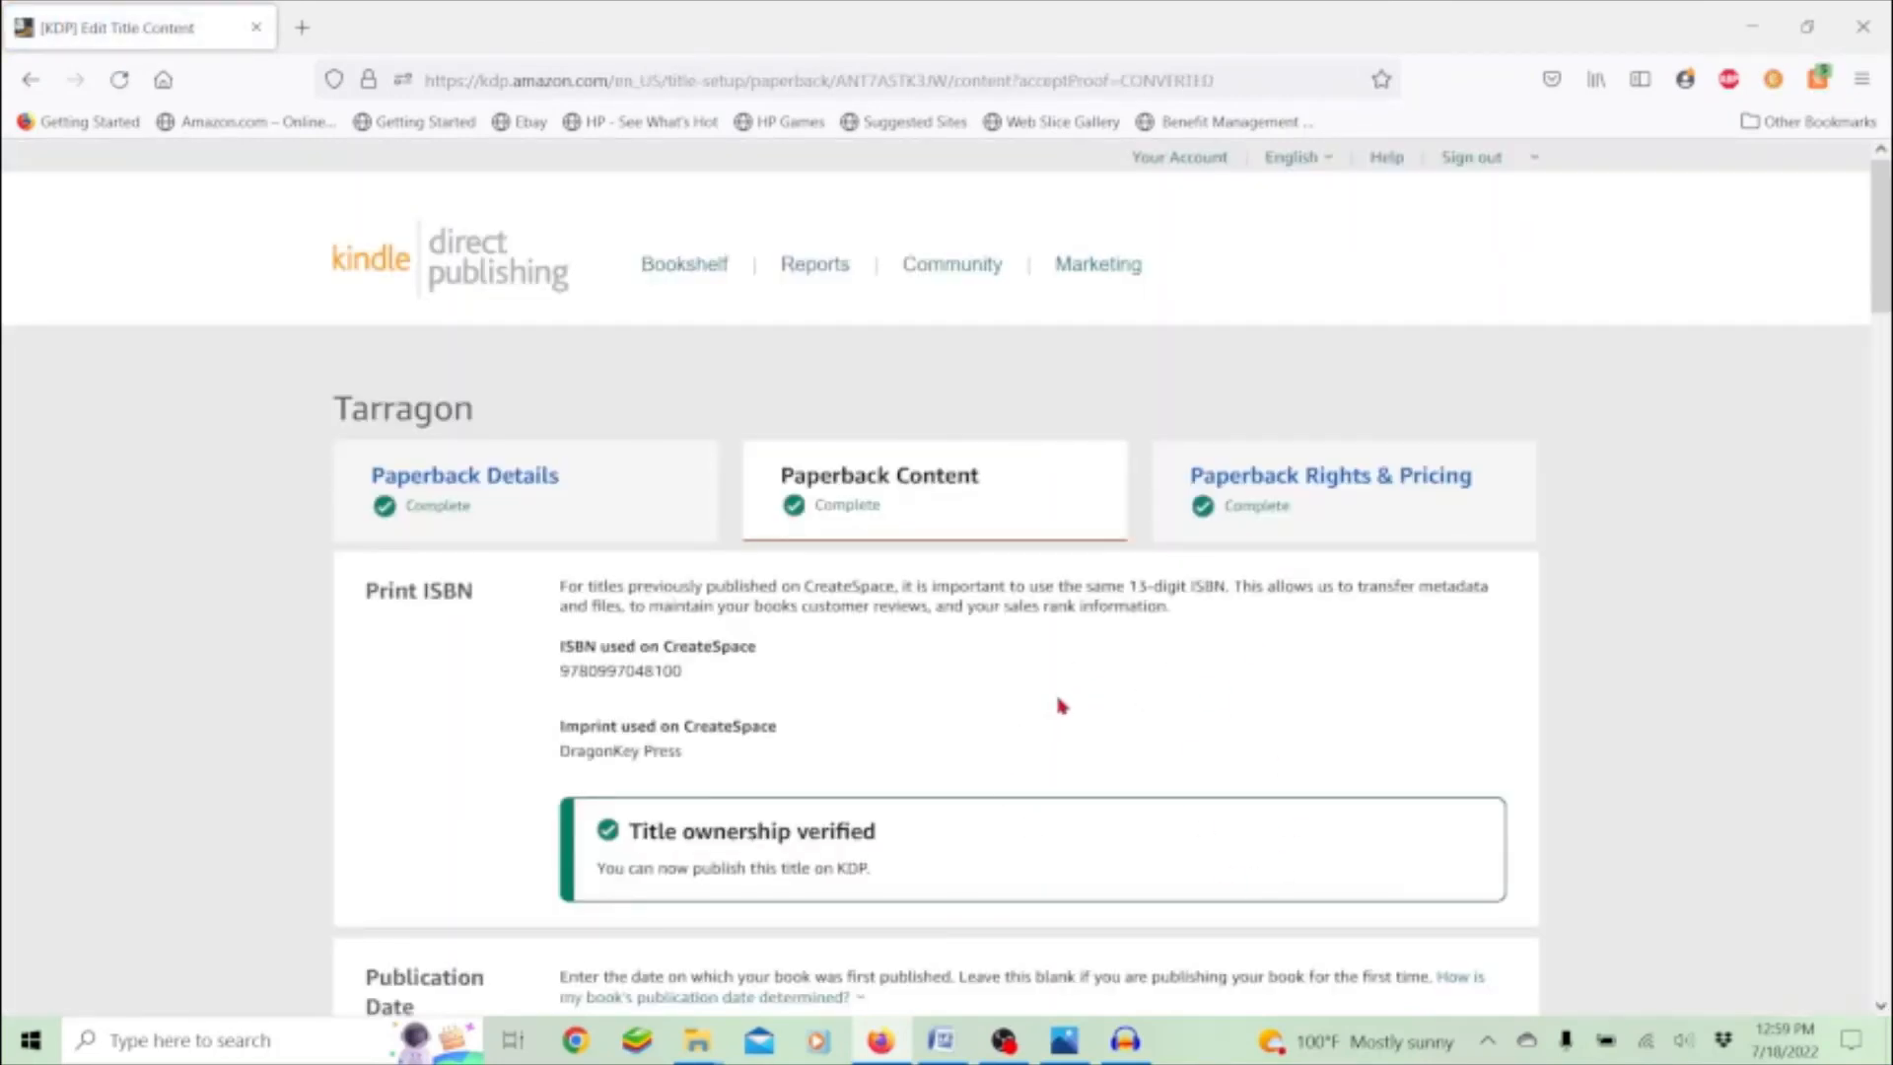
scroll(1060, 704, "down", 8)
scroll(1058, 697, "down", 10)
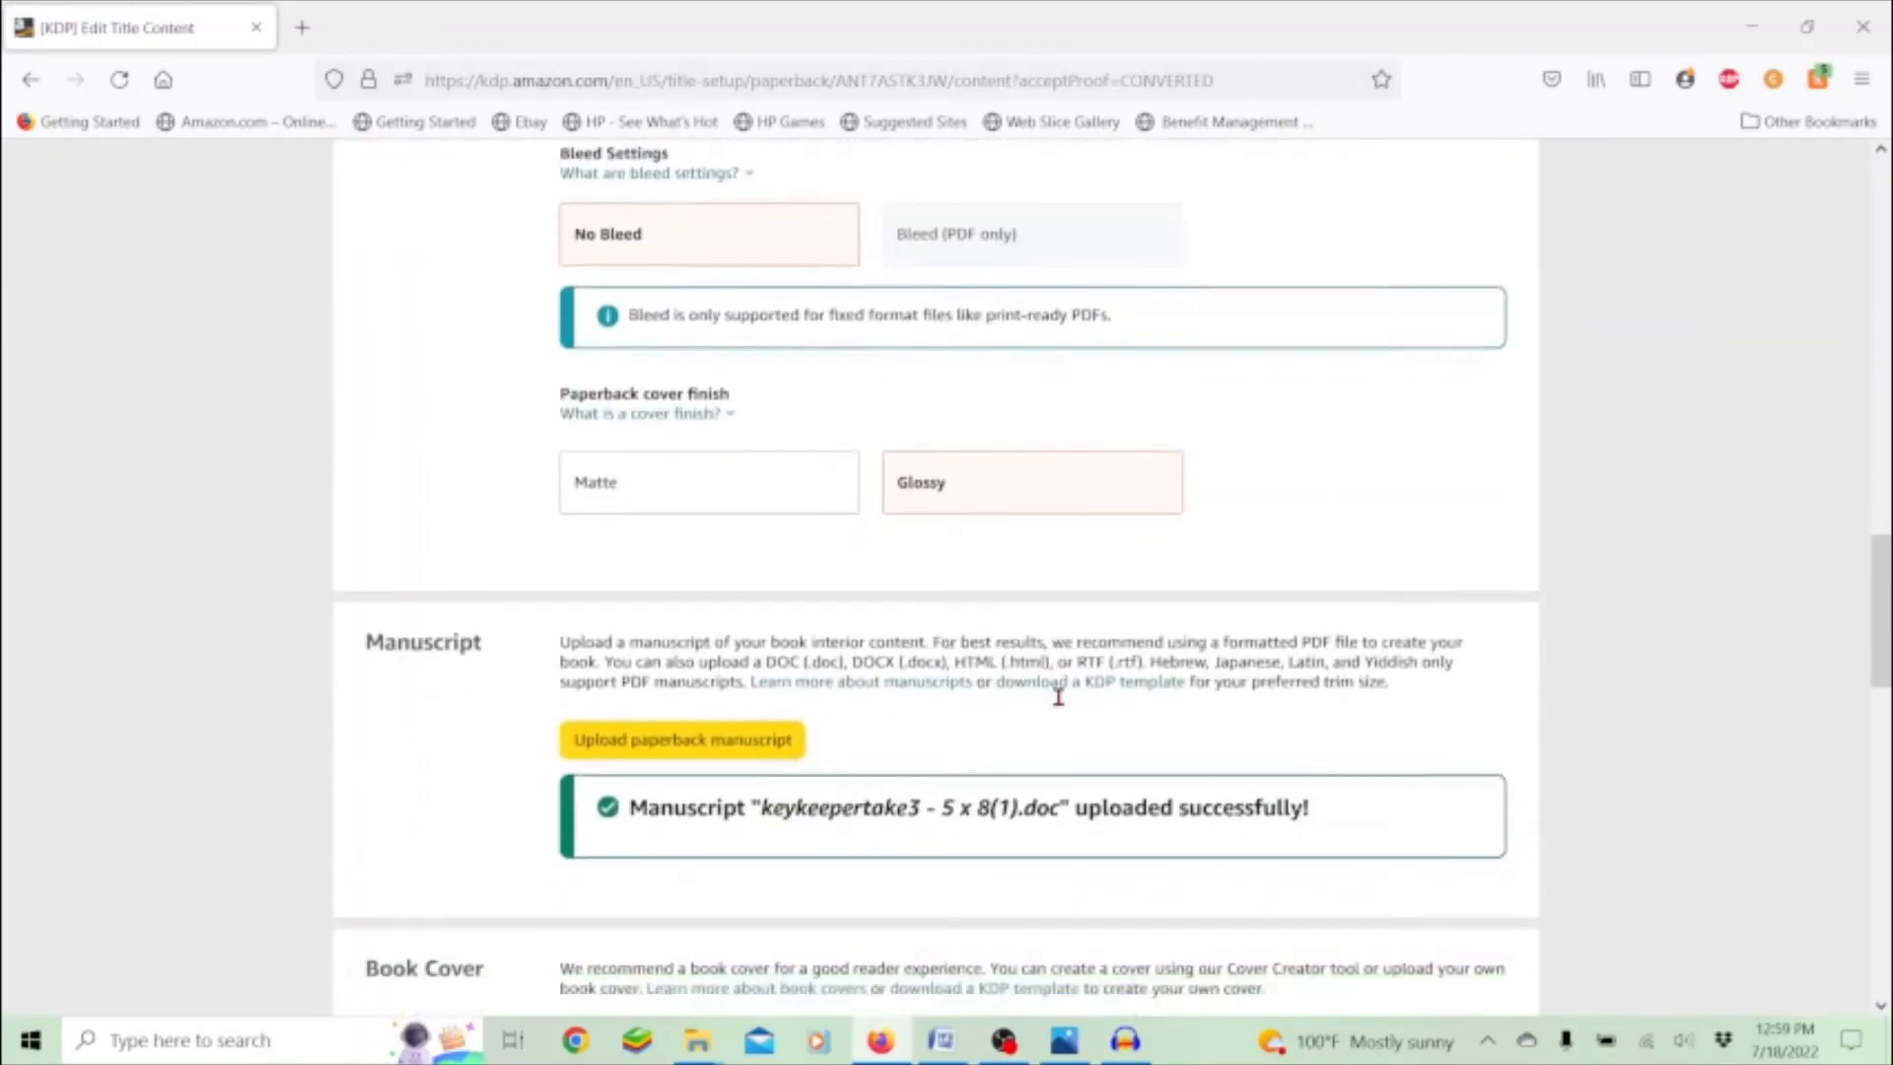
- Save the paperback content, including the book preview and printing cost summary, and continue to the pricing stage
scroll(1242, 537, "down", 8)
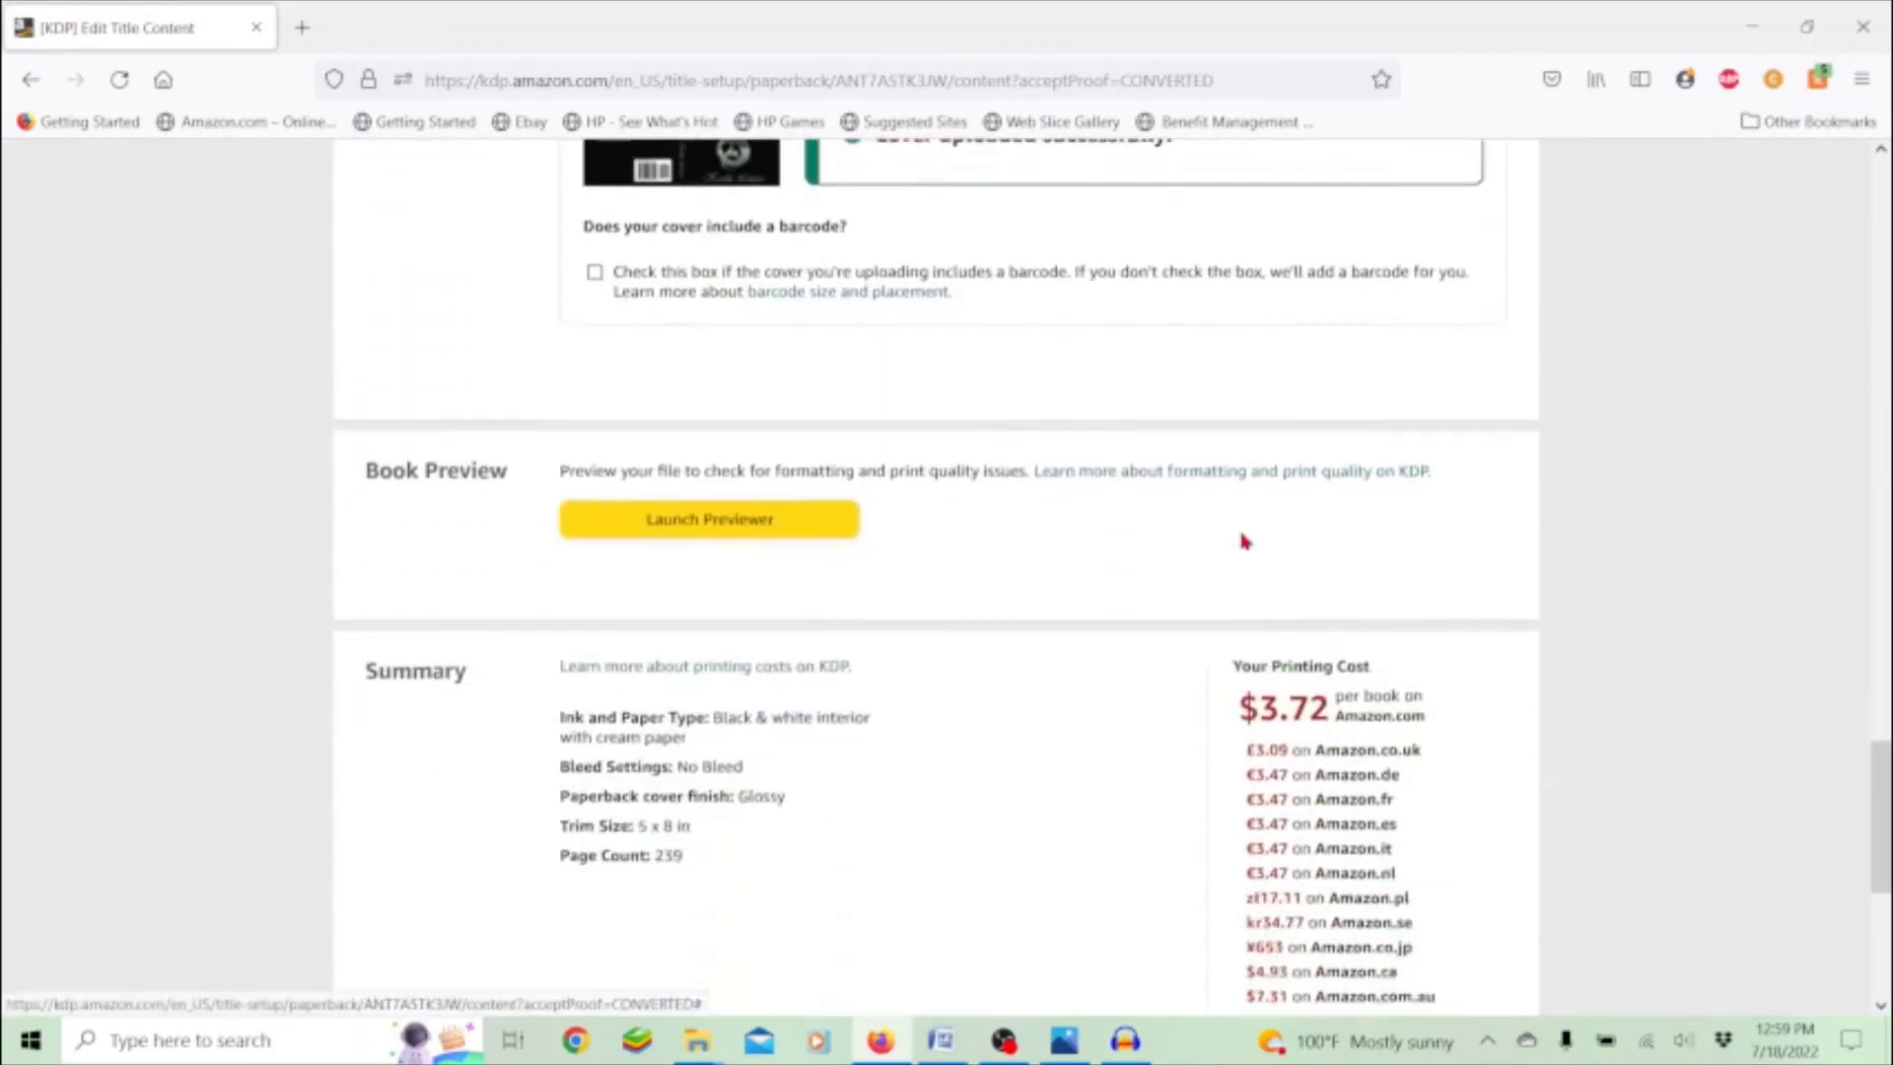
scroll(1177, 515, "down", 3)
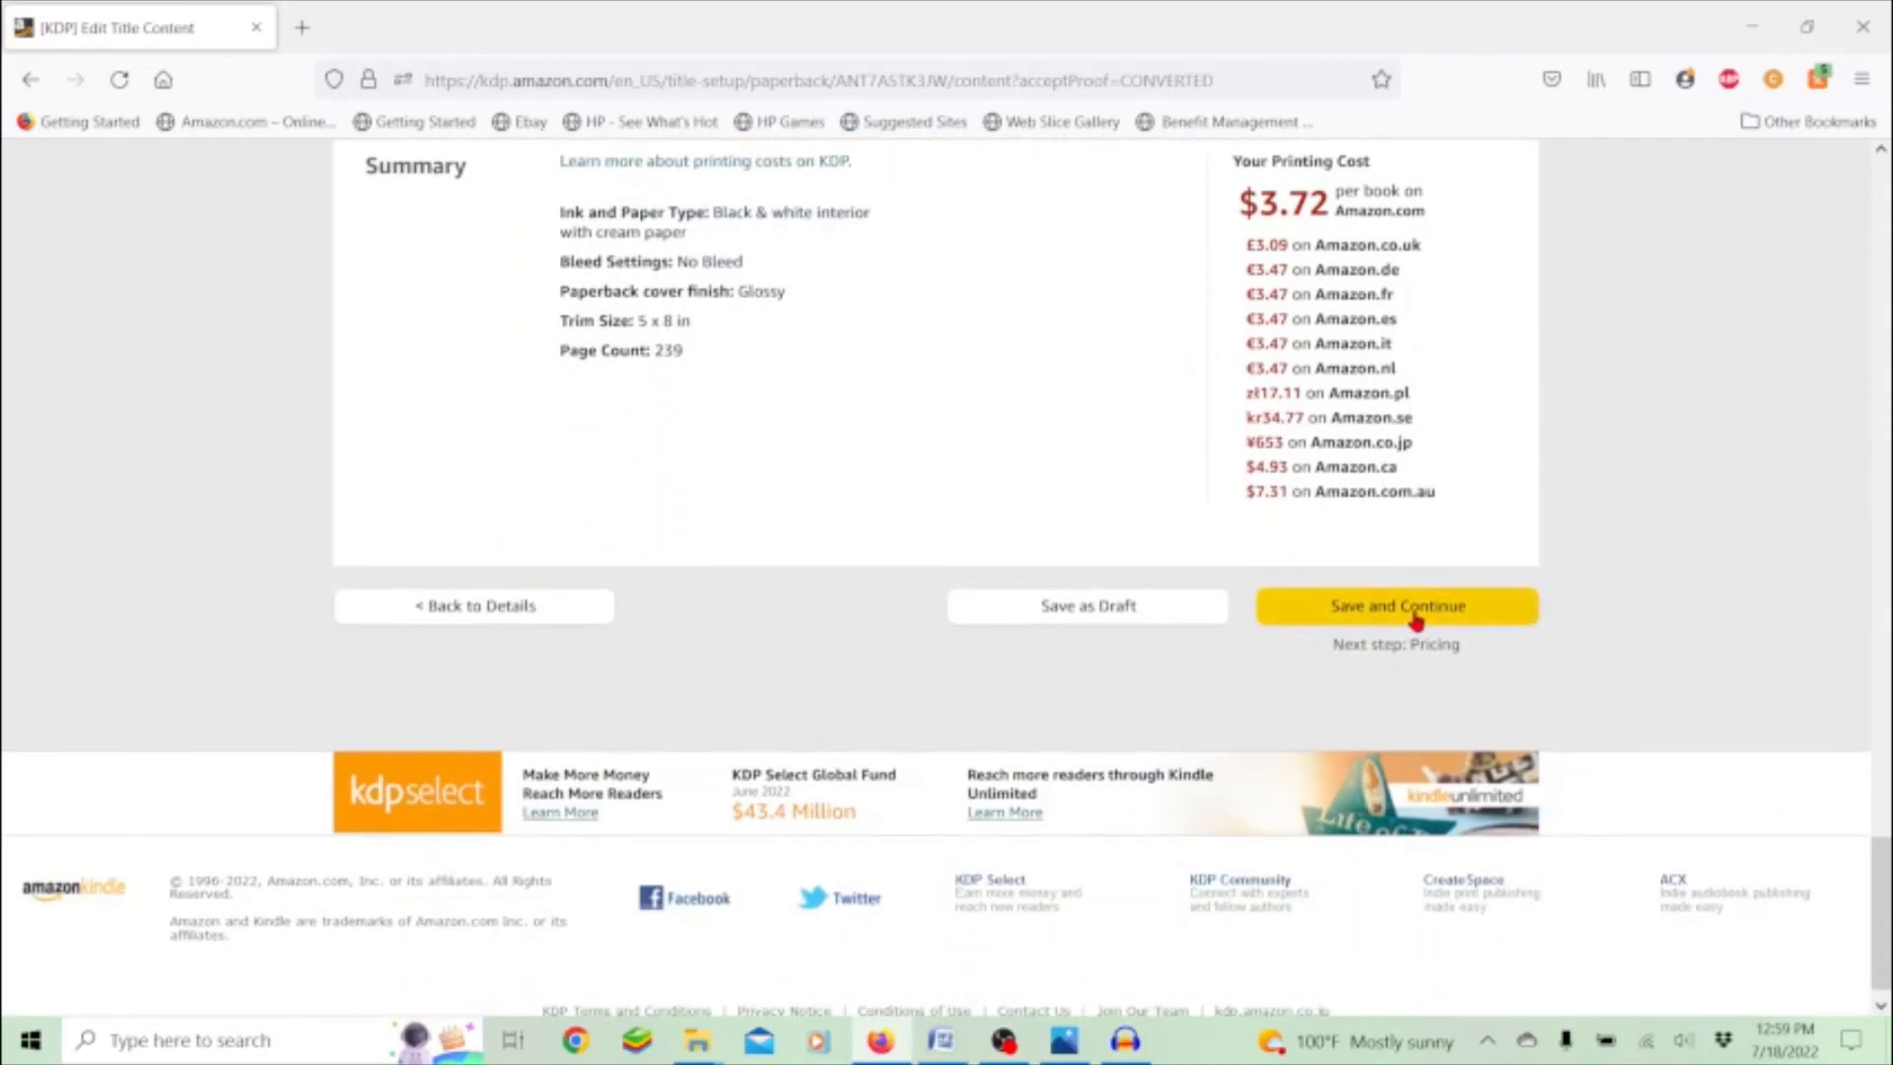
left_click(1417, 618)
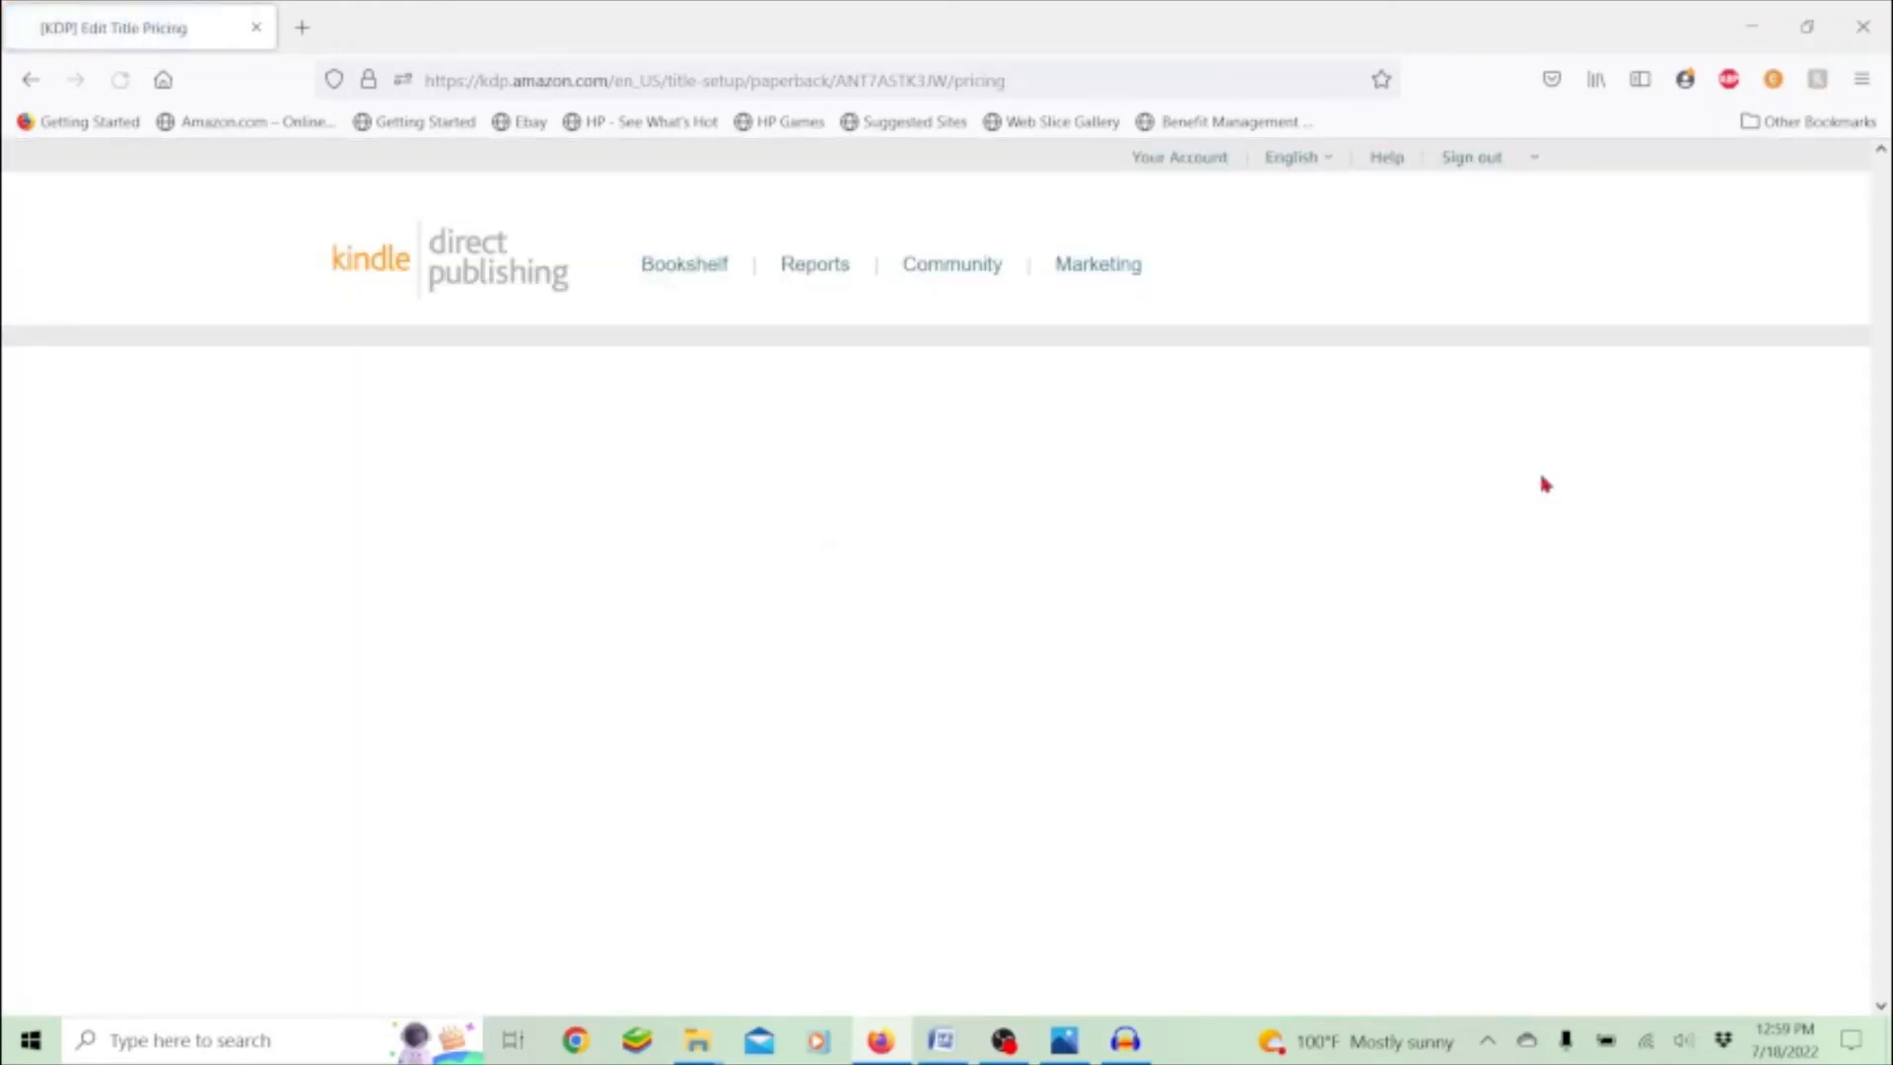
- Examine the paperback's territories, primary marketplace and Amazon.com list price, reading the explanations of printing cost and minimum list price
scroll(1545, 484, "down", 3)
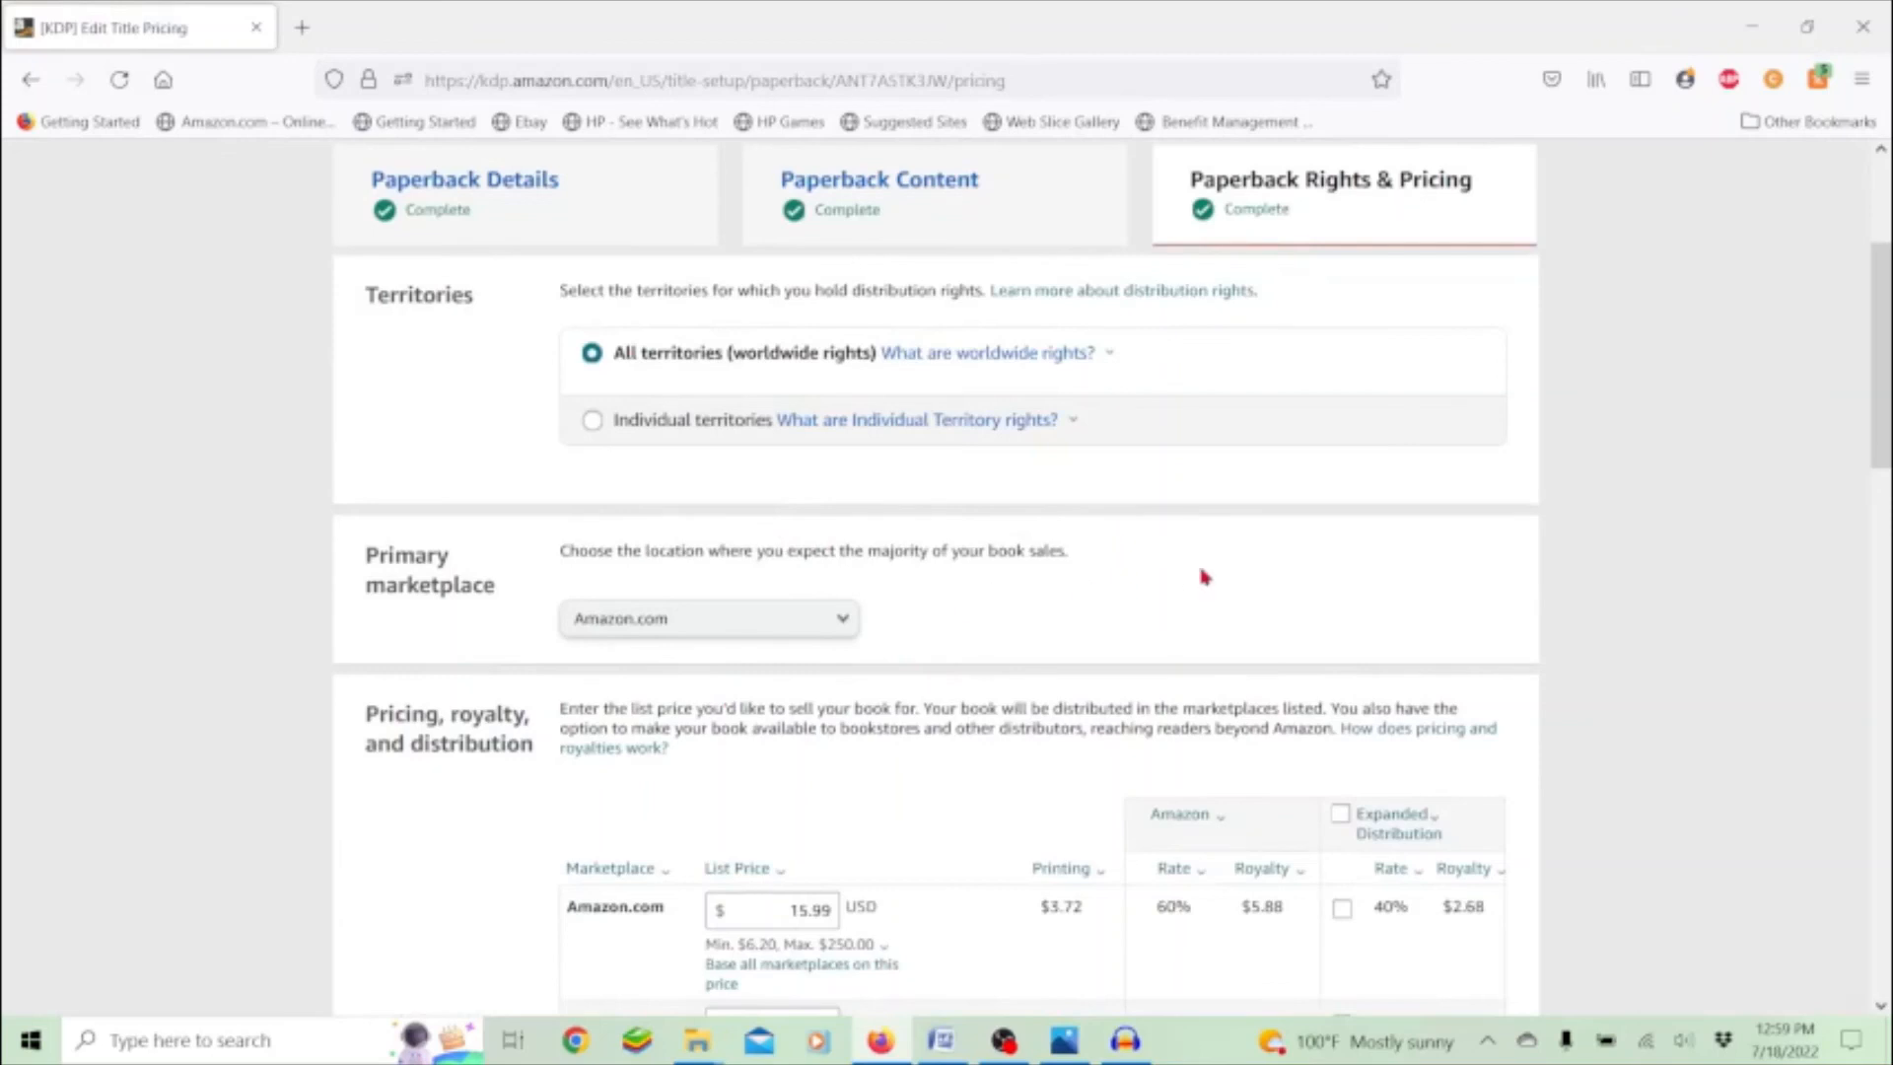
scroll(1203, 572, "down", 6)
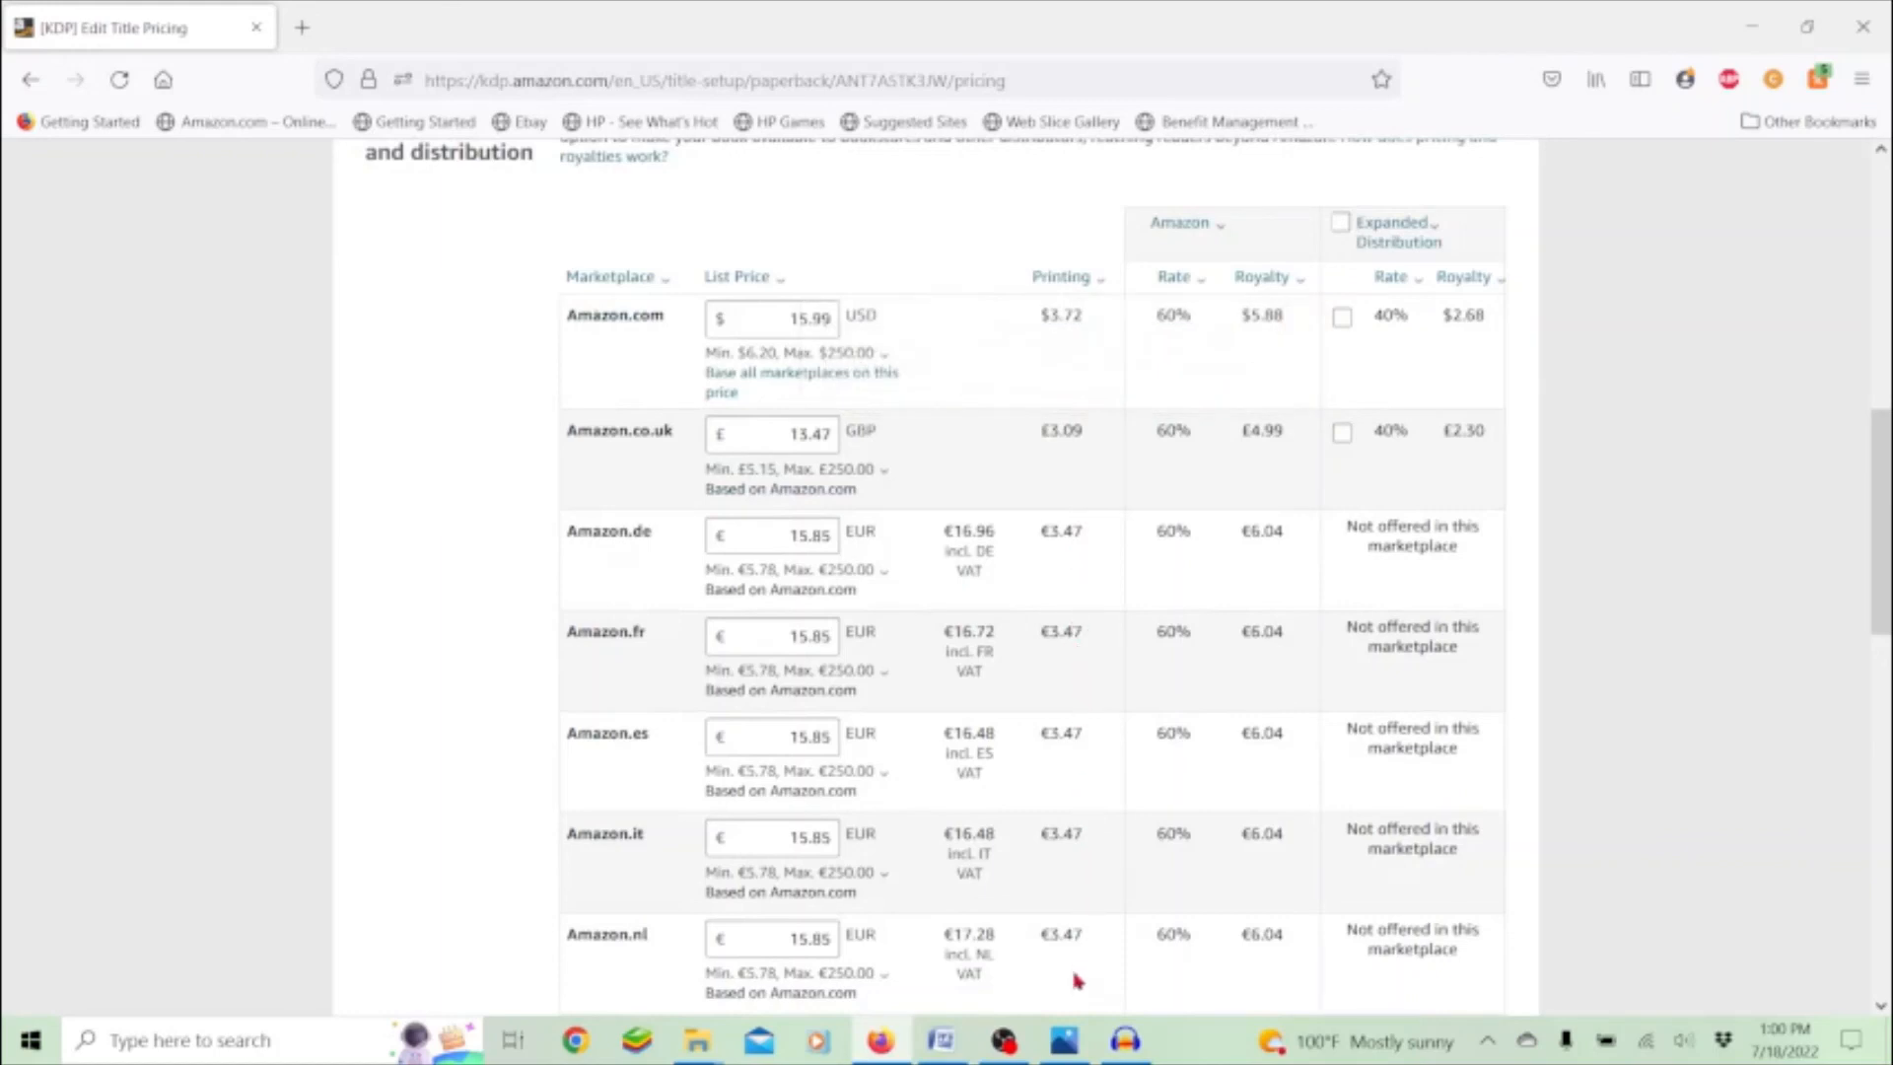
left_click(1063, 274)
left_click(1051, 930)
left_click(869, 354)
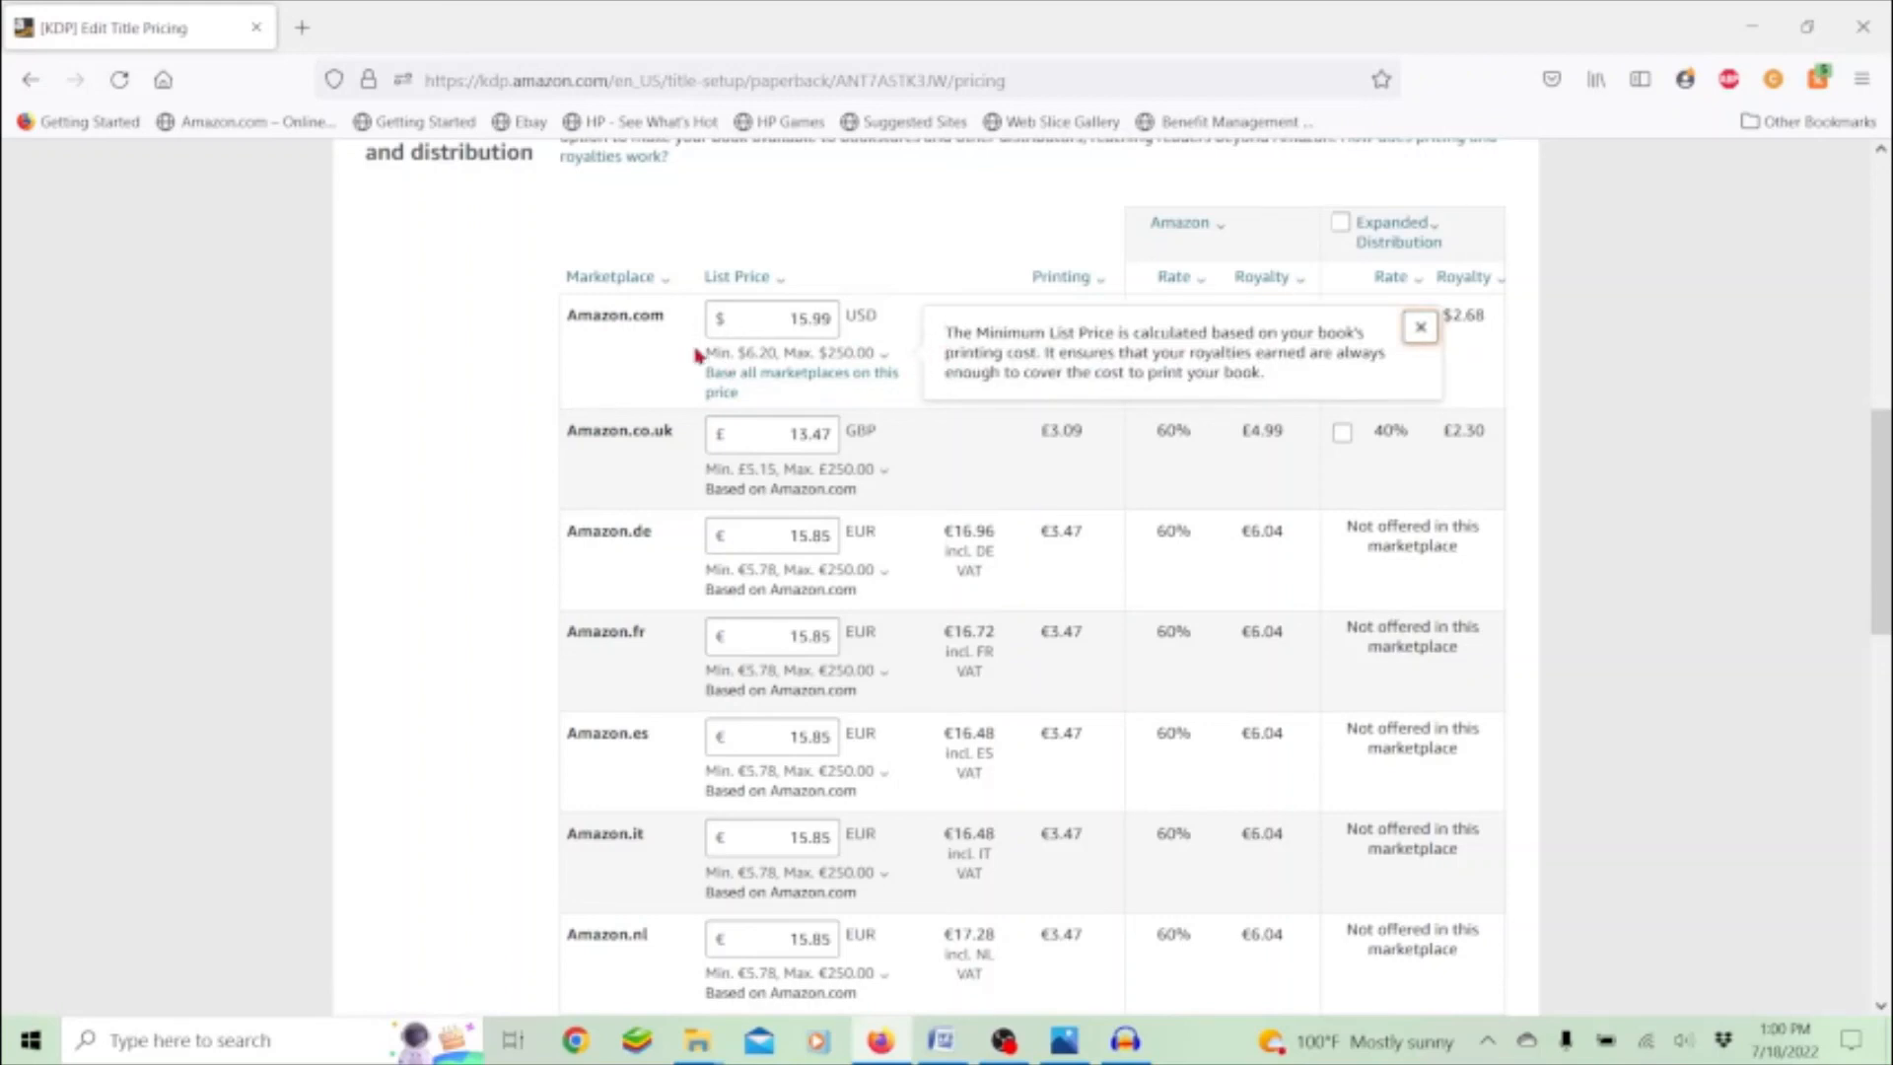
left_click(914, 184)
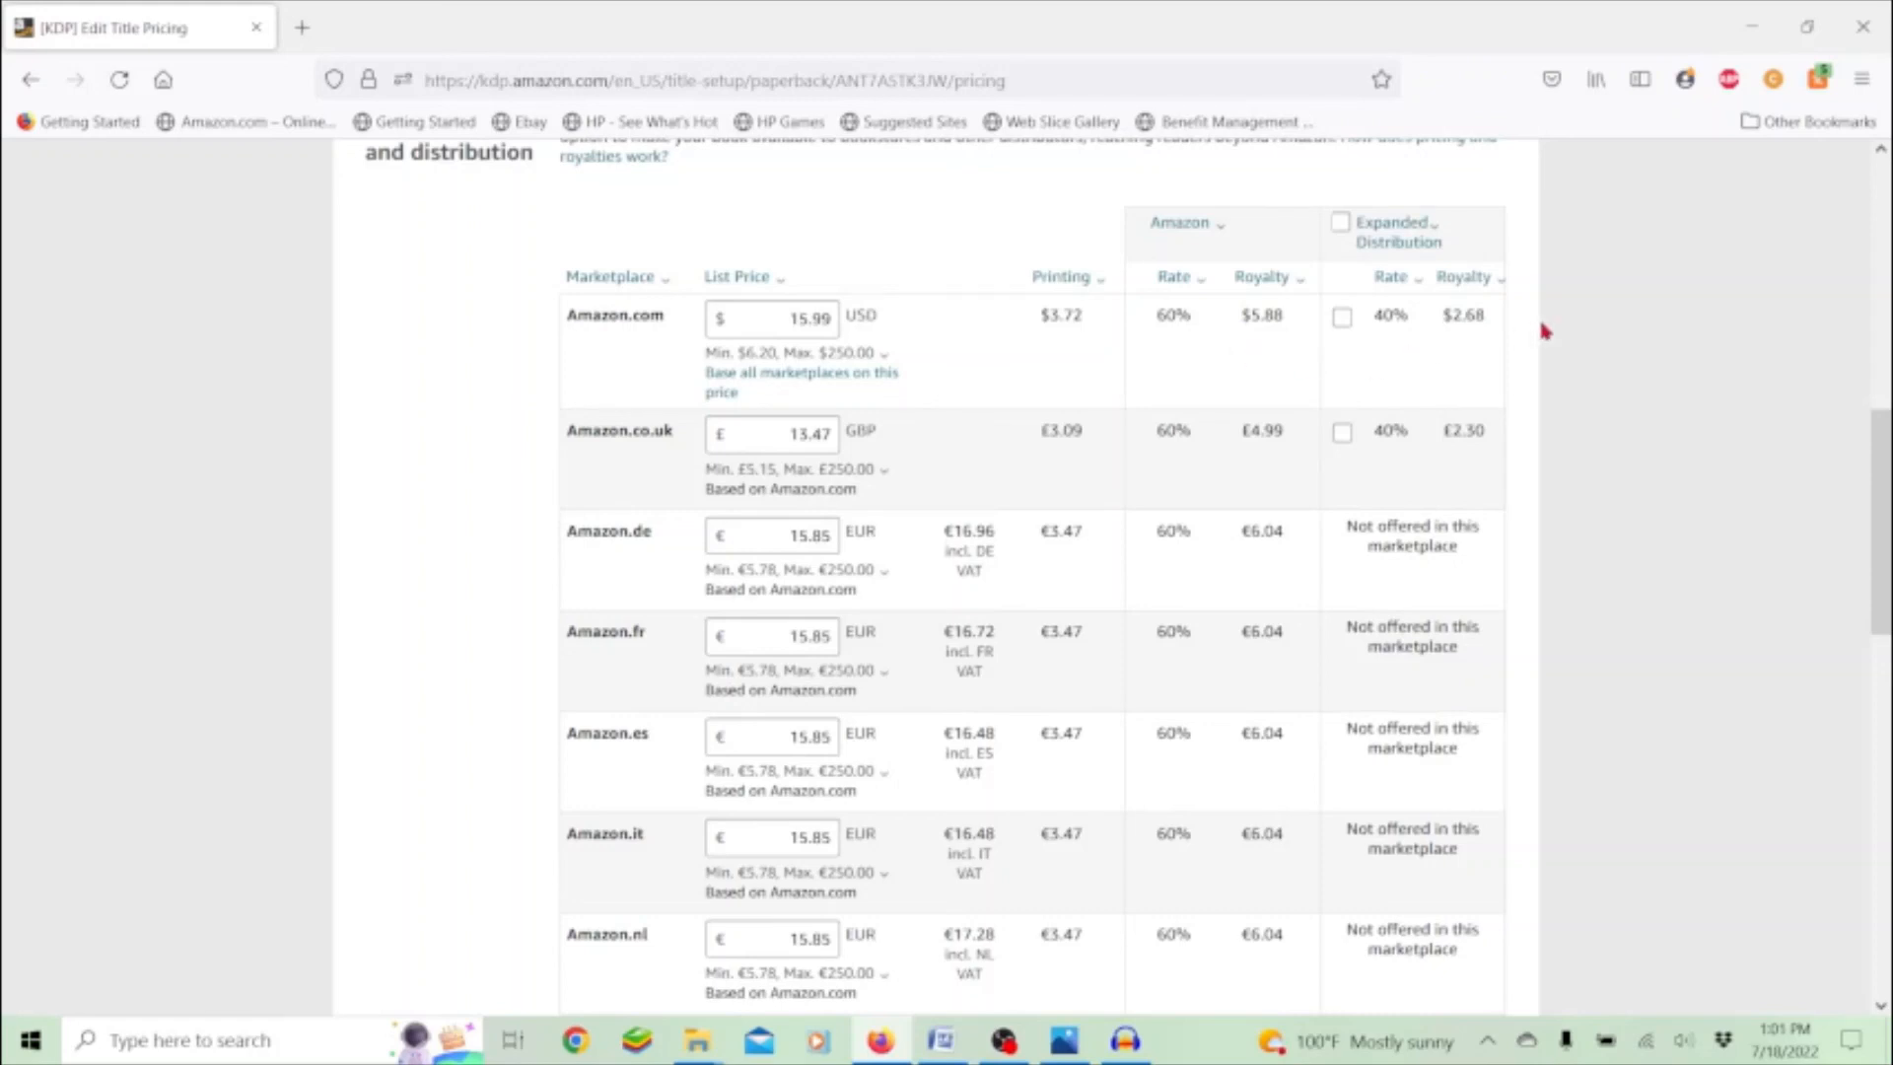
- Look over the list prices and royalties for the remaining marketplaces down to the terms and conditions, and return to the Amazon.com price
scroll(761, 350, "down", 2)
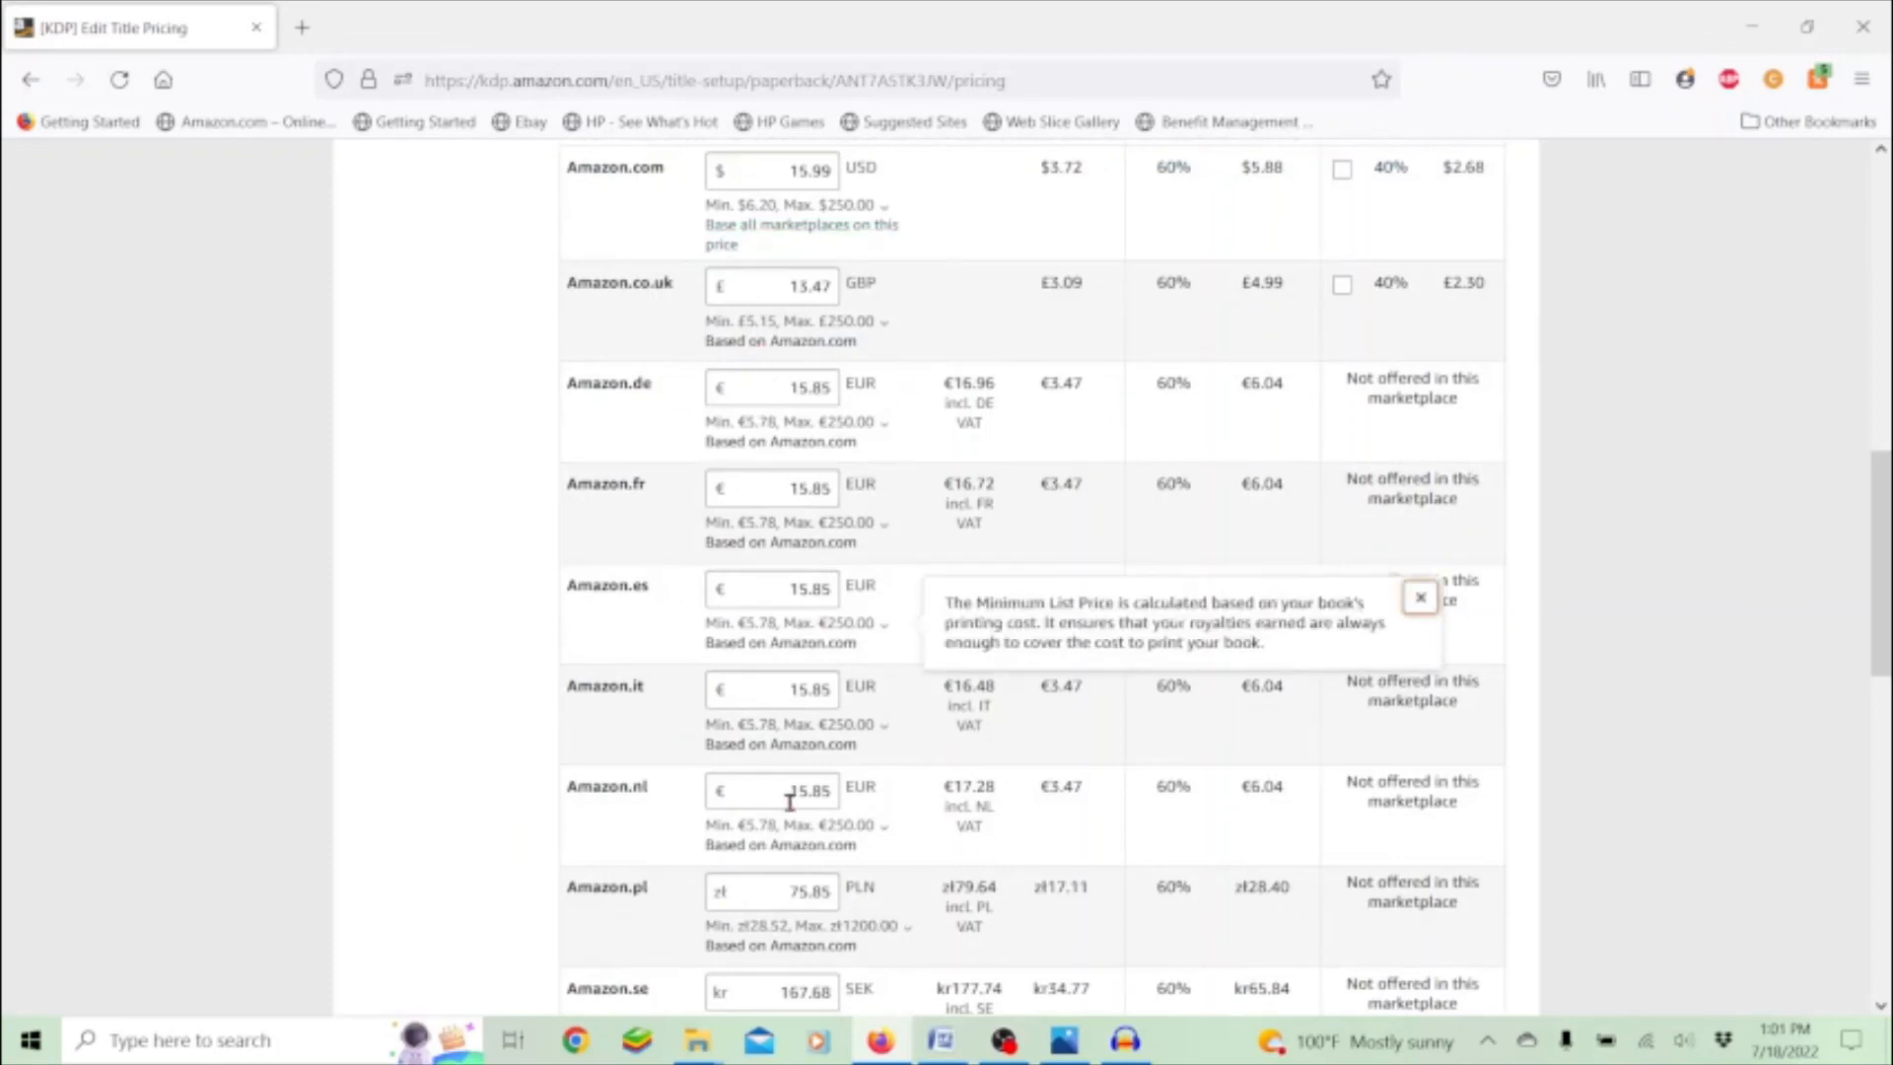
scroll(791, 816, "down", 2)
scroll(791, 816, "down", 8)
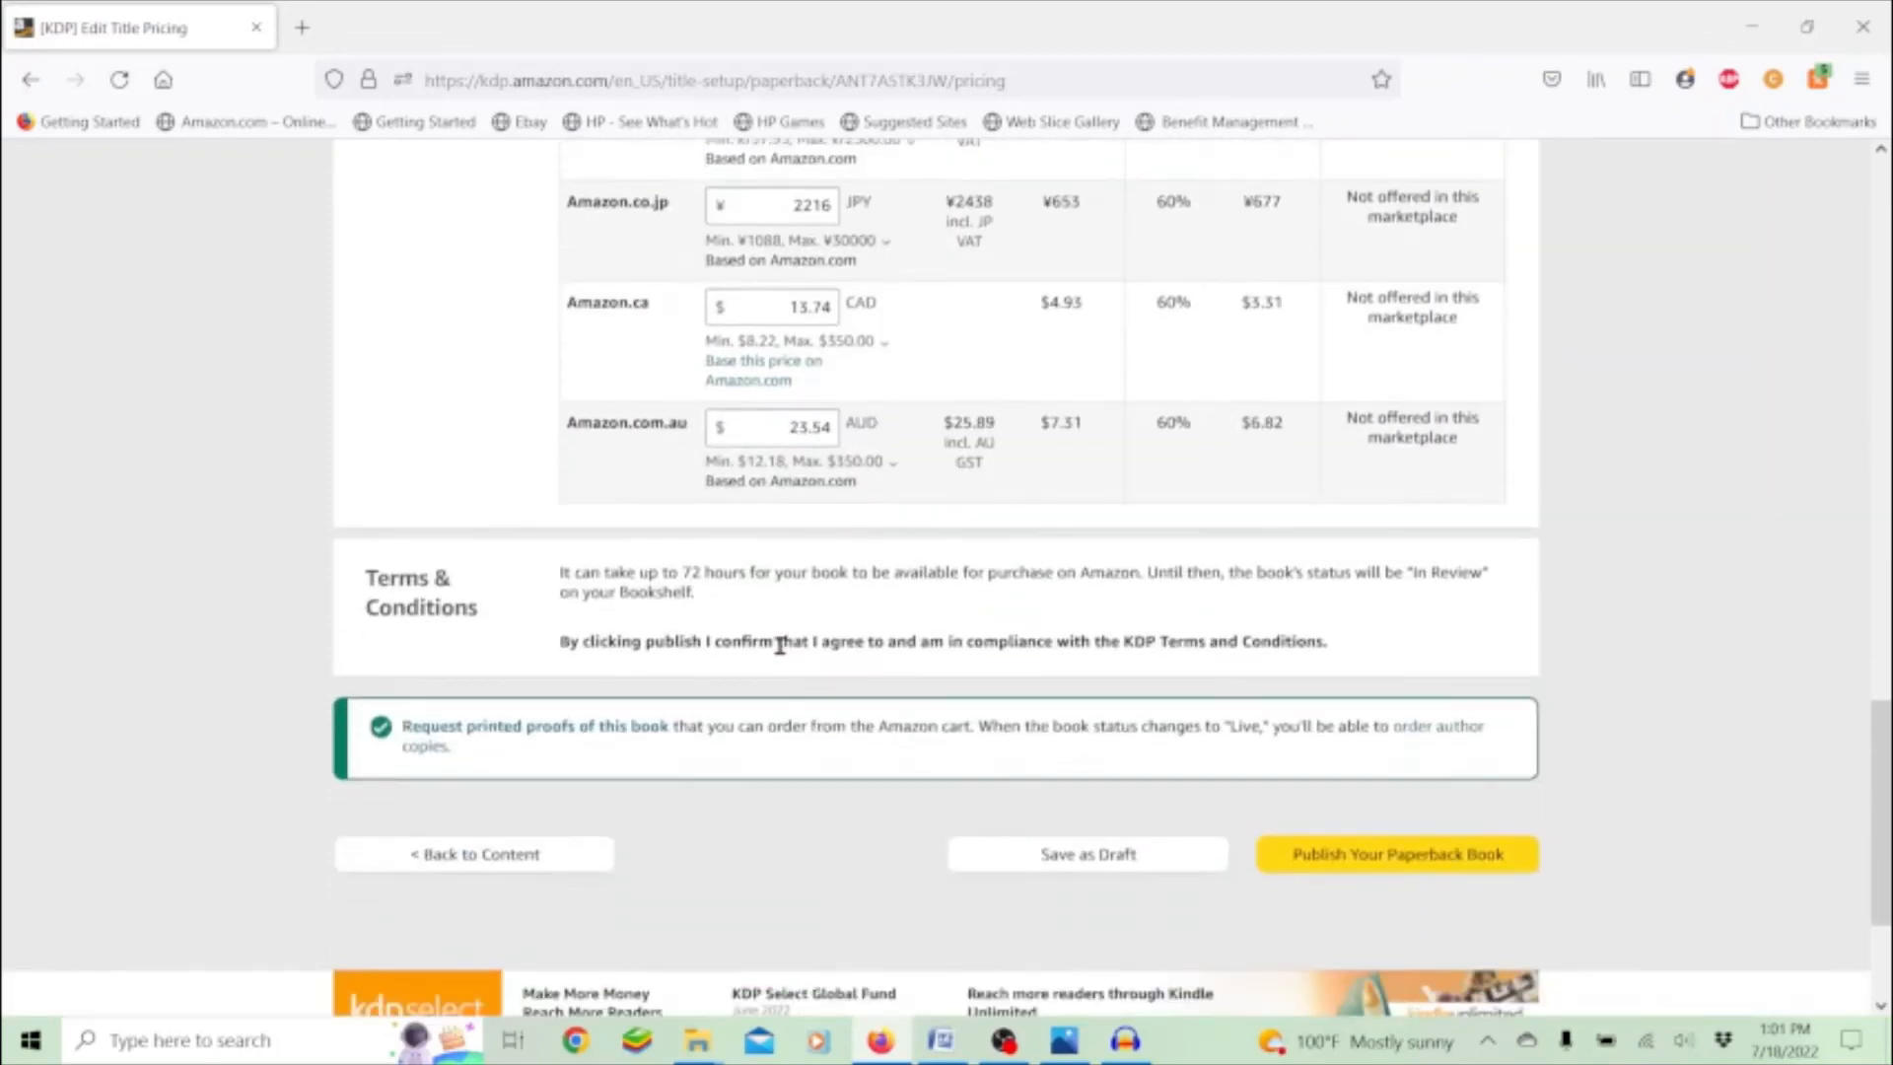
scroll(780, 645, "up", 12)
scroll(779, 646, "up", 2)
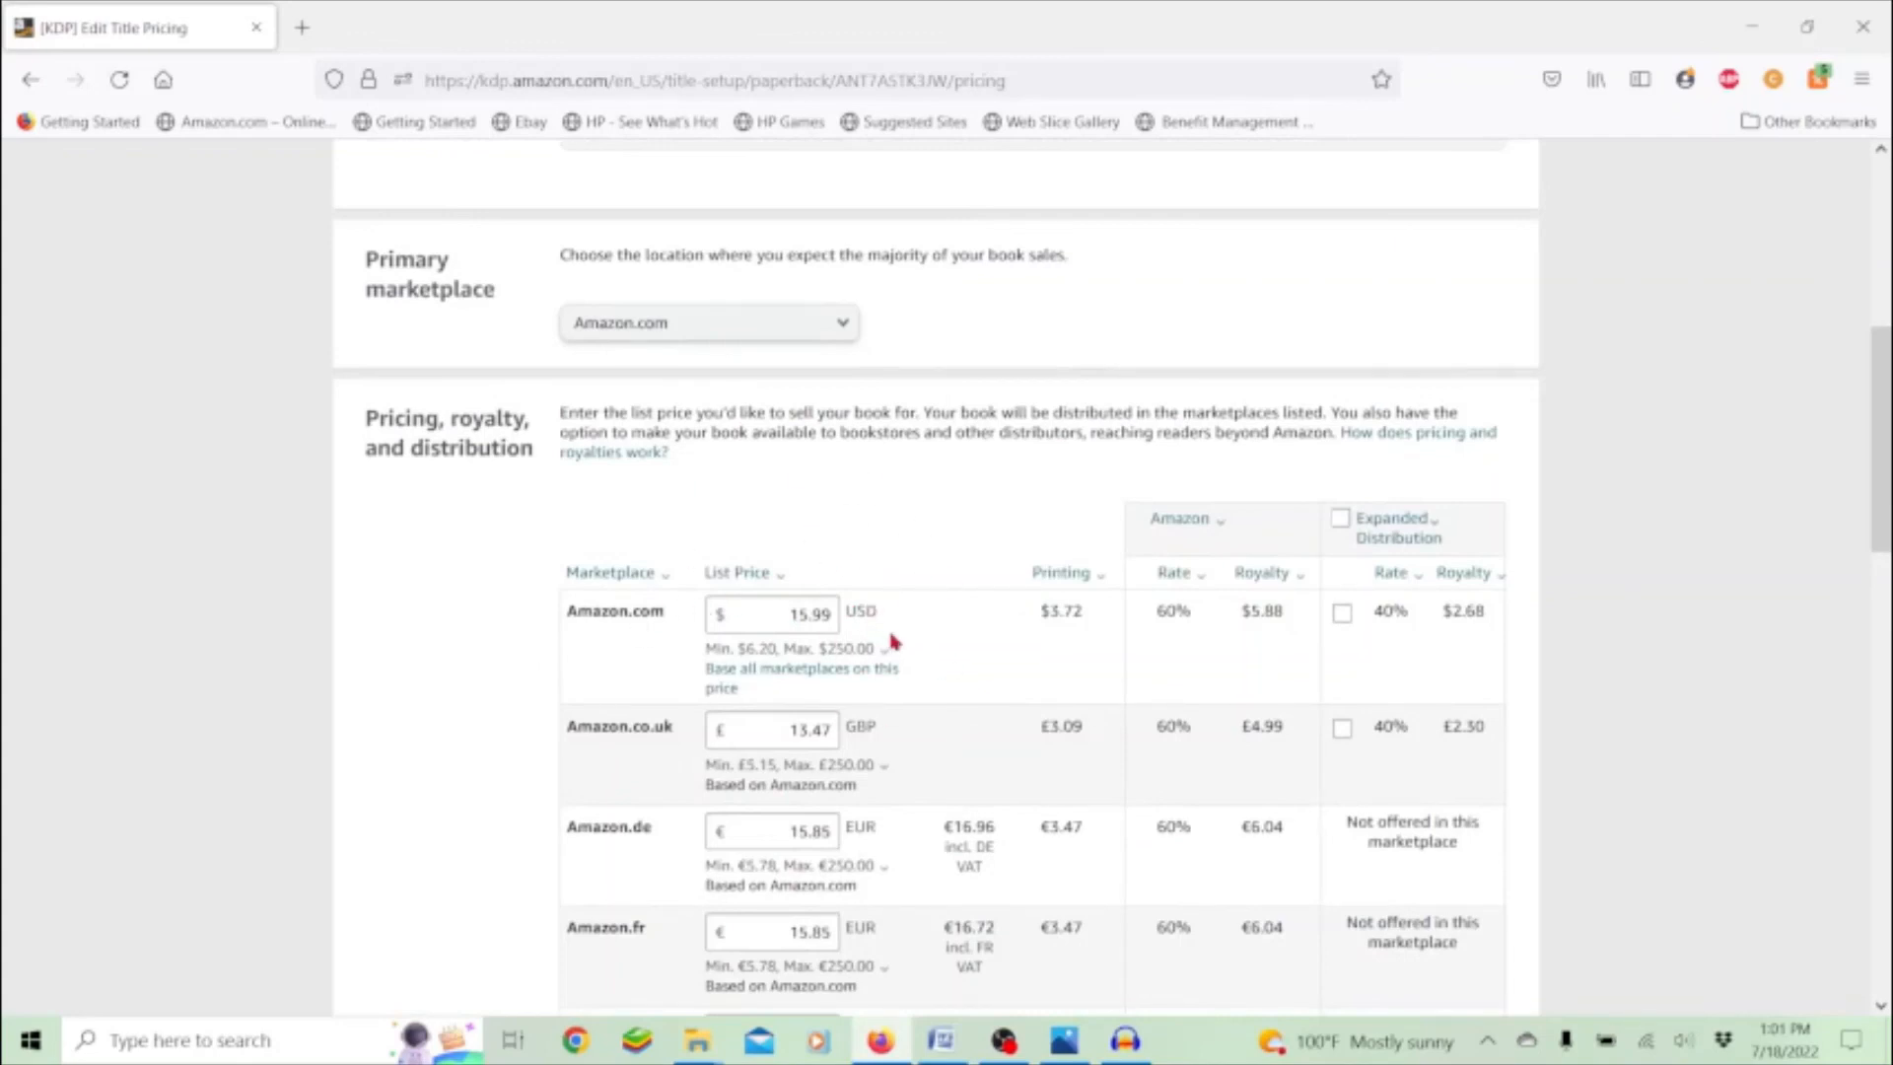
- Publish the paperback book and dismiss the submission confirmation to return to the bookshelf
scroll(895, 642, "down", 15)
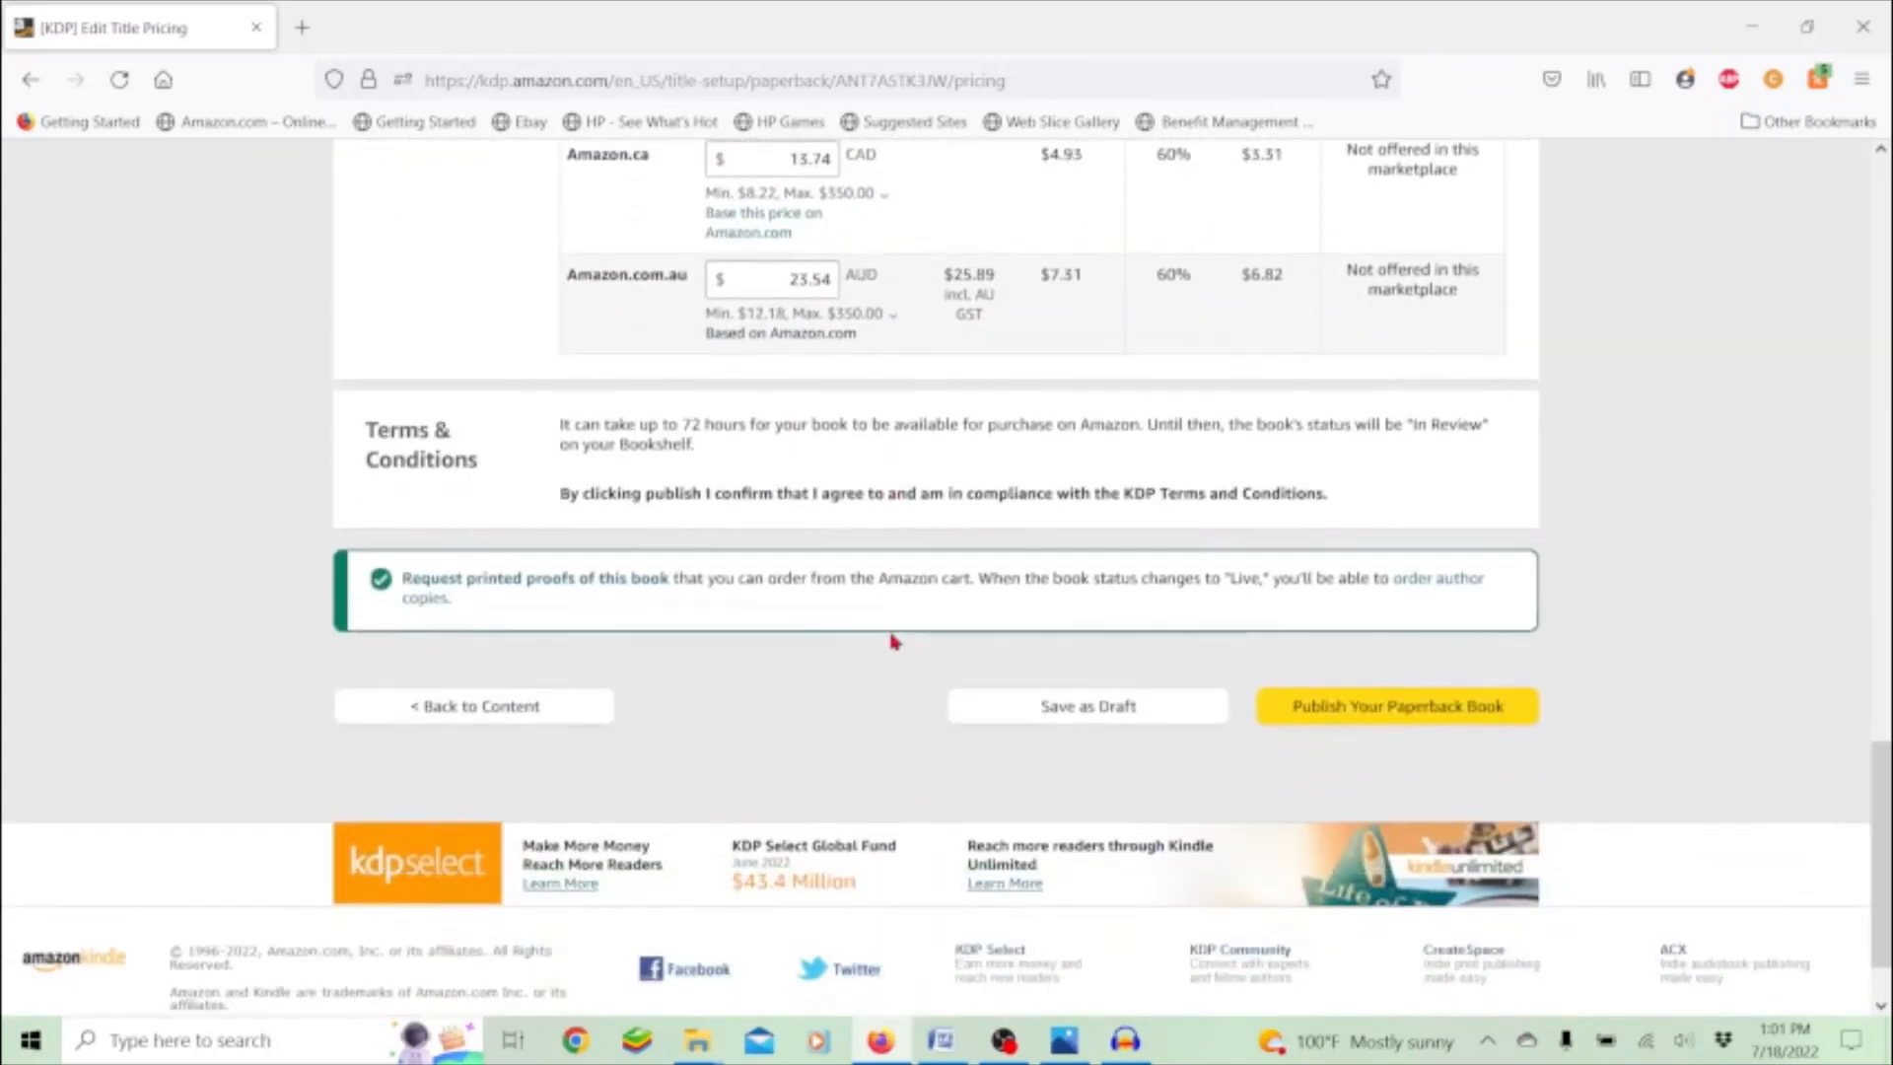
scroll(894, 642, "down", 1)
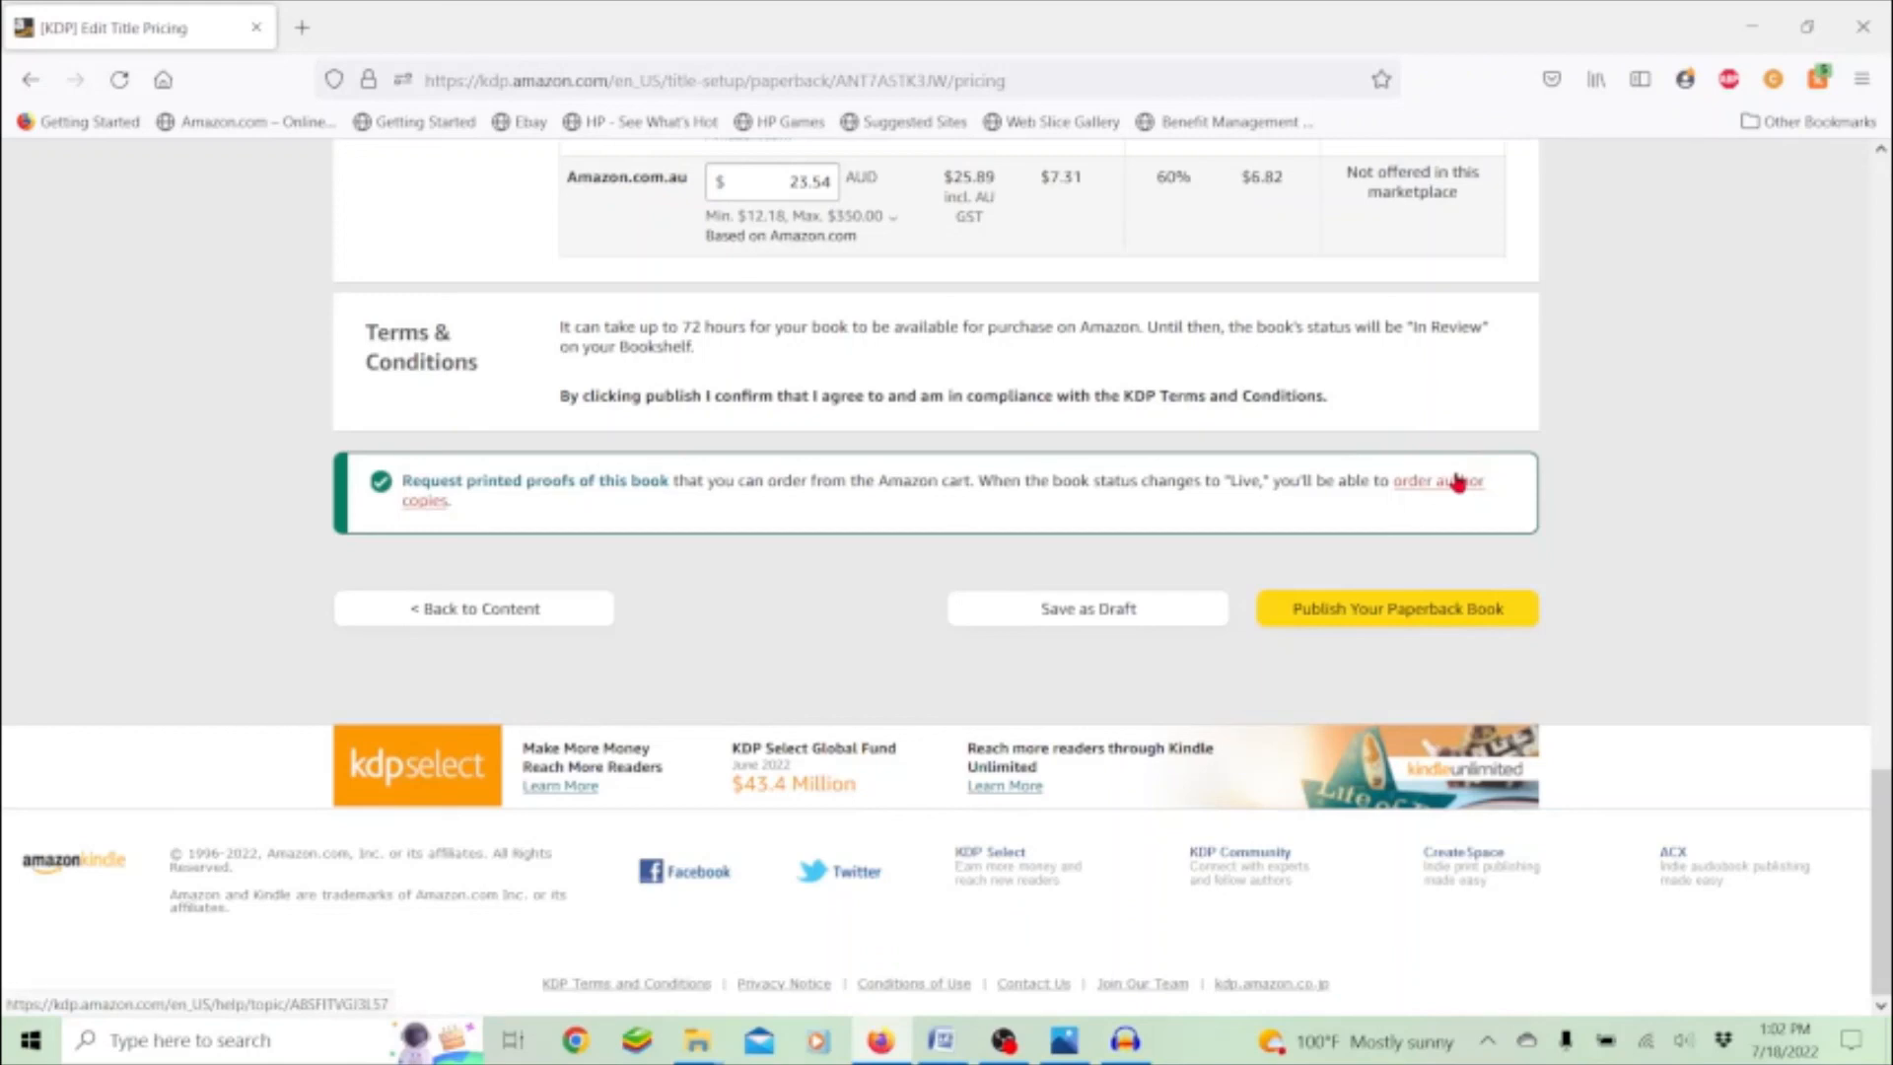
left_click(1445, 608)
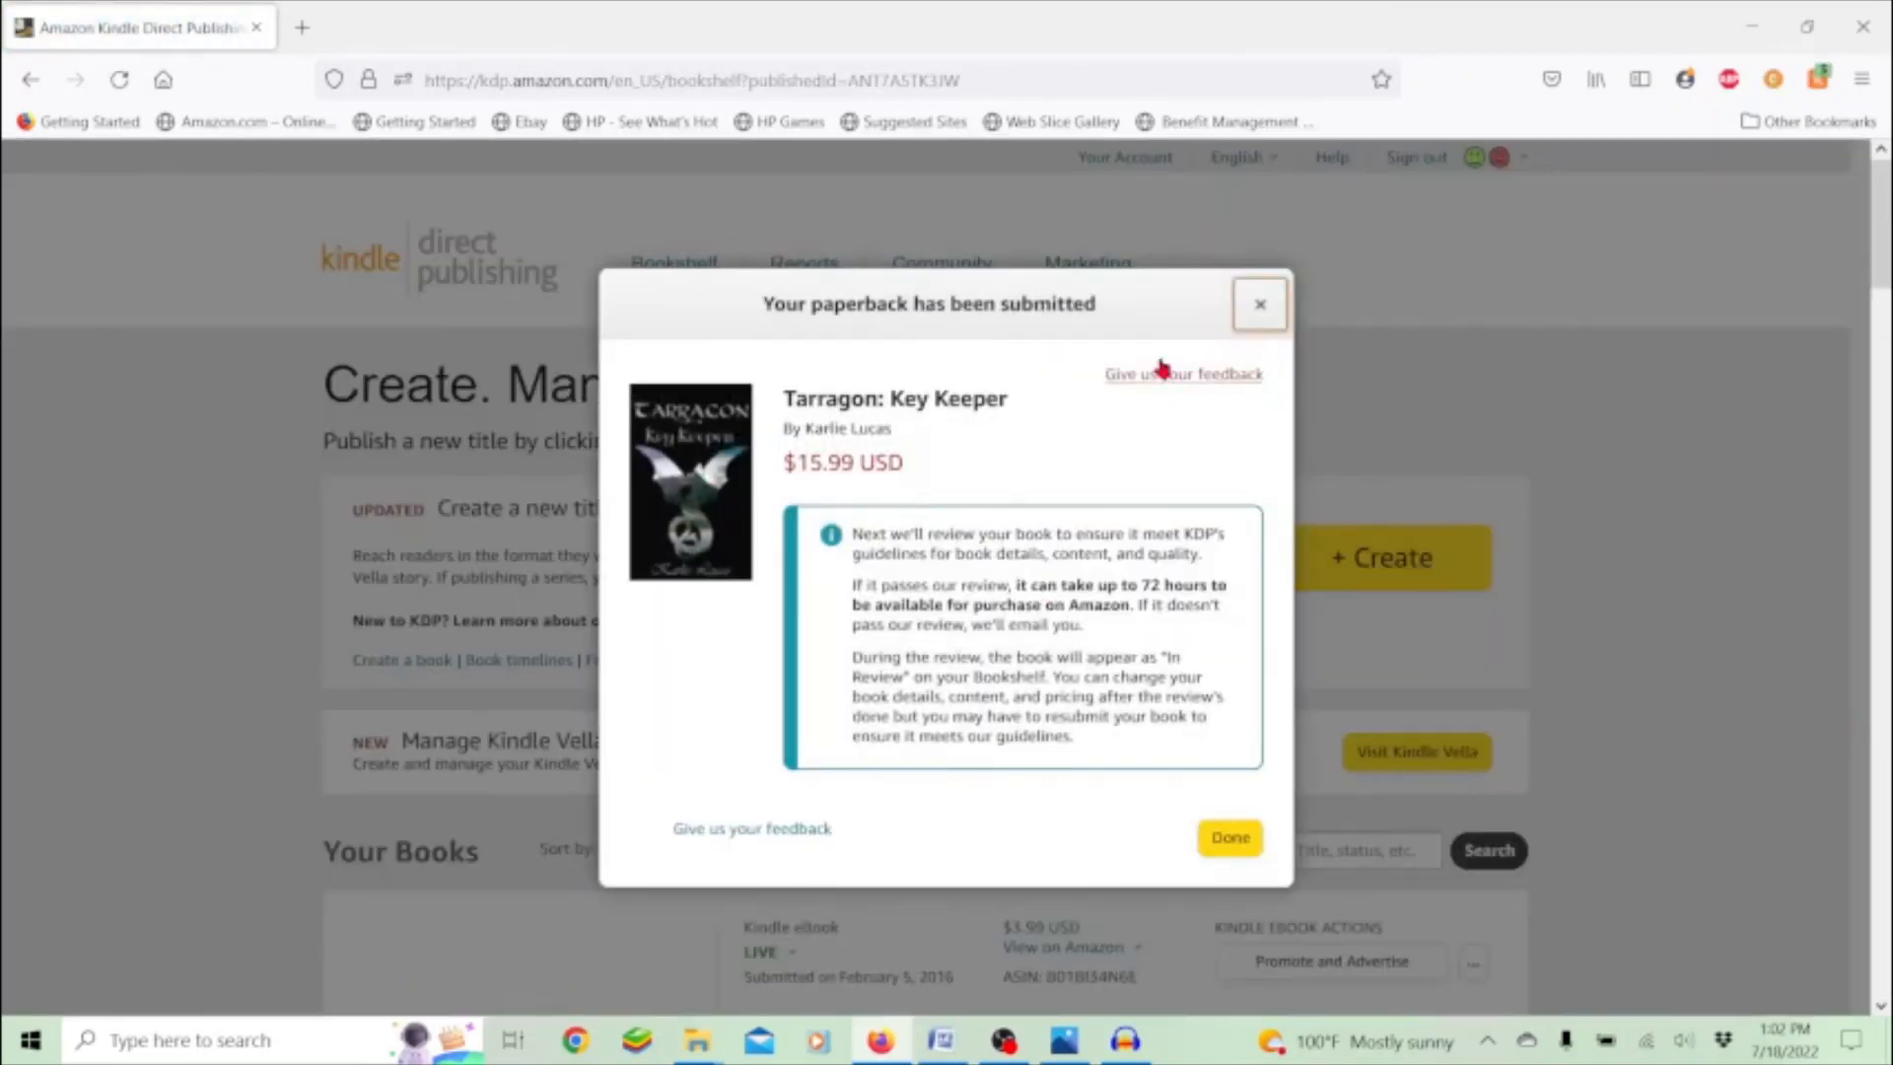
left_click(1231, 838)
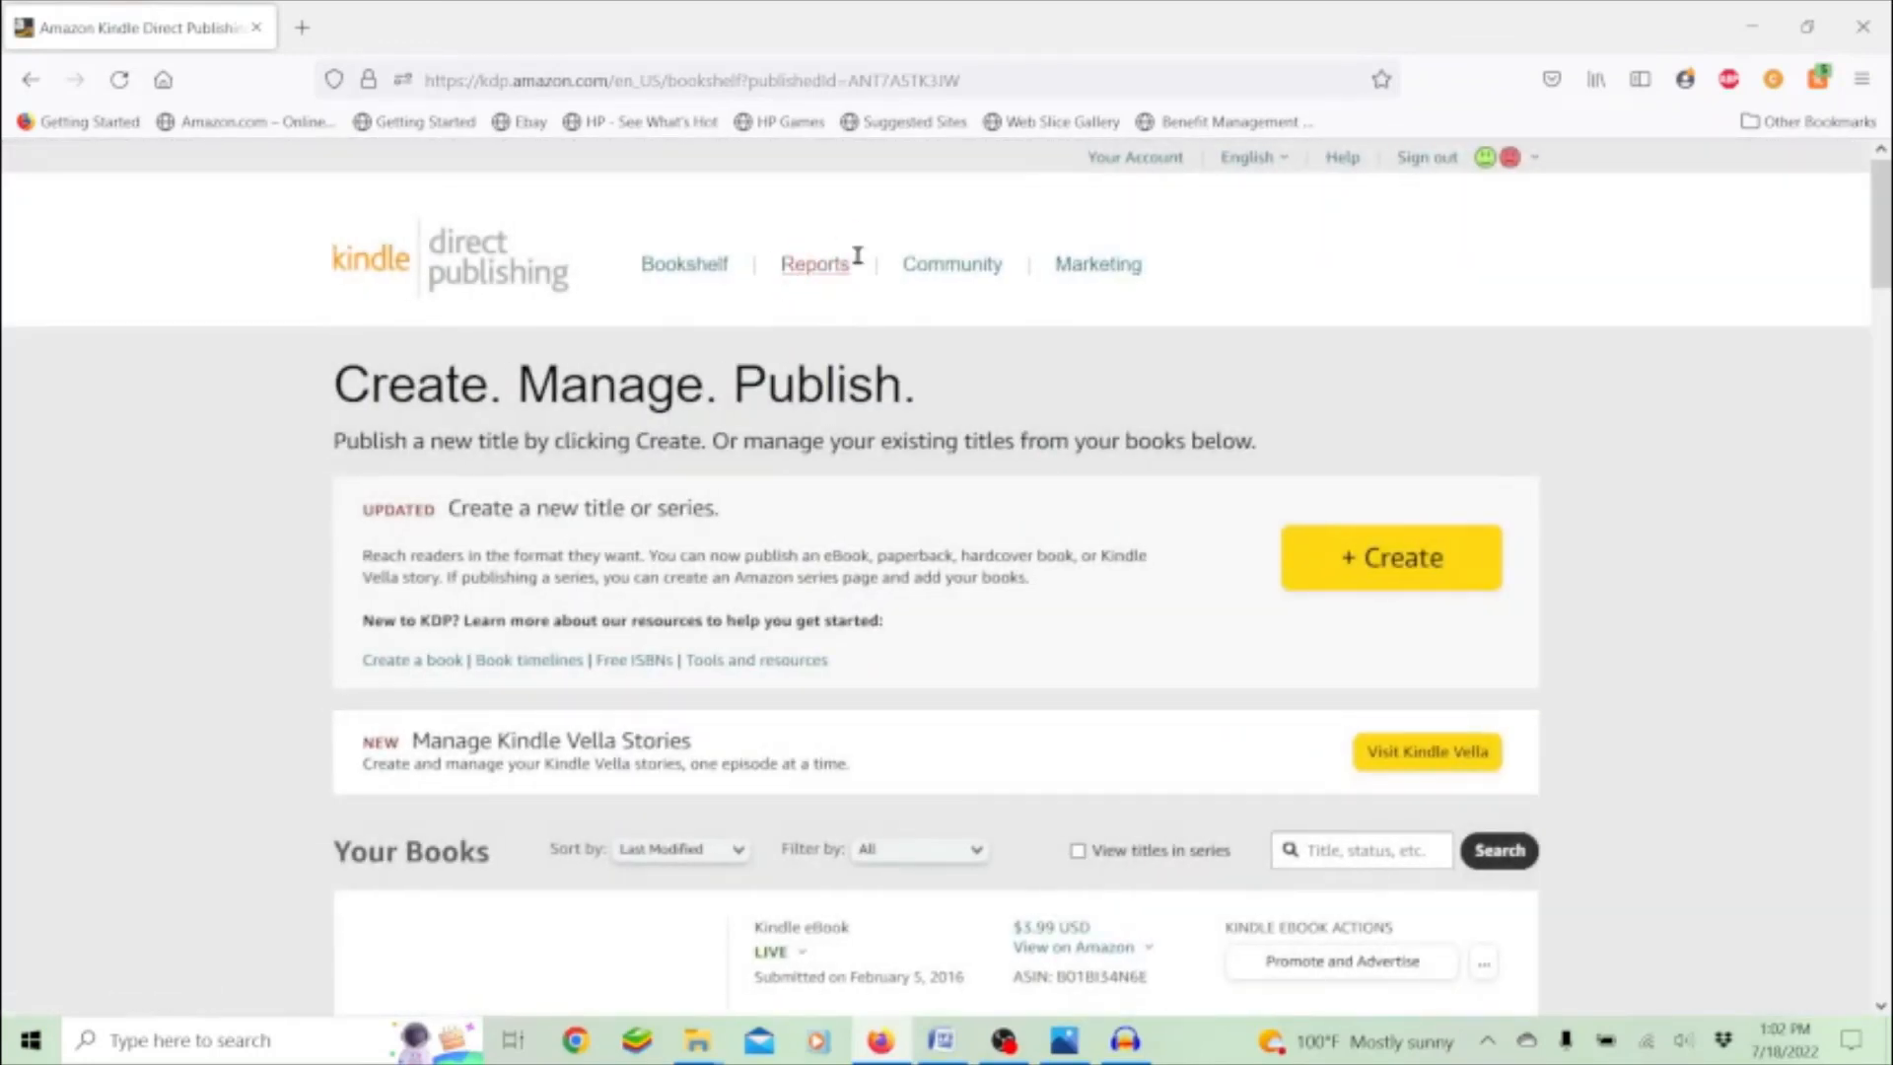